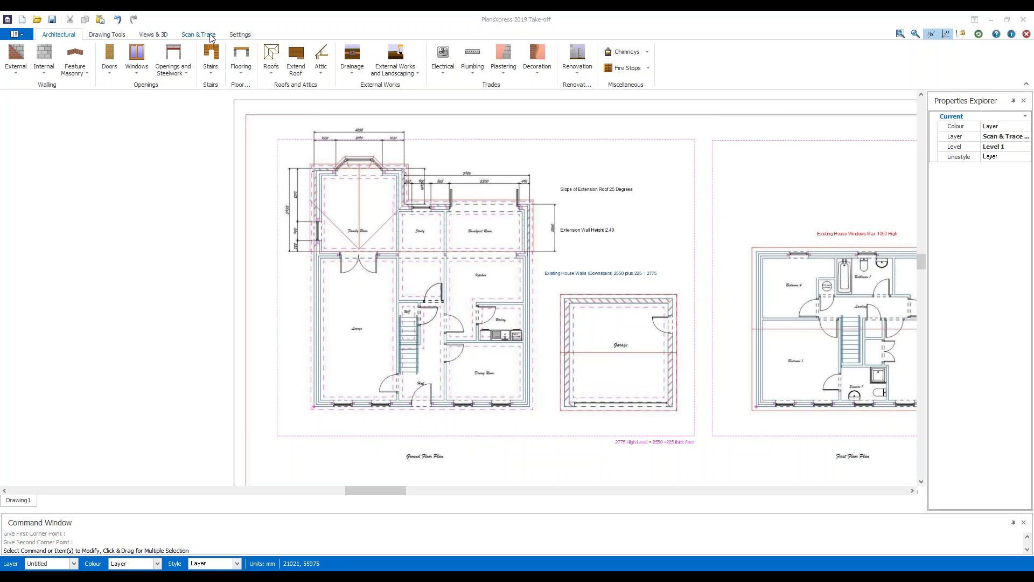
# Hide the imported drawing and show it again.
pyautogui.click(211, 35)
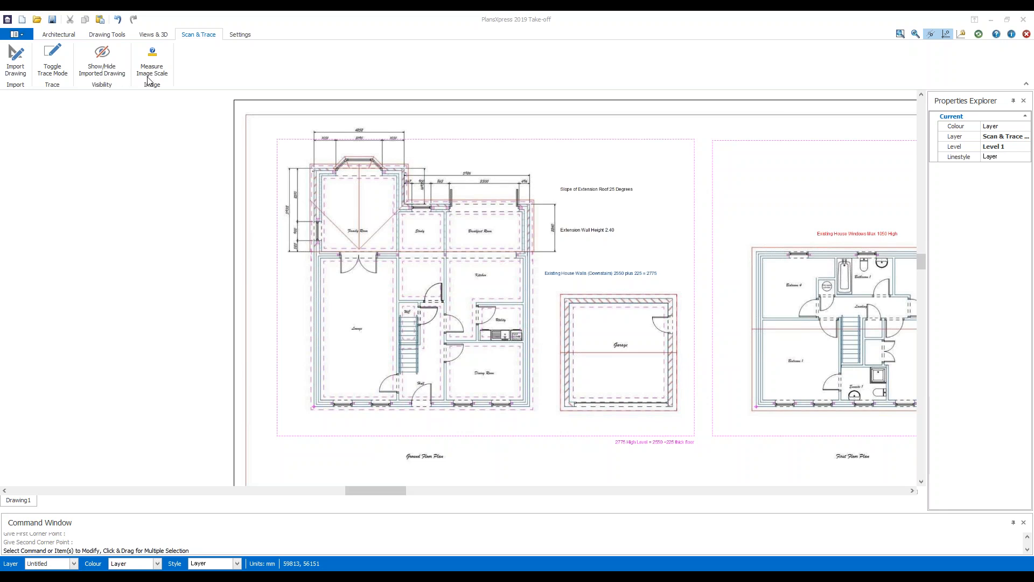
pyautogui.click(106, 70)
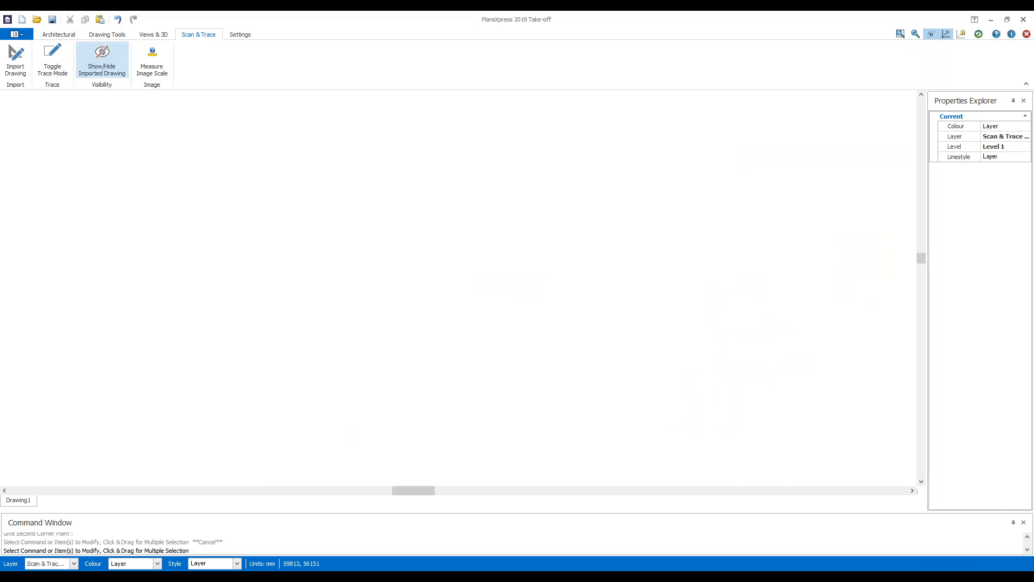
pyautogui.click(105, 71)
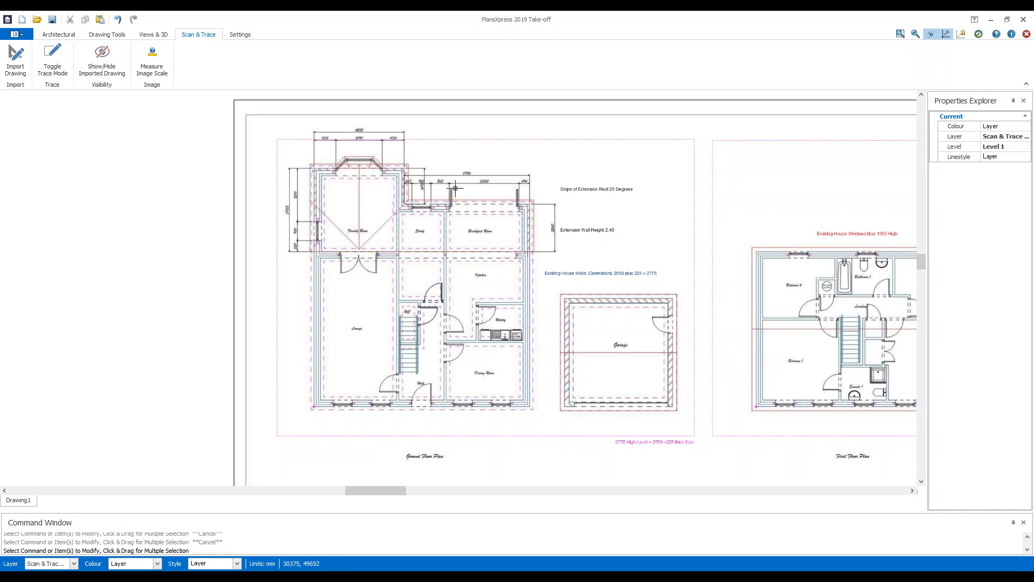
# Calibrate the imported drawing's scale by measuring horizontally across the Breakfast Room opening and setting that distance to 3300 mm.
pyautogui.scroll(1, 455, 188)
pyautogui.scroll(5, 456, 188)
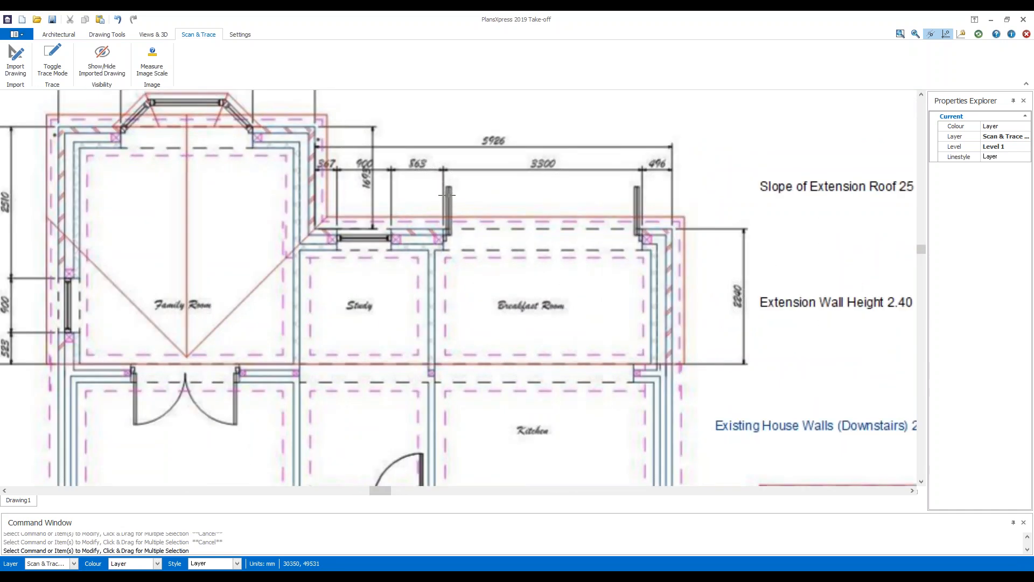
pyautogui.scroll(1, 426, 186)
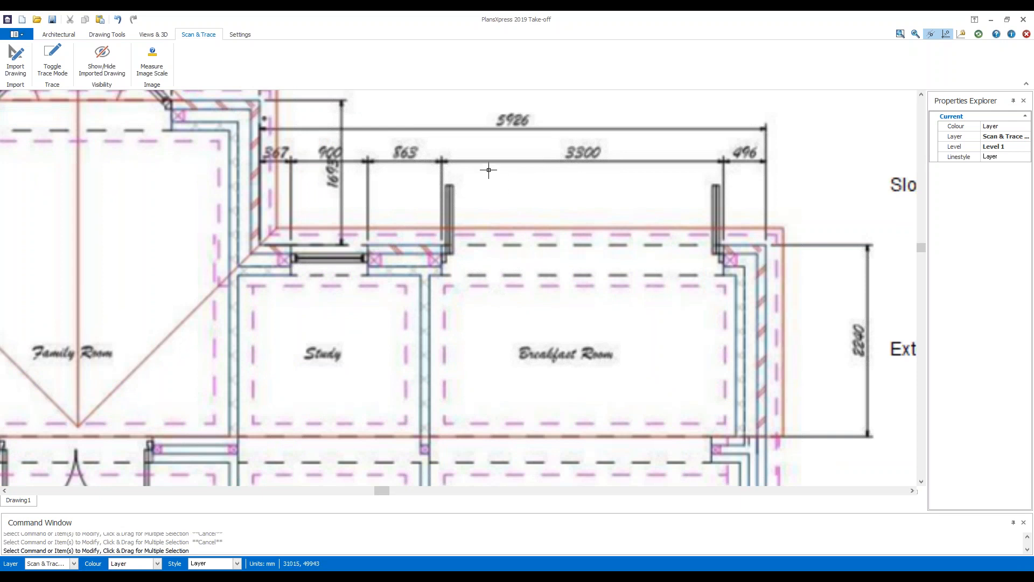
pyautogui.click(153, 64)
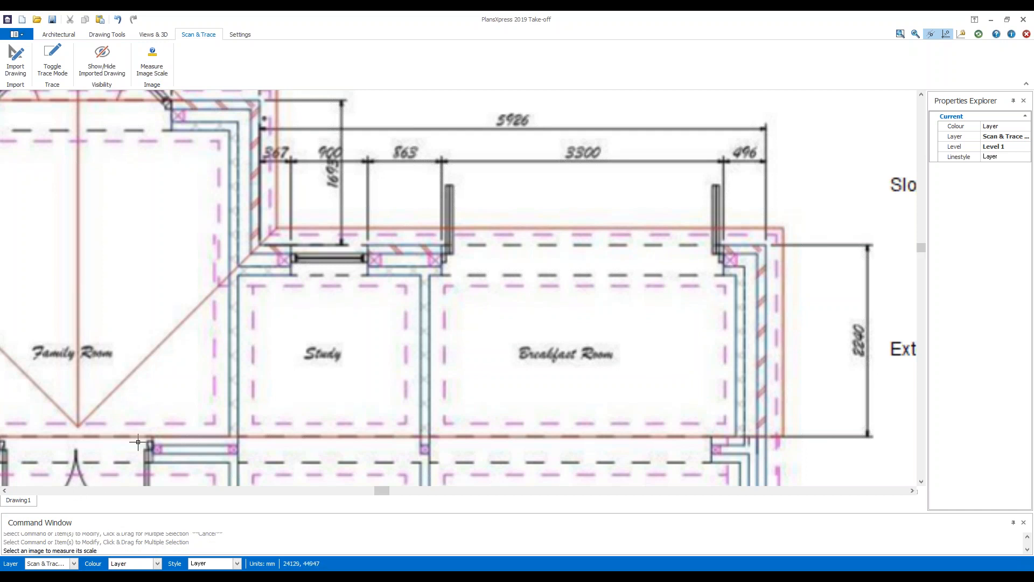
pyautogui.scroll(-6, 138, 443)
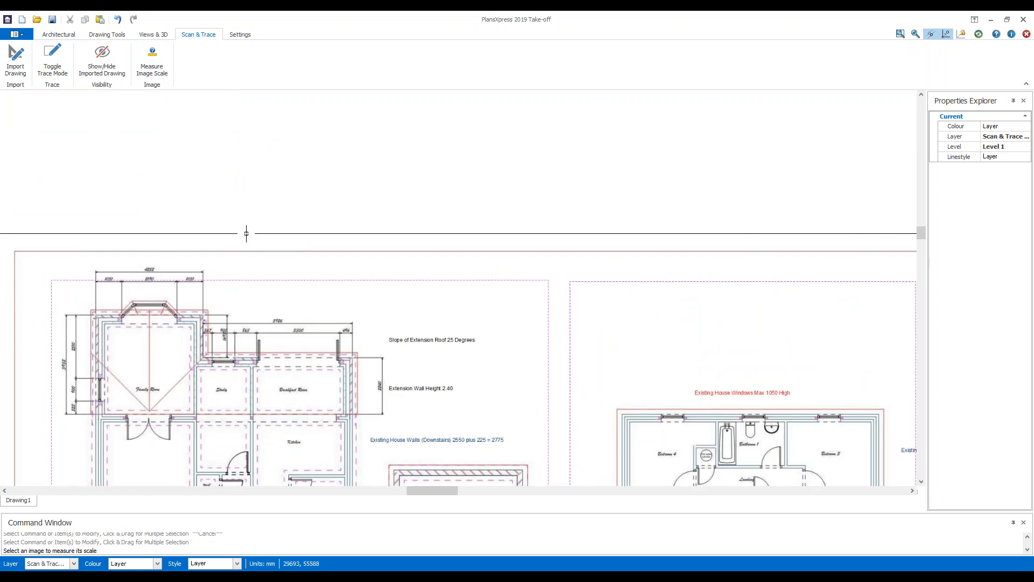
pyautogui.moveTo(267, 220); pyautogui.dragTo(216, 245)
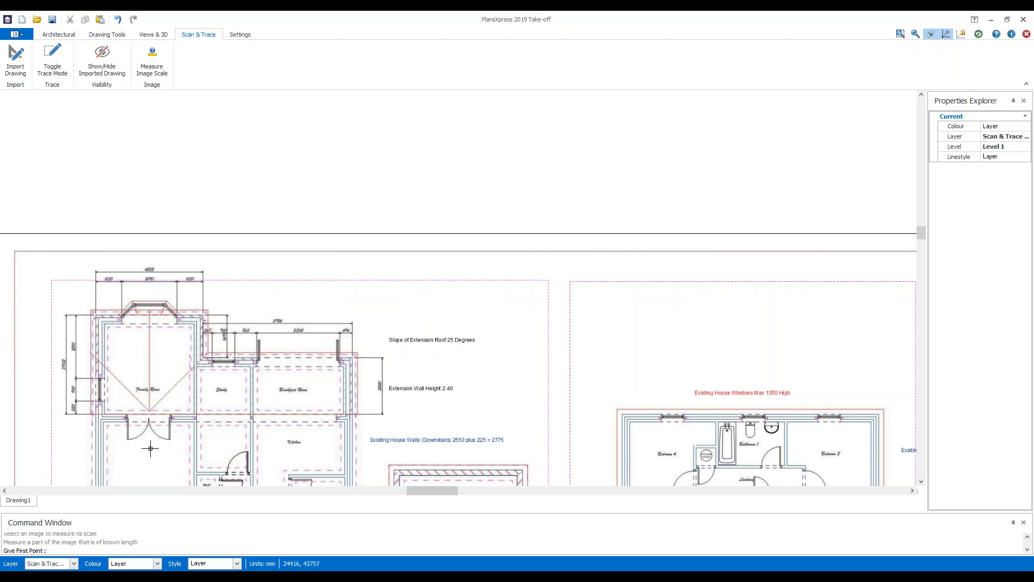
pyautogui.scroll(2, 259, 369)
pyautogui.scroll(5, 238, 364)
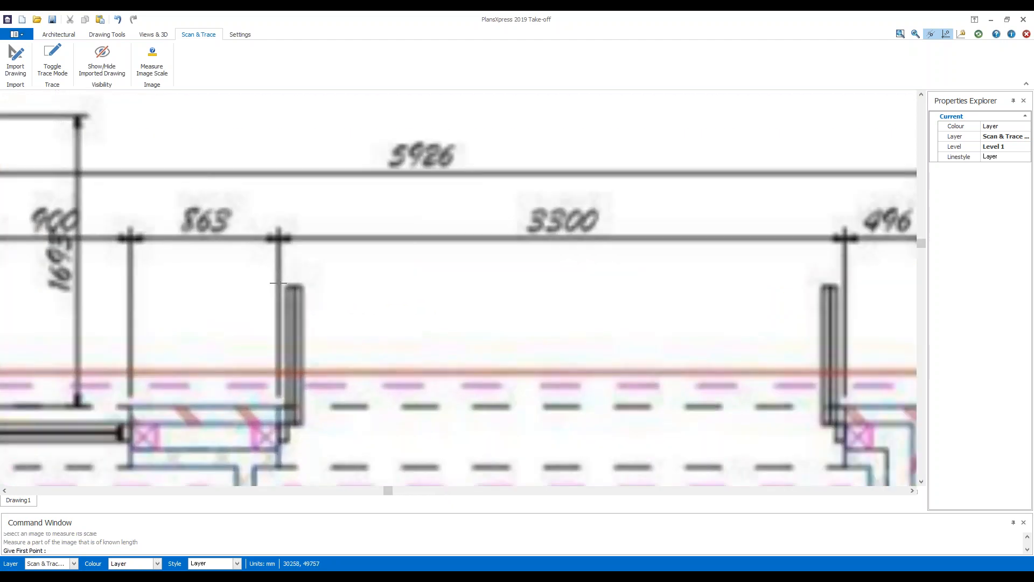
pyautogui.click(278, 283)
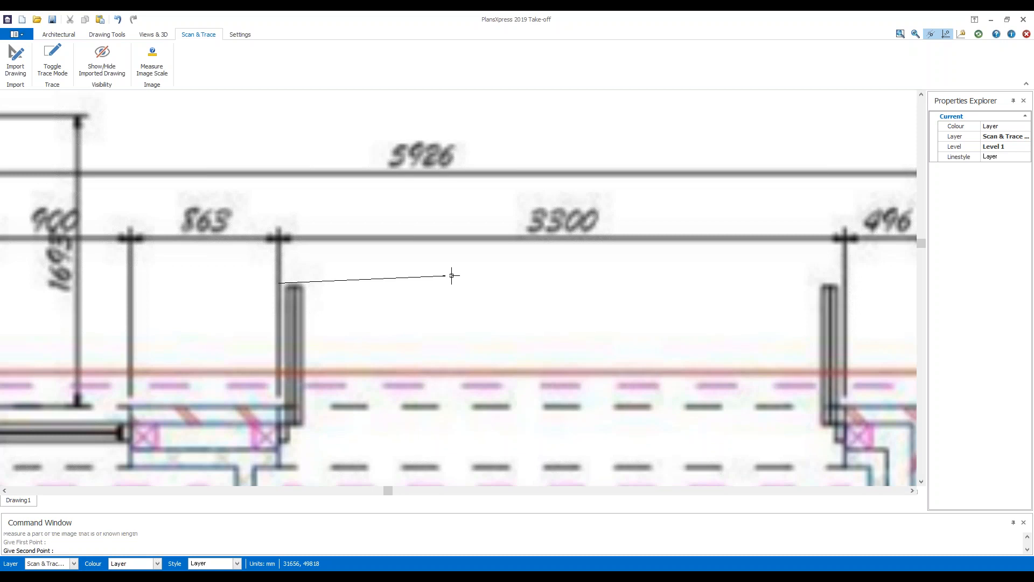
pyautogui.press('shift')
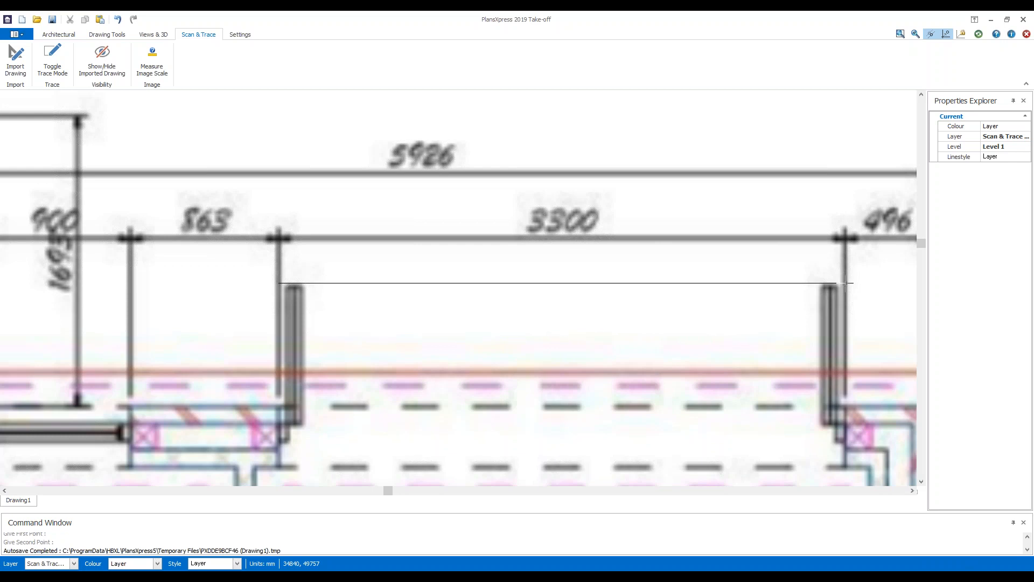
pyautogui.click(844, 282)
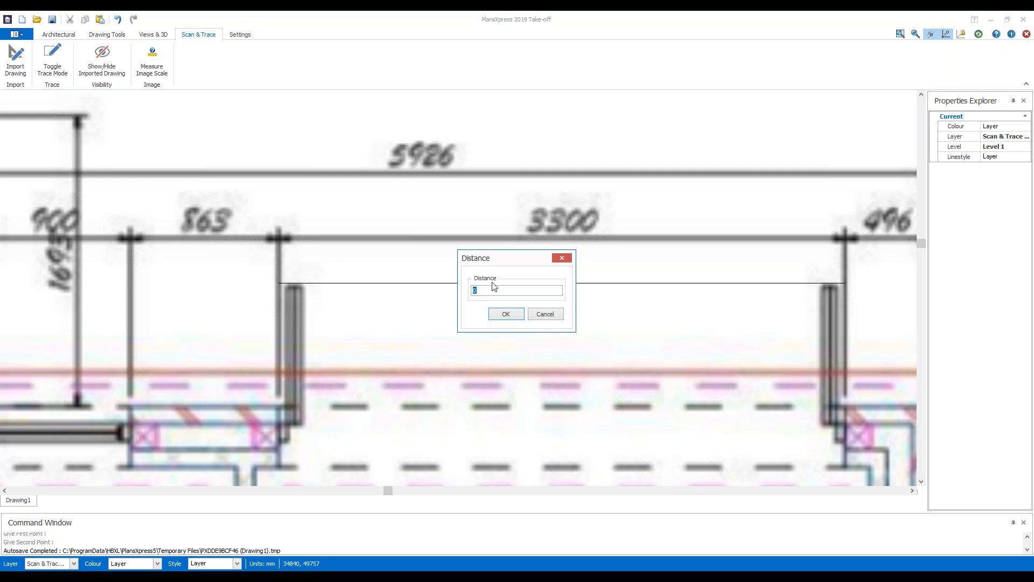
pyautogui.write('3300')
pyautogui.click(494, 317)
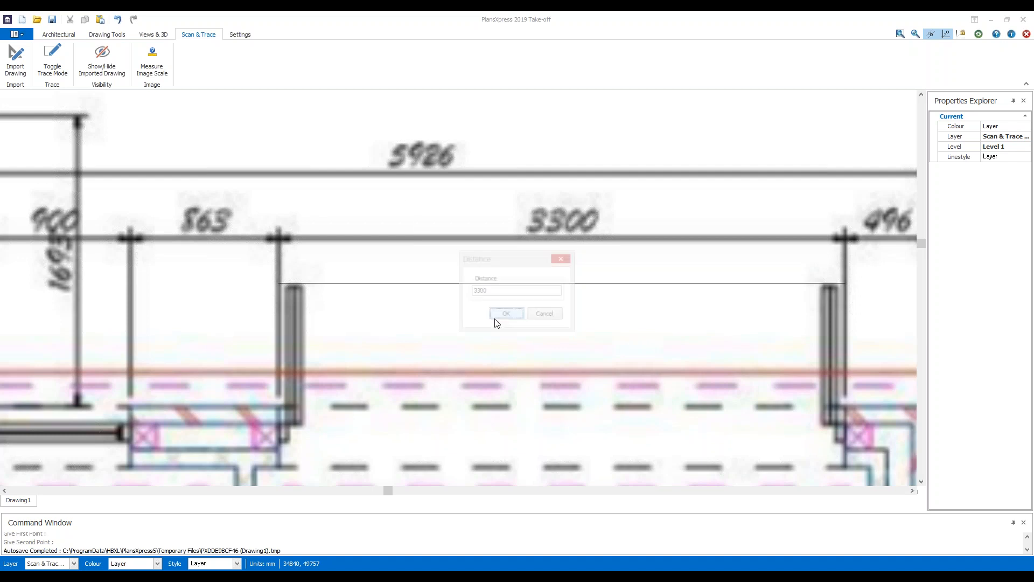
# Place vertical construction lines along the right outer wall faces of the Breakfast Room and the Family Room.
pyautogui.scroll(-3, 467, 237)
pyautogui.scroll(-4, 386, 129)
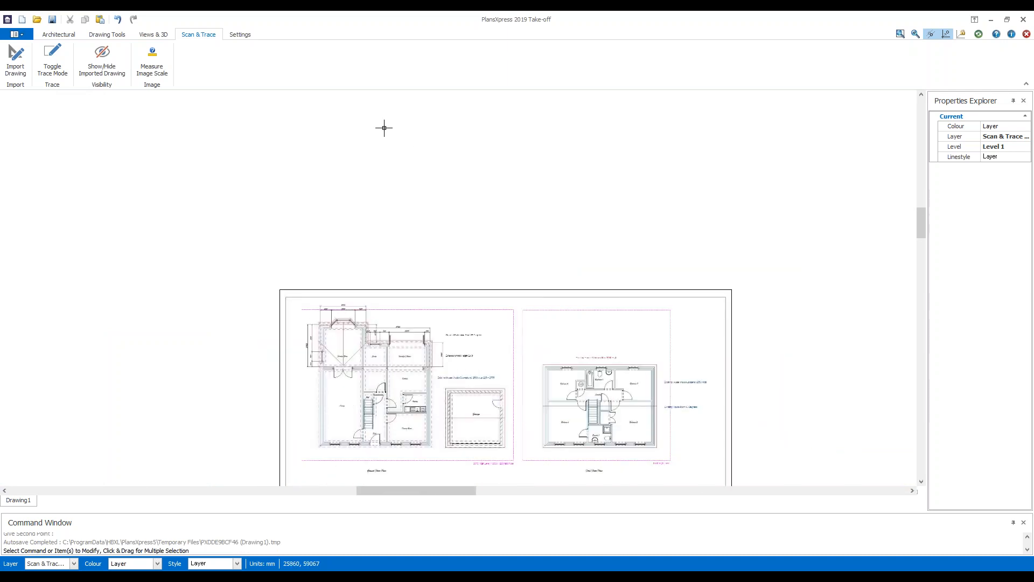
pyautogui.scroll(4, 377, 312)
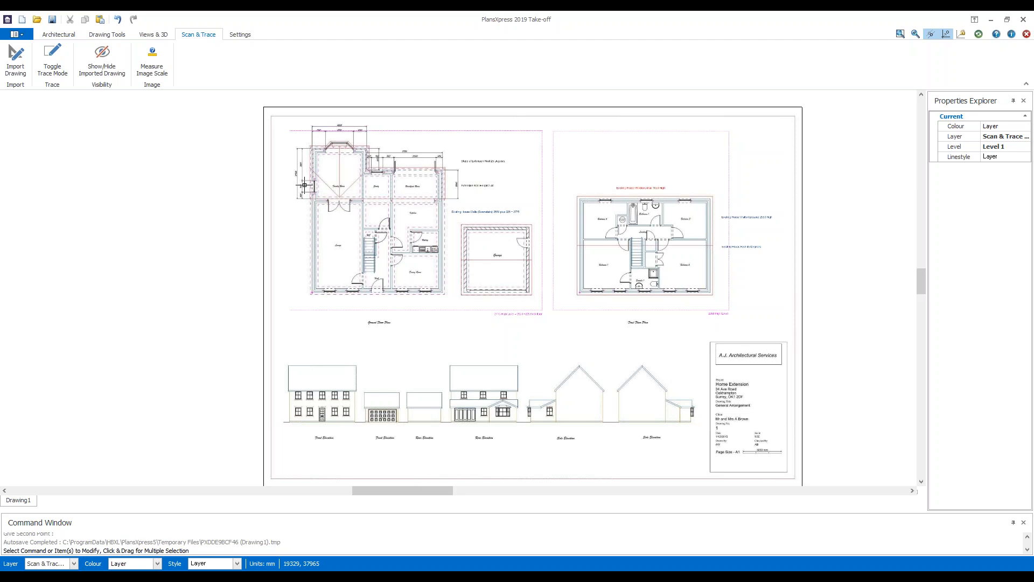
pyautogui.click(109, 37)
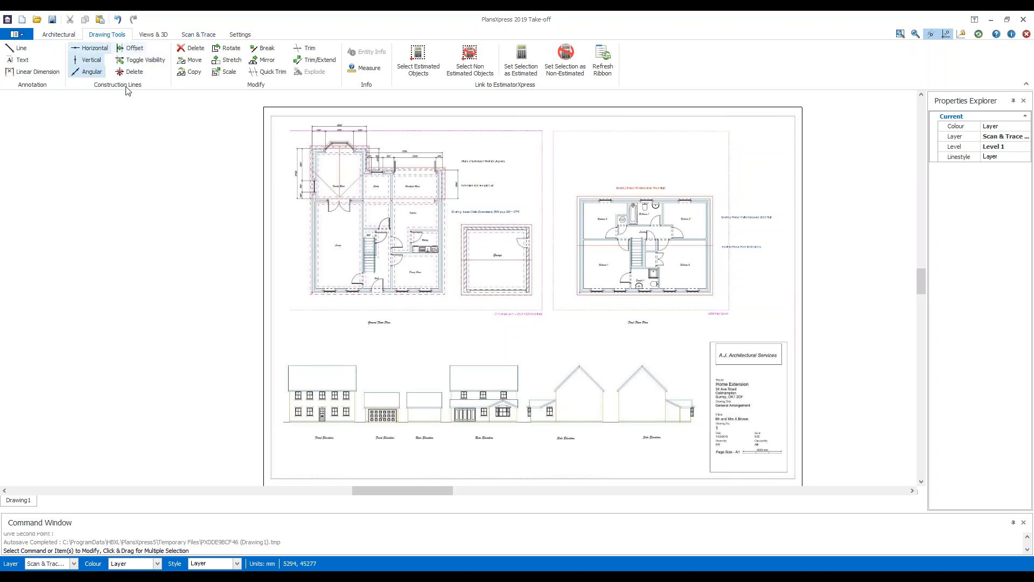
pyautogui.click(89, 63)
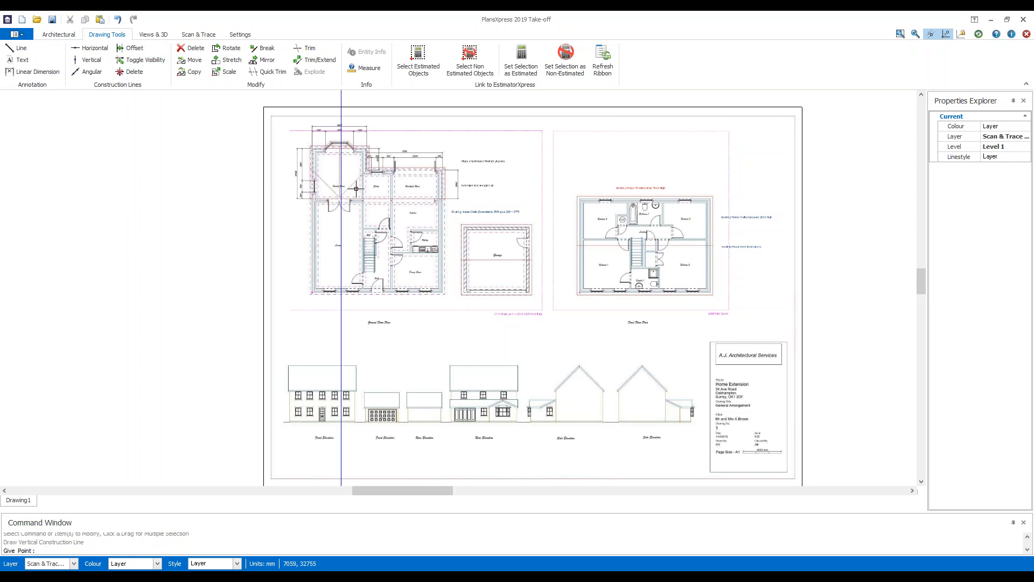
pyautogui.scroll(6, 439, 201)
pyautogui.scroll(3, 440, 201)
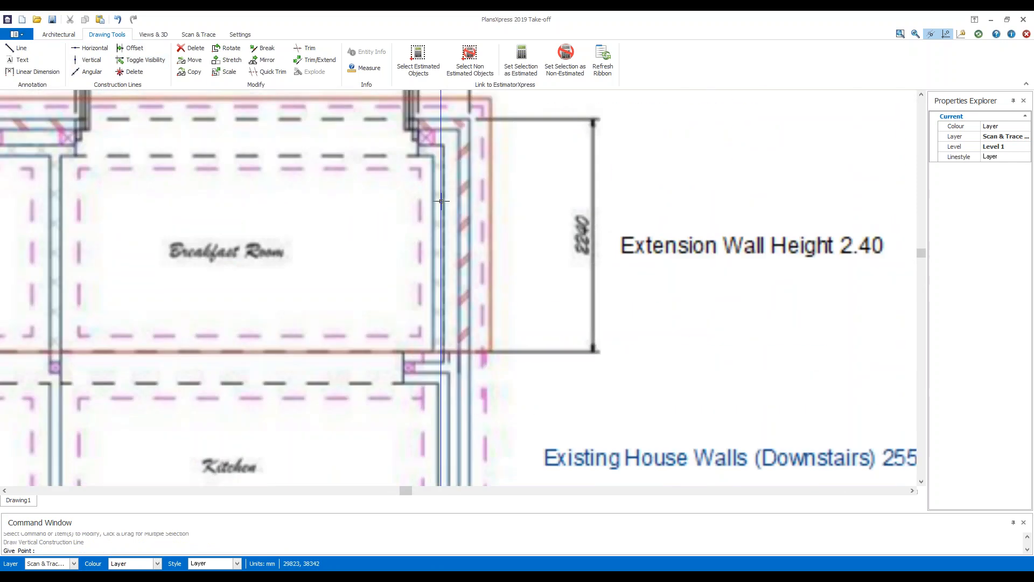
pyautogui.click(469, 198)
pyautogui.scroll(-6, 468, 218)
pyautogui.scroll(5, 239, 171)
pyautogui.click(295, 239)
# Add a vertical construction line along the Family Room's left outer wall face and finish the command.
pyautogui.scroll(-2, 442, 216)
pyautogui.scroll(-3, 453, 218)
pyautogui.scroll(8, 156, 242)
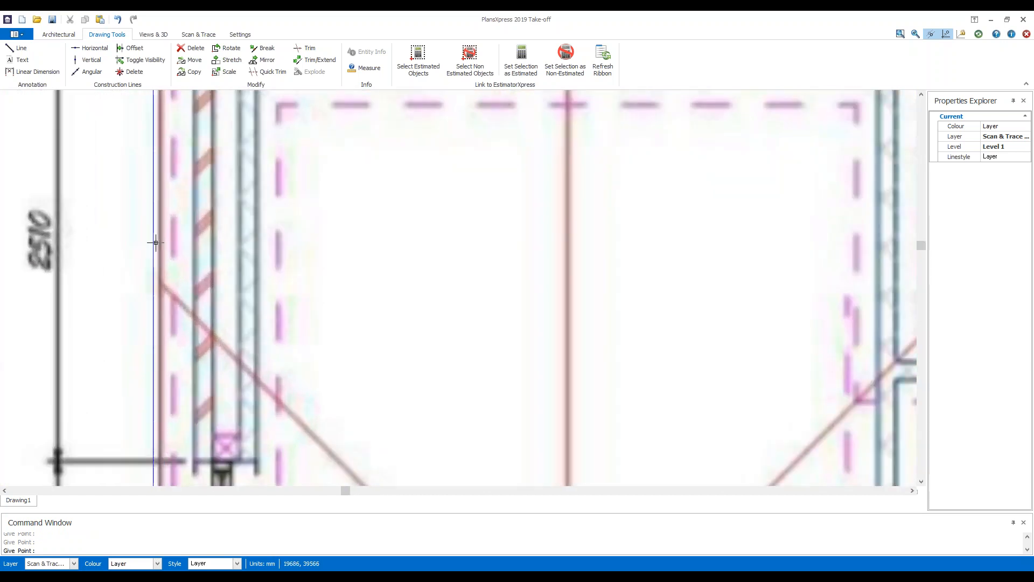
pyautogui.click(192, 249)
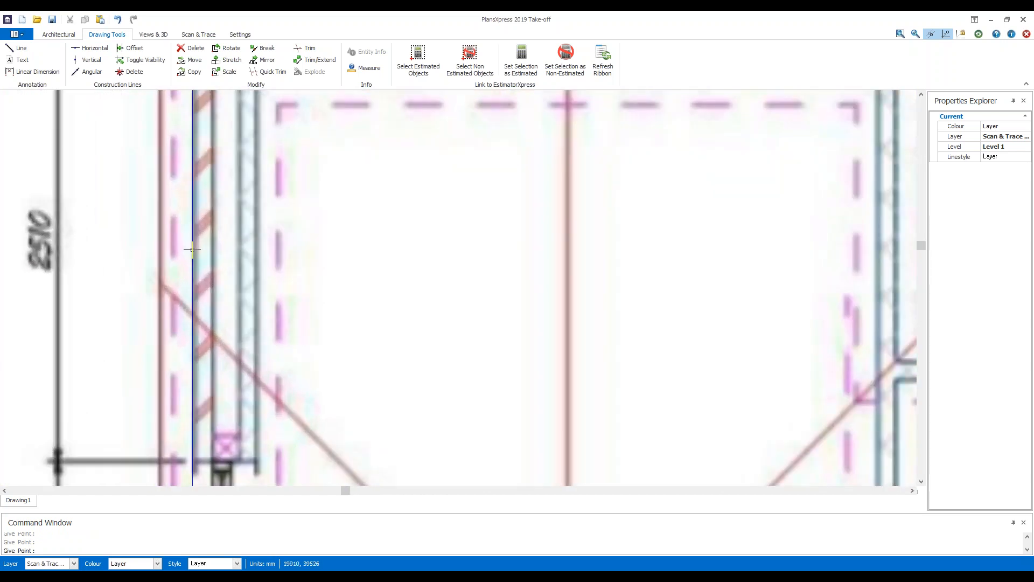
pyautogui.scroll(-2, 343, 282)
pyautogui.scroll(-2, 346, 279)
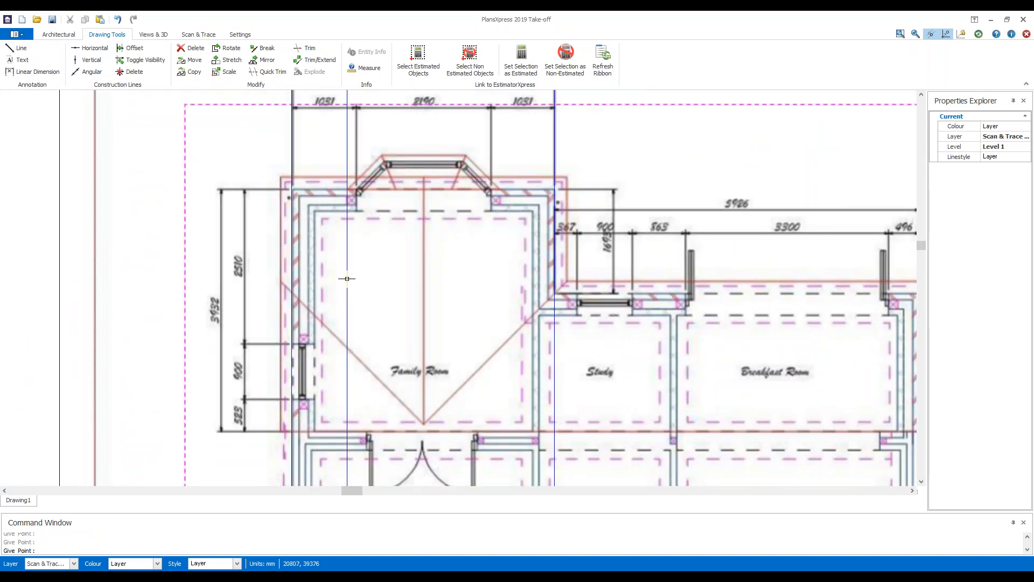
pyautogui.press('Escape')
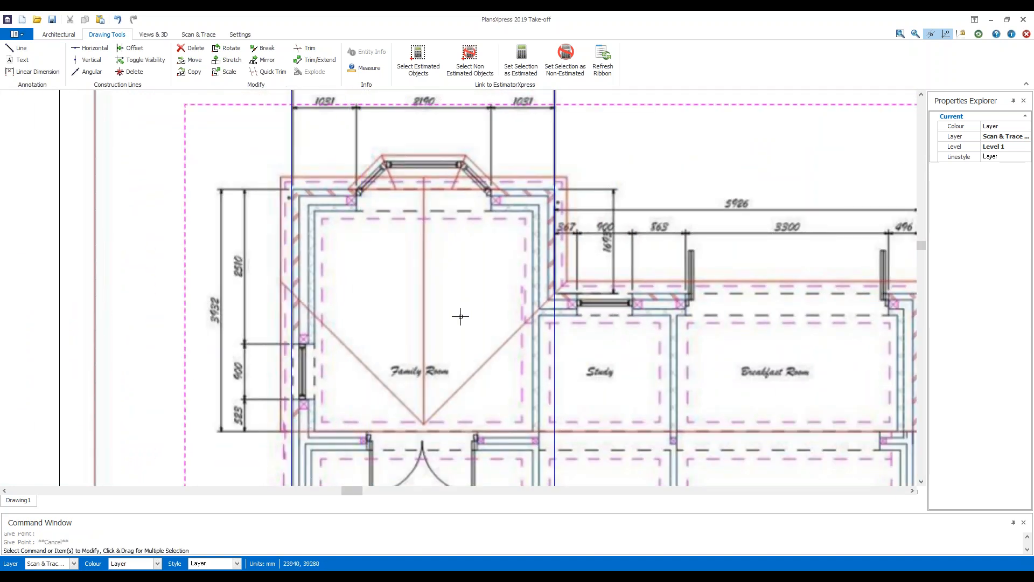
# Place horizontal construction lines along the upper outer wall faces of the Family Room and the Study.
pyautogui.click(93, 48)
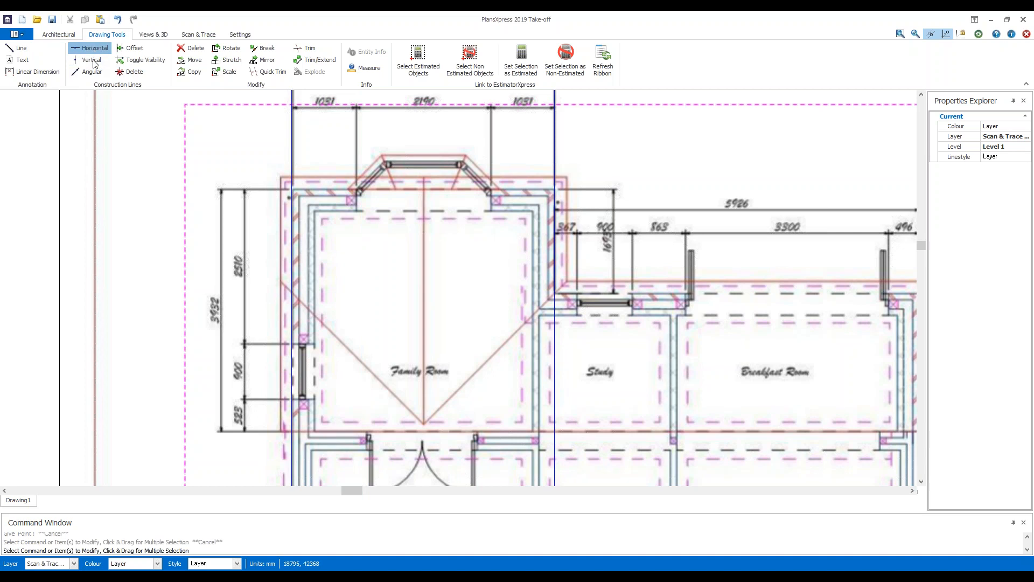
pyautogui.scroll(4, 518, 193)
pyautogui.scroll(2, 519, 193)
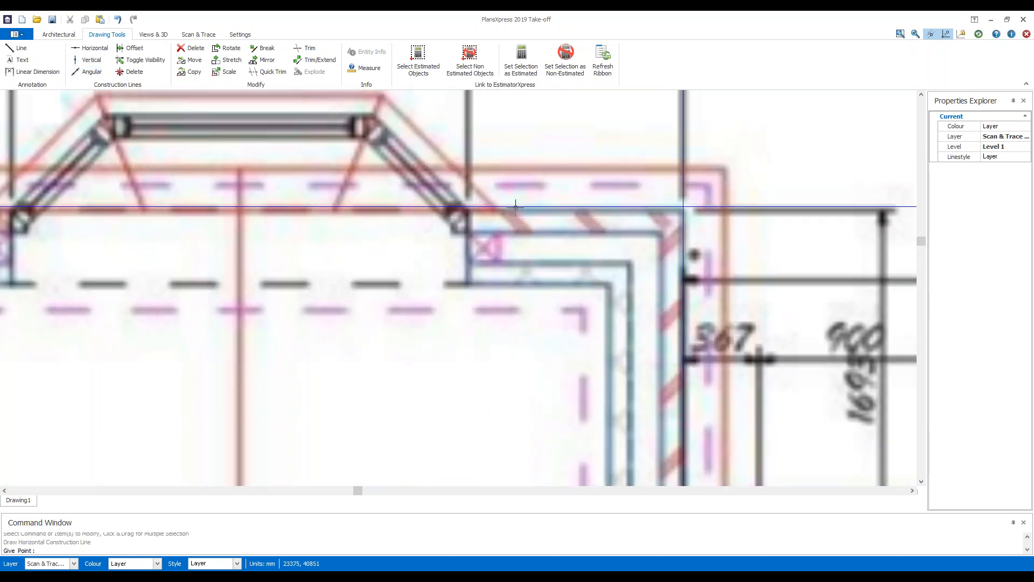
pyautogui.click(516, 209)
pyautogui.scroll(-3, 480, 254)
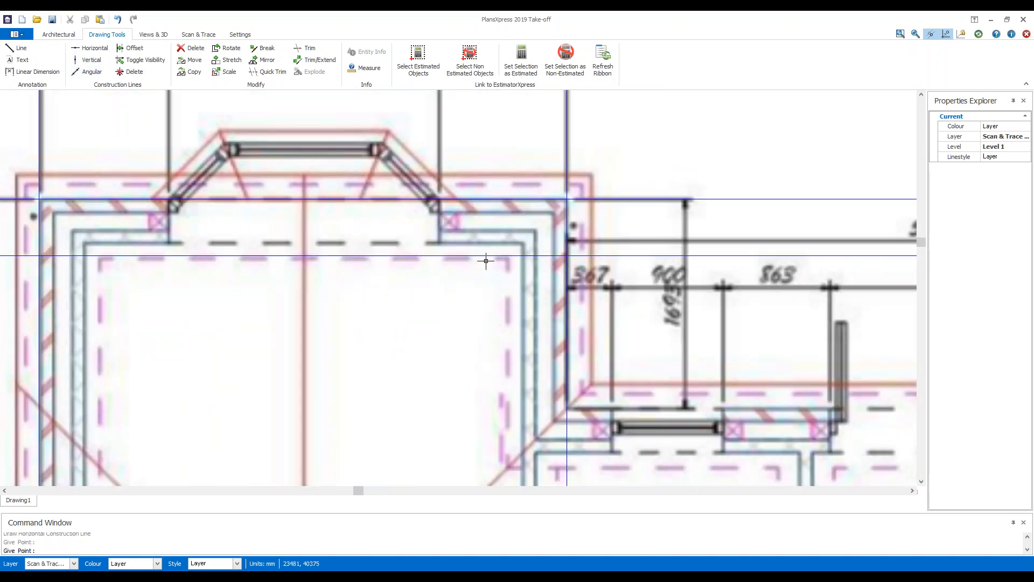
pyautogui.scroll(3, 500, 362)
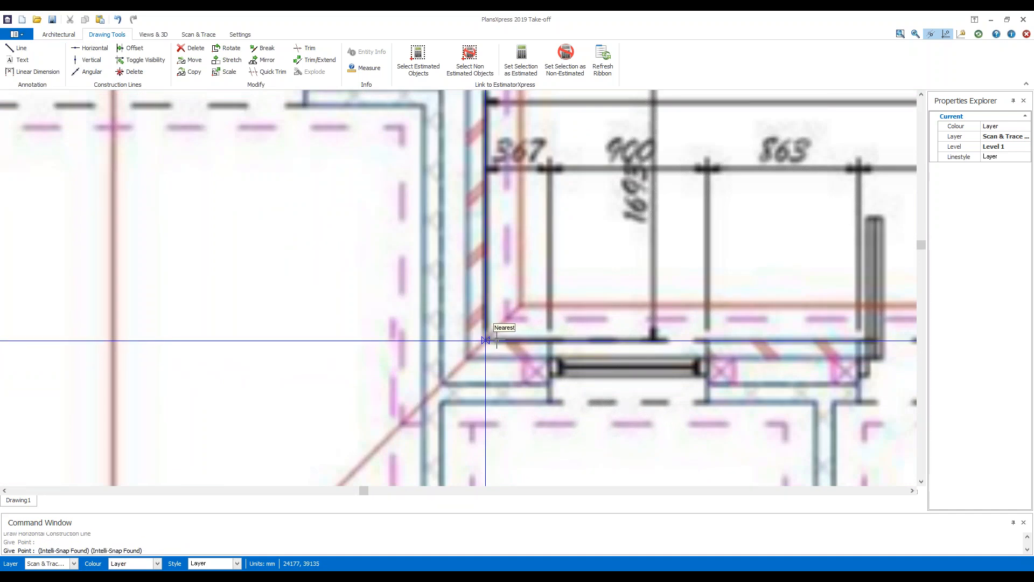
pyautogui.click(497, 341)
# Add a horizontal construction line along the lower face of the wall between the Family Room and the Lounge, and finish the command.
pyautogui.scroll(-4, 530, 390)
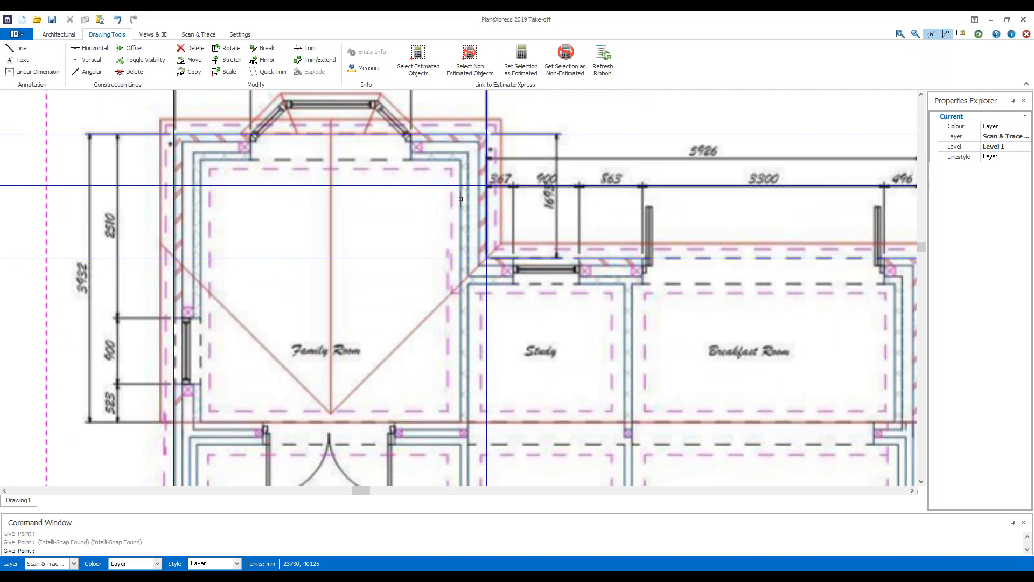
pyautogui.scroll(3, 531, 390)
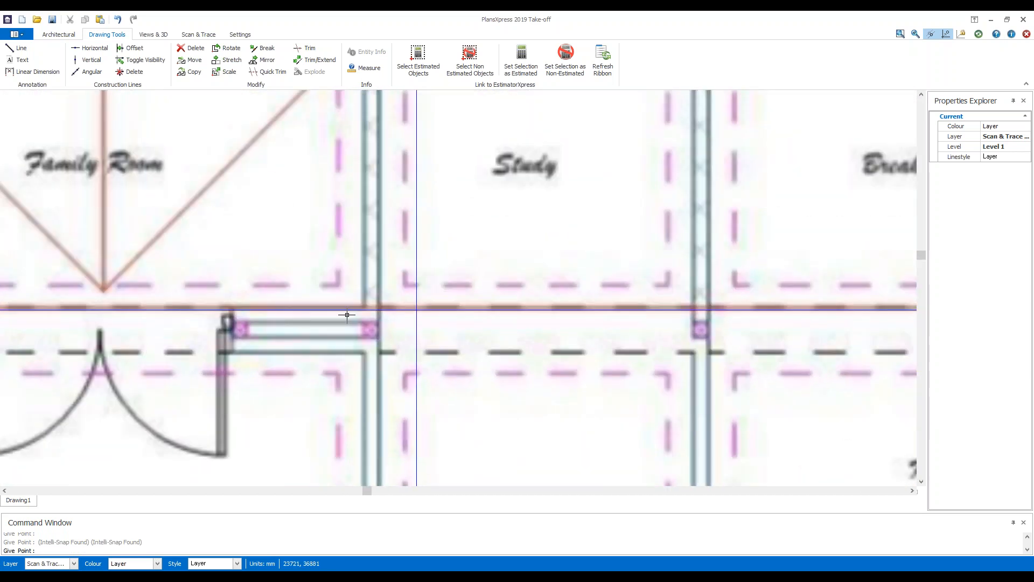
pyautogui.click(335, 352)
pyautogui.scroll(-3, 289, 399)
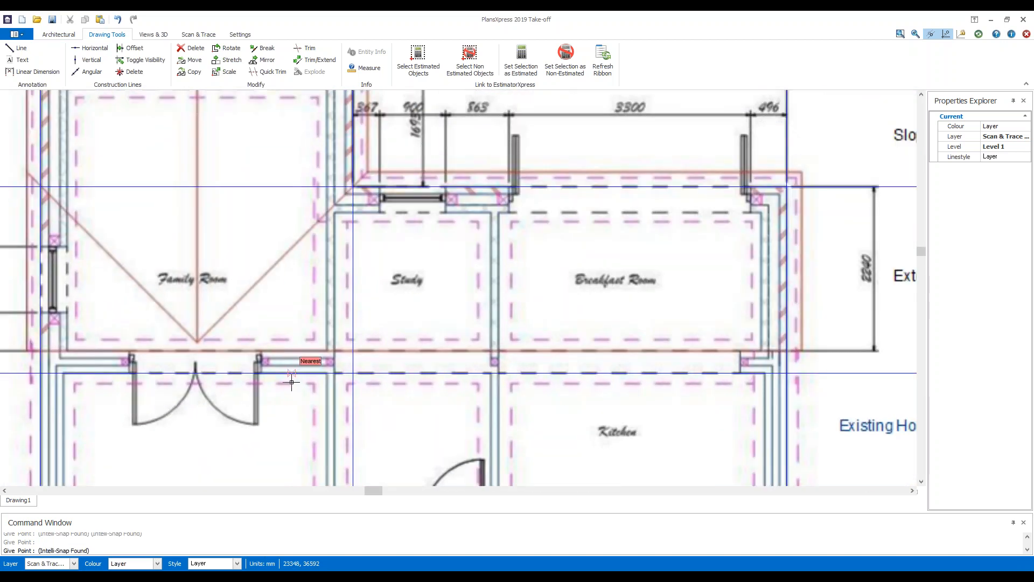
pyautogui.scroll(3, 271, 356)
pyautogui.scroll(3, 271, 356)
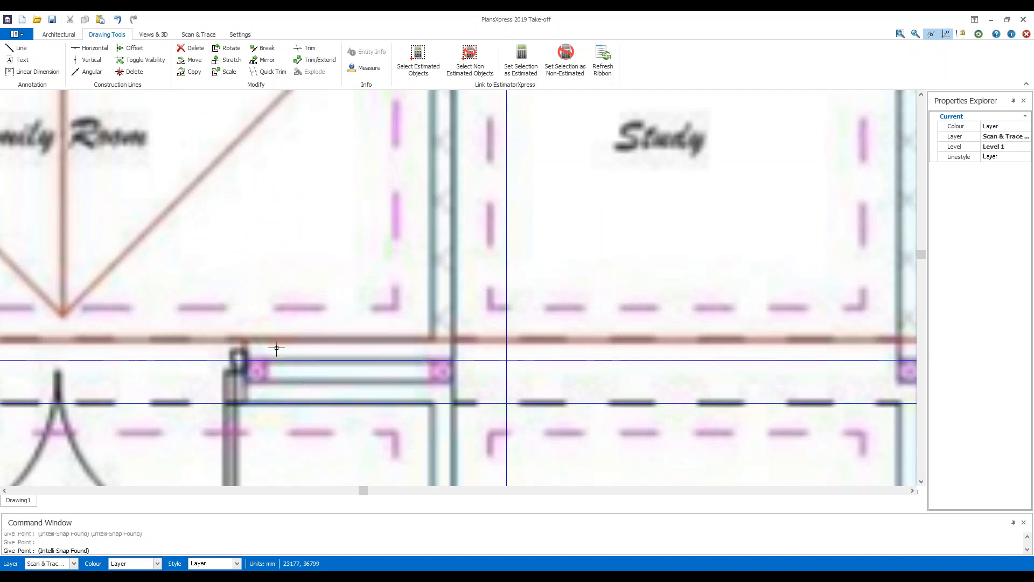
pyautogui.scroll(-3, 269, 377)
pyautogui.press('Escape')
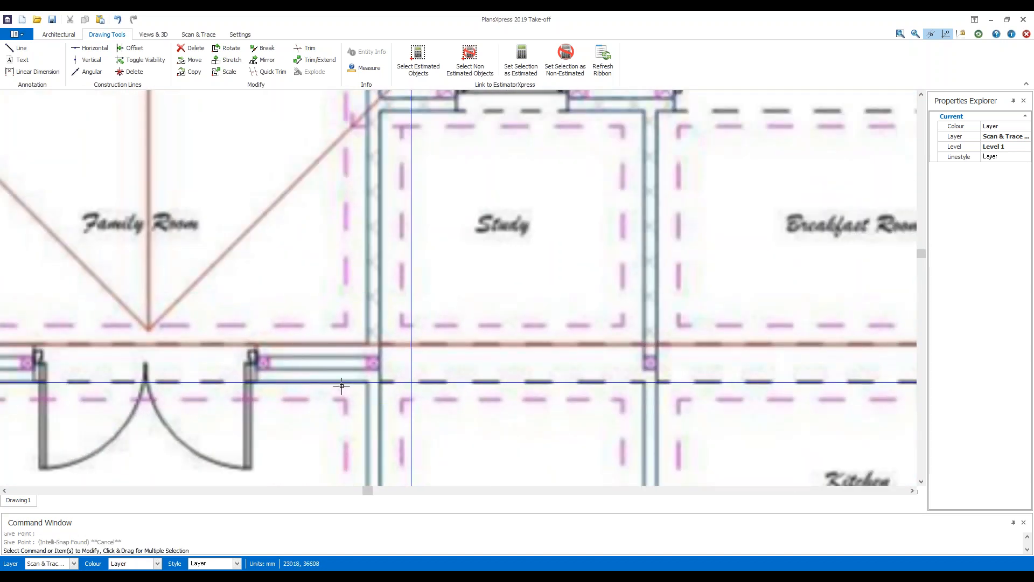
# Start a brick and block ground floor cavity wall for 2.550 high floor to joist height (Multi storey), with tech tips and tech labels shown.
pyautogui.scroll(-2, 317, 375)
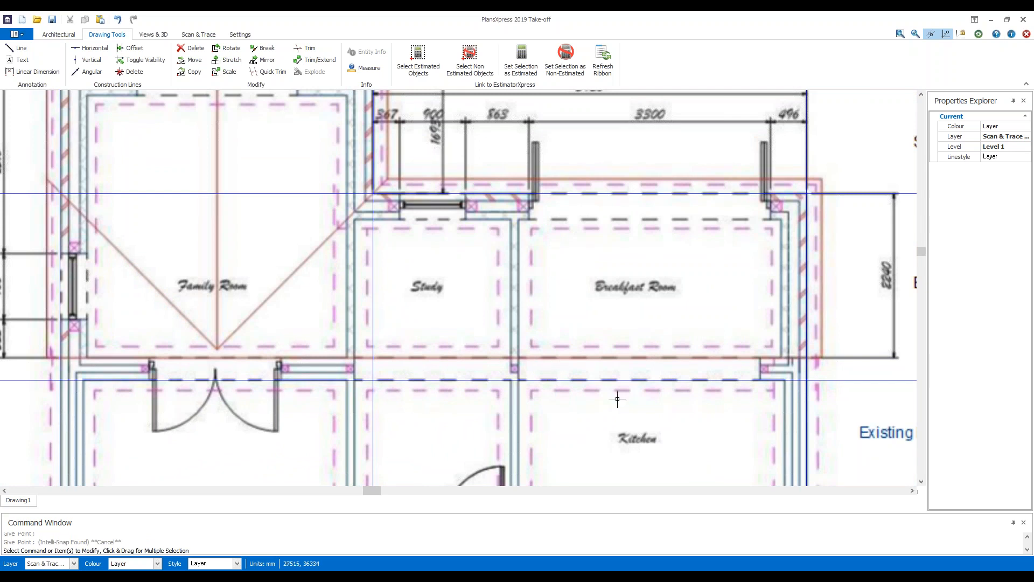
pyautogui.scroll(-2, 633, 395)
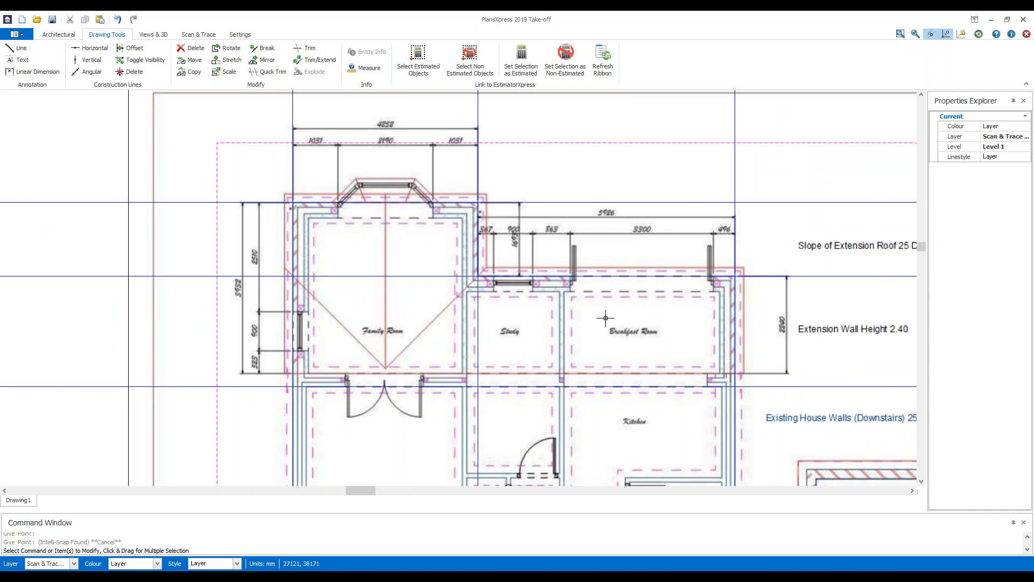
pyautogui.click(61, 35)
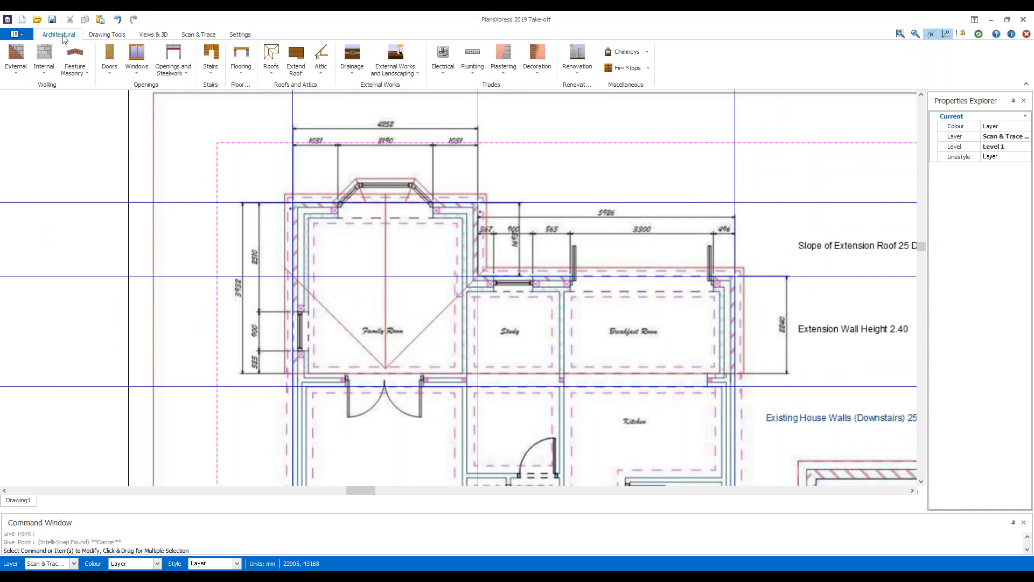
pyautogui.scroll(-1, 63, 206)
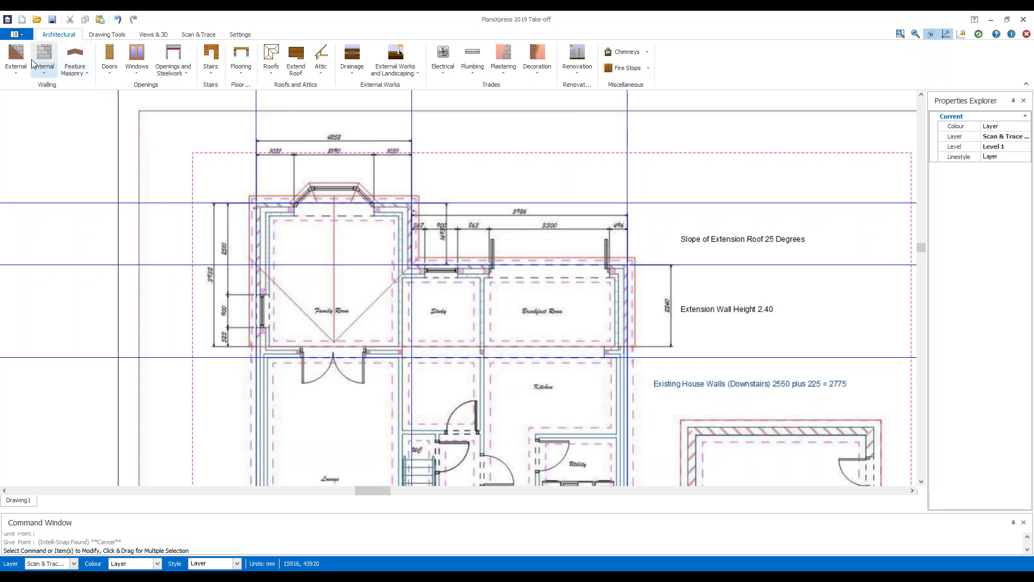
pyautogui.click(16, 69)
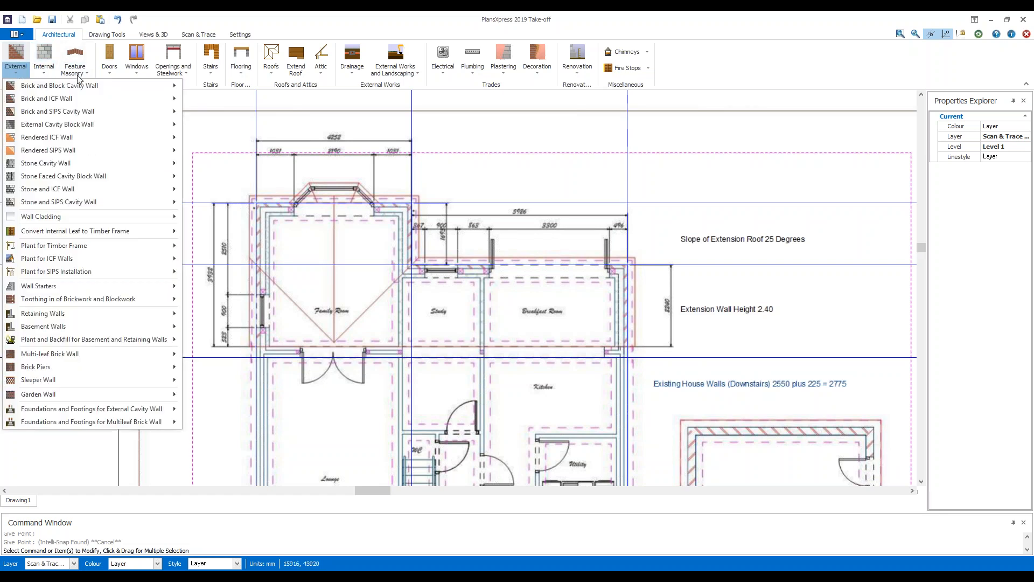
pyautogui.moveTo(73, 79)
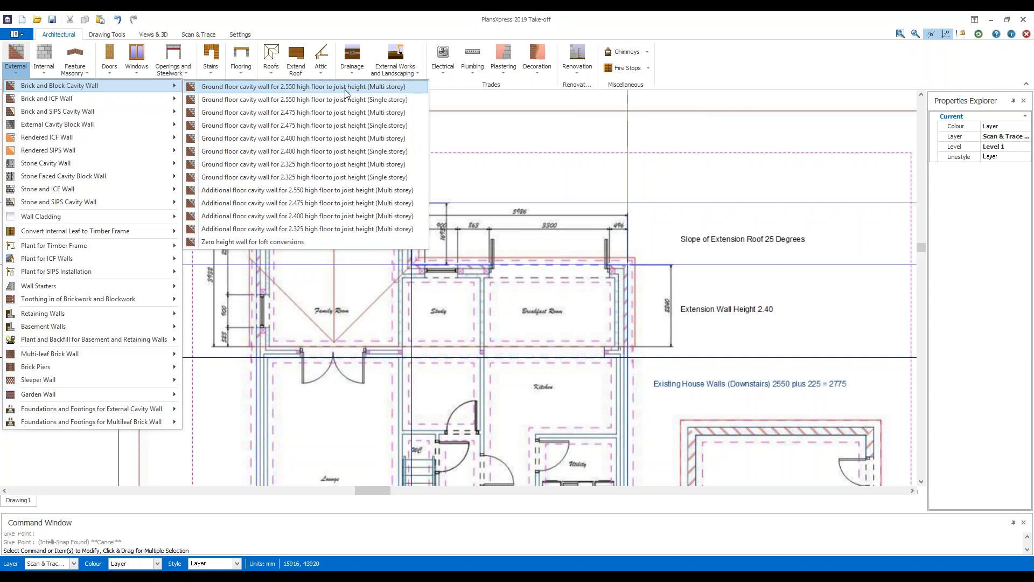
pyautogui.press('Escape')
pyautogui.press('Escape')
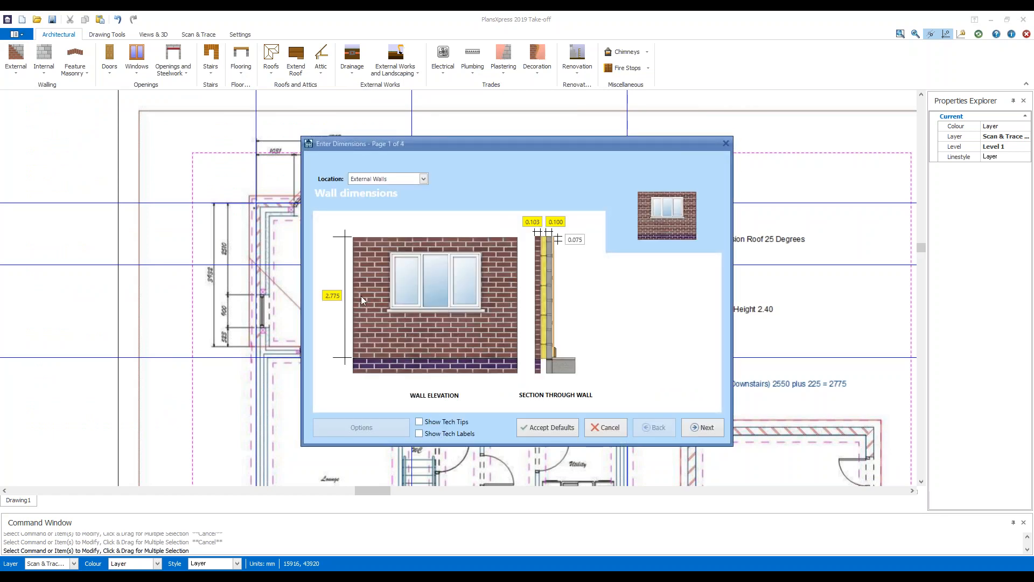
pyautogui.click(419, 421)
pyautogui.click(419, 433)
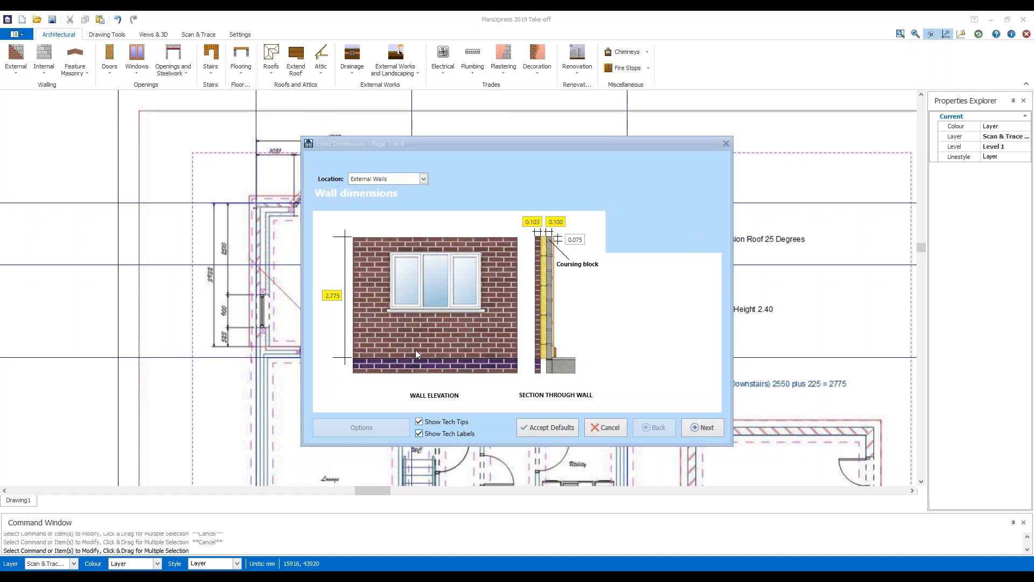
# Check the wall height and leaf thickness fields, then accept the default wall, foundation, footing, and plastering and decoration details.
pyautogui.click(336, 297)
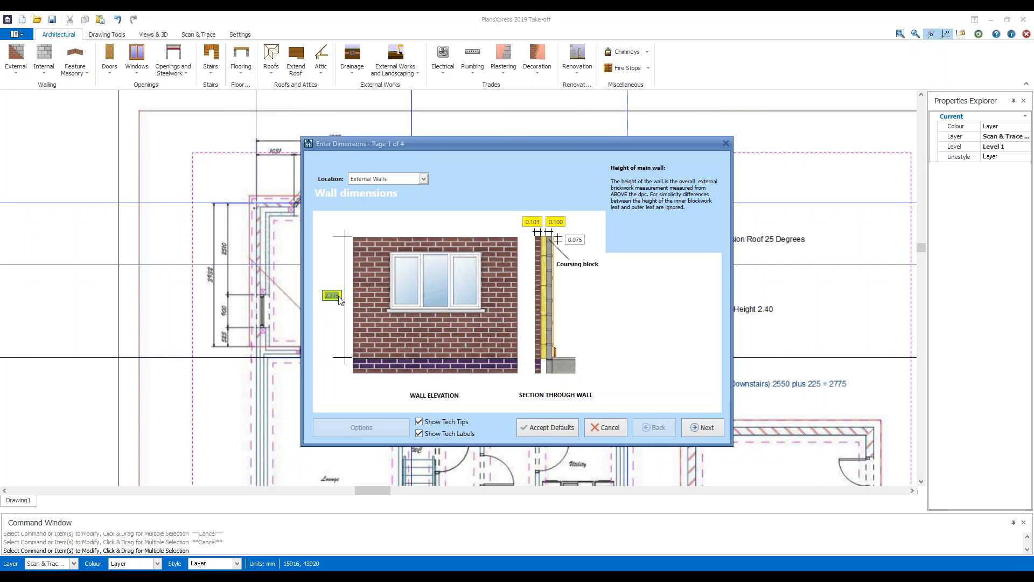
pyautogui.click(534, 222)
pyautogui.click(553, 223)
pyautogui.hotkey('shift', 'Tab')
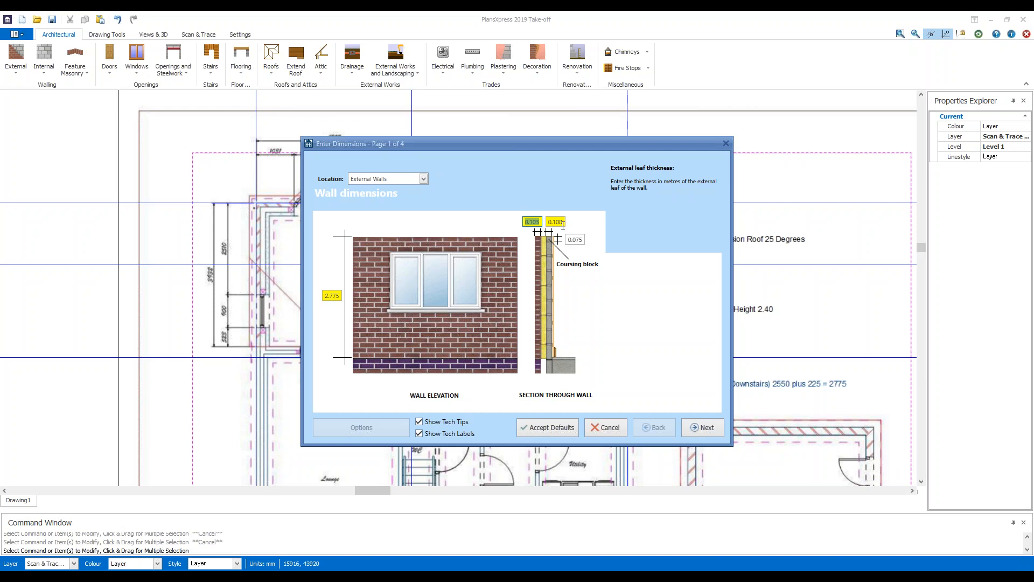
pyautogui.click(713, 434)
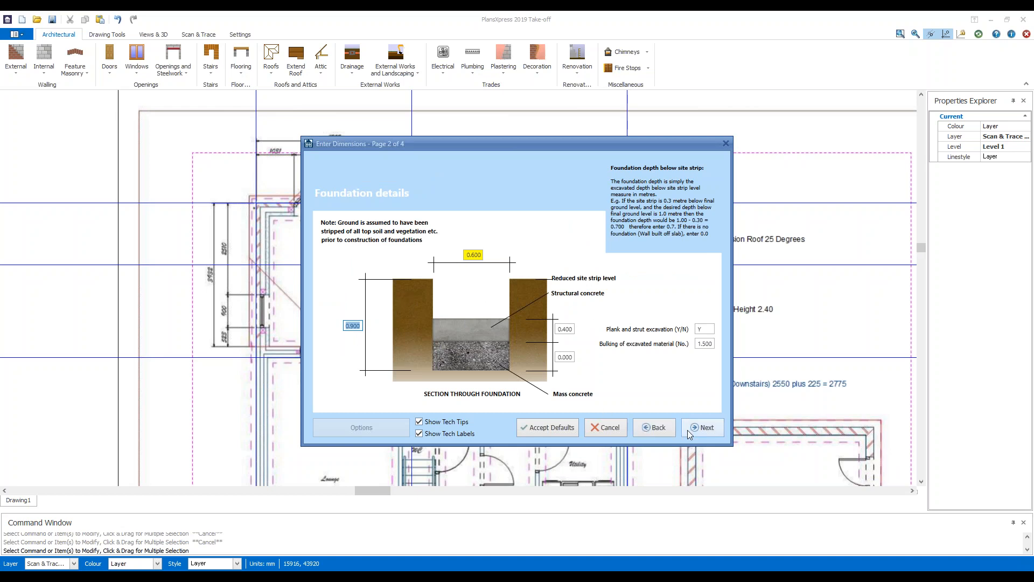
pyautogui.click(702, 428)
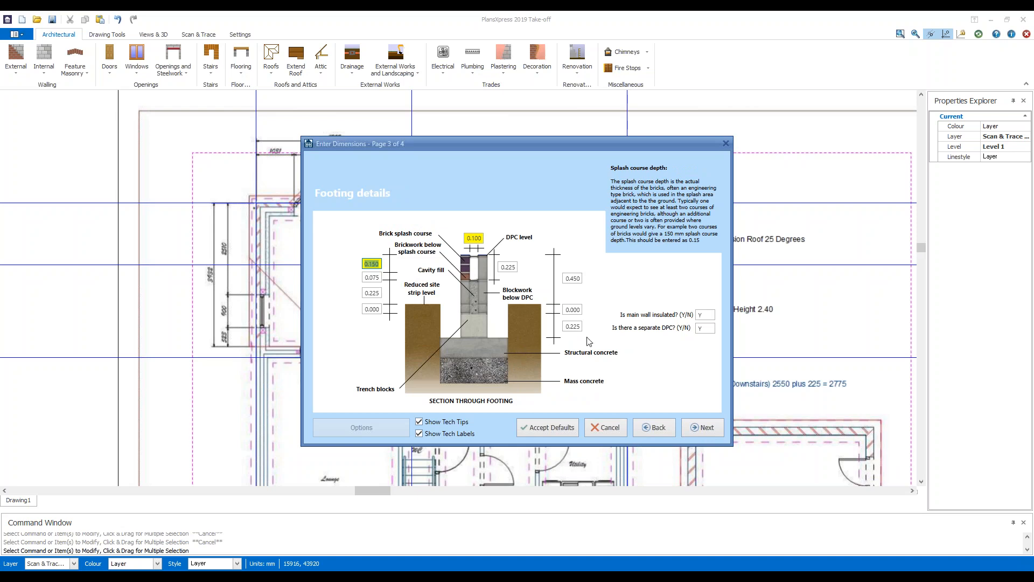
pyautogui.click(704, 427)
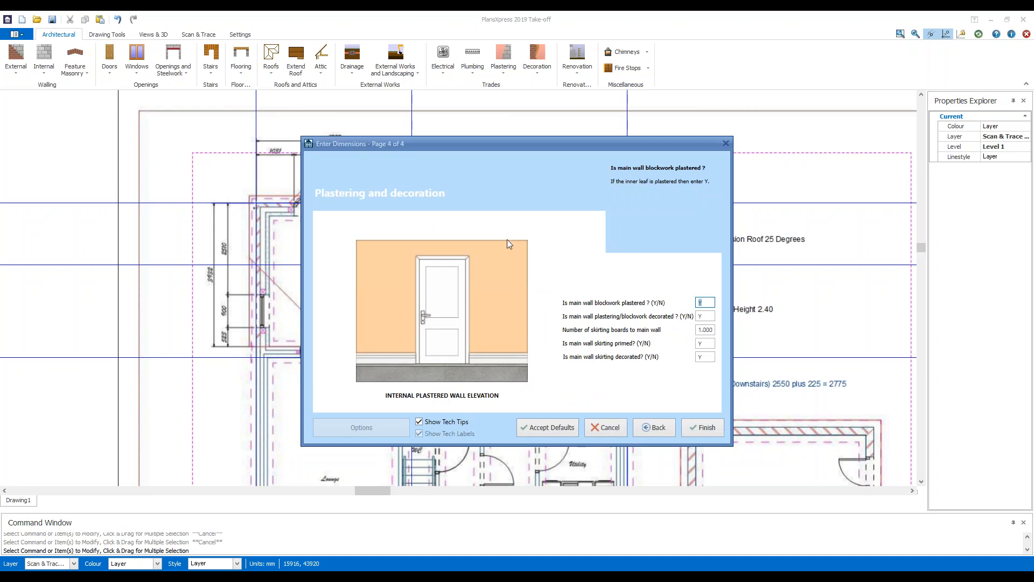
pyautogui.click(704, 428)
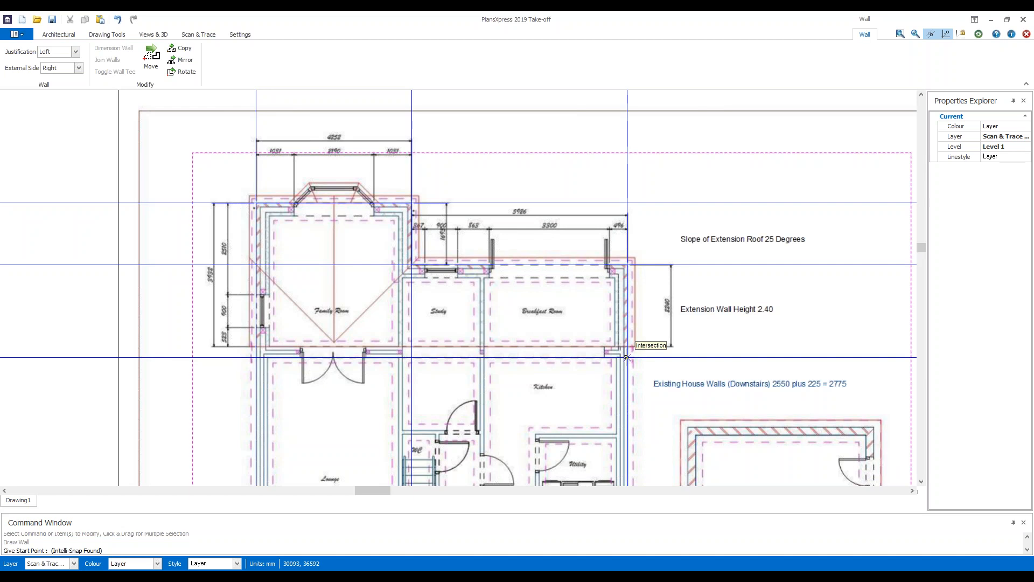
# Draw the existing house wall along the lower horizontal construction line, from the Breakfast Room's right outer line to the Family Room's left outer line.
pyautogui.click(626, 357)
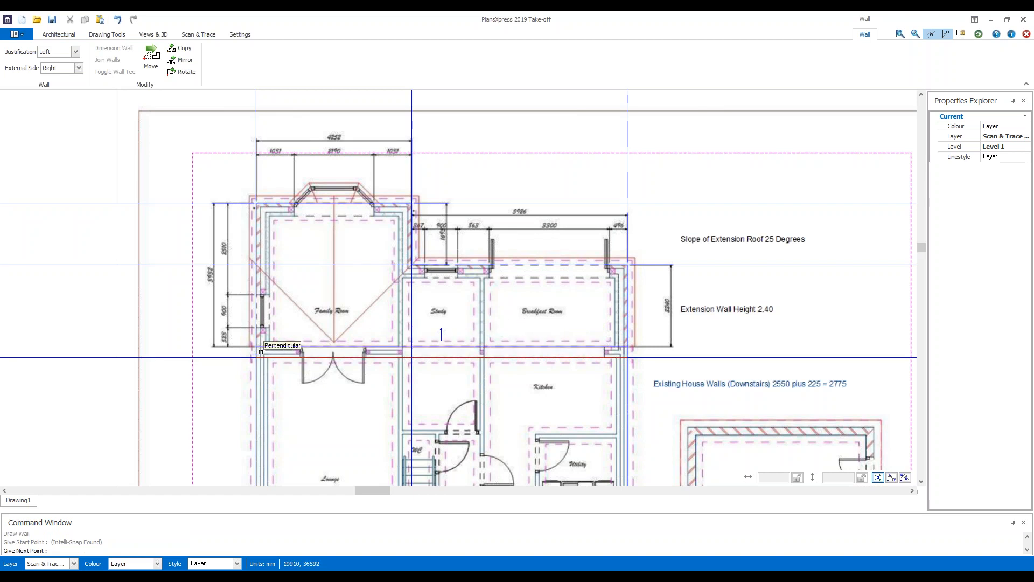
pyautogui.click(259, 359)
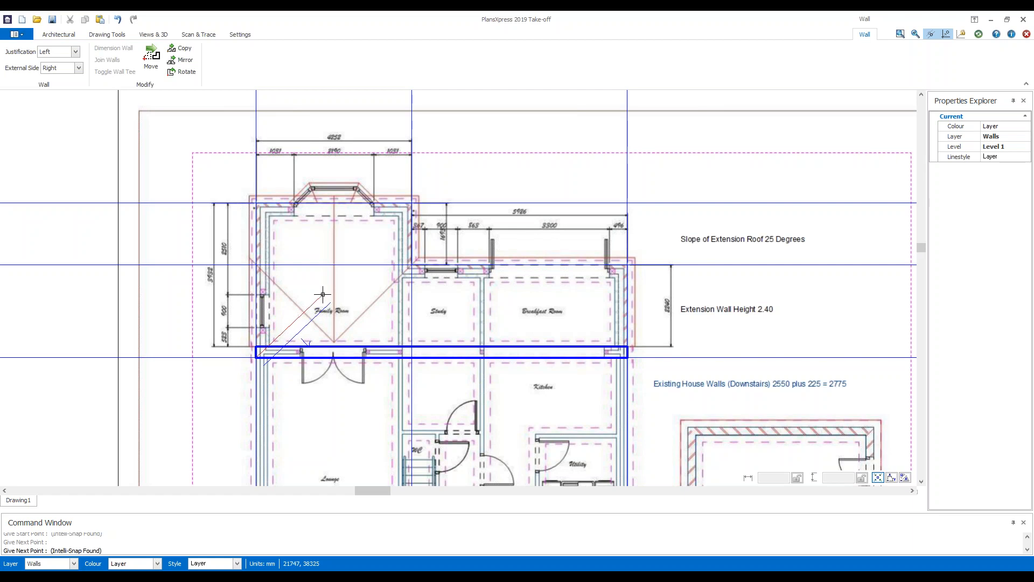
pyautogui.press('Escape')
pyautogui.press('Escape')
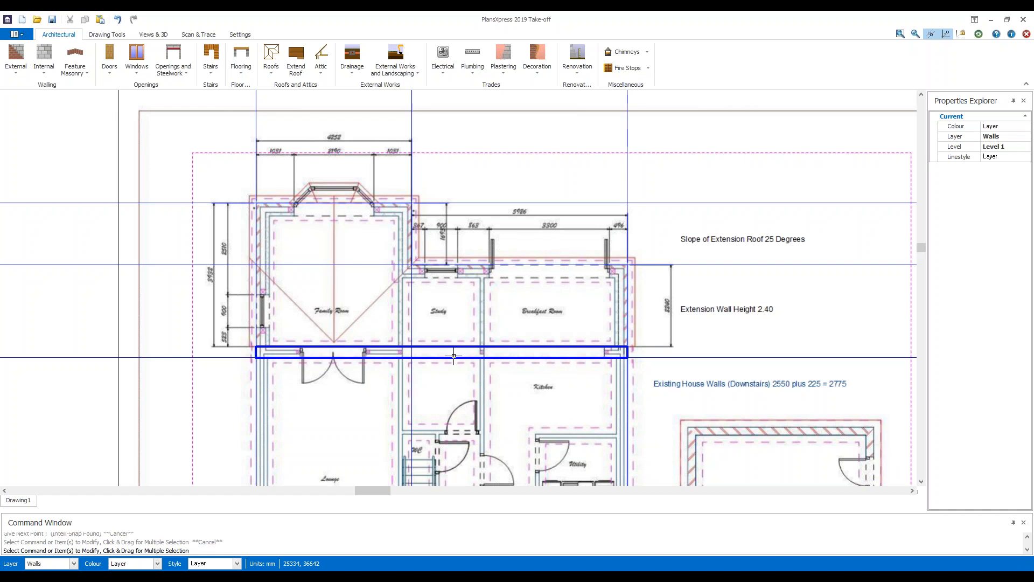
# Start a brick and block ground floor cavity wall for 2.400 high floor to joist height (Single storey) with the default dimensions.
pyautogui.click(12, 75)
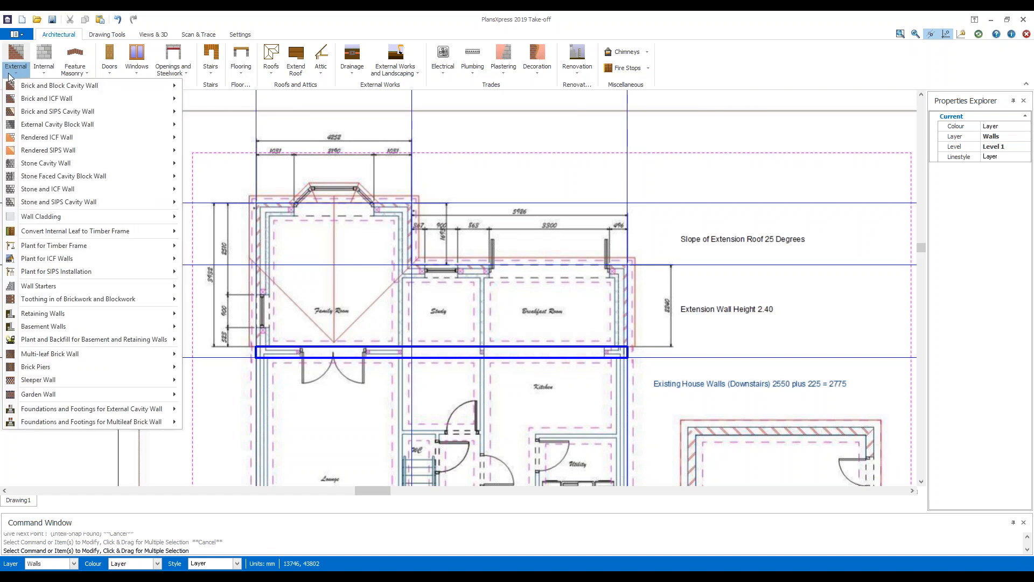
pyautogui.moveTo(74, 87)
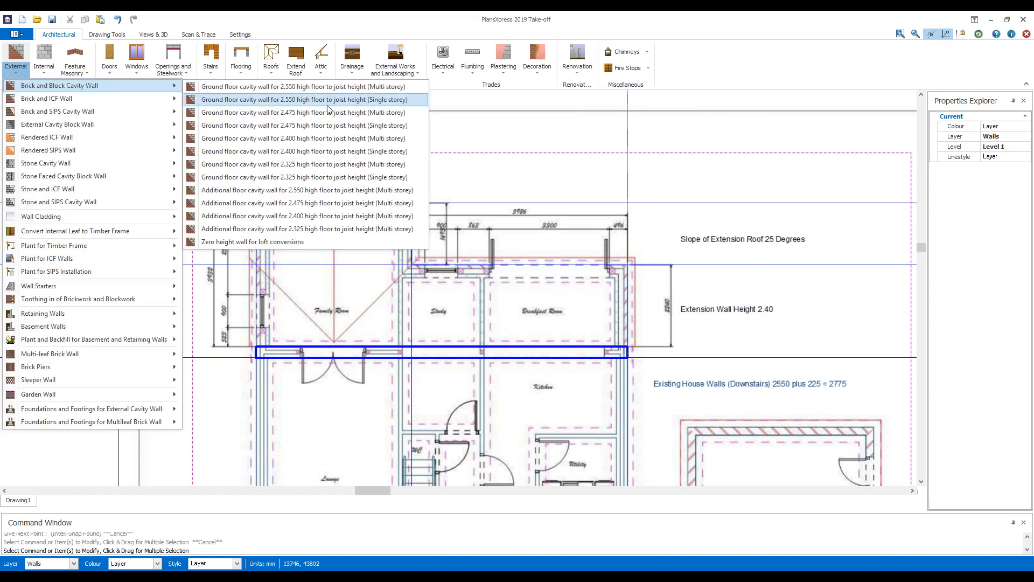
pyautogui.click(355, 152)
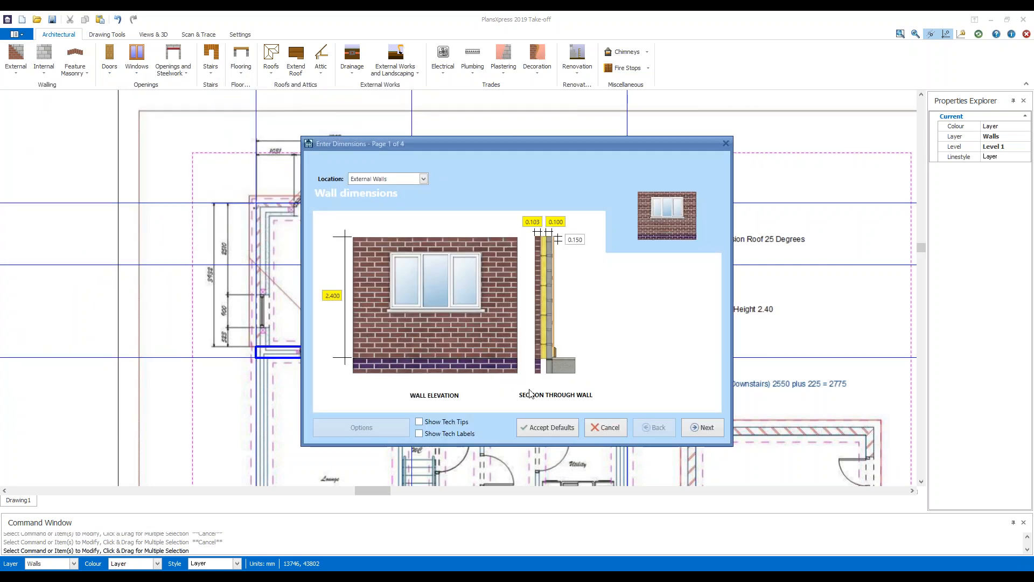
pyautogui.click(547, 427)
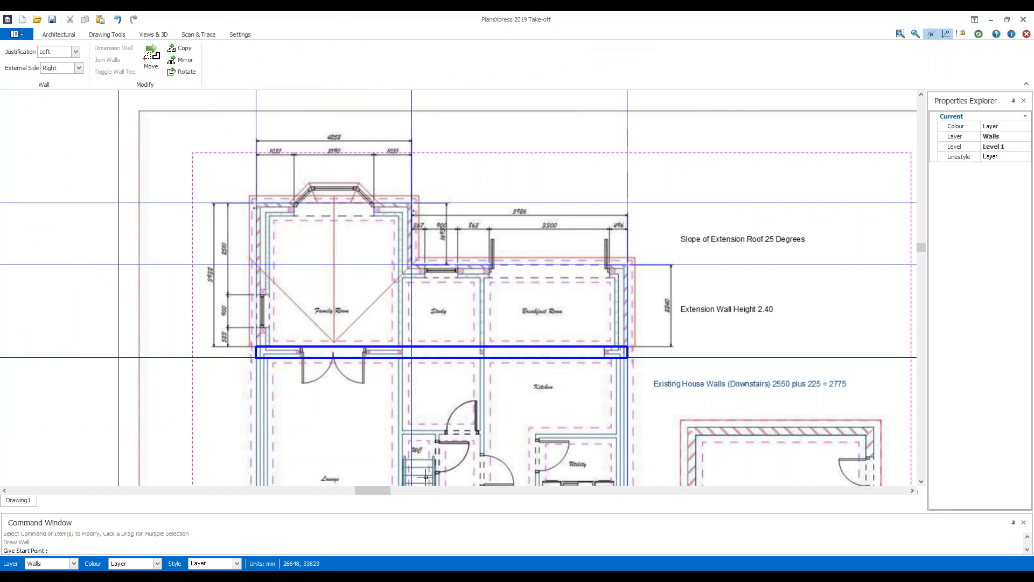
# Draw the Family Room's left wall from the existing house wall up to the top construction line, with the external side set to Left.
pyautogui.click(257, 346)
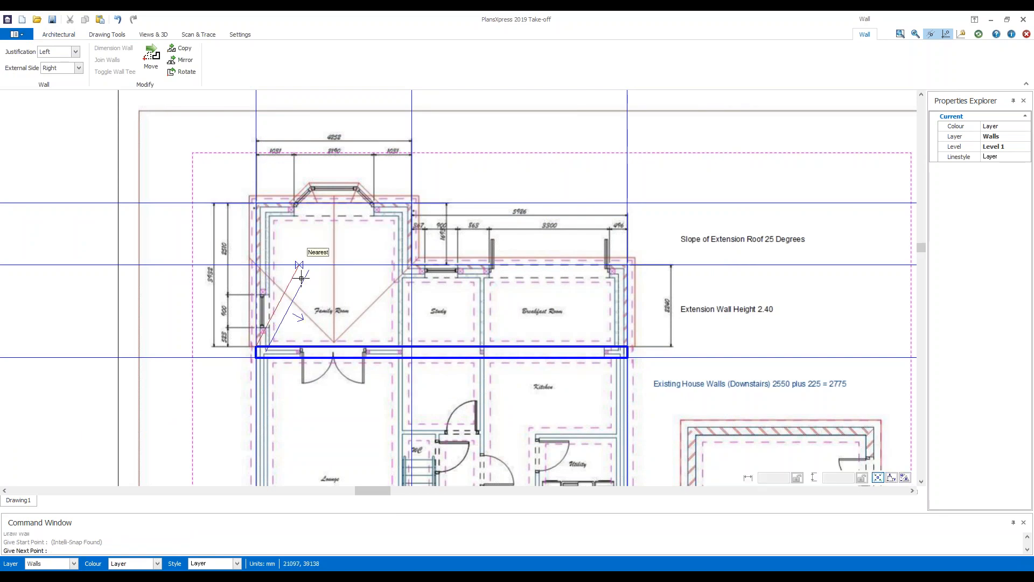
pyautogui.click(267, 280)
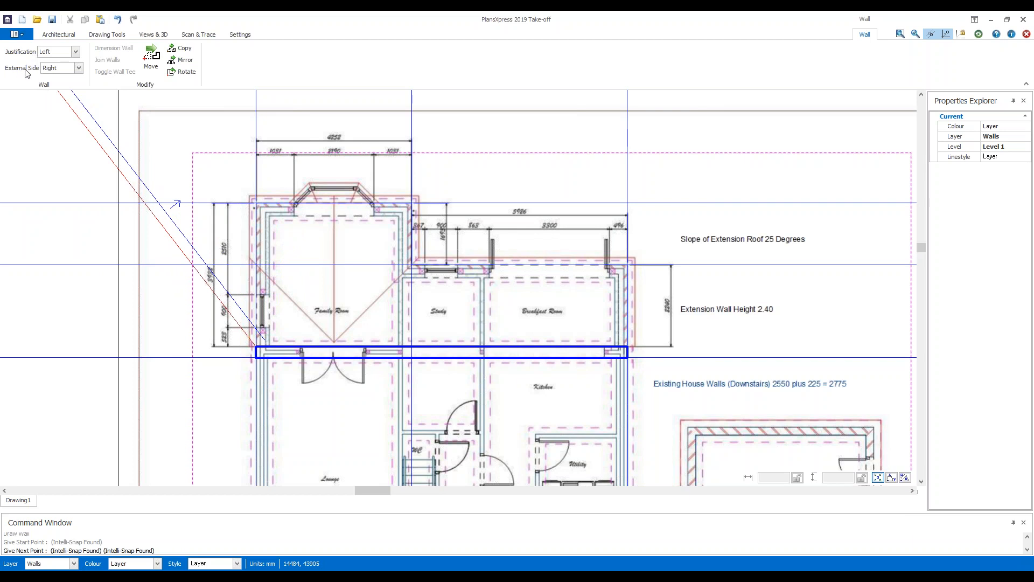
pyautogui.click(78, 68)
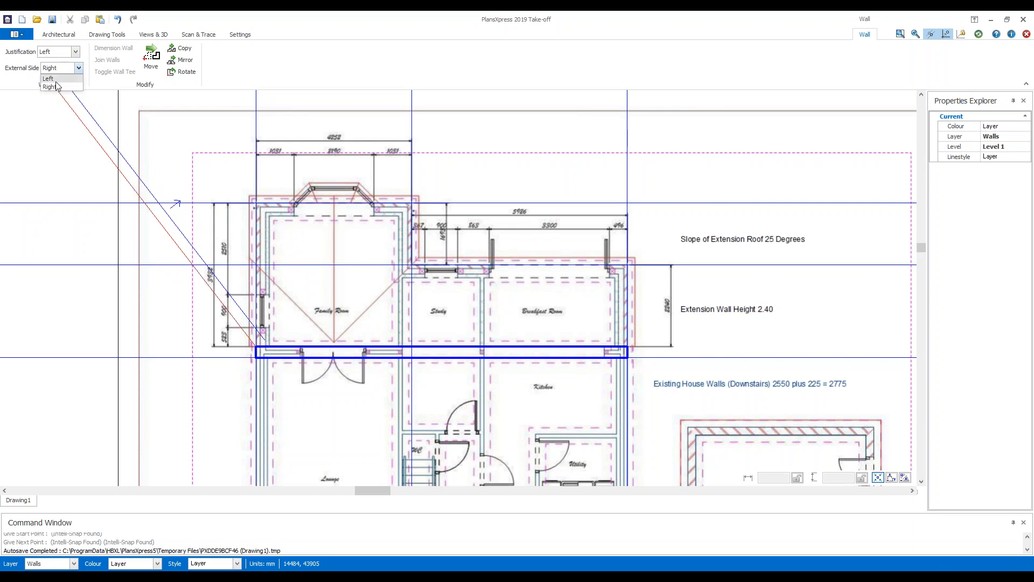
pyautogui.click(54, 79)
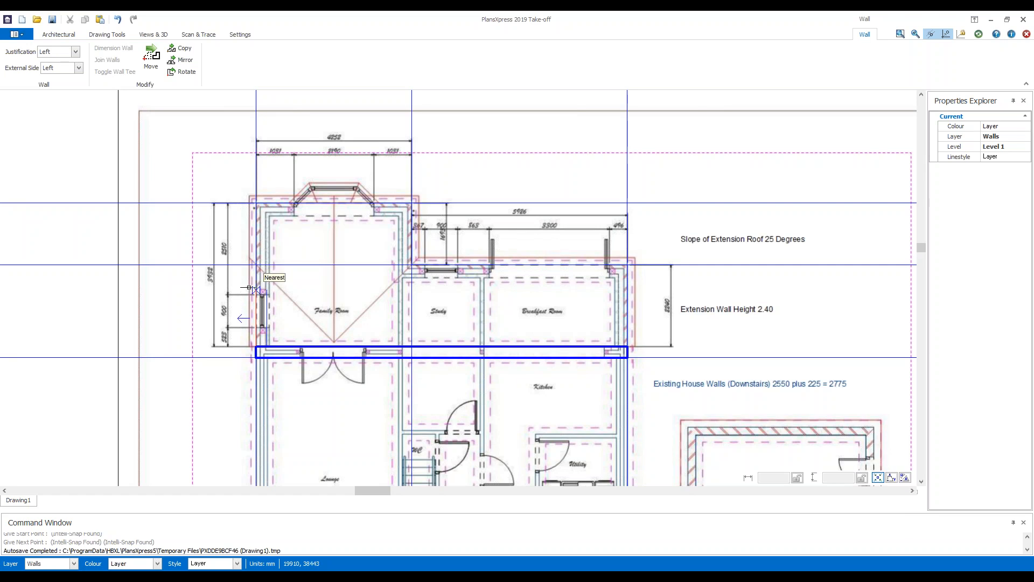
pyautogui.click(258, 204)
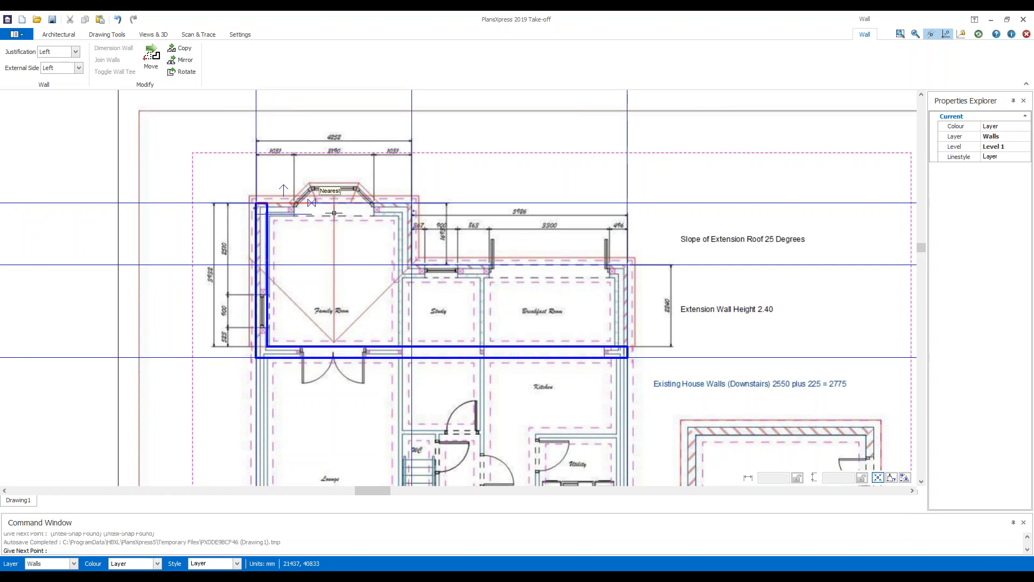
# Continue the extension wall around the Family Room, Study and Breakfast Room back to the existing house wall, and finish the command.
pyautogui.click(411, 205)
pyautogui.click(411, 264)
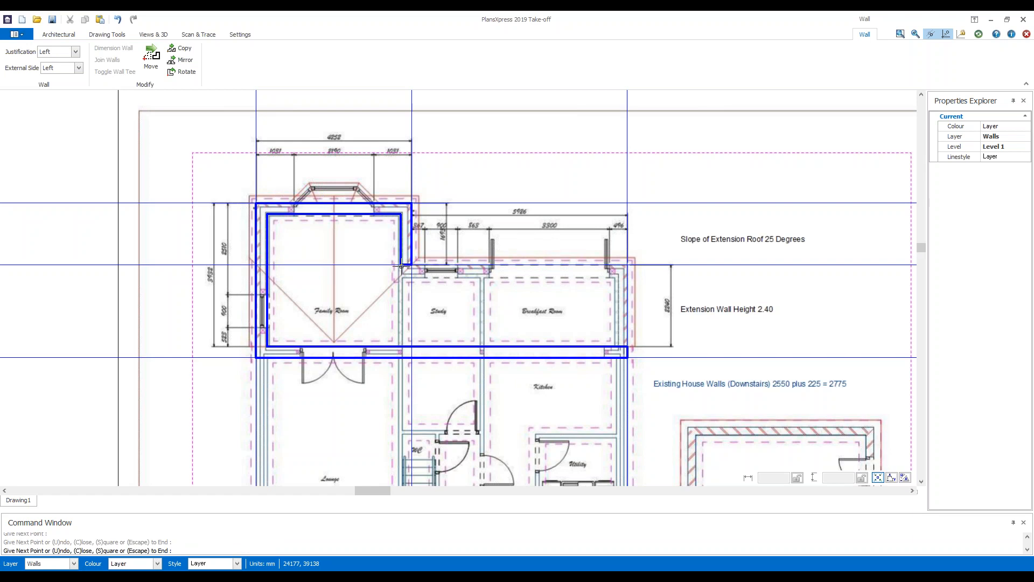
pyautogui.click(627, 265)
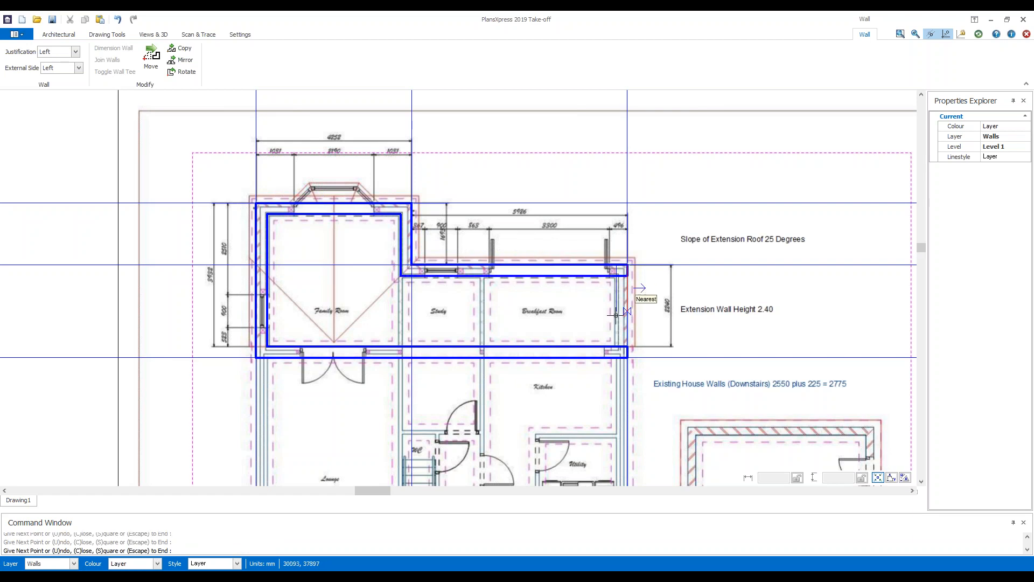
pyautogui.click(620, 342)
pyautogui.press('Escape')
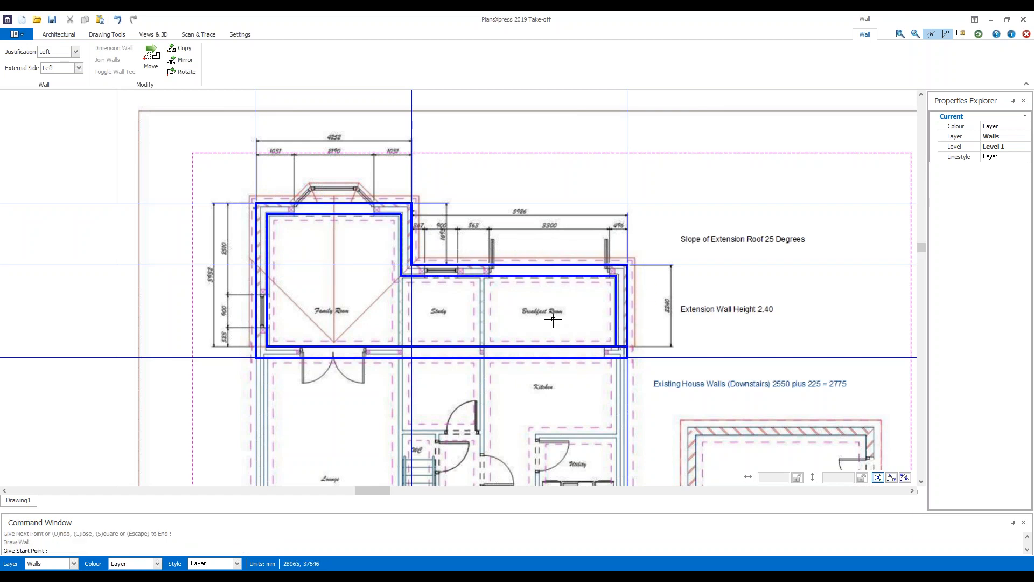
pyautogui.scroll(2, 555, 318)
pyautogui.scroll(2, 652, 338)
pyautogui.scroll(-2, 682, 371)
pyautogui.scroll(-1, 552, 338)
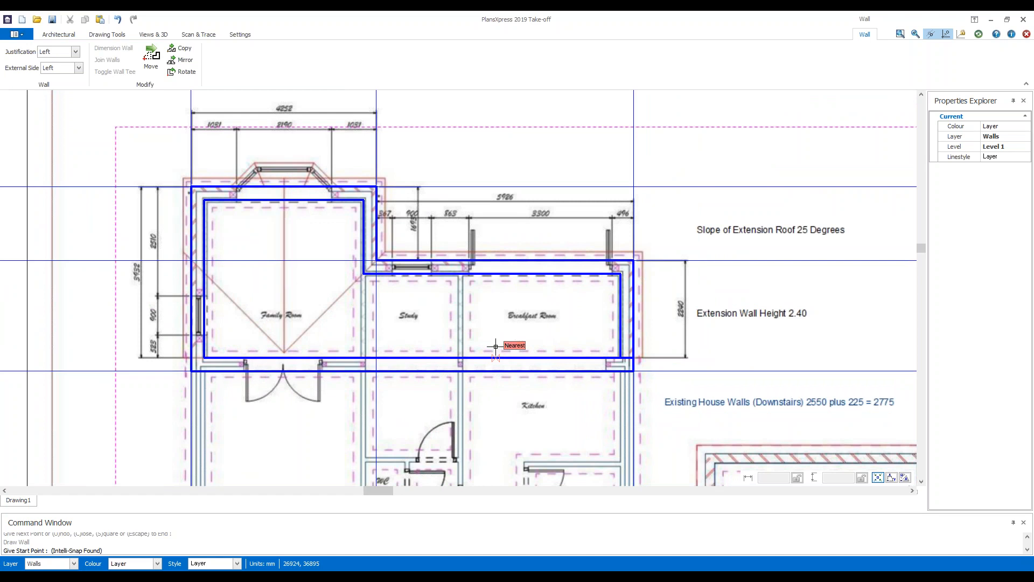
pyautogui.press('Escape')
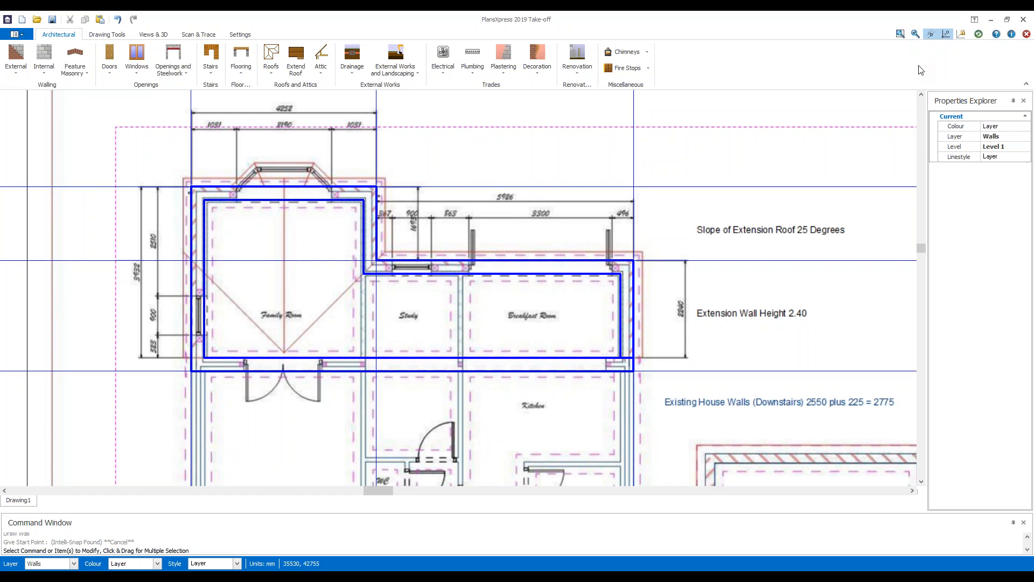
# Open an enlarged 3D preview of the walls and orbit the model to inspect the two wall heights from an angle.
pyautogui.click(977, 34)
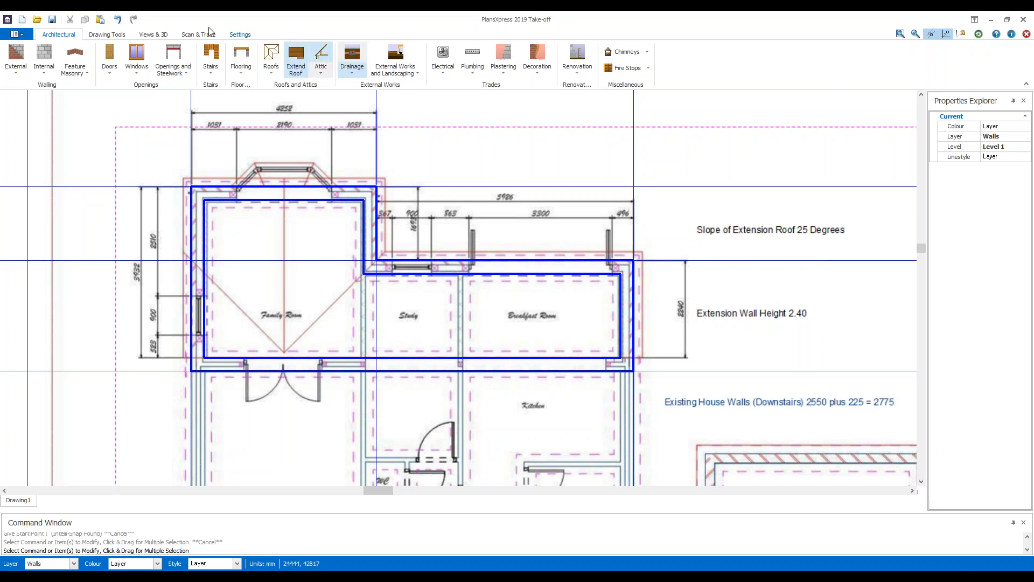
pyautogui.click(155, 36)
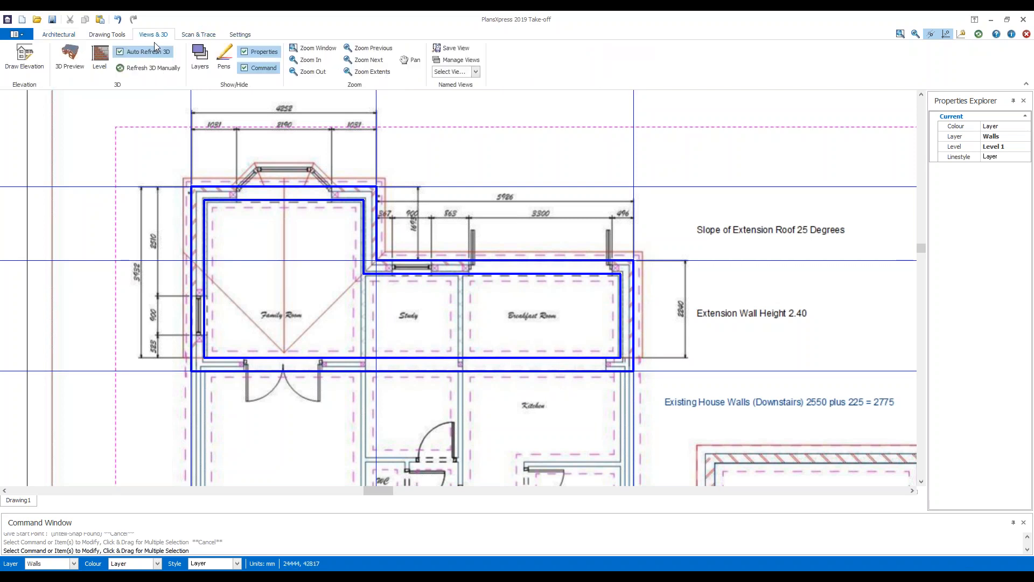
pyautogui.click(73, 59)
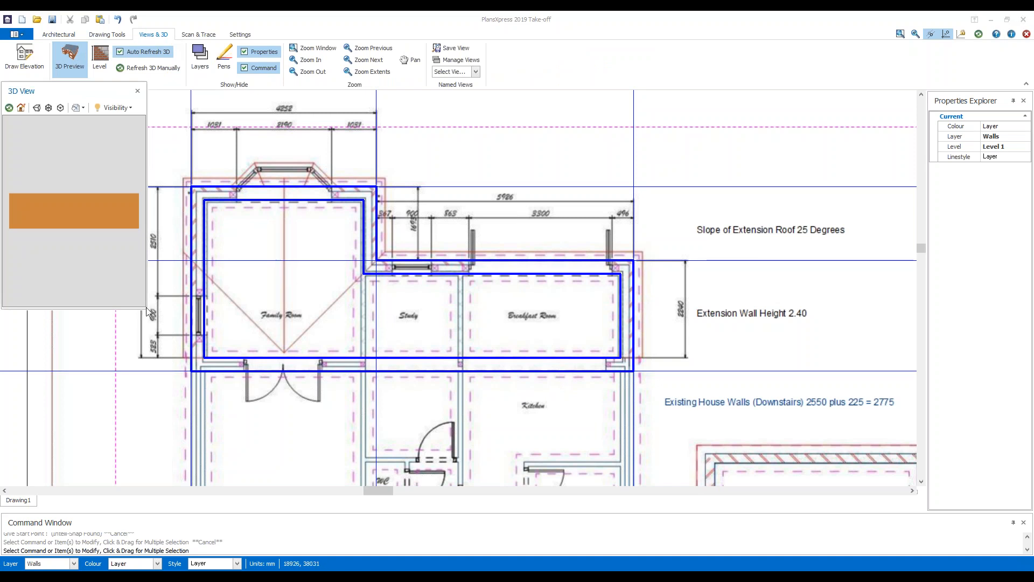
pyautogui.moveTo(145, 308); pyautogui.dragTo(283, 385)
pyautogui.moveTo(240, 269); pyautogui.dragTo(112, 243)
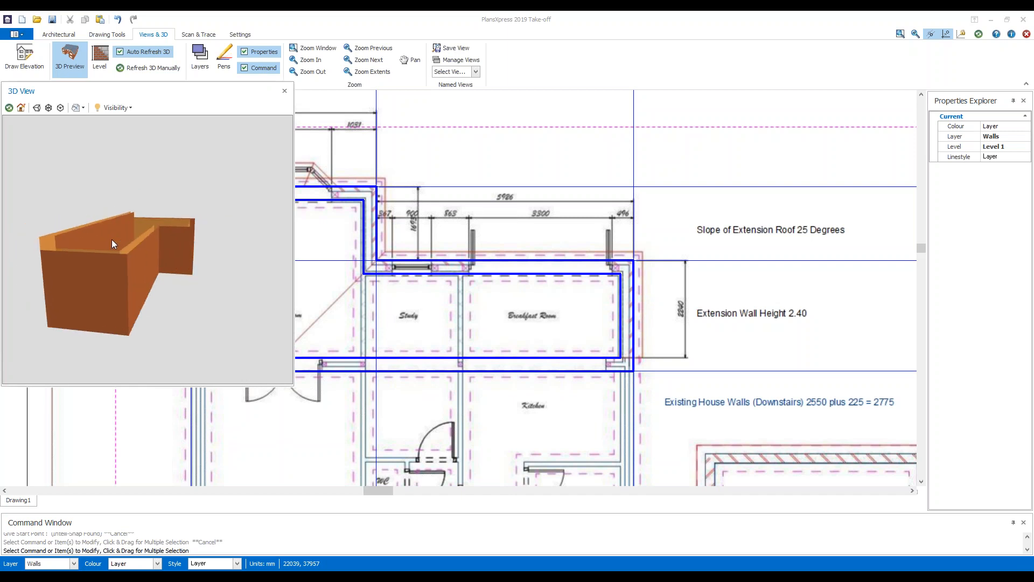
# View the 3D wall model as wireframe and as transparent solids, orbit it to another angle, and close the 3D preview.
pyautogui.click(48, 107)
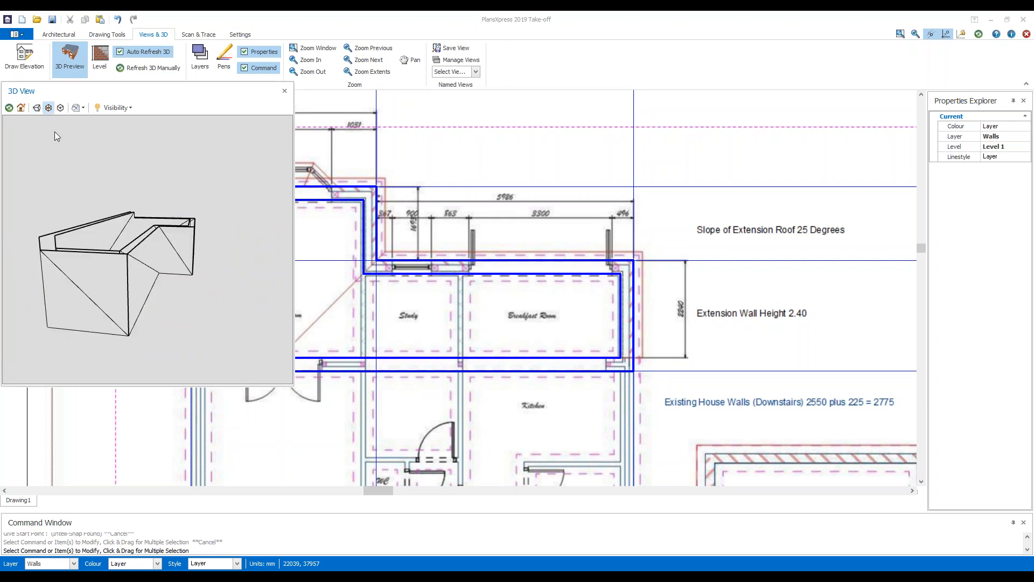
pyautogui.click(59, 110)
pyautogui.moveTo(167, 289); pyautogui.dragTo(111, 217)
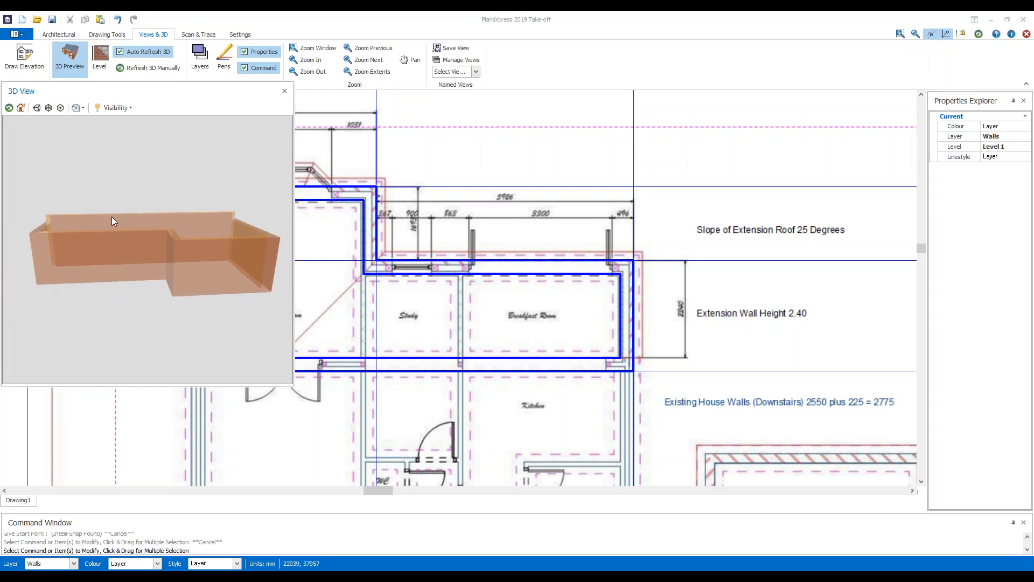
pyautogui.click(285, 92)
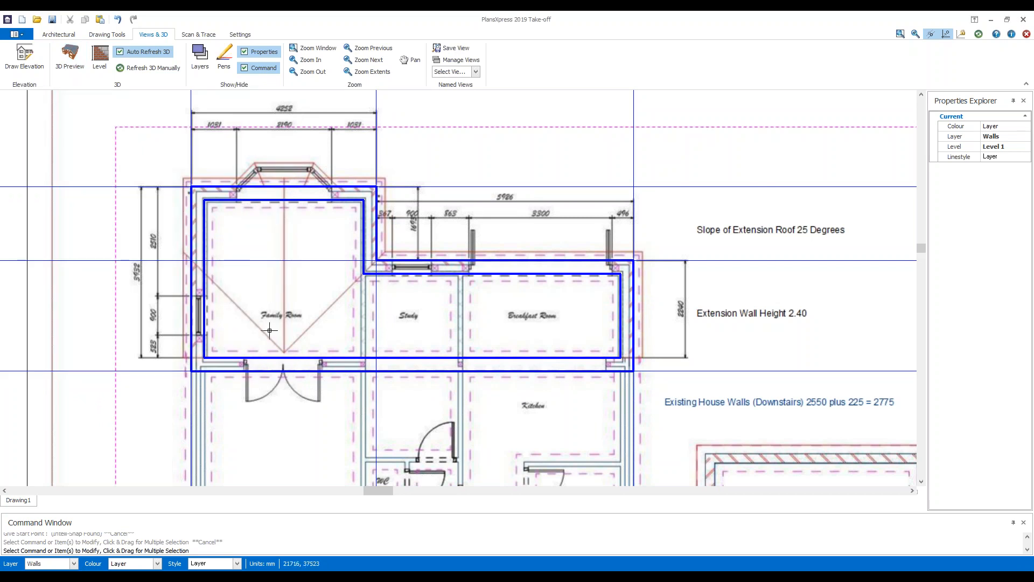
# Turn off trace mode and hide the imported drawing to view the walls alone, and restore both for tracing.
pyautogui.click(59, 35)
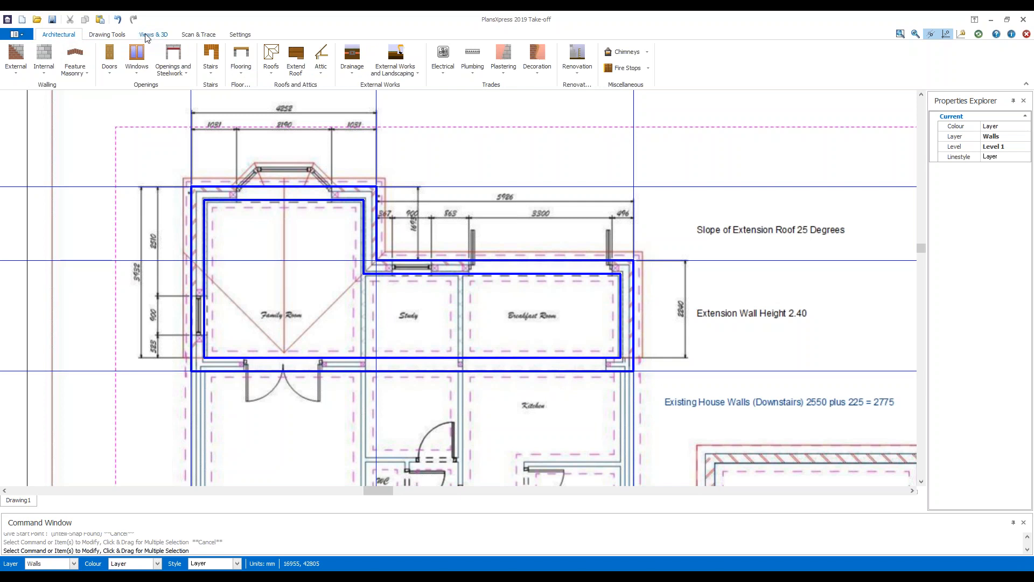
pyautogui.click(201, 34)
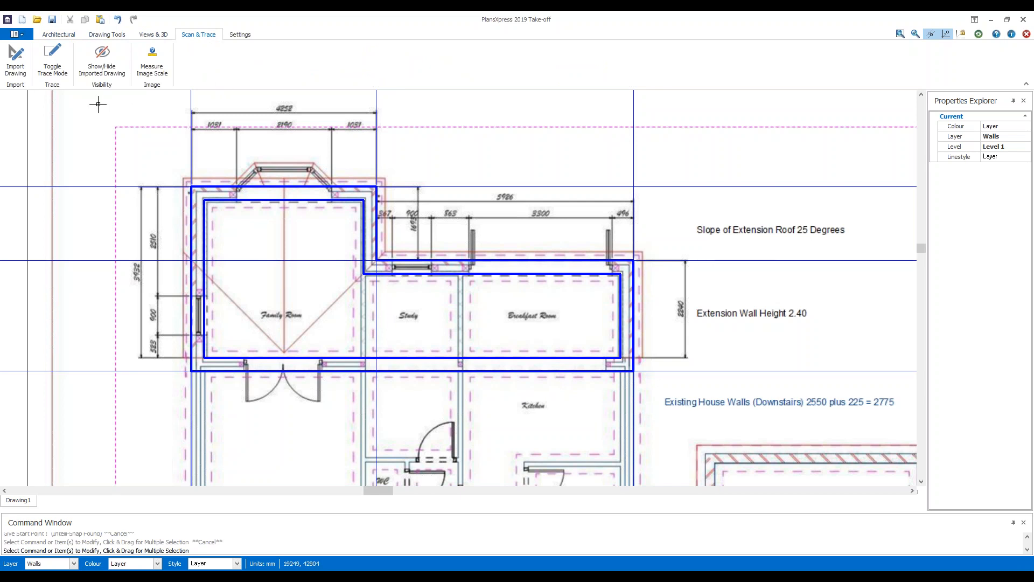
pyautogui.click(53, 66)
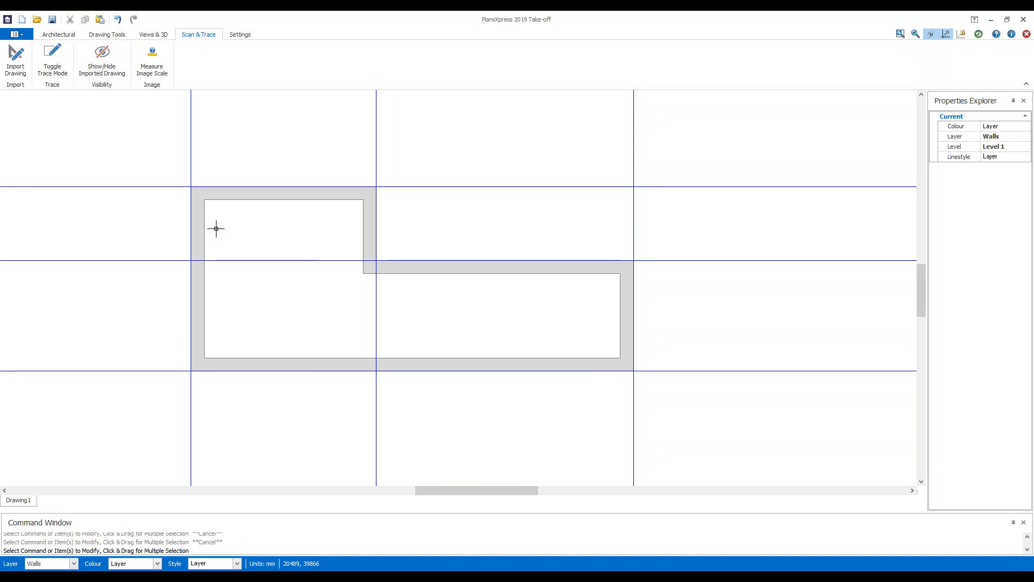
pyautogui.click(59, 61)
pyautogui.click(101, 57)
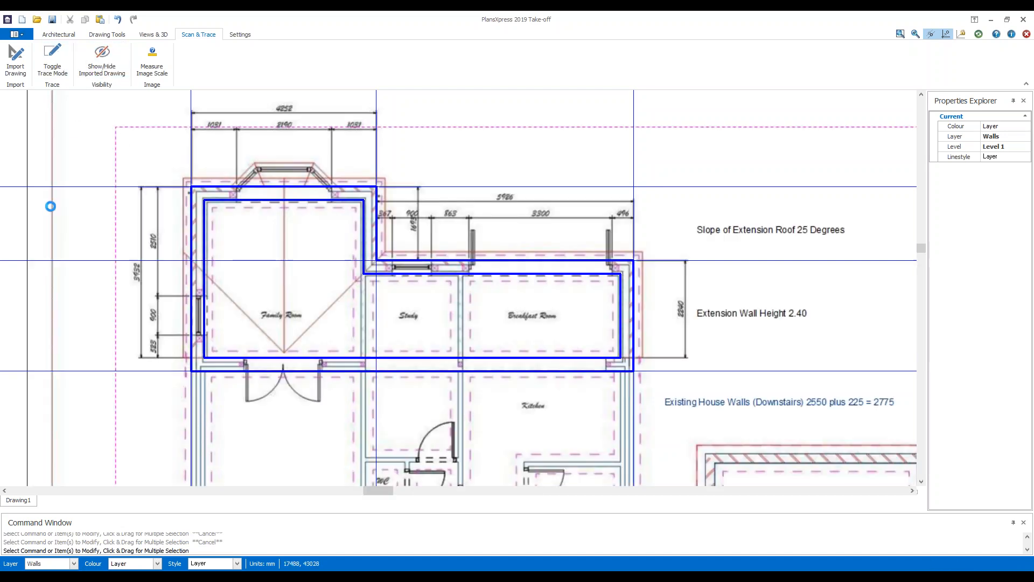
# Start a typical 2.400 floor to joist height internal stud wall and show the tech tips and tech labels.
pyautogui.click(57, 35)
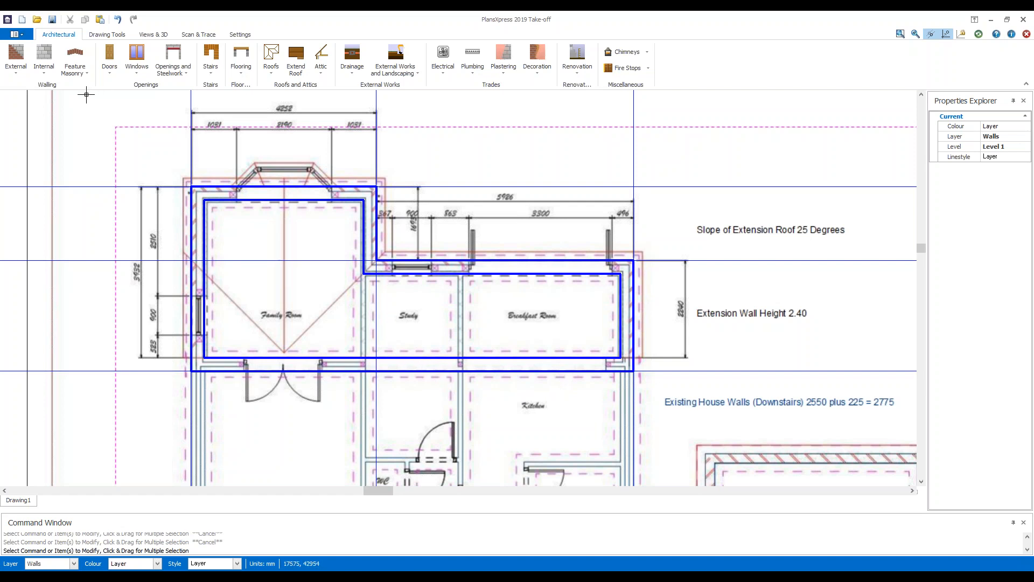
pyautogui.click(44, 76)
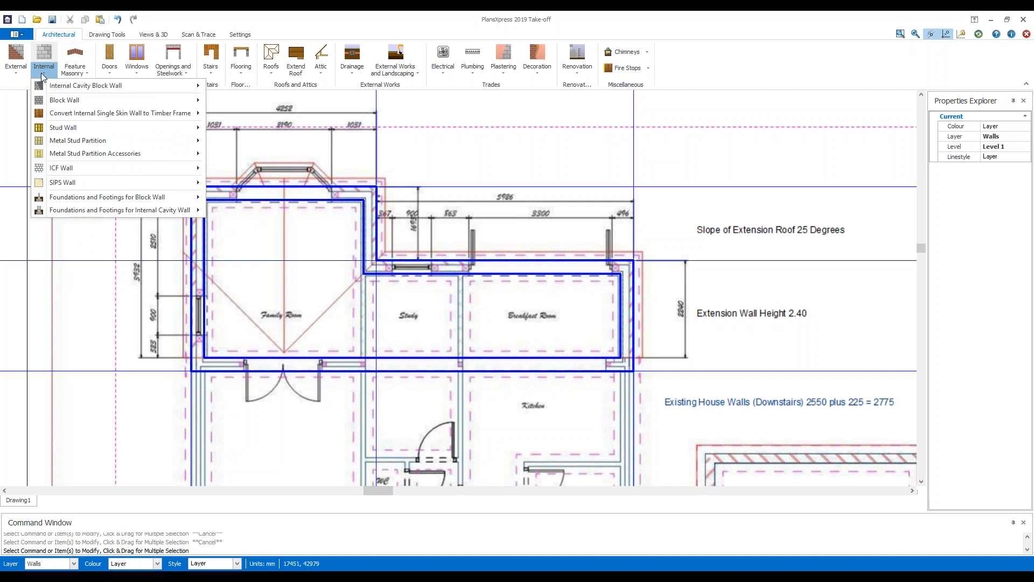
pyautogui.moveTo(115, 145)
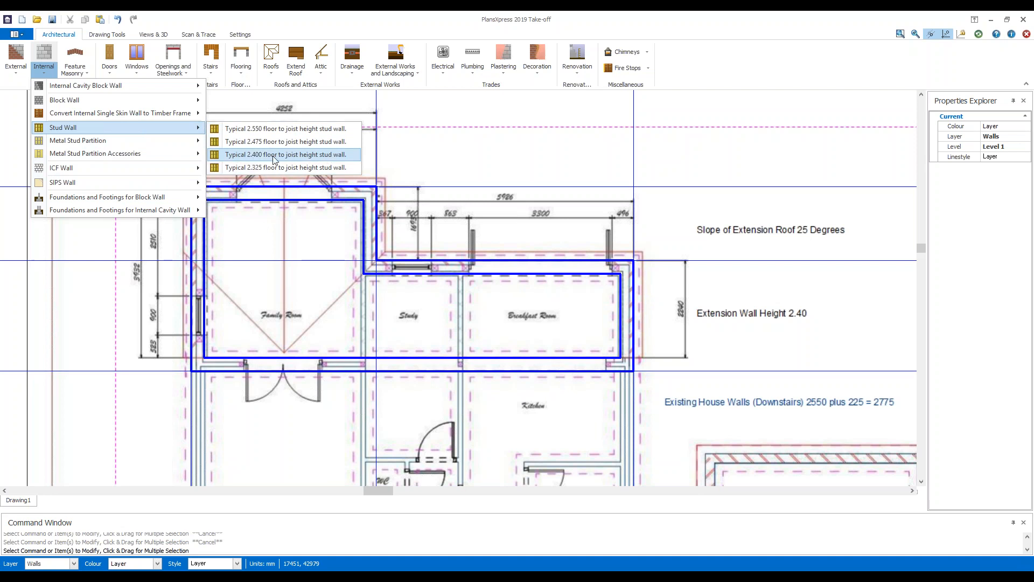
pyautogui.click(296, 156)
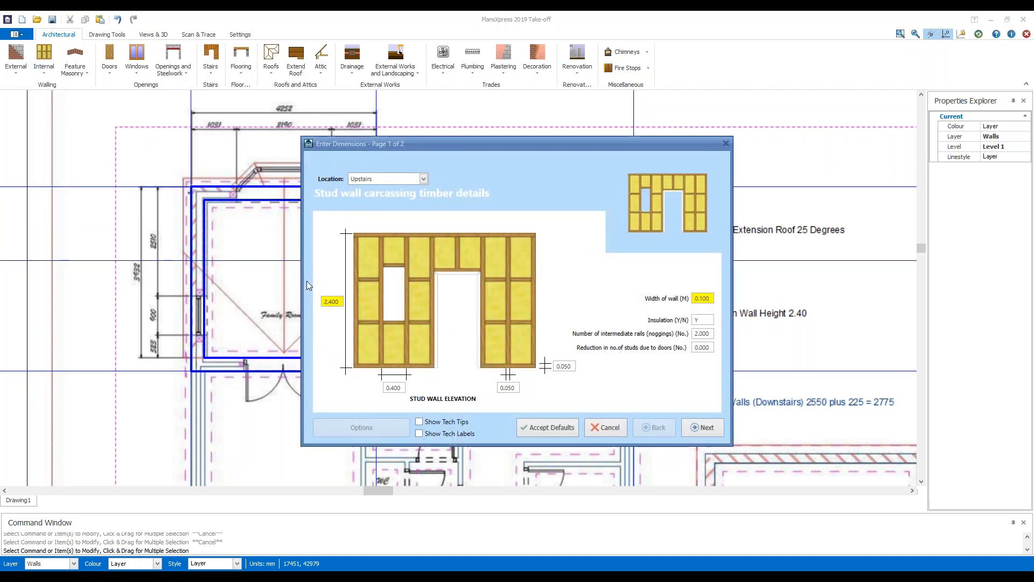
pyautogui.click(427, 433)
pyautogui.click(437, 420)
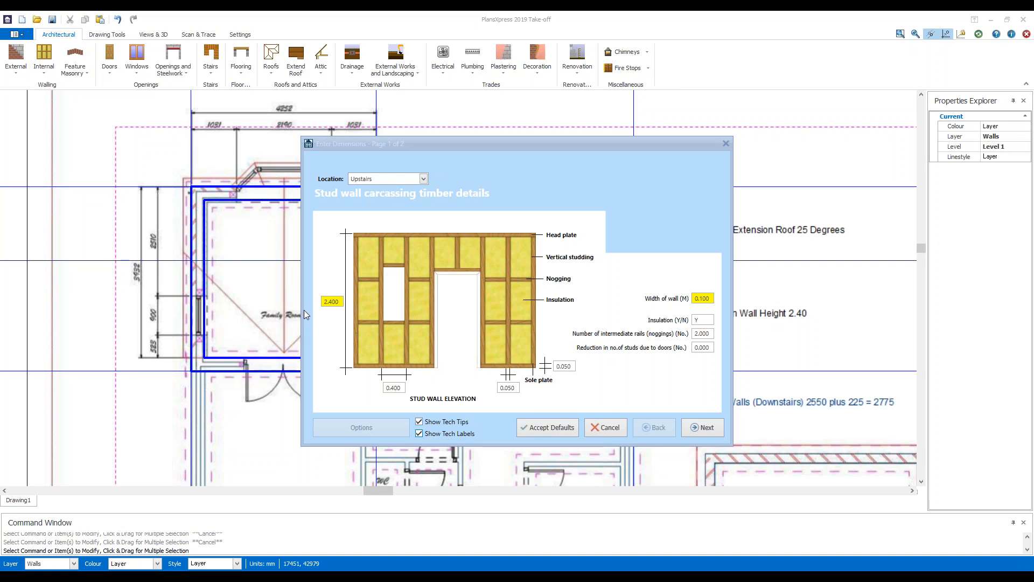
# Review the tips for stud centres, timber thicknesses, wall width and insulation, and accept the default carcassing, plastering and decorating details.
pyautogui.click(396, 386)
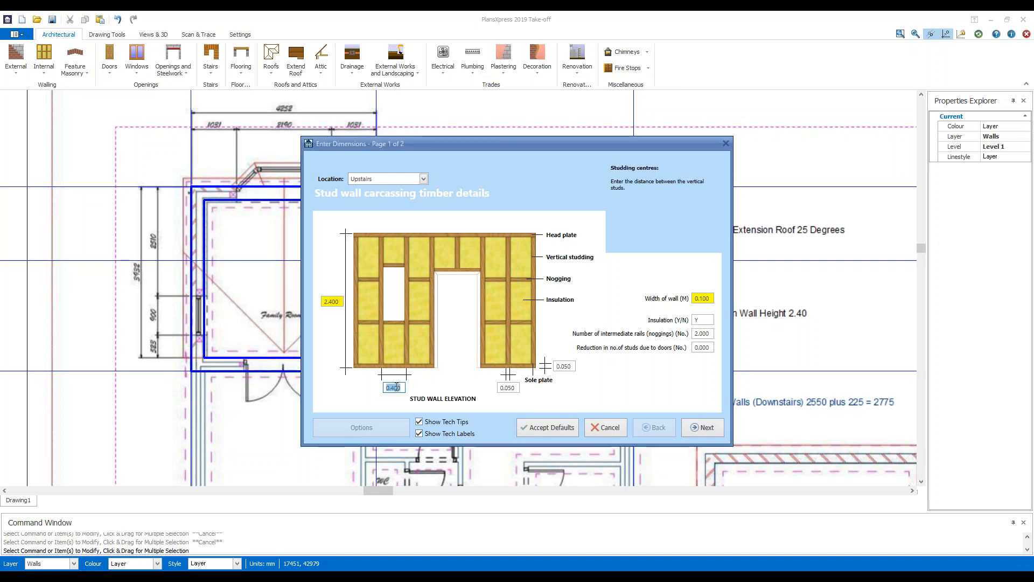
pyautogui.click(508, 387)
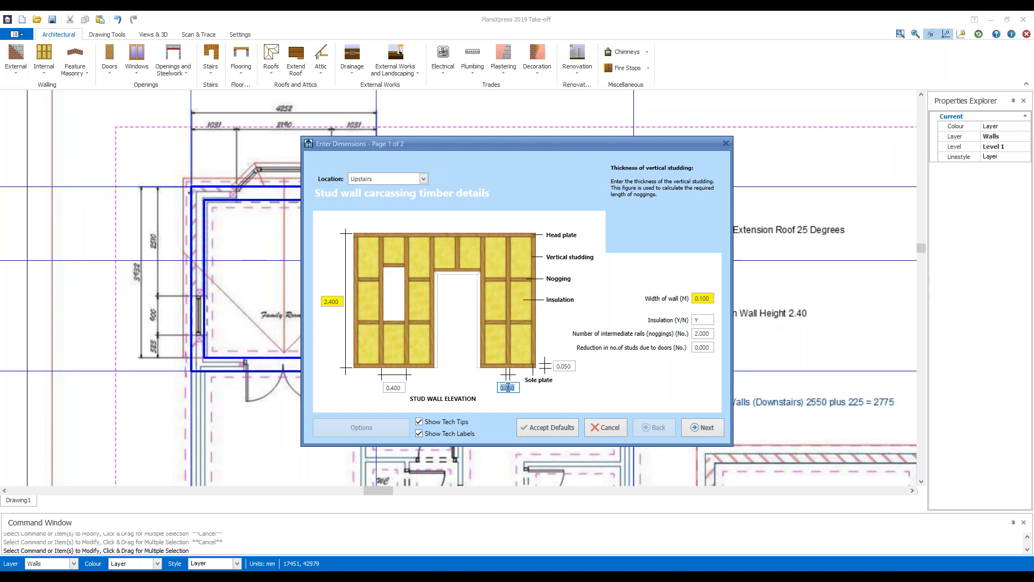
pyautogui.click(566, 369)
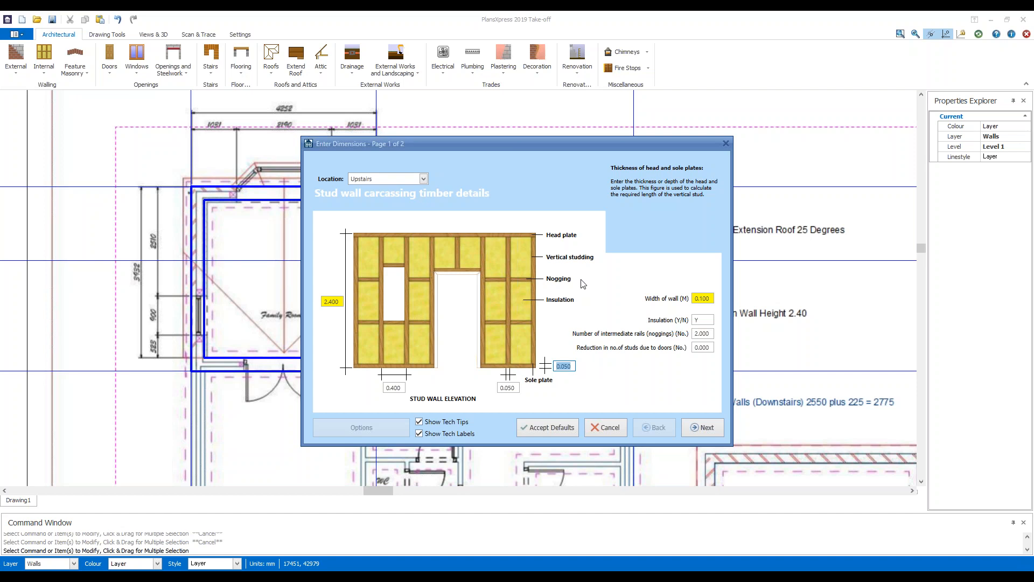
pyautogui.click(703, 298)
pyautogui.click(704, 321)
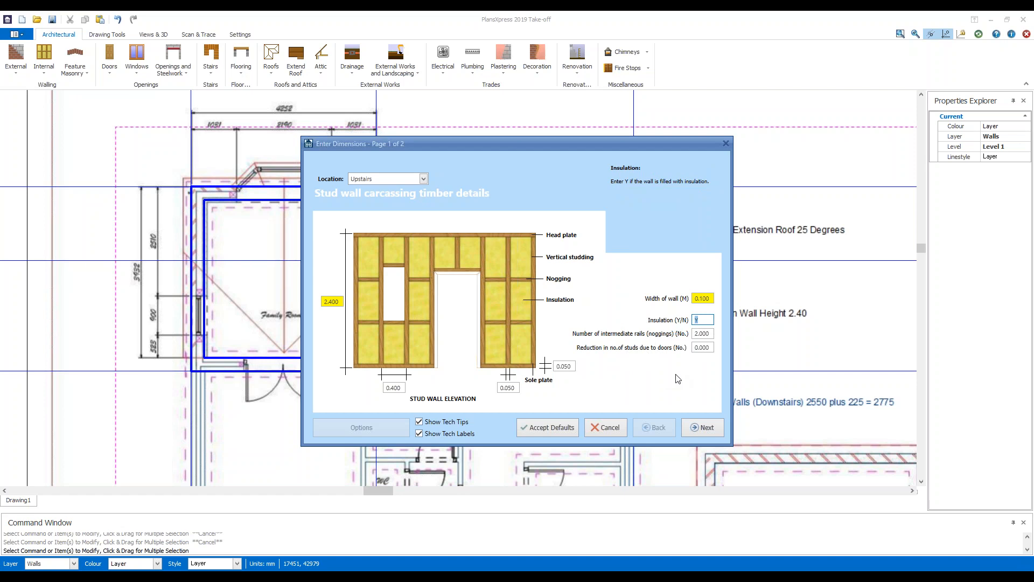
pyautogui.click(696, 429)
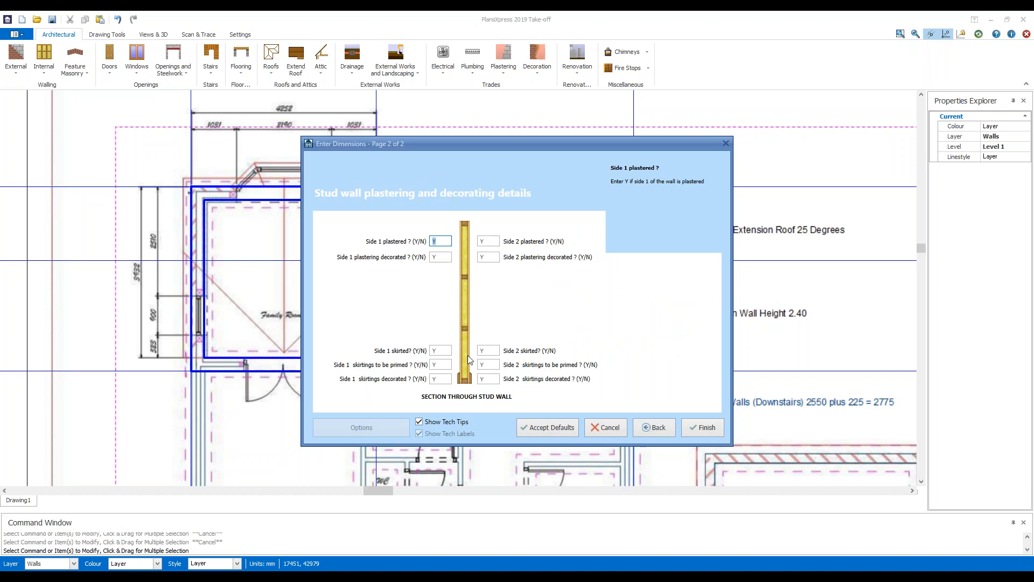
pyautogui.click(705, 427)
# Draw the stud wall between the Family Room and Study from the cavity wall's inner corner to the existing house wall, with justification Right.
pyautogui.scroll(2, 355, 285)
pyautogui.scroll(3, 356, 285)
pyautogui.click(377, 262)
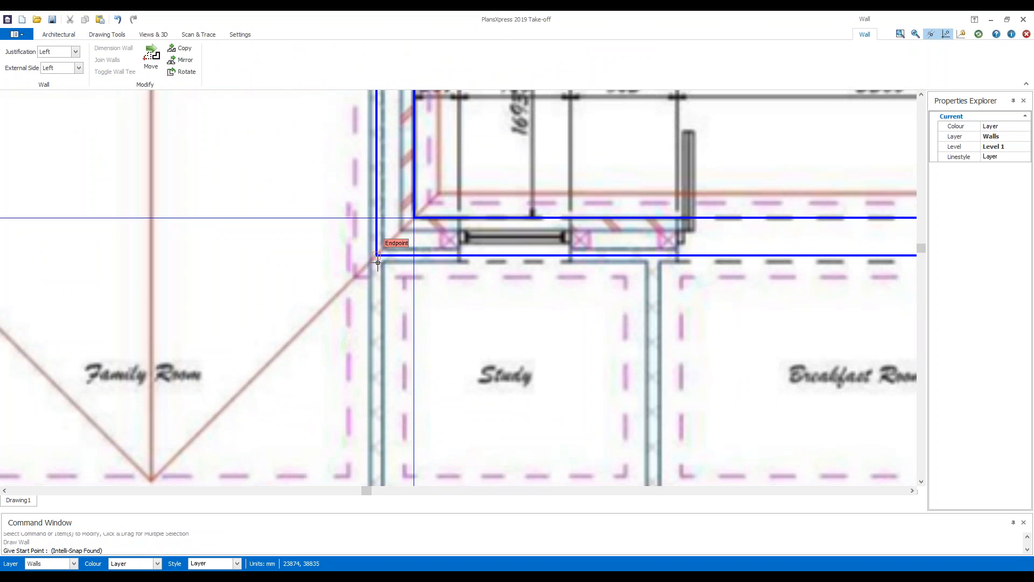
pyautogui.scroll(-3, 375, 350)
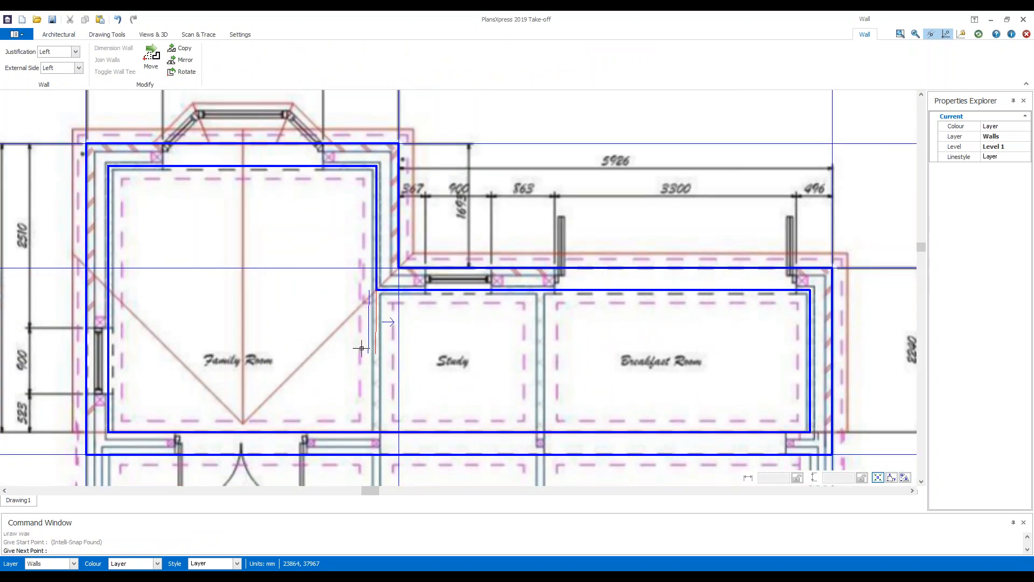
pyautogui.click(76, 51)
pyautogui.click(48, 75)
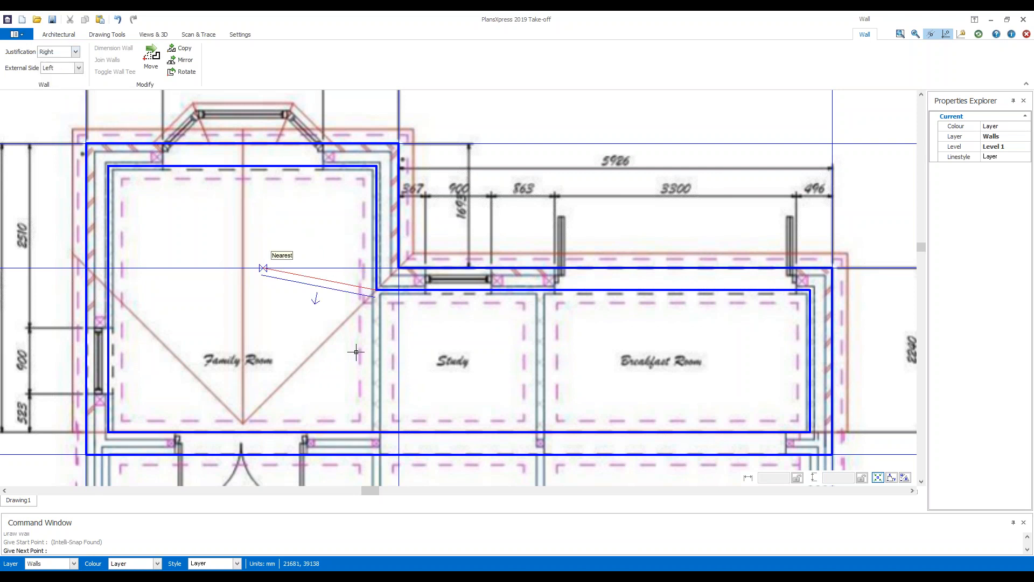
pyautogui.click(371, 426)
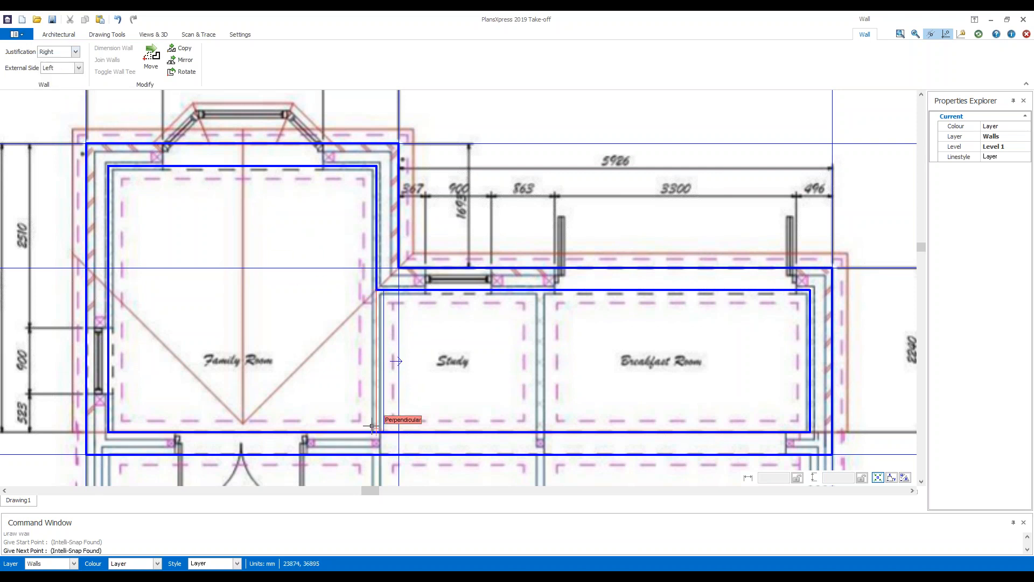
pyautogui.rightClick(372, 426)
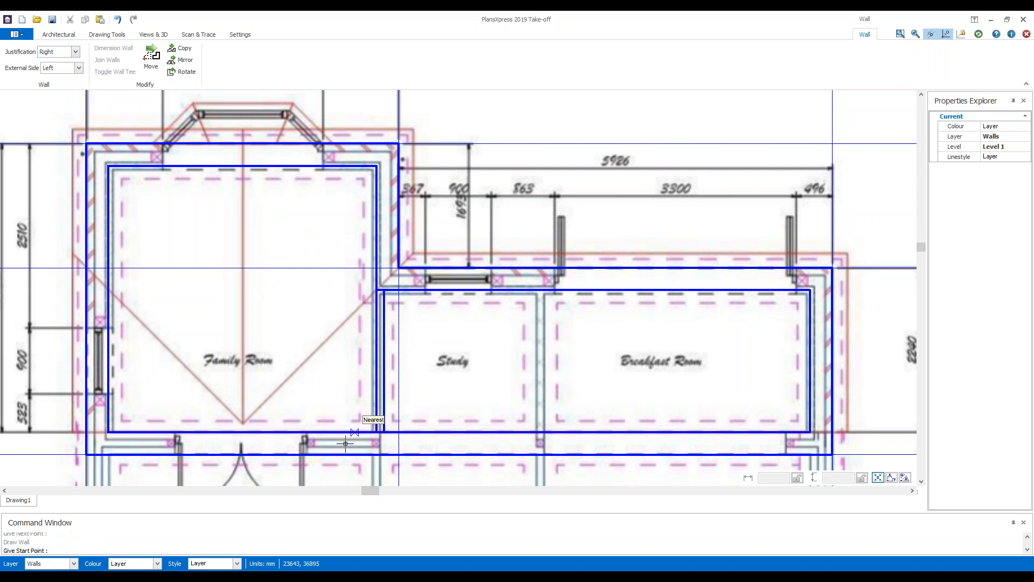
# Draw the stud wall between the Study and Breakfast Room, from the extension's outer wall to the existing house wall.
pyautogui.click(537, 293)
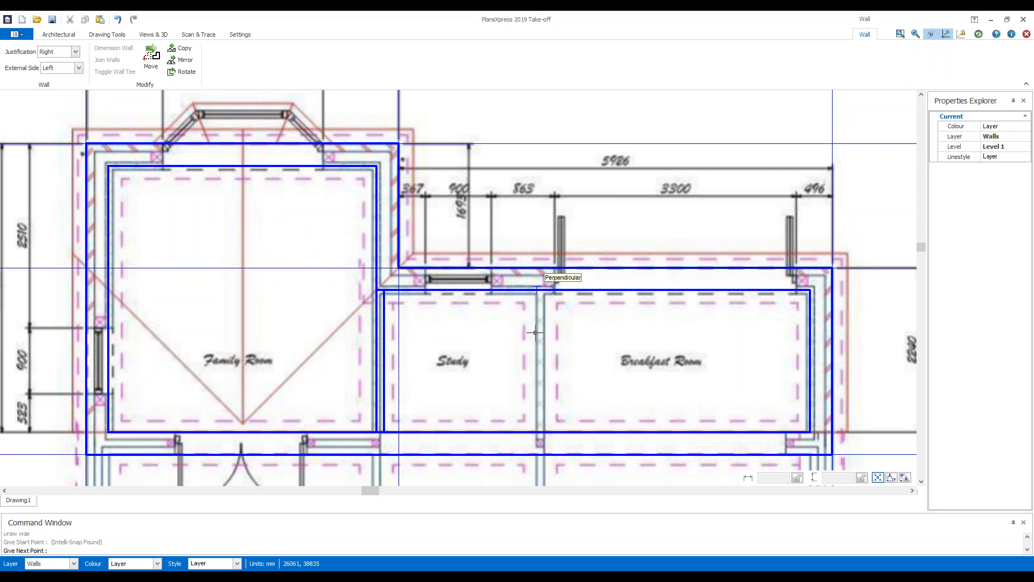
pyautogui.click(538, 427)
pyautogui.rightClick(537, 427)
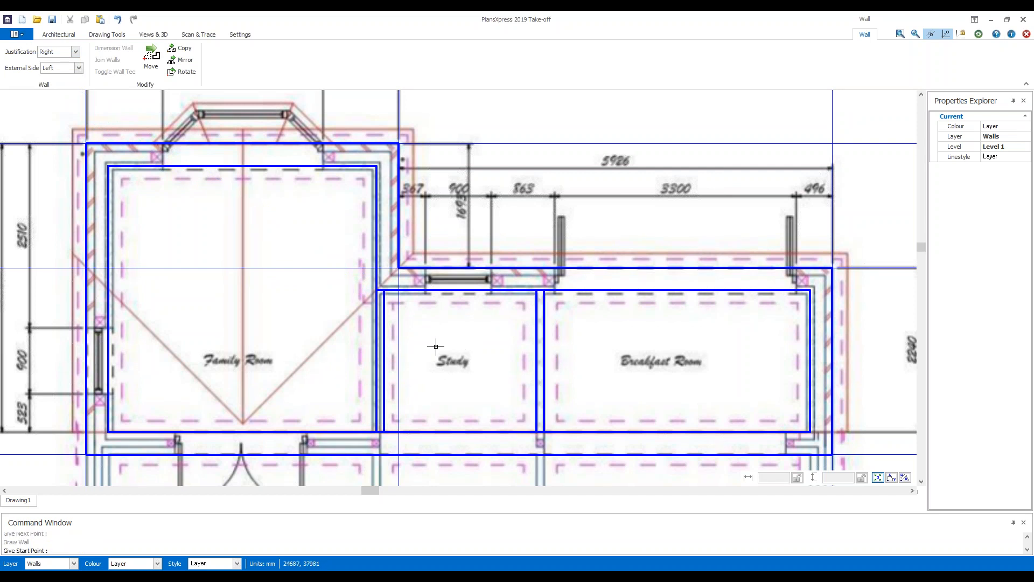
# Examine how the inner face of the Family Room's right cavity wall and the new stud walls line up with the imported plan.
pyautogui.scroll(5, 345, 197)
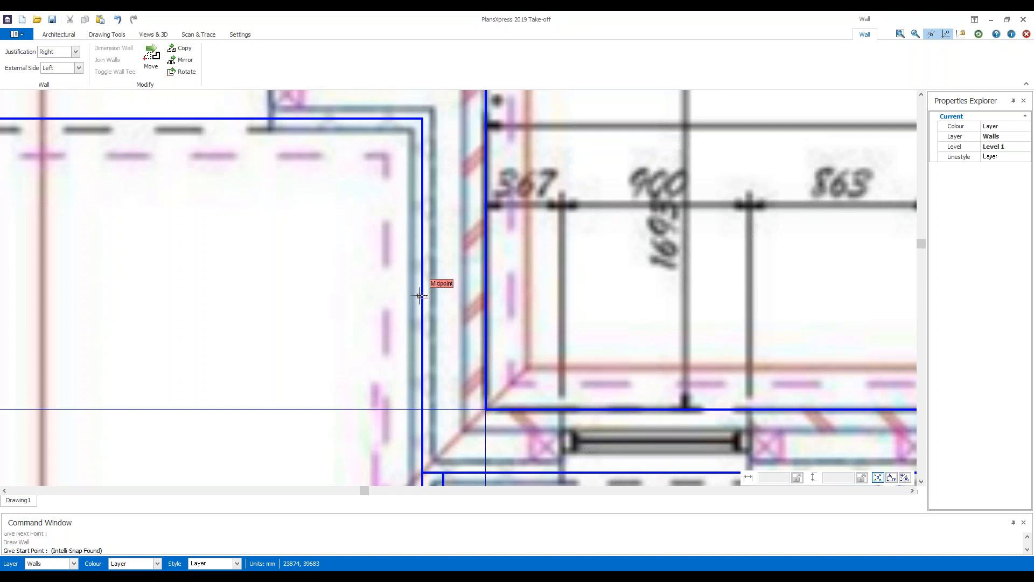
pyautogui.scroll(-2, 420, 296)
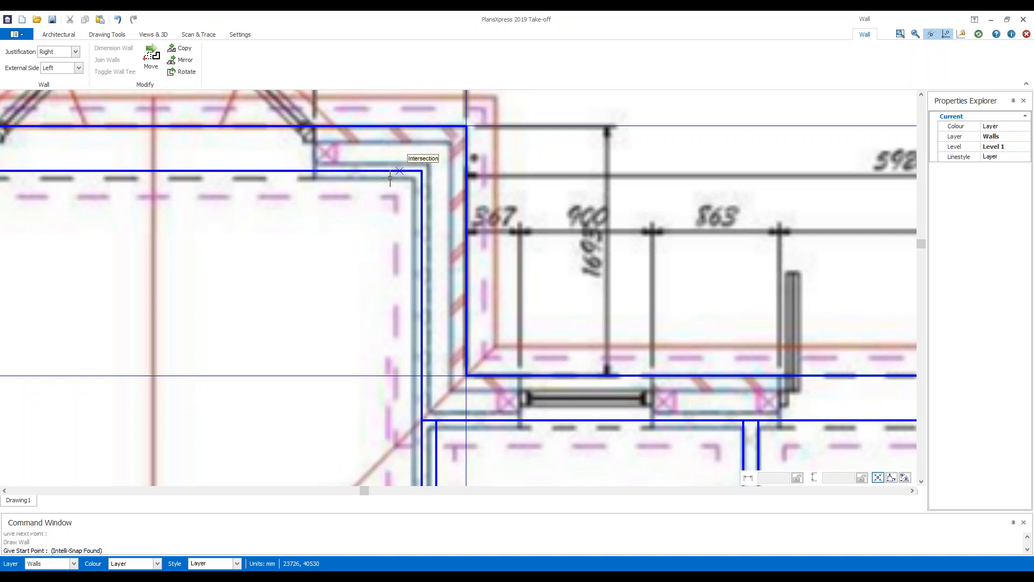
pyautogui.scroll(2, 399, 230)
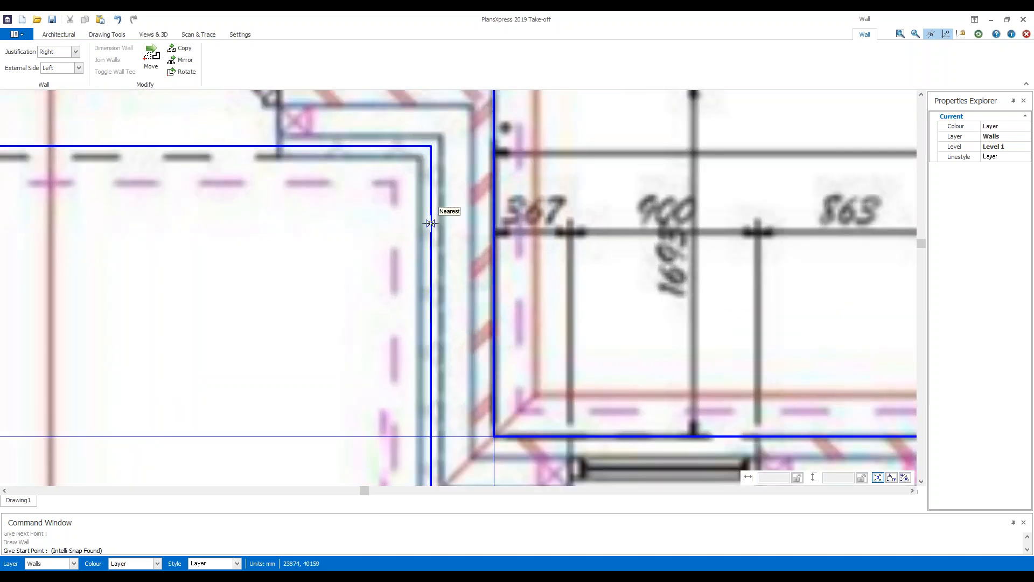
pyautogui.scroll(-2, 431, 223)
pyautogui.scroll(-2, 370, 261)
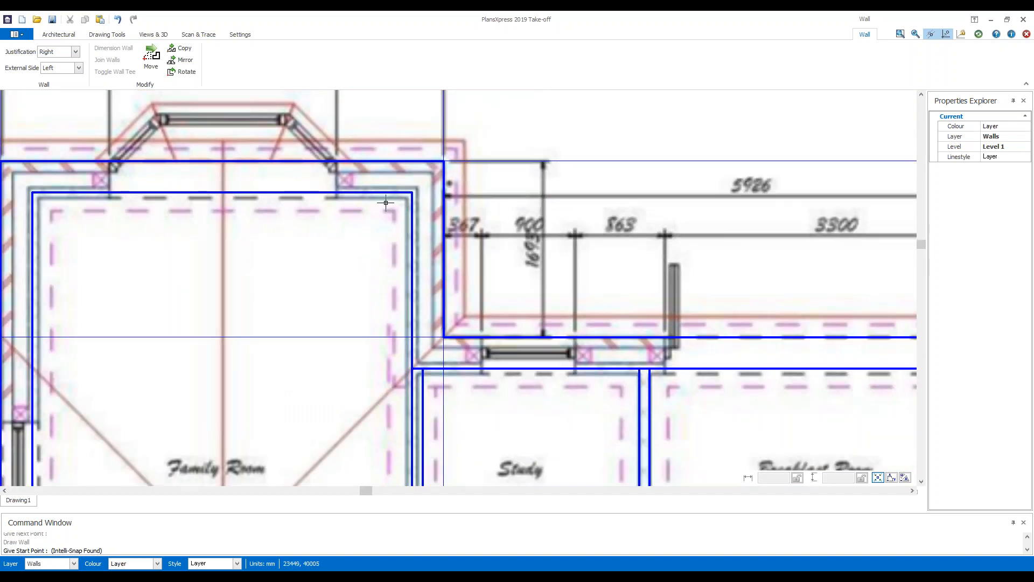
pyautogui.scroll(-2, 417, 199)
pyautogui.scroll(1, 545, 413)
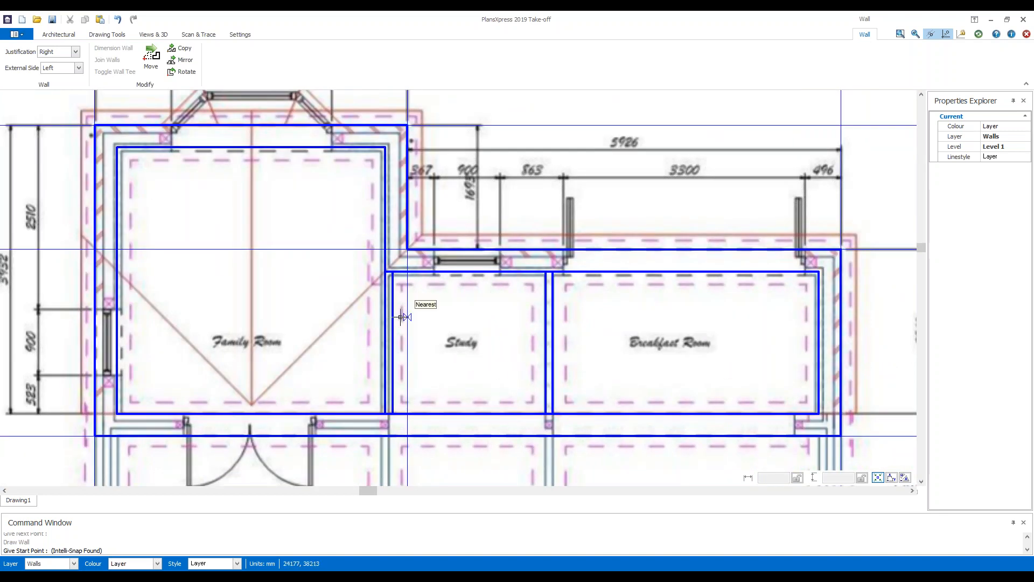
pyautogui.scroll(-1, 462, 221)
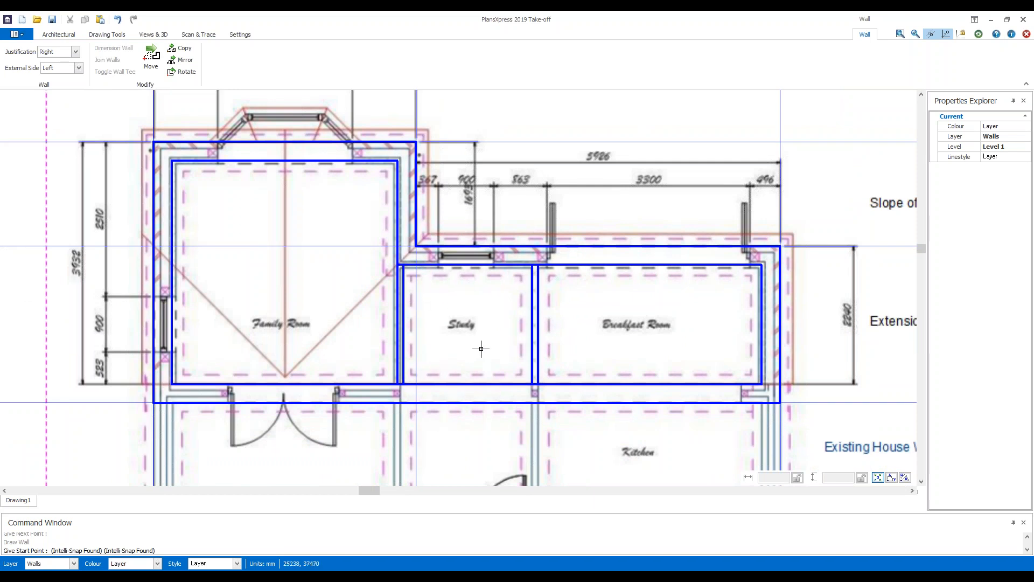
# End the stud wall command and decline placing additional floor joists beneath the wall.
pyautogui.click(59, 35)
pyautogui.click(105, 36)
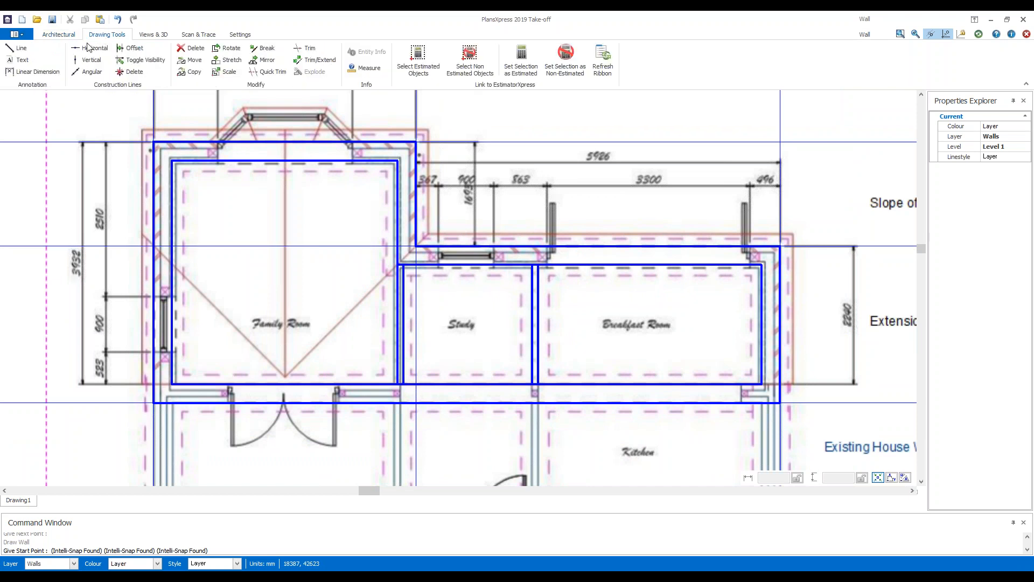
pyautogui.press('Escape')
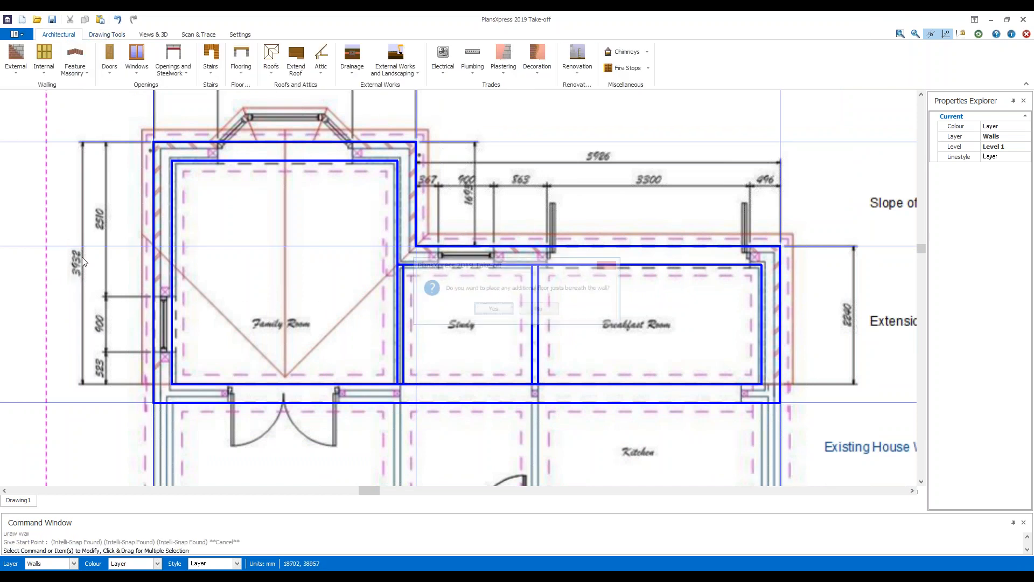
pyautogui.click(539, 308)
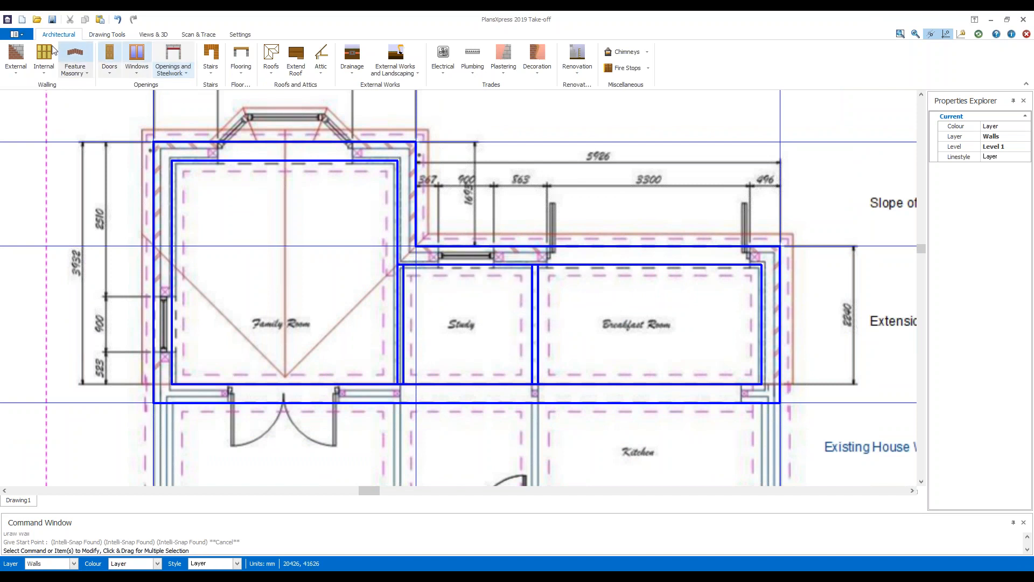
# Add a horizontal linear dimension across the Study's opening at the existing house wall, between the two stud walls.
pyautogui.click(32, 73)
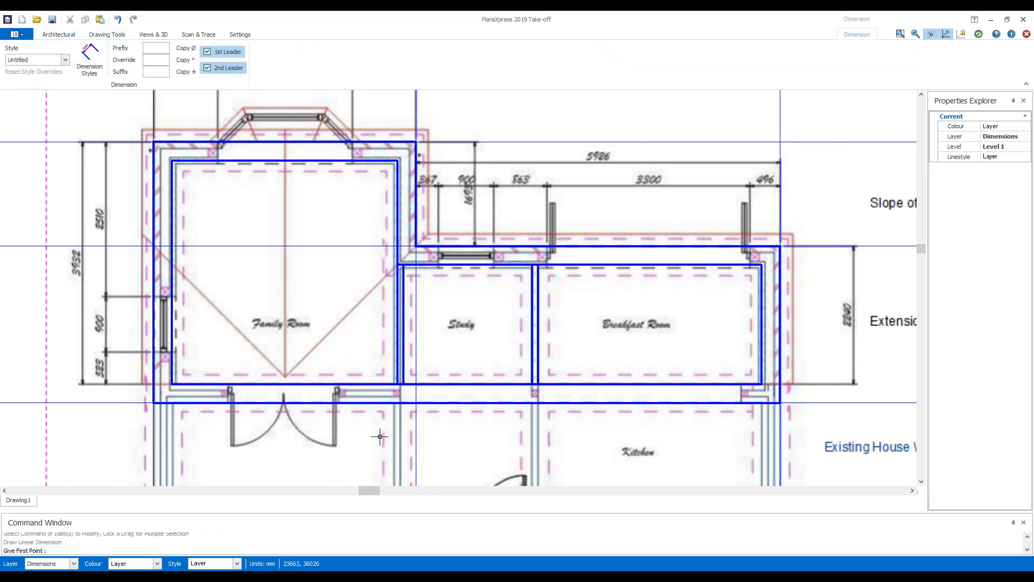
pyautogui.scroll(2, 404, 426)
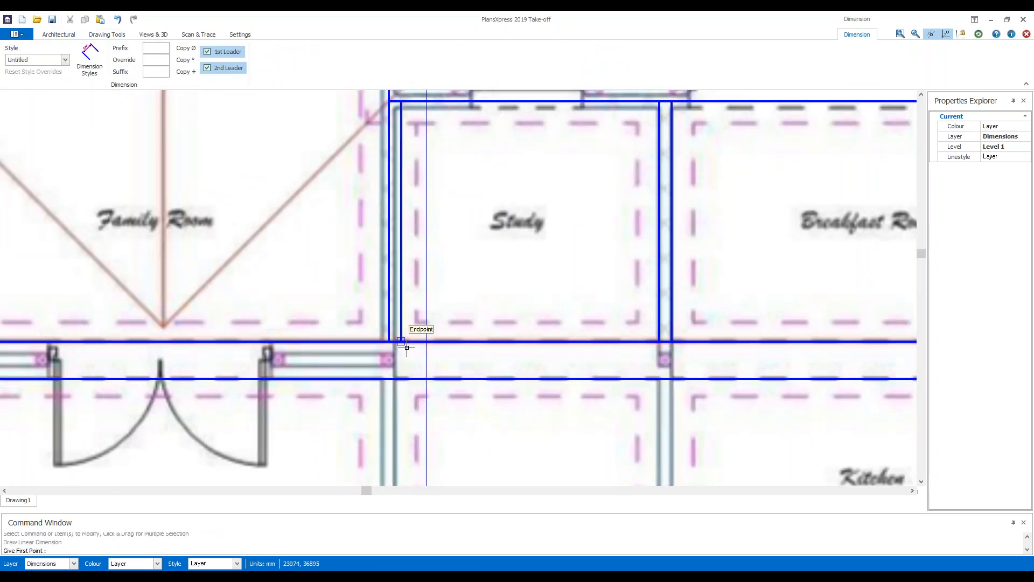
pyautogui.click(407, 378)
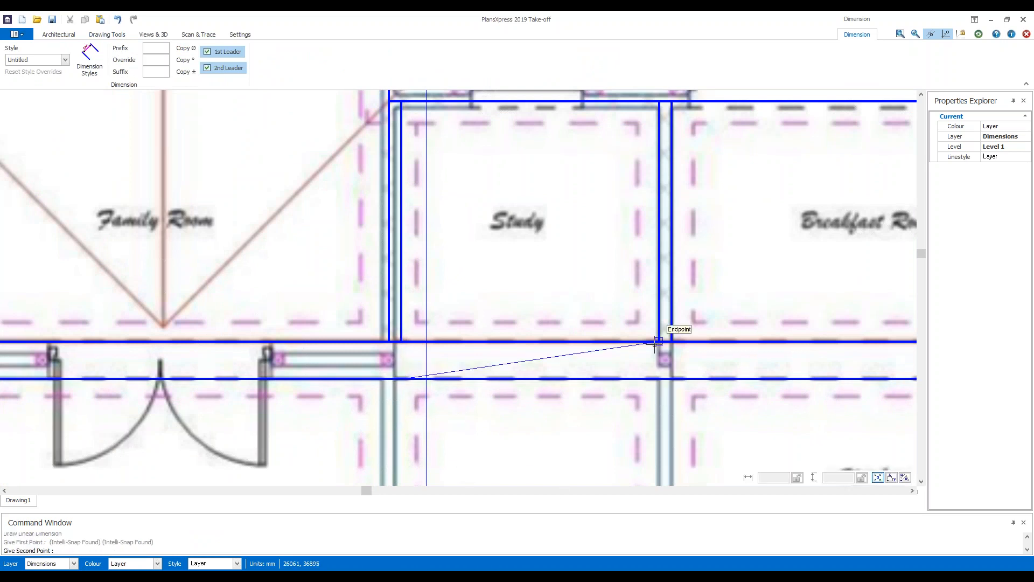
pyautogui.click(653, 379)
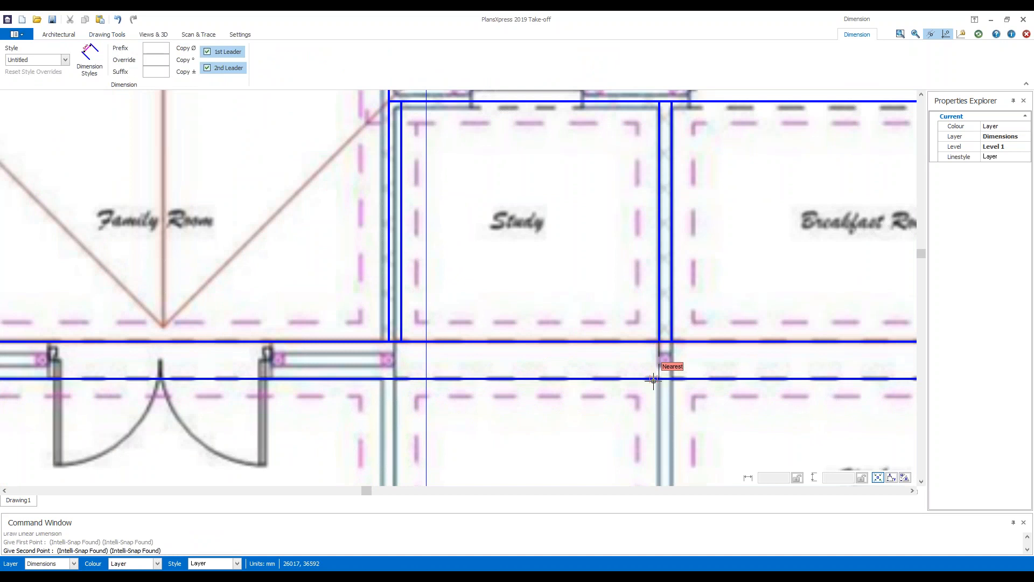
pyautogui.scroll(-1, 627, 412)
pyautogui.scroll(-2, 628, 412)
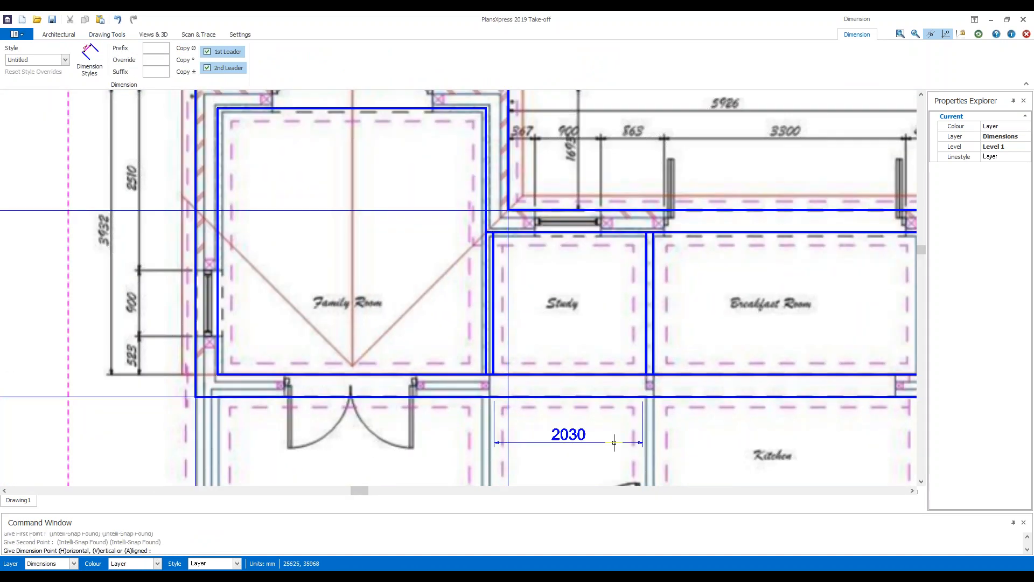
pyautogui.click(620, 445)
# Add a horizontal linear dimension across the double-door opening below the Family Room, from jamb to jamb.
pyautogui.scroll(-2, 356, 323)
pyautogui.rightClick(286, 422)
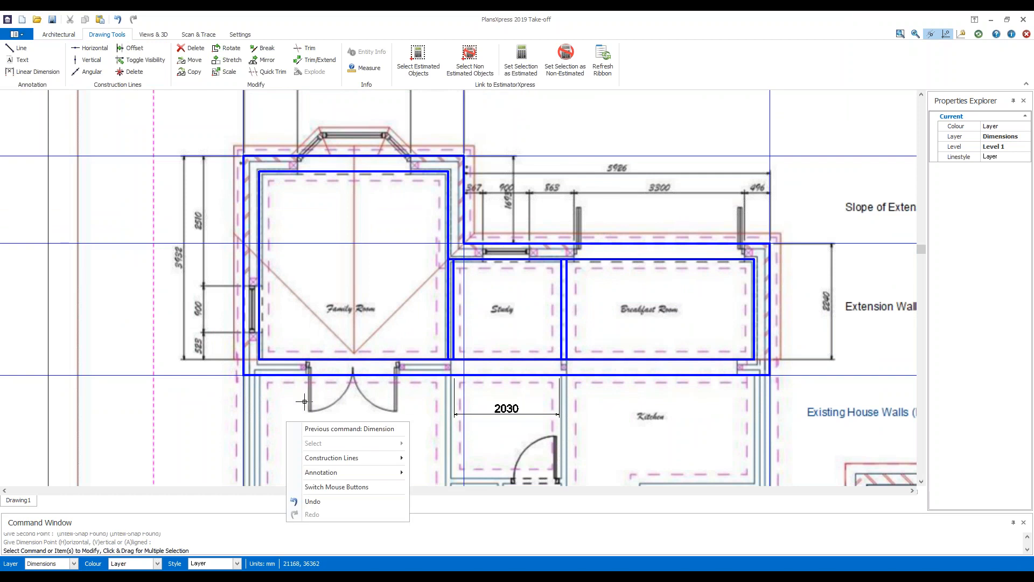
pyautogui.click(347, 429)
pyautogui.scroll(2, 307, 375)
pyautogui.scroll(2, 307, 375)
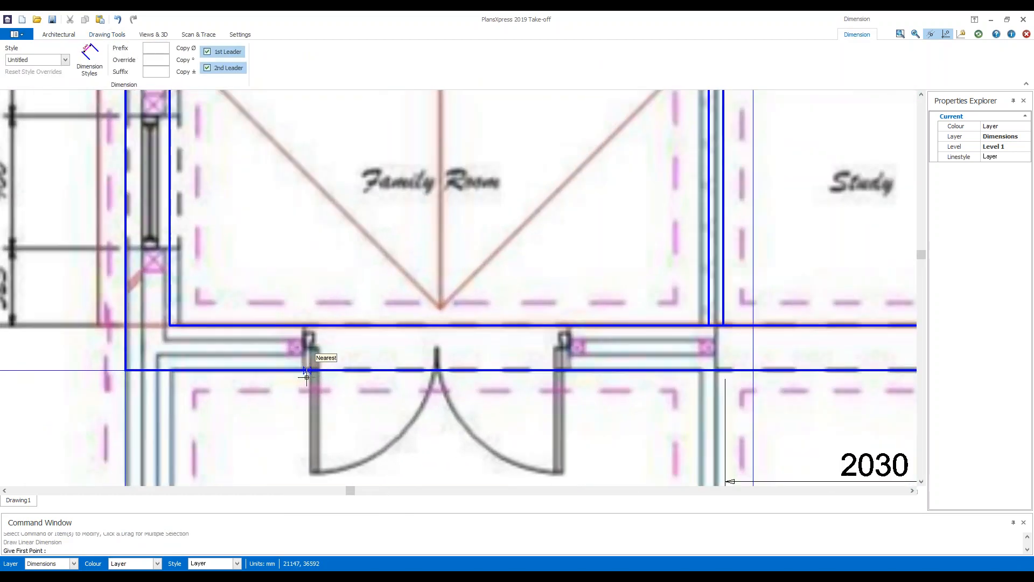
pyautogui.click(303, 377)
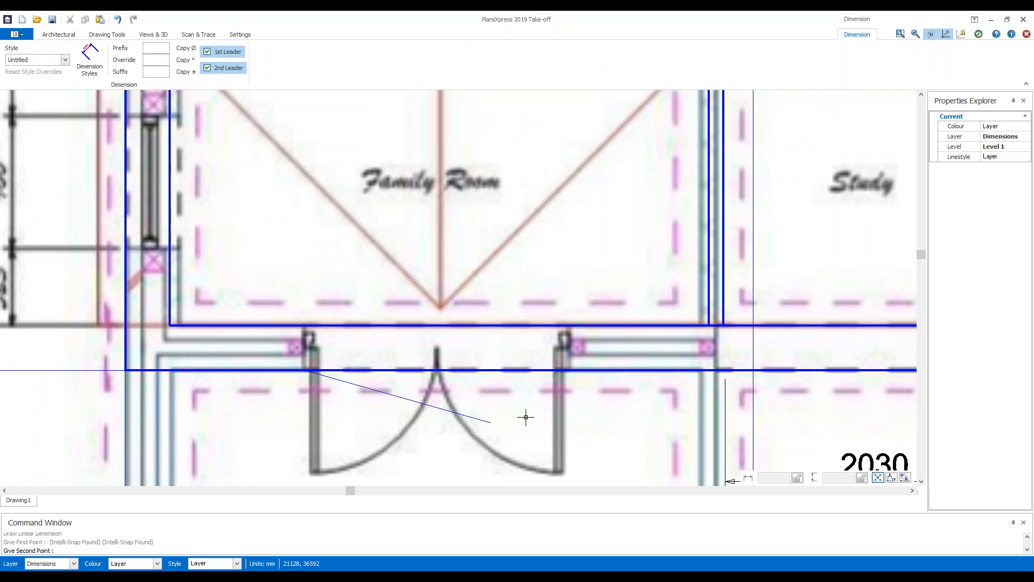
pyautogui.click(568, 372)
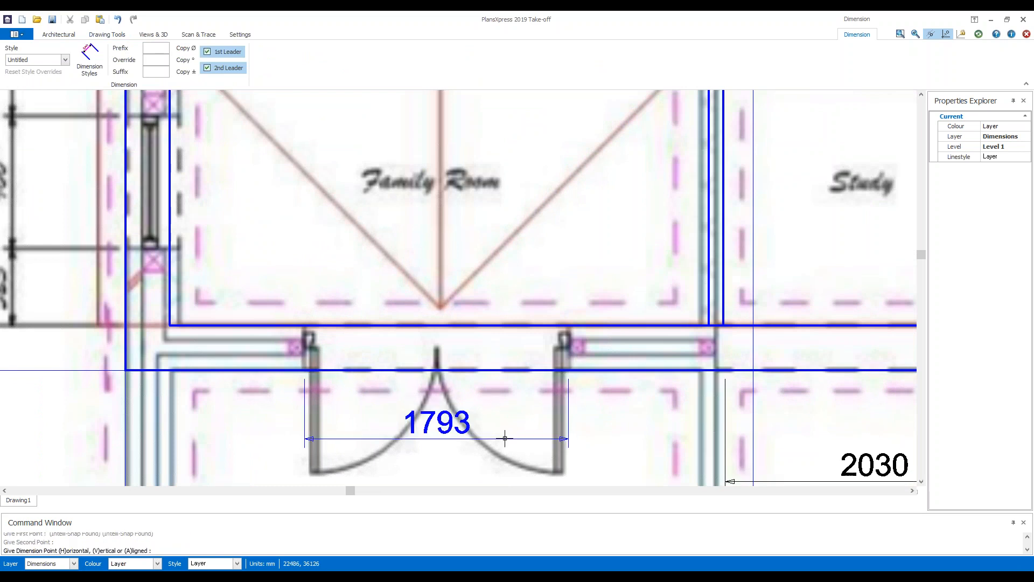
pyautogui.scroll(-2, 503, 447)
pyautogui.click(510, 458)
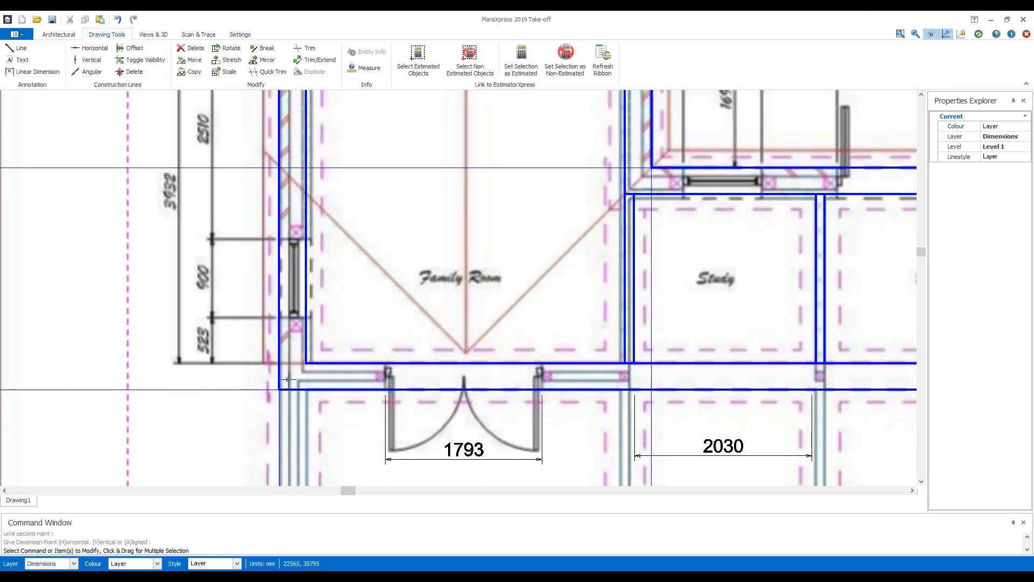
# Dimension the opening between the Breakfast Room and Kitchen, from the stud wall's right face to the opening's far edge.
pyautogui.scroll(-2, 571, 407)
pyautogui.scroll(1, 571, 407)
pyautogui.rightClick(550, 395)
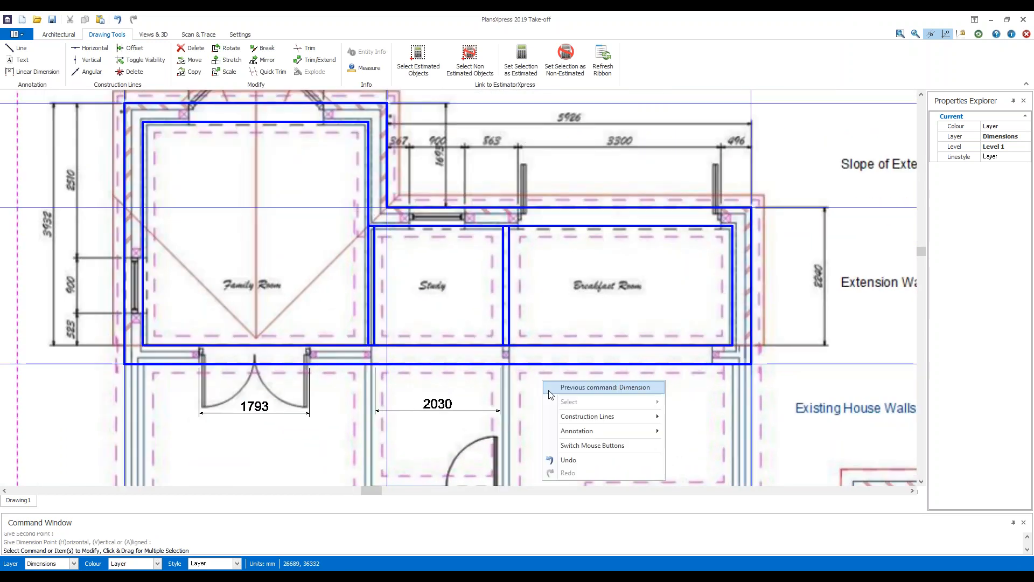
pyautogui.click(562, 389)
pyautogui.scroll(2, 511, 363)
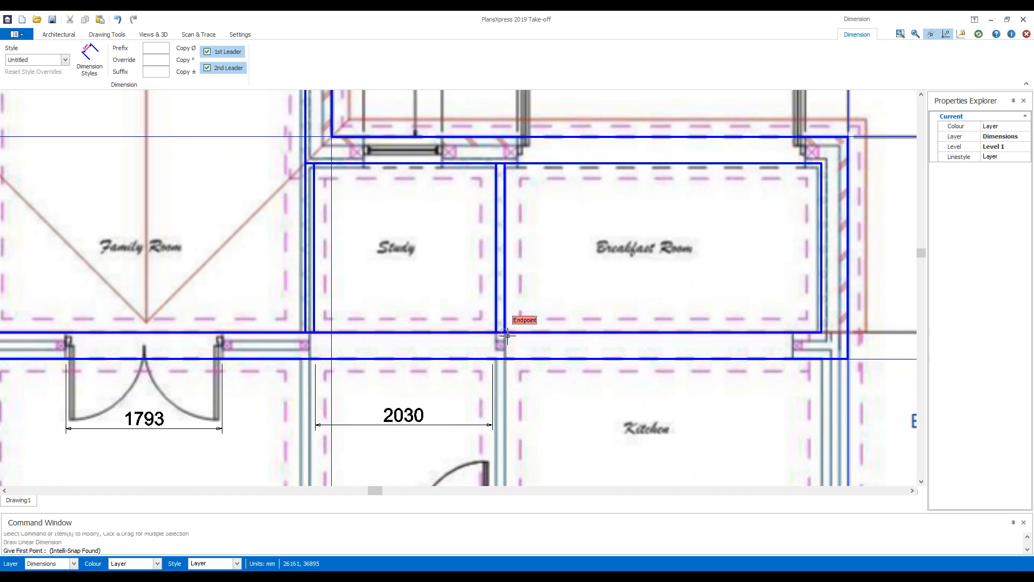
pyautogui.scroll(2, 504, 345)
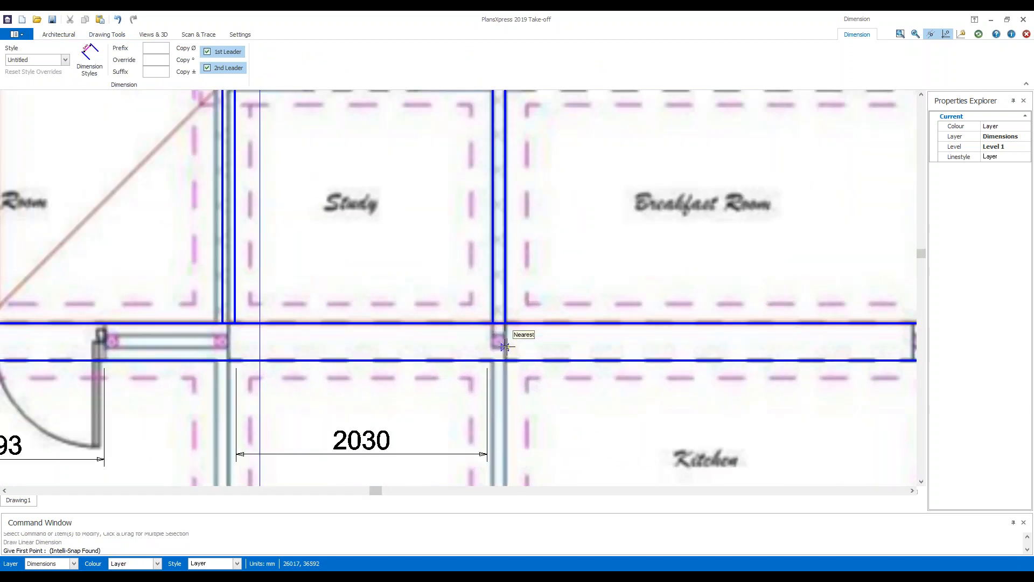
pyautogui.click(508, 320)
pyautogui.scroll(-3, 487, 360)
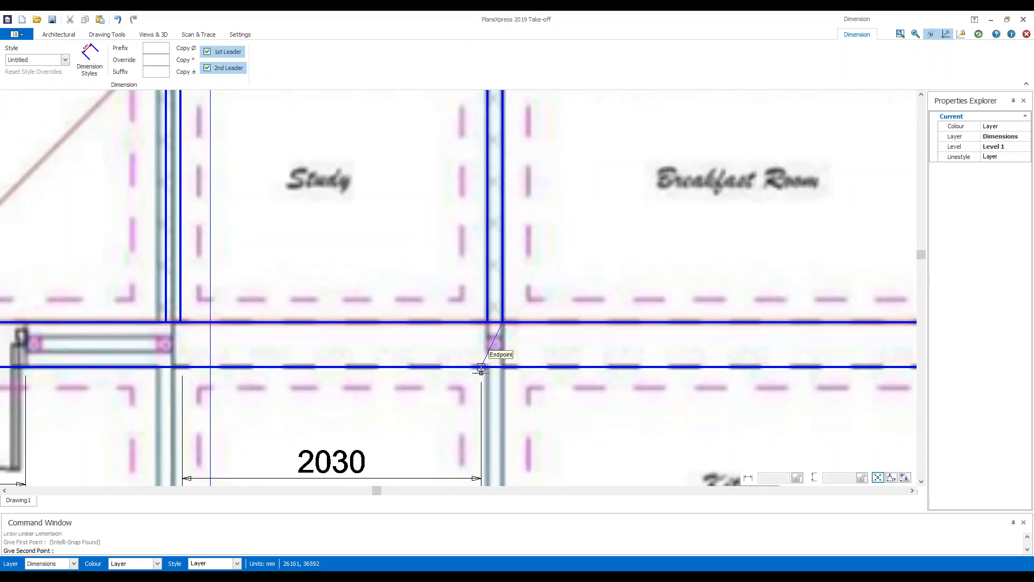
pyautogui.scroll(3, 727, 351)
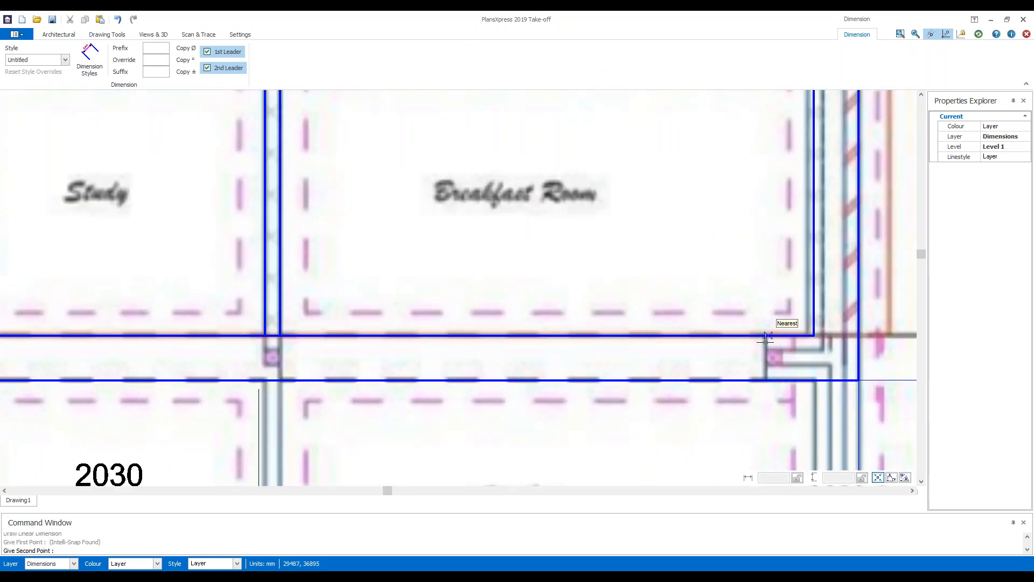
pyautogui.click(763, 336)
pyautogui.scroll(-2, 635, 377)
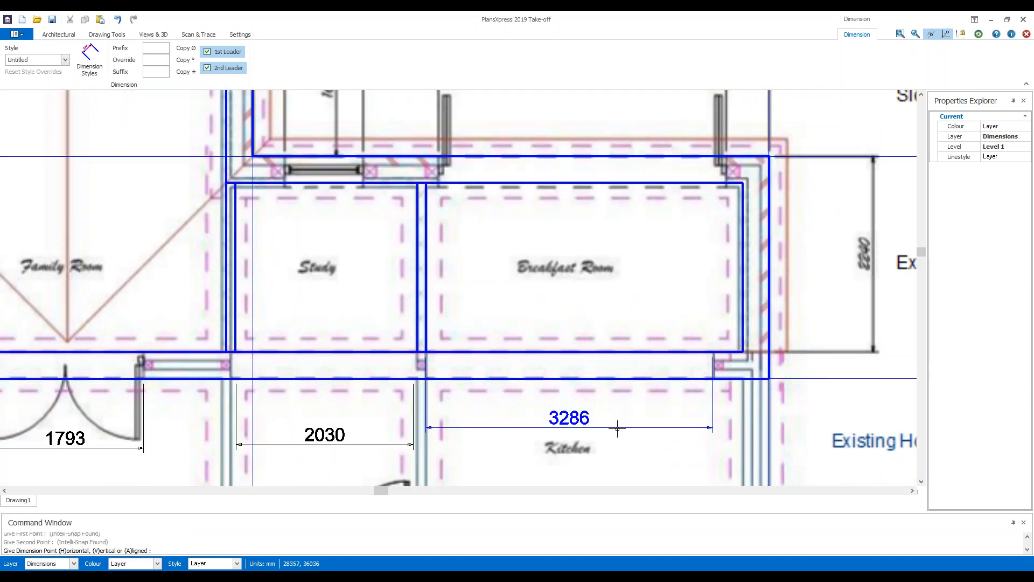
pyautogui.click(621, 453)
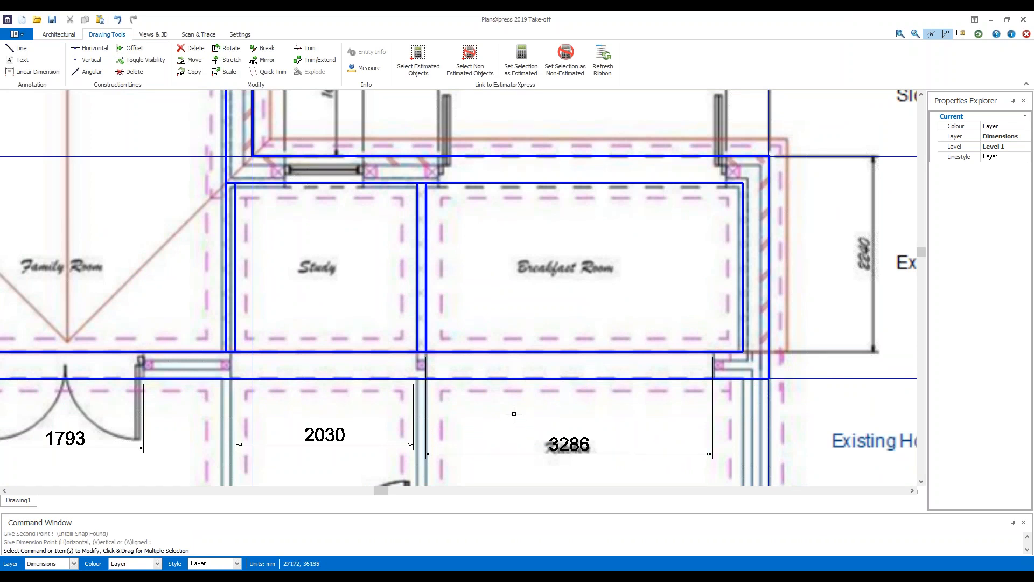
# Set the existing house wall along the bottom of the extension as non-estimated and clear the selection.
pyautogui.scroll(-2, 548, 412)
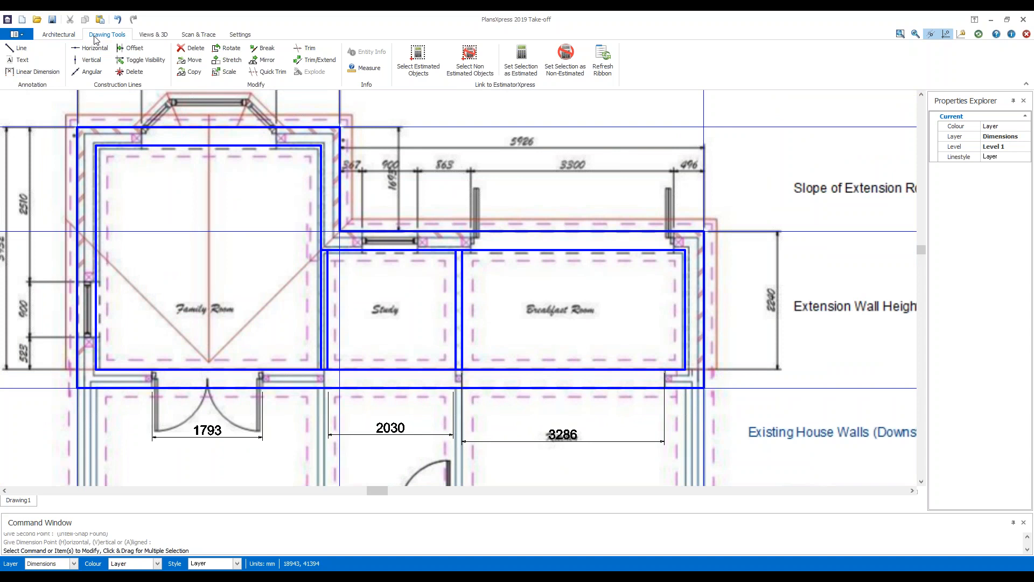
pyautogui.click(129, 72)
pyautogui.scroll(-2, 670, 288)
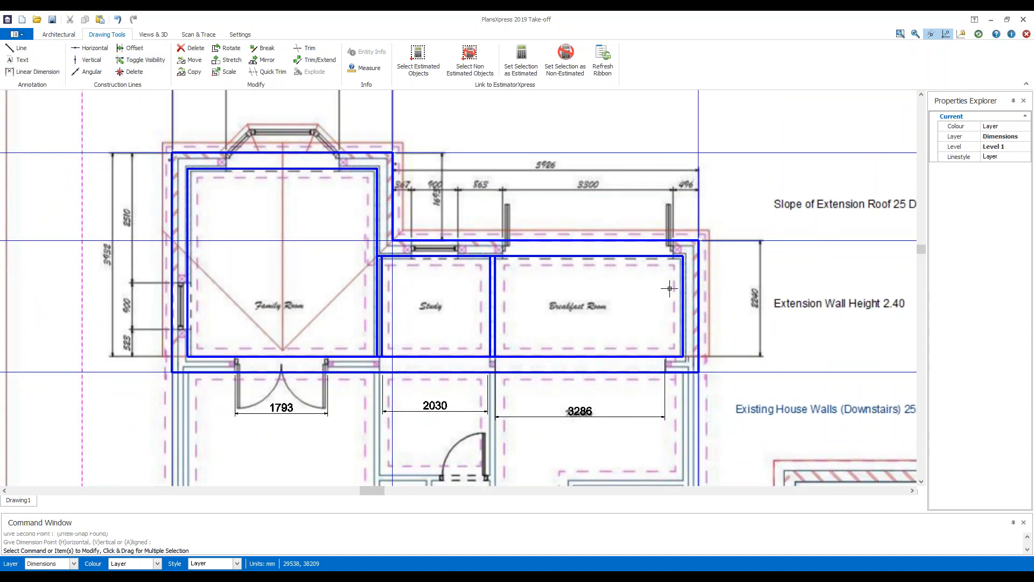
pyautogui.scroll(1, 333, 379)
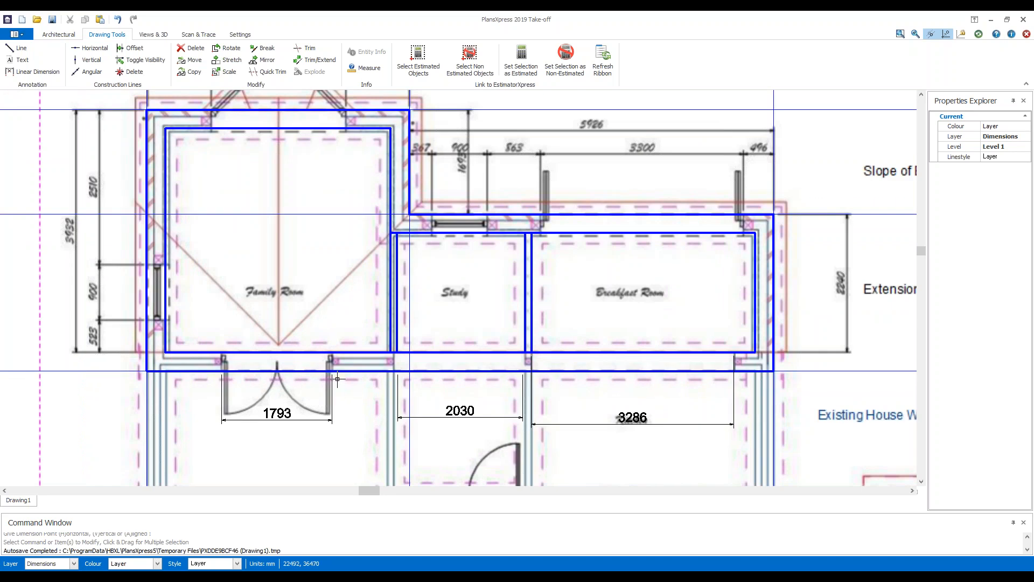
pyautogui.click(356, 371)
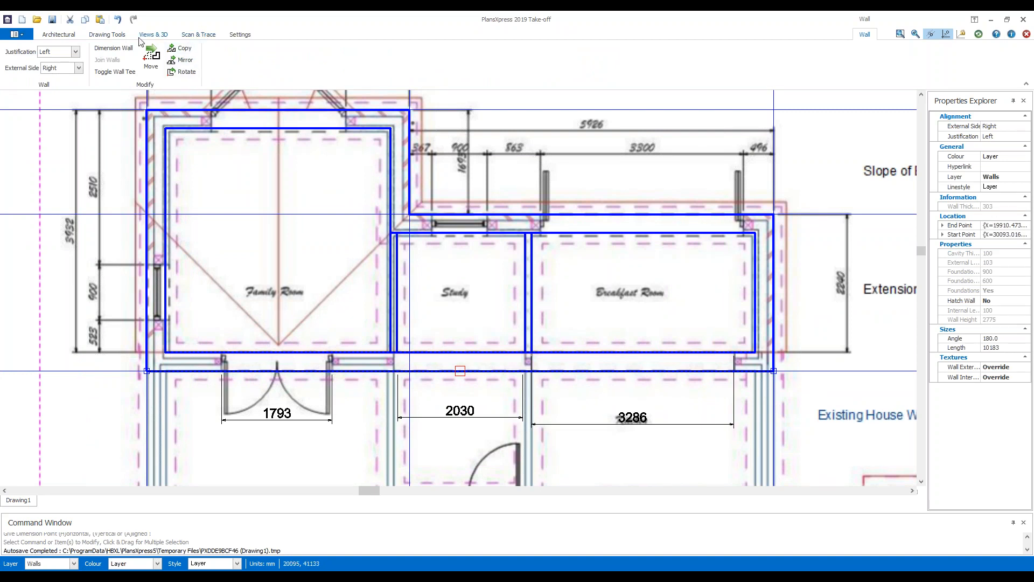
pyautogui.click(108, 34)
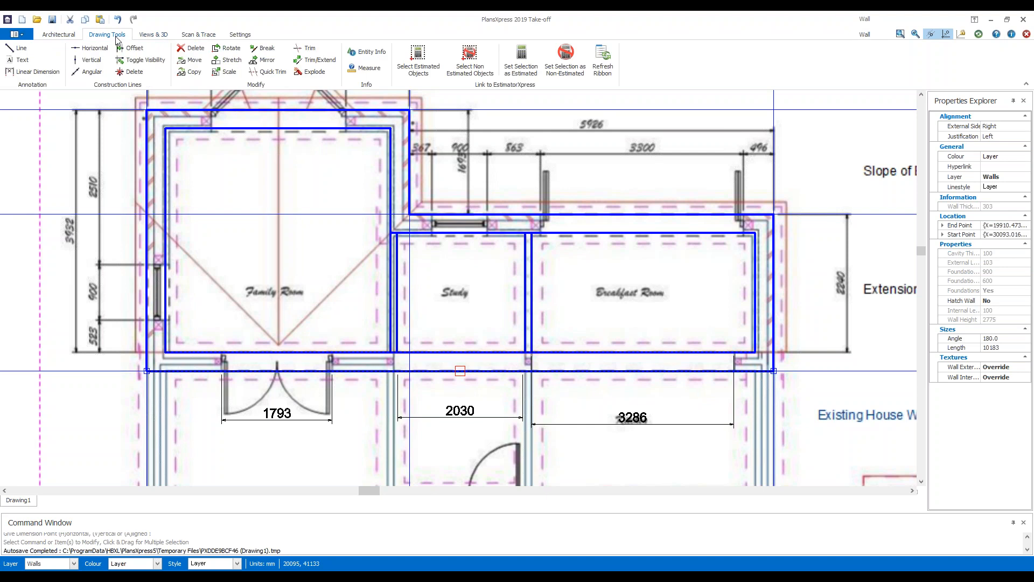
pyautogui.click(576, 71)
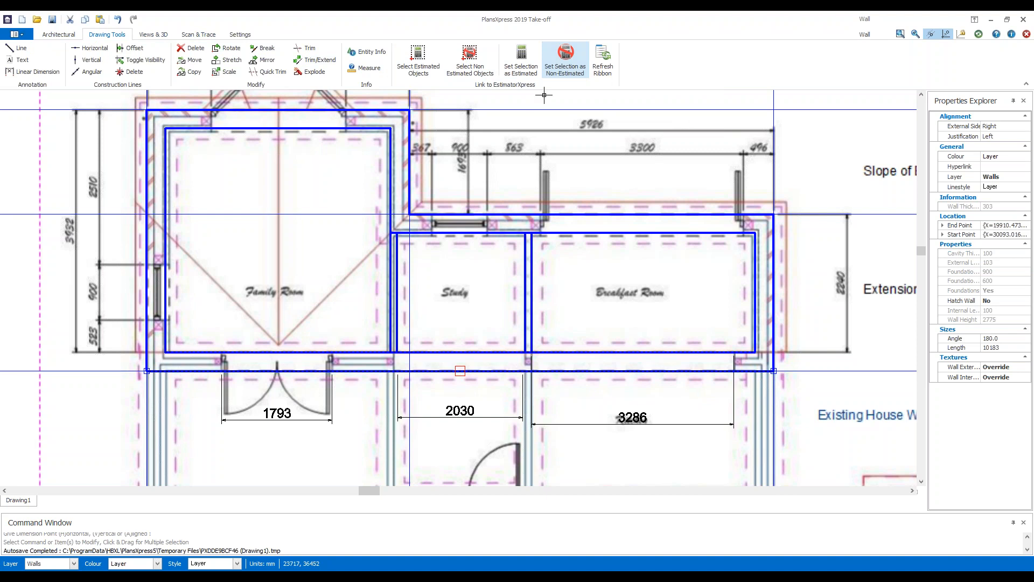
pyautogui.click(501, 307)
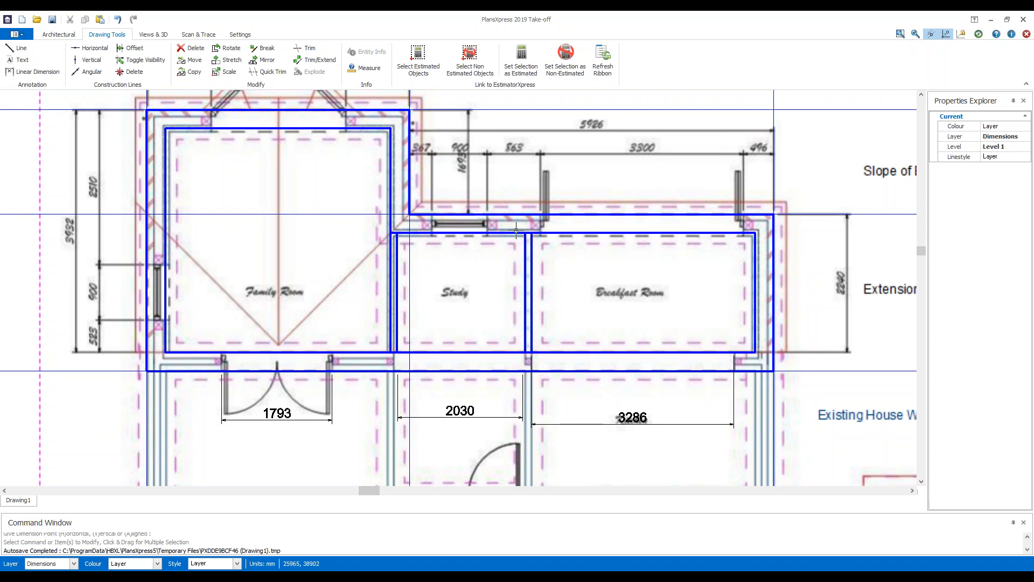
pyautogui.click(515, 231)
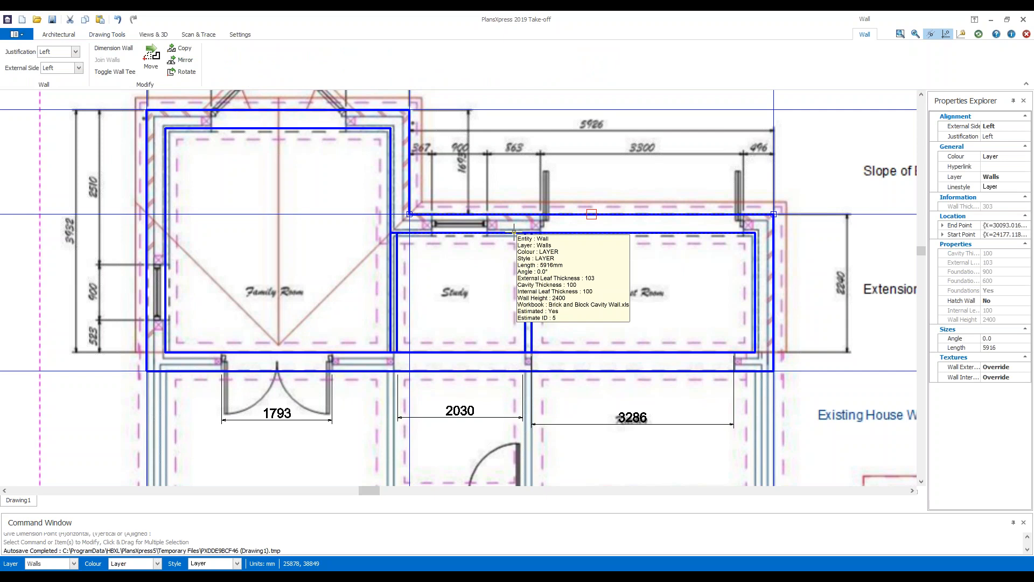
pyautogui.press('Escape')
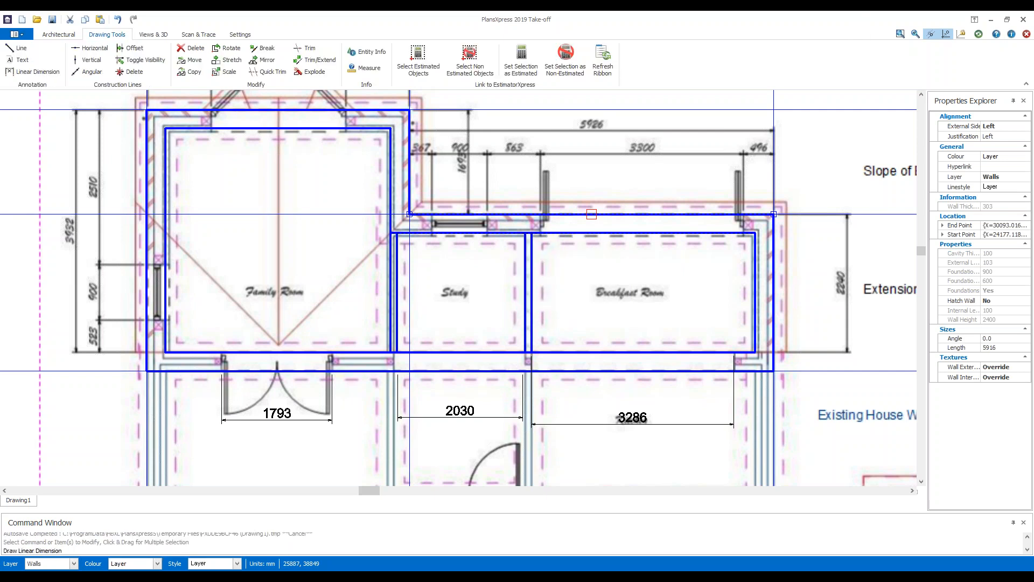
pyautogui.press('Return')
pyautogui.click(516, 232)
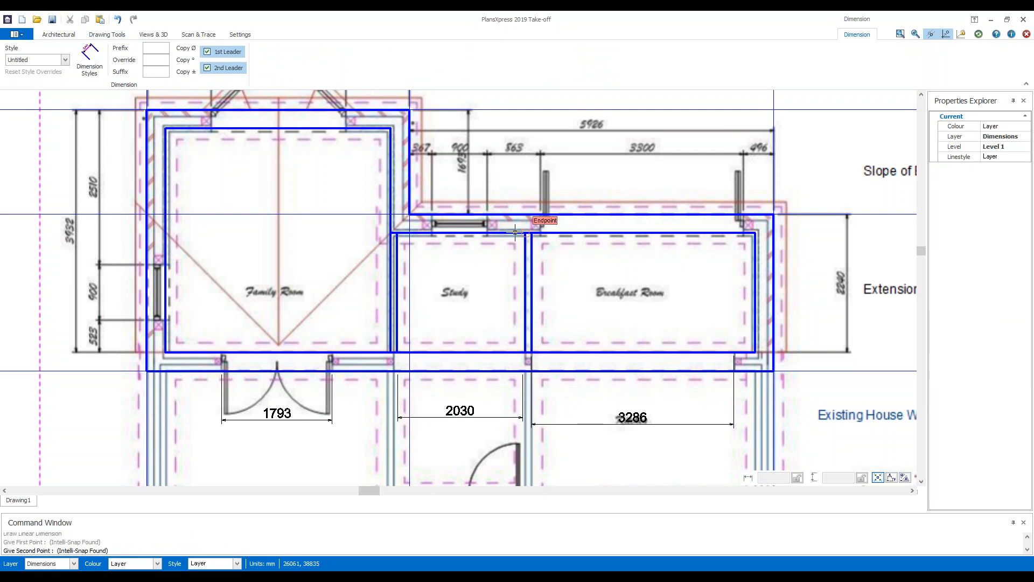
pyautogui.press('Escape')
pyautogui.press('Escape')
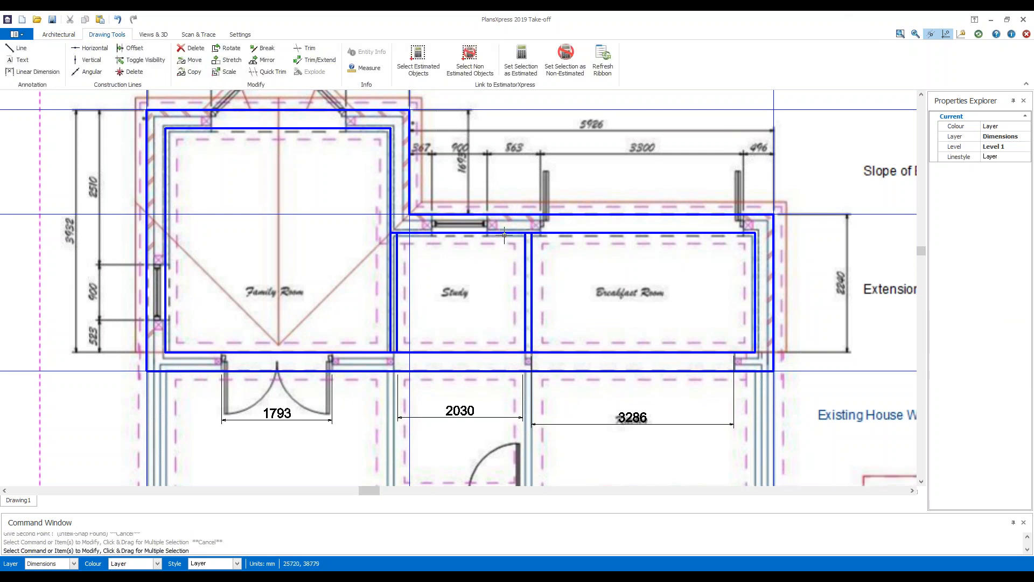
pyautogui.click(505, 233)
pyautogui.press('Escape')
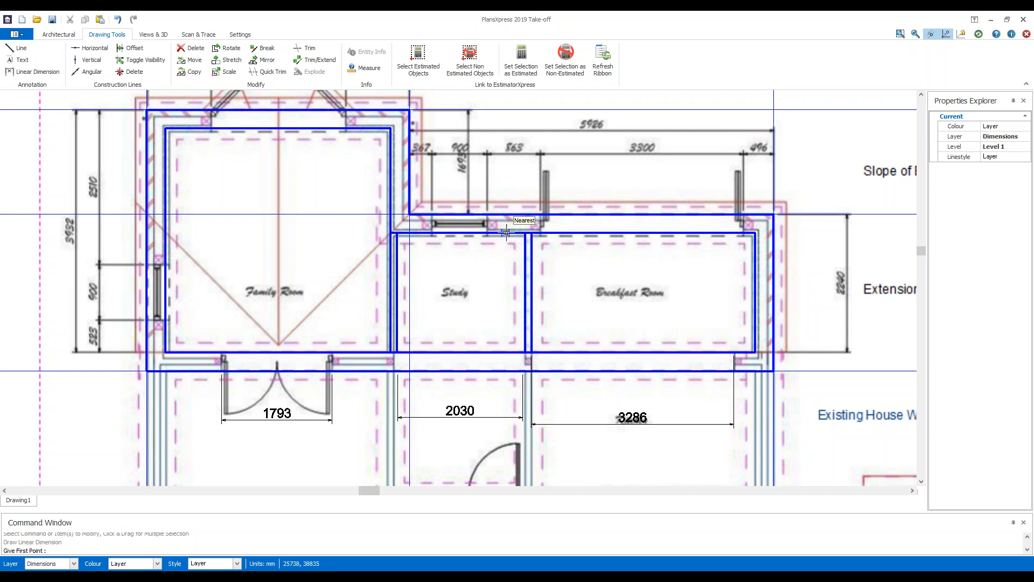
pyautogui.press('Return')
pyautogui.press('Escape')
# Open the estimating dimensions of the cavity wall above the Study and Breakfast Room, review them, and cancel without changes.
pyautogui.click(504, 226)
pyautogui.rightClick(462, 311)
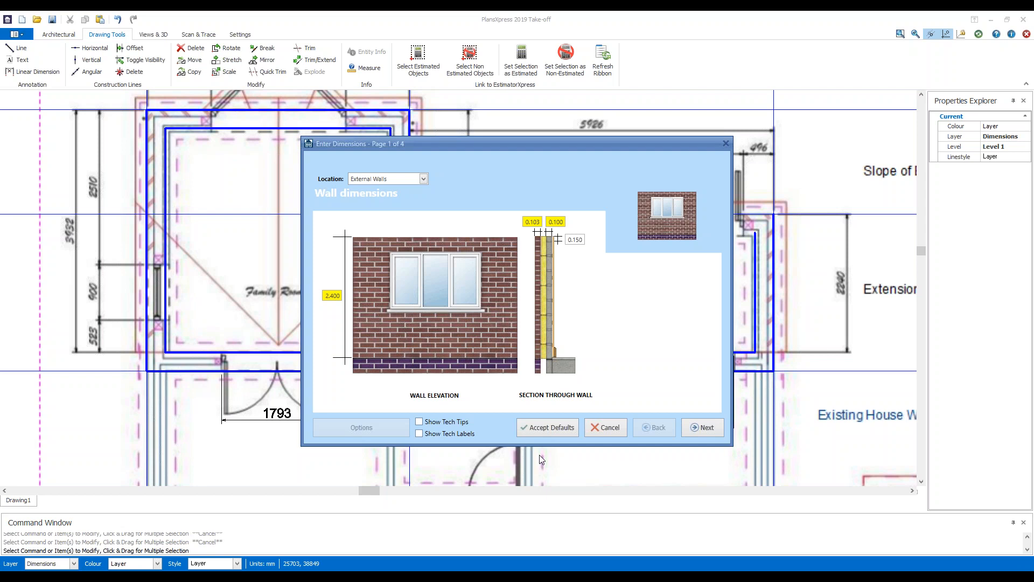
pyautogui.click(613, 428)
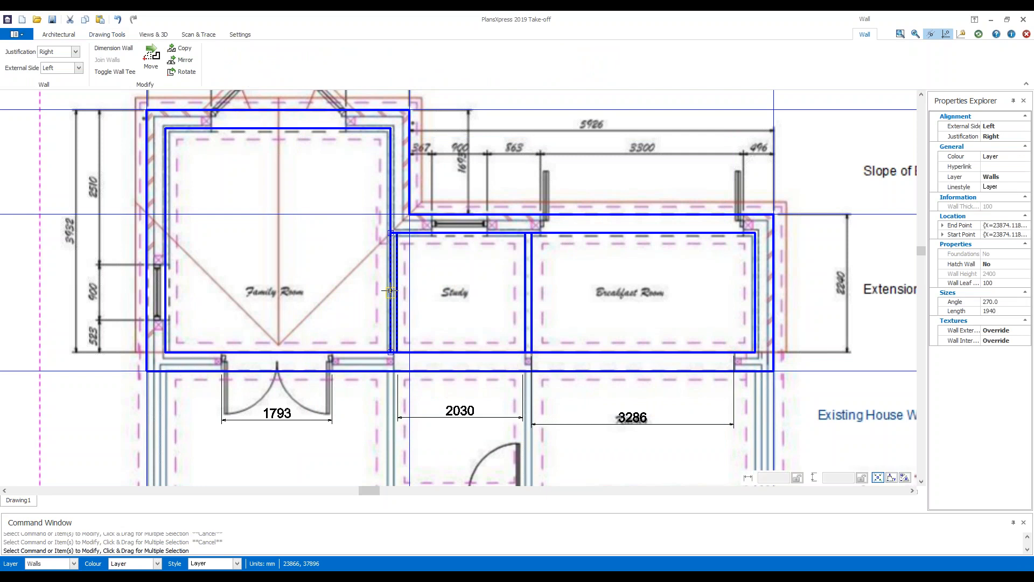
# Open the carcassing details of the stud wall between the Family Room and Study, review the available locations, and cancel.
pyautogui.press('Escape')
pyautogui.doubleClick(437, 348)
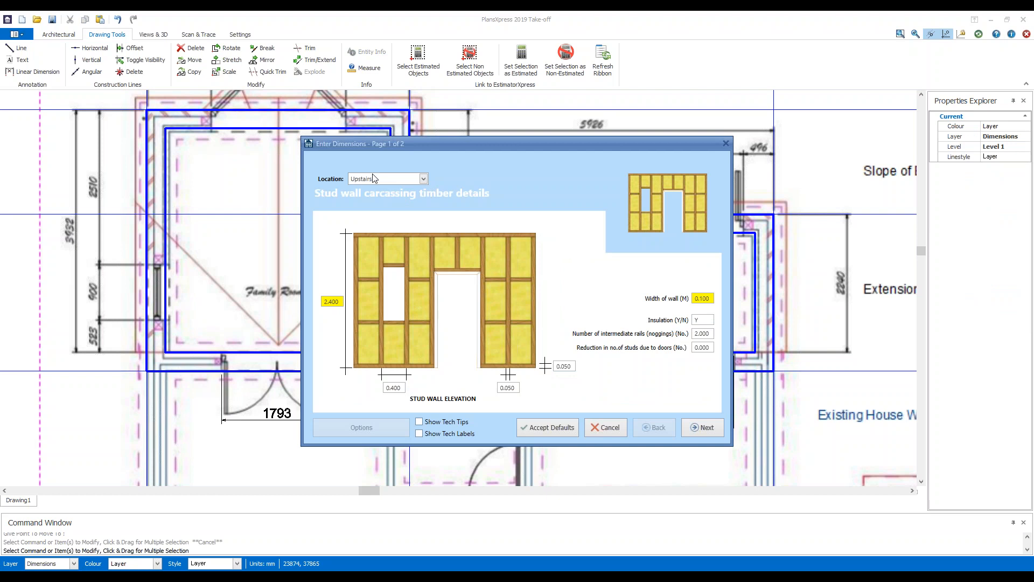
pyautogui.click(425, 179)
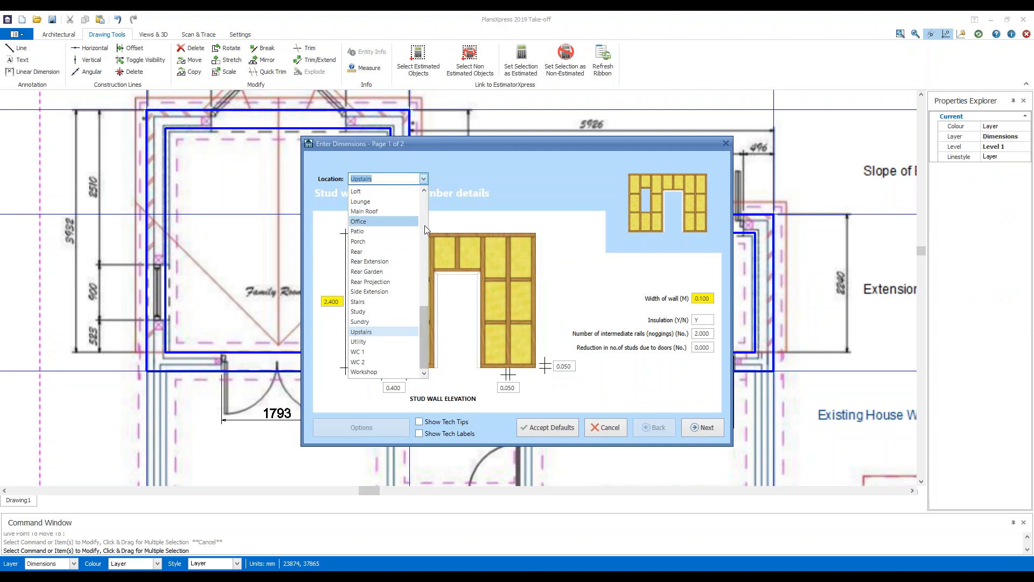
pyautogui.click(441, 195)
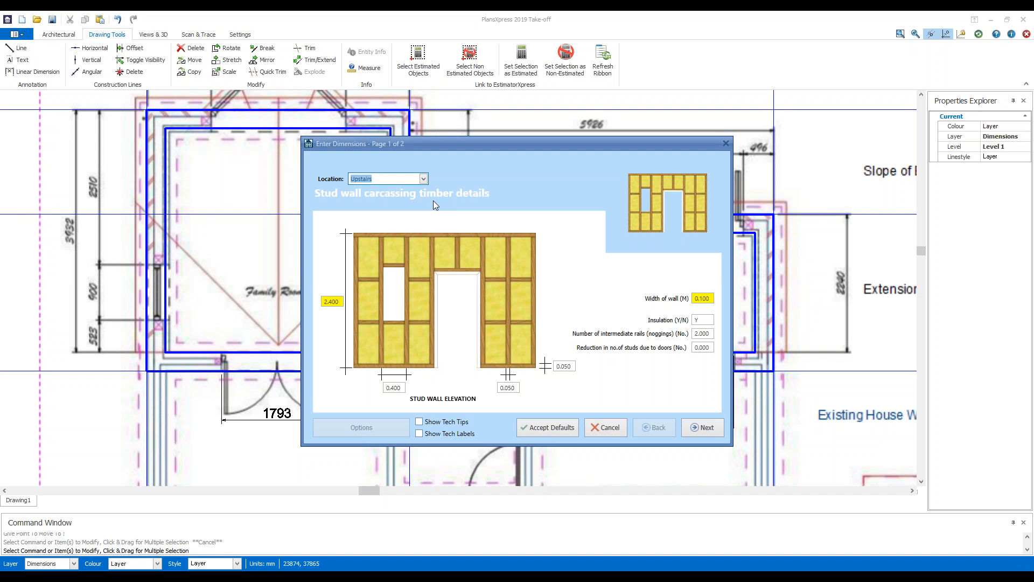
pyautogui.click(604, 427)
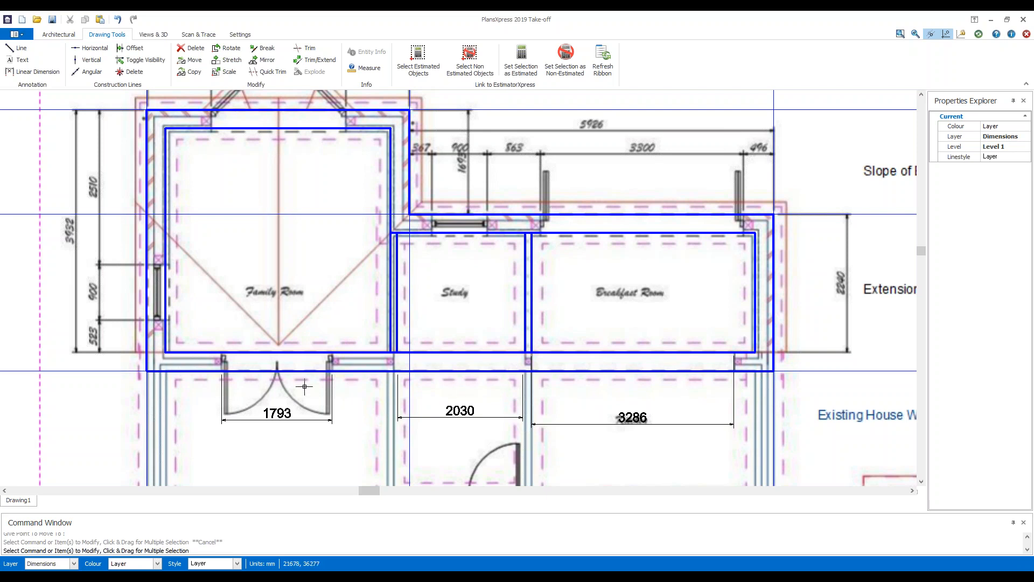
# Start a new internal double panel door for the opening below the Family Room and bring up its estimating dimensions.
pyautogui.scroll(5, 249, 356)
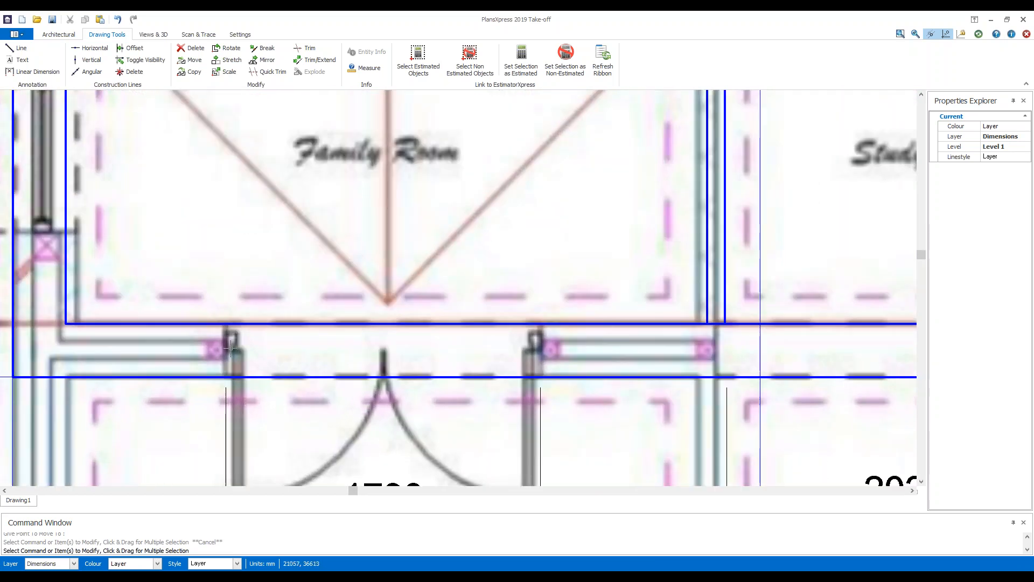
pyautogui.scroll(-4, 236, 366)
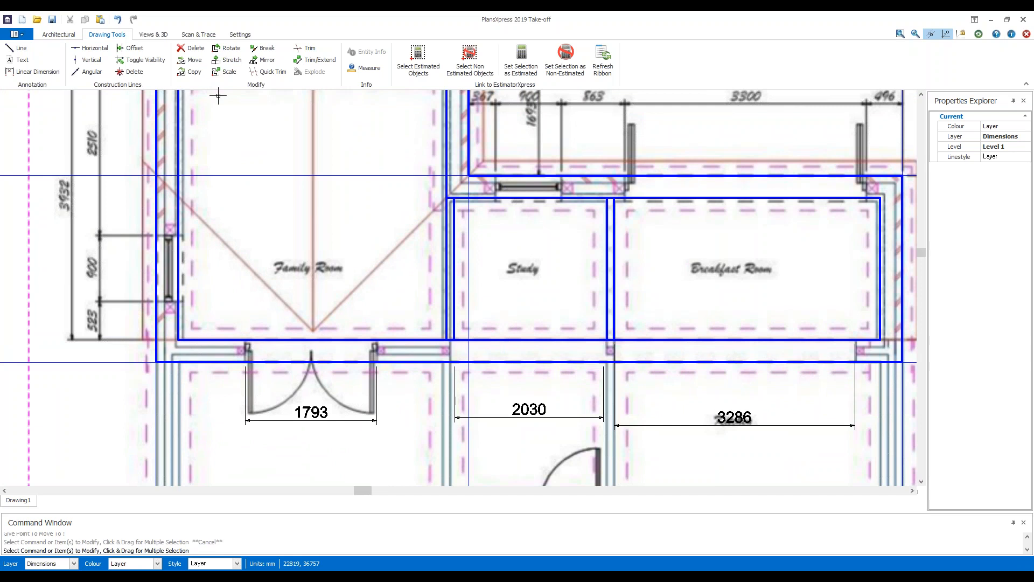
pyautogui.click(59, 34)
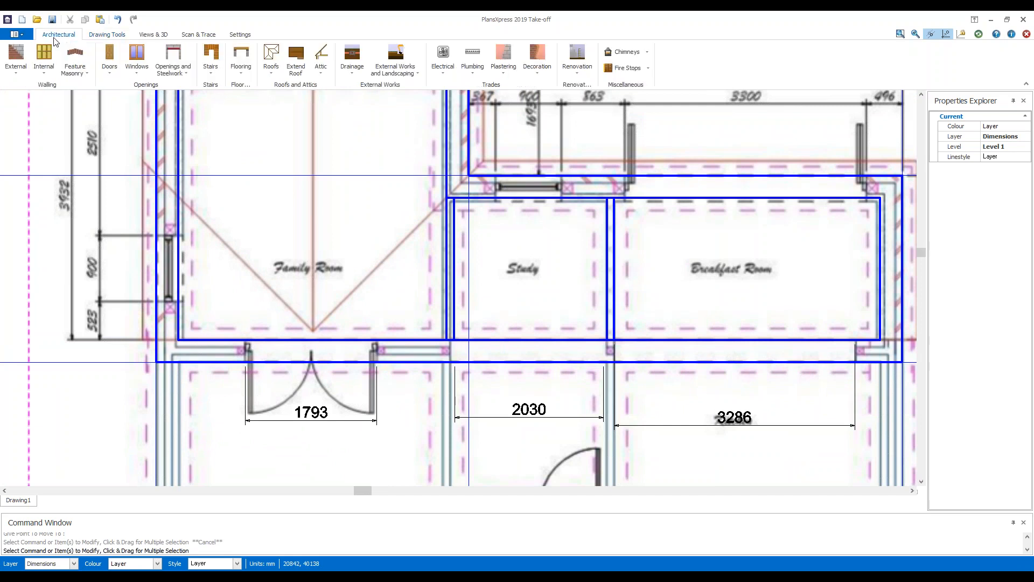
pyautogui.click(110, 74)
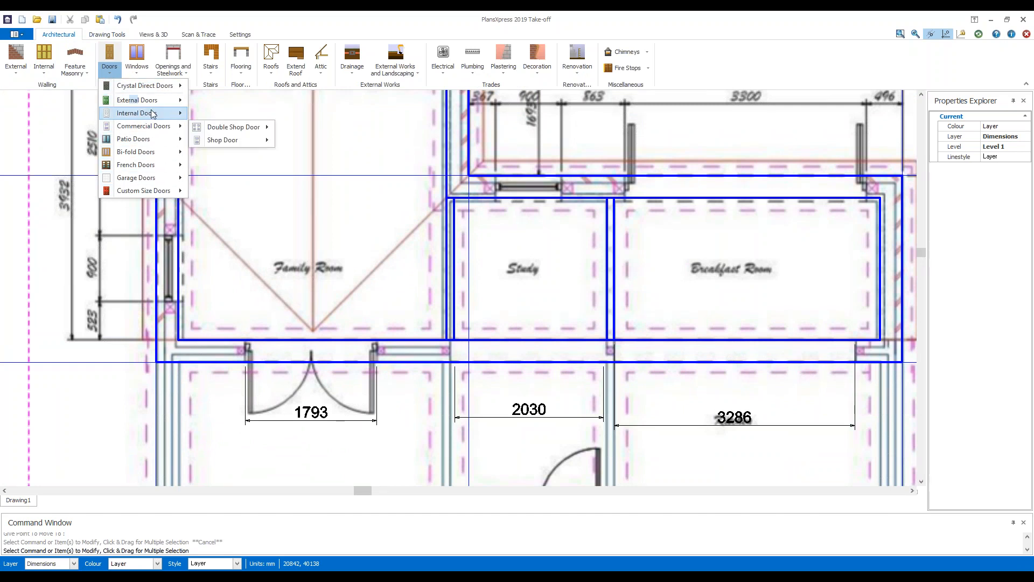
pyautogui.moveTo(156, 113)
pyautogui.moveTo(253, 116)
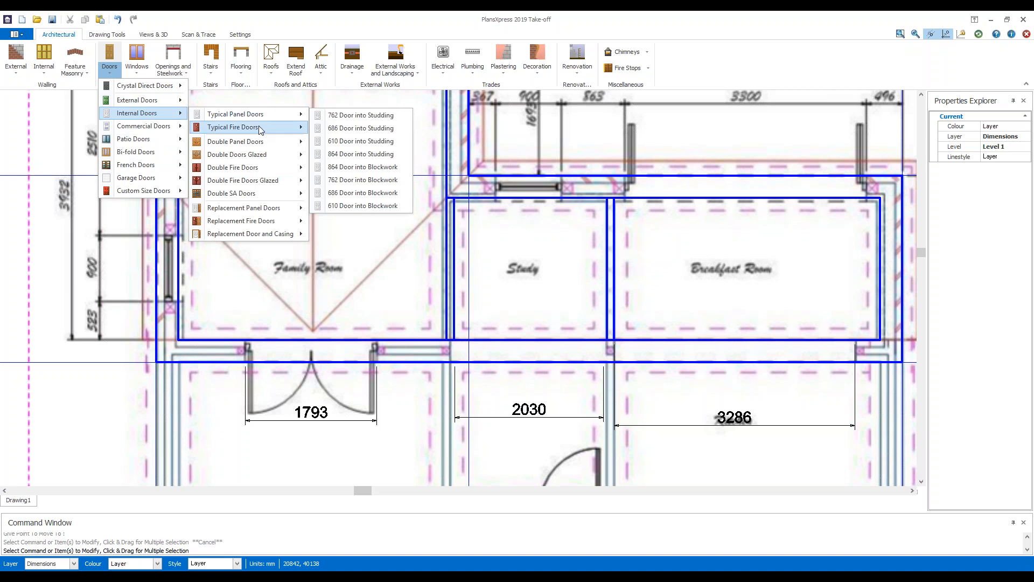
pyautogui.moveTo(267, 146)
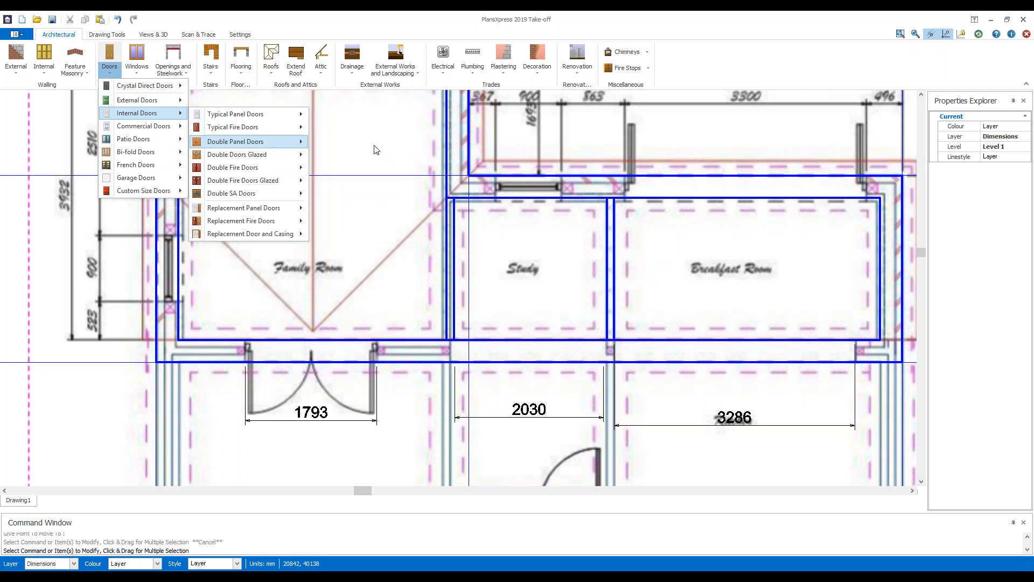
pyautogui.click(375, 147)
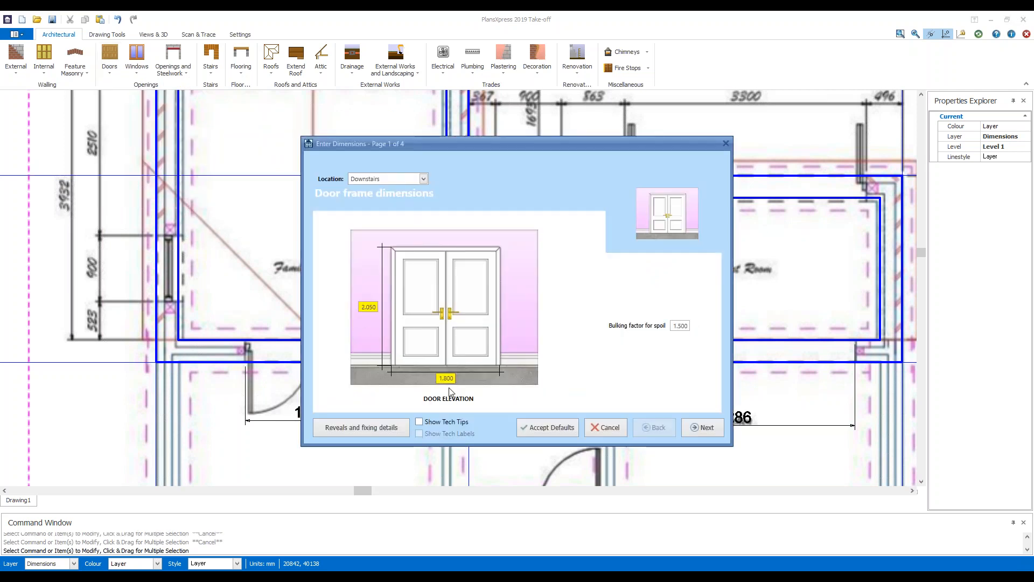
# Show the tech tips and tech labels for the double door and review its reveals and fixing details.
pyautogui.click(447, 422)
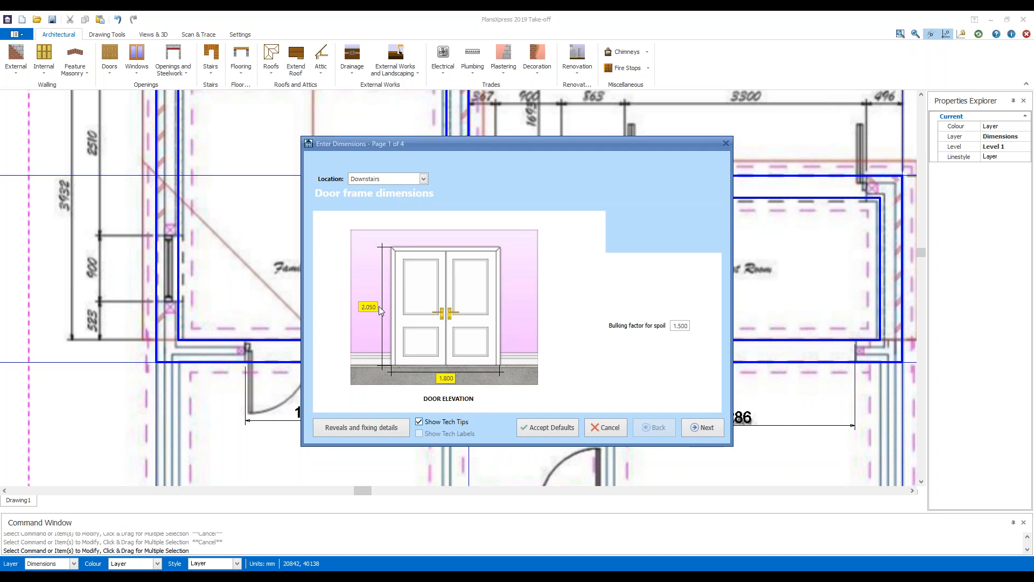
pyautogui.click(377, 428)
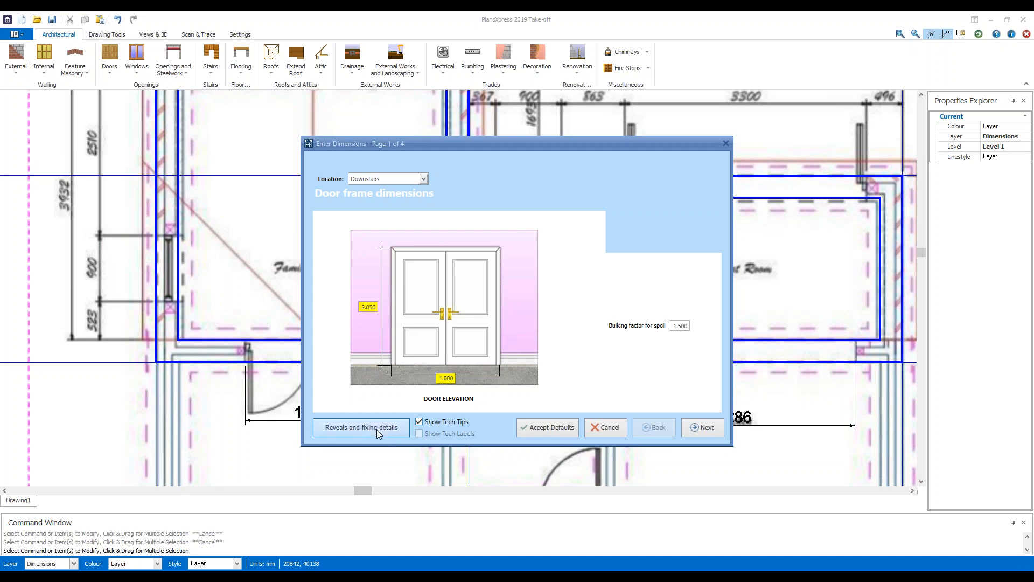
pyautogui.click(379, 428)
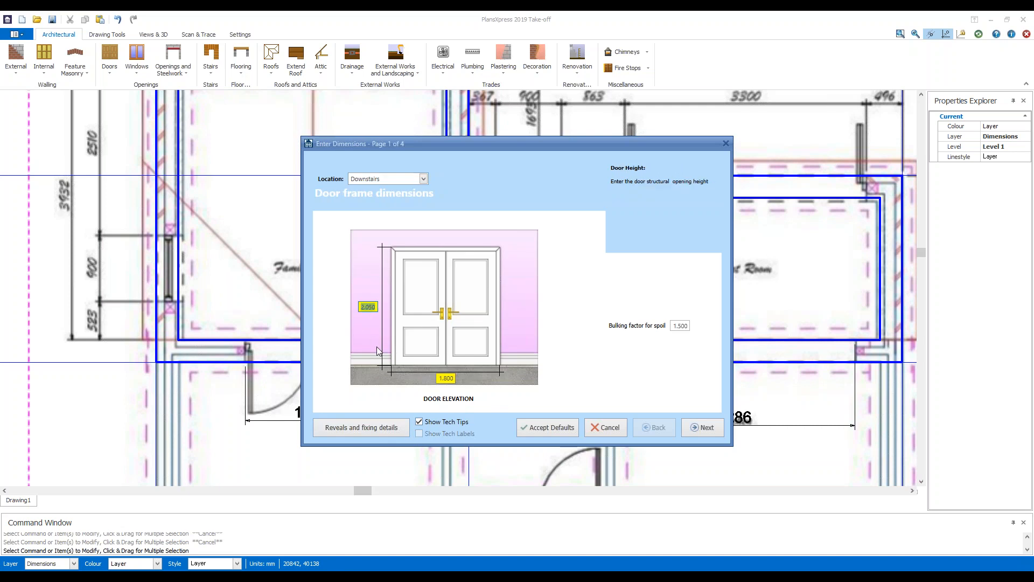
pyautogui.click(350, 429)
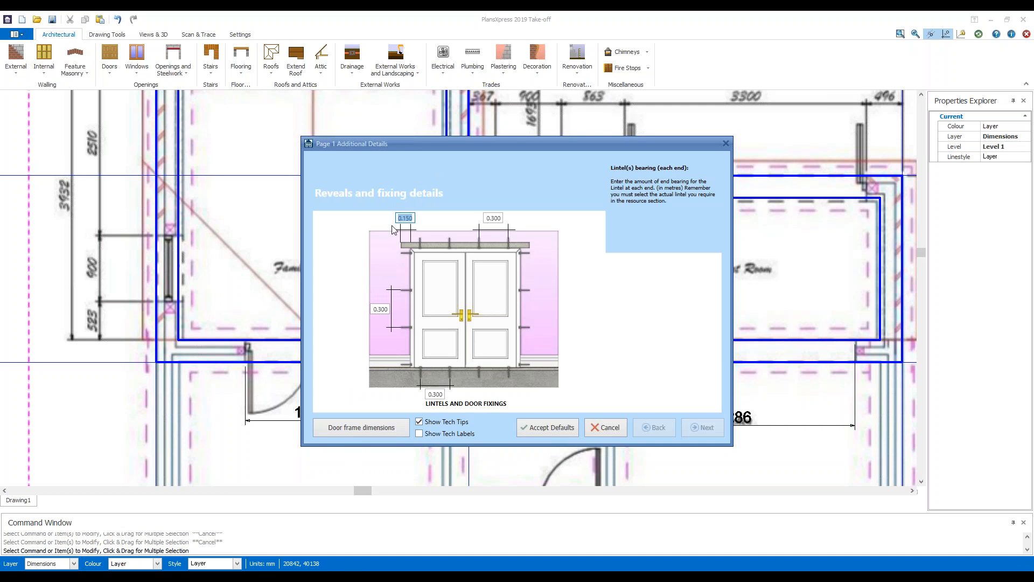
pyautogui.click(419, 434)
pyautogui.click(363, 429)
pyautogui.click(365, 429)
pyautogui.click(367, 428)
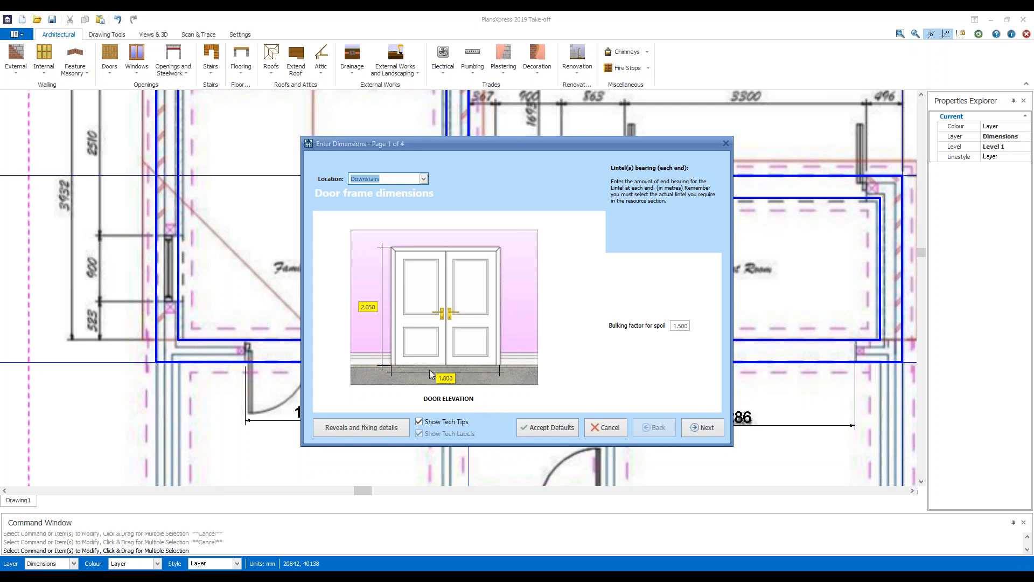
# Set the door's spoil bulking factor to 2 and reveal depth to 0.100 m, keeping the default plastering and decoration settings.
pyautogui.click(680, 326)
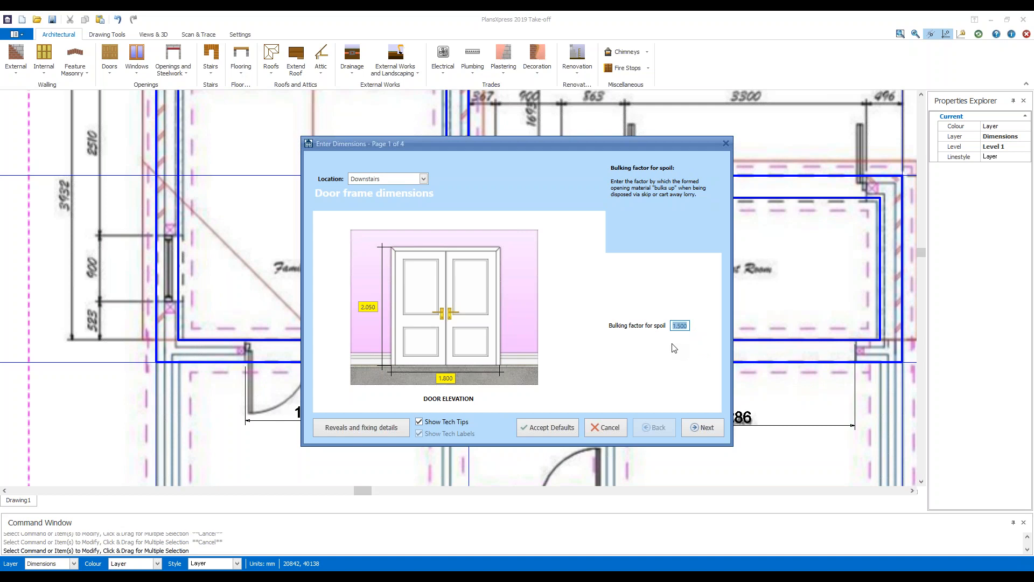
pyautogui.write('2')
pyautogui.click(707, 432)
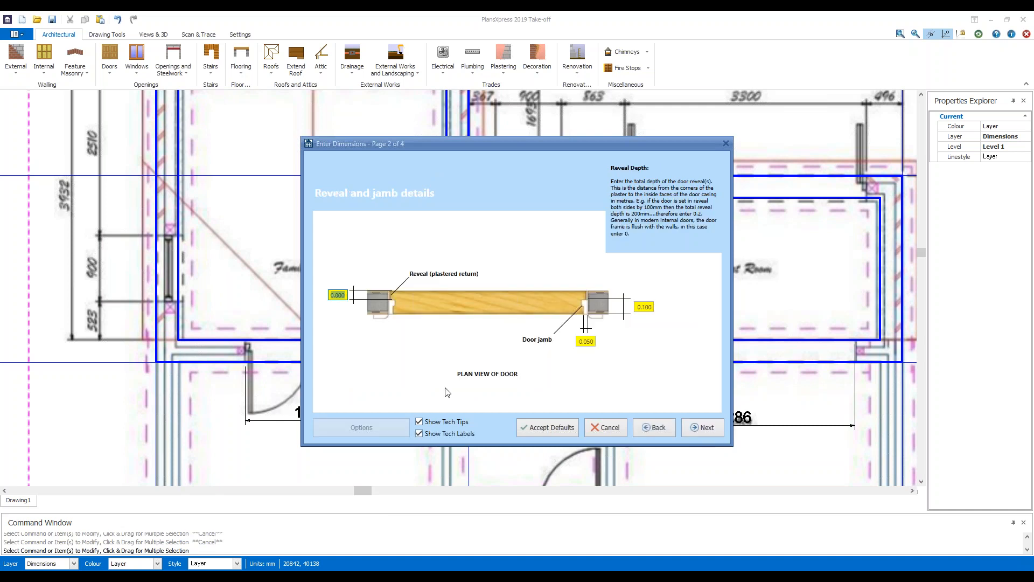
pyautogui.click(339, 298)
pyautogui.write('1')
pyautogui.moveTo(428, 140); pyautogui.dragTo(528, 157)
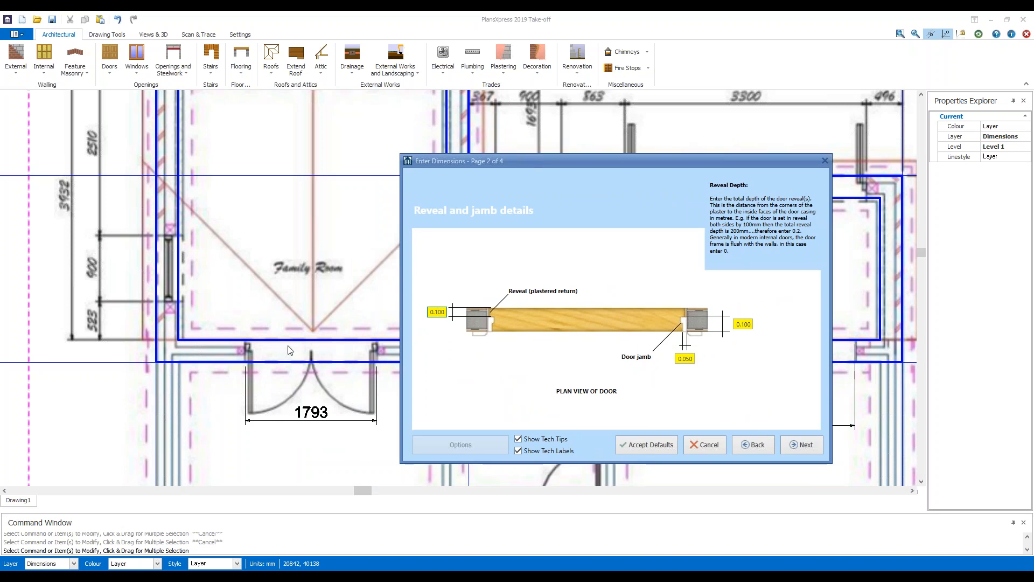
pyautogui.click(792, 447)
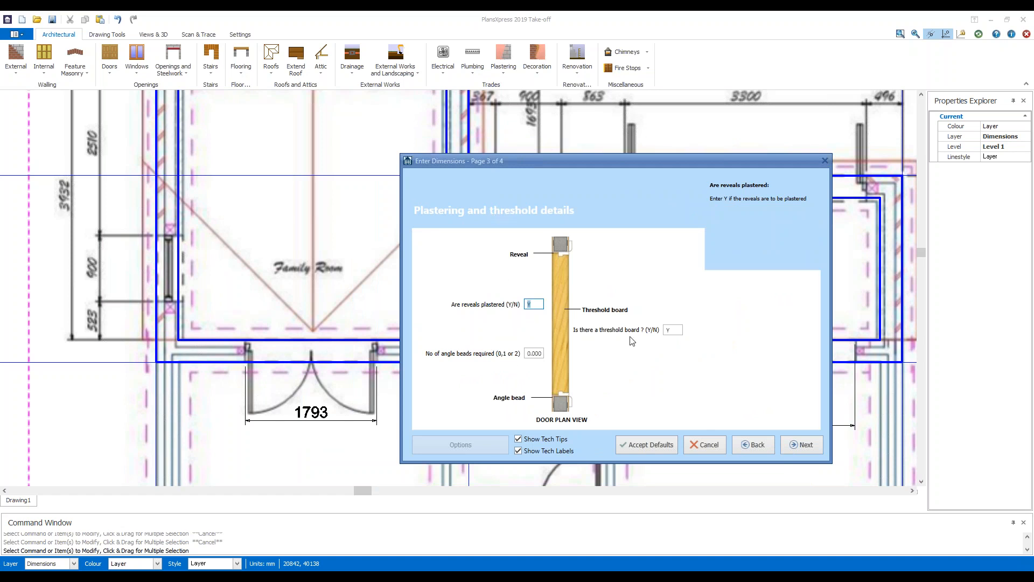
pyautogui.click(795, 448)
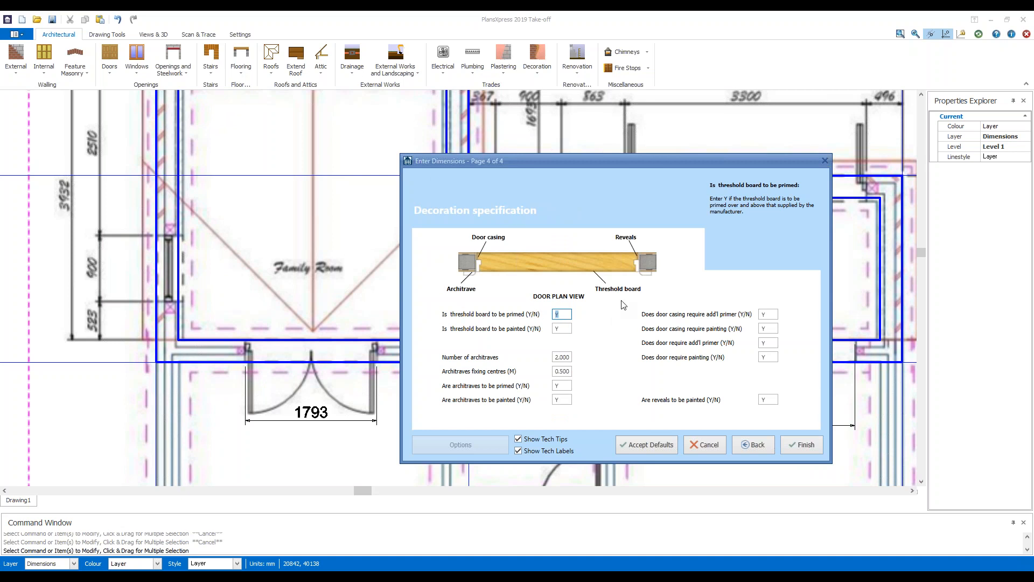
pyautogui.click(800, 444)
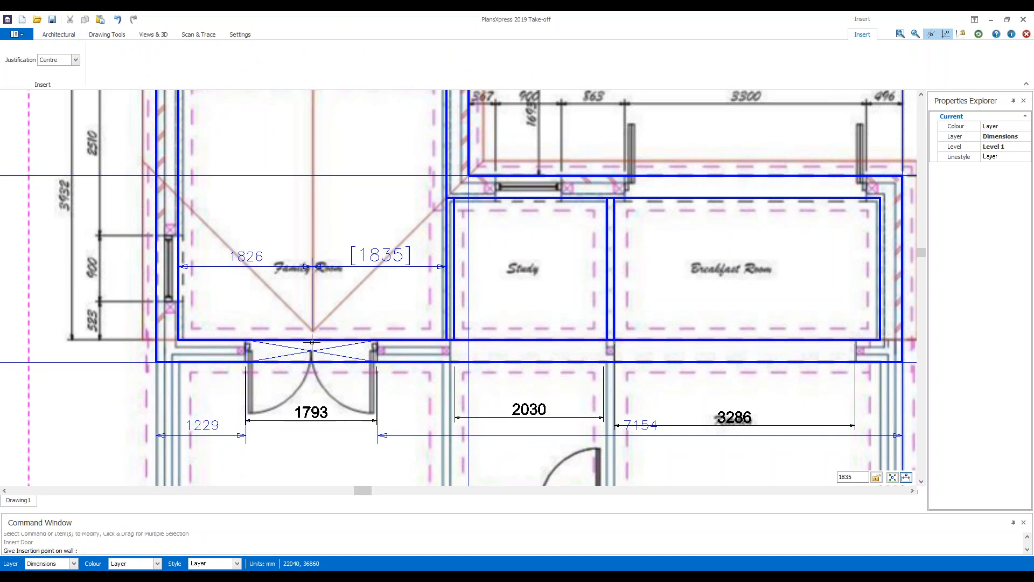
# Place the double door centrally on the dimensioned opening below the Family Room, with both leaves swinging into the existing house.
pyautogui.click(308, 342)
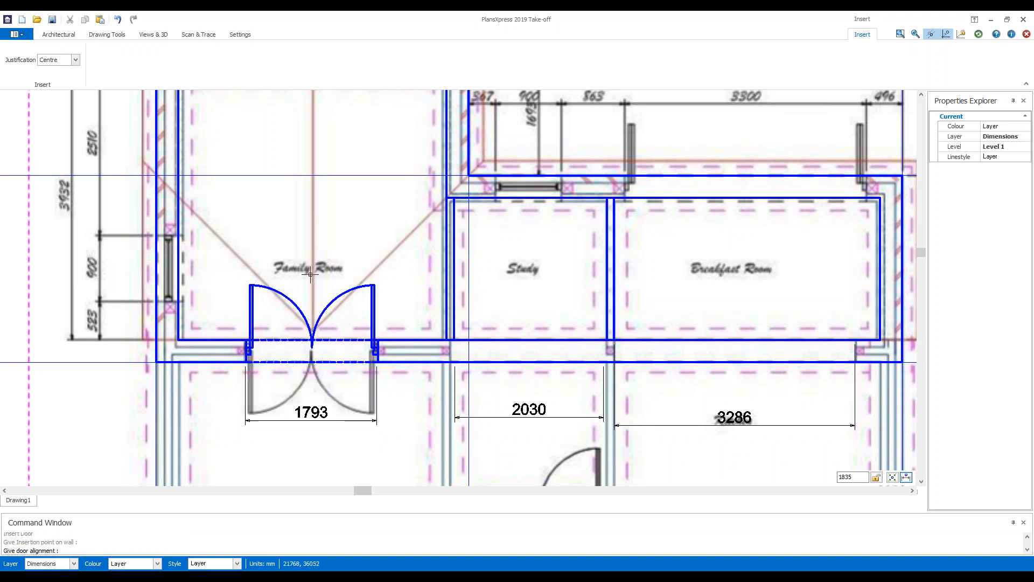
pyautogui.click(313, 405)
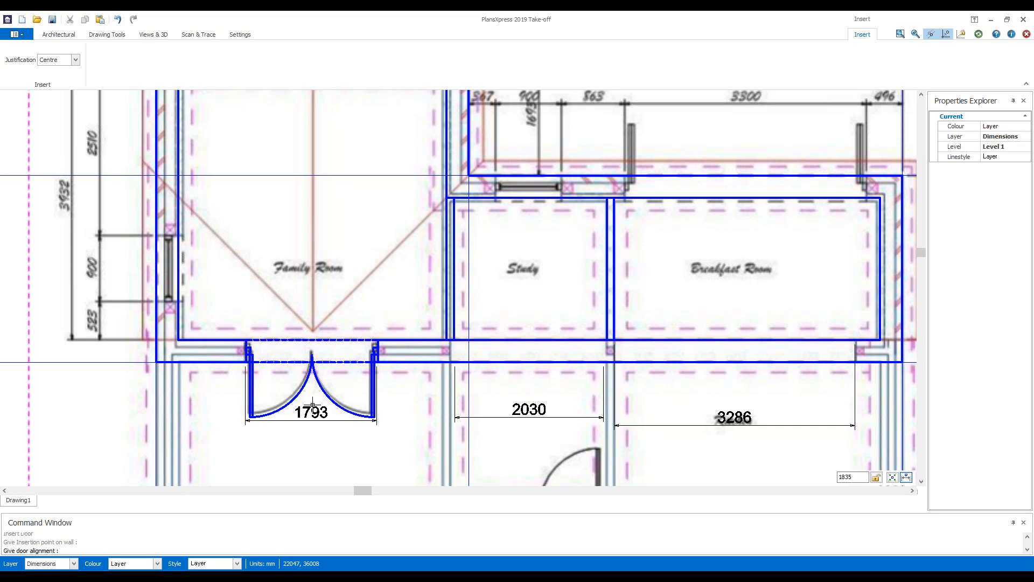
pyautogui.click(313, 405)
pyautogui.scroll(2, 229, 342)
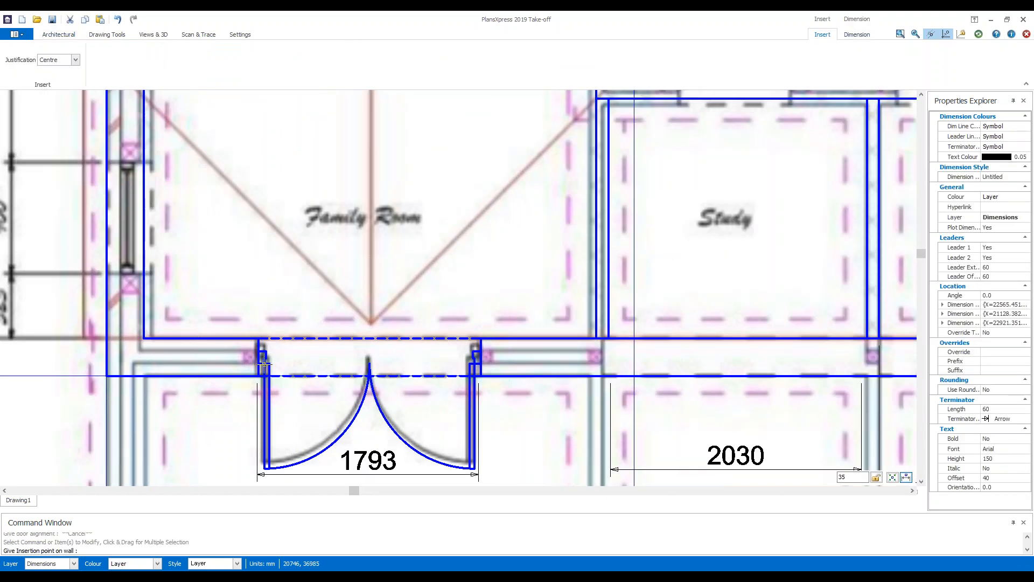
pyautogui.scroll(2, 264, 363)
pyautogui.scroll(-1, 267, 358)
pyautogui.scroll(-2, 269, 354)
pyautogui.scroll(3, 272, 342)
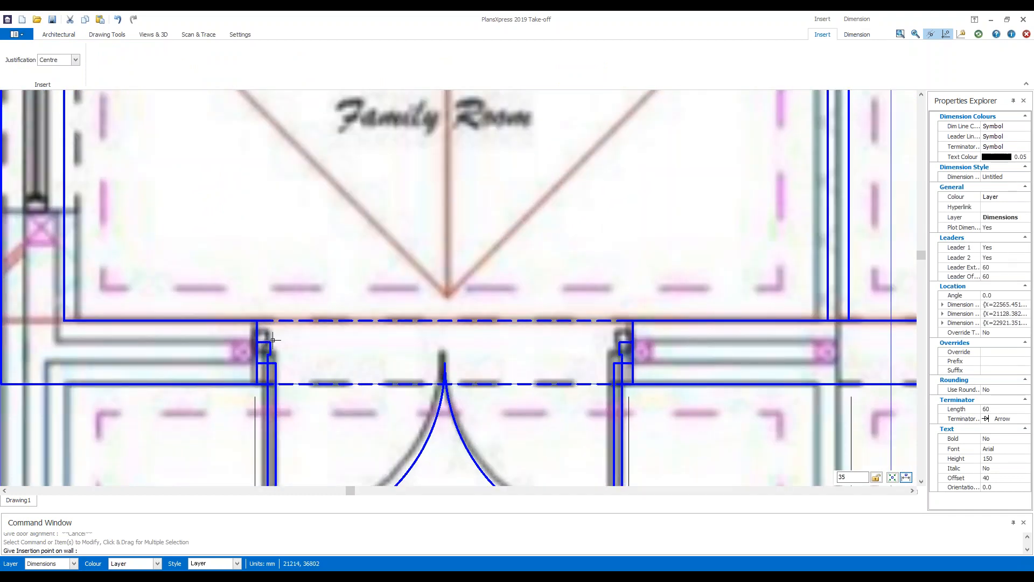
pyautogui.scroll(-3, 250, 323)
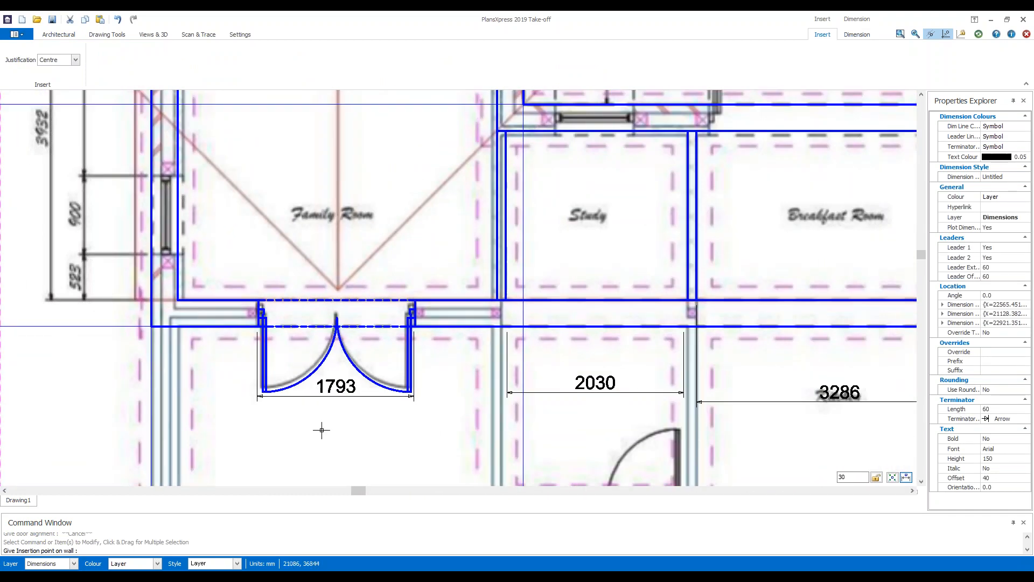
pyautogui.scroll(-1, 312, 383)
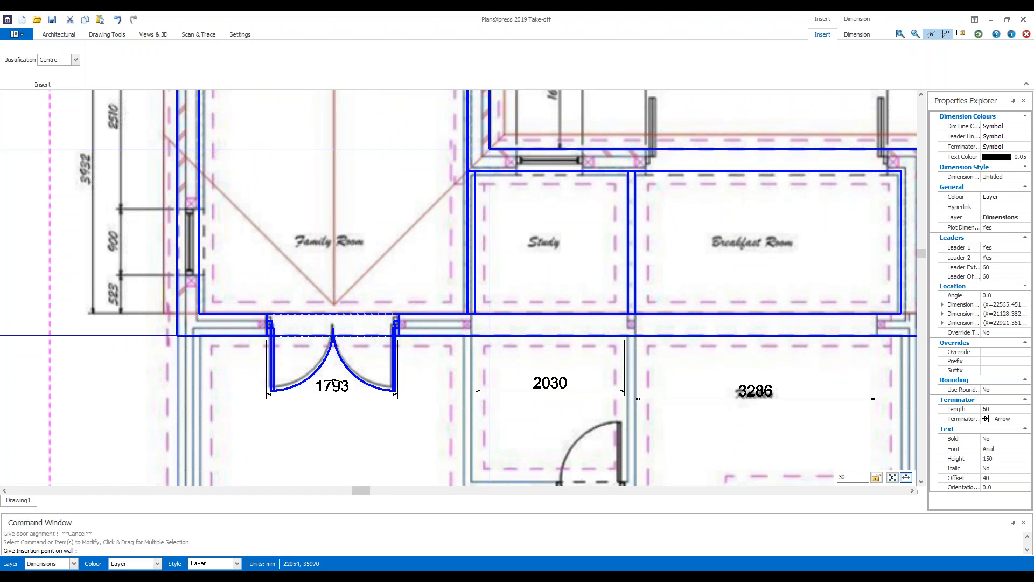
pyautogui.press('Escape')
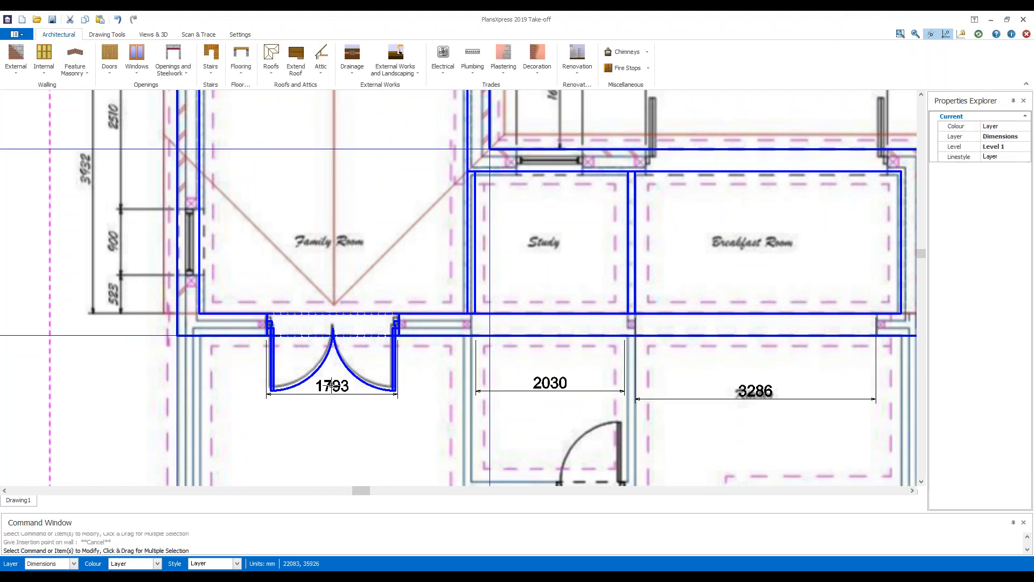
# Delete the 1793 dimension under the double door.
pyautogui.click(319, 394)
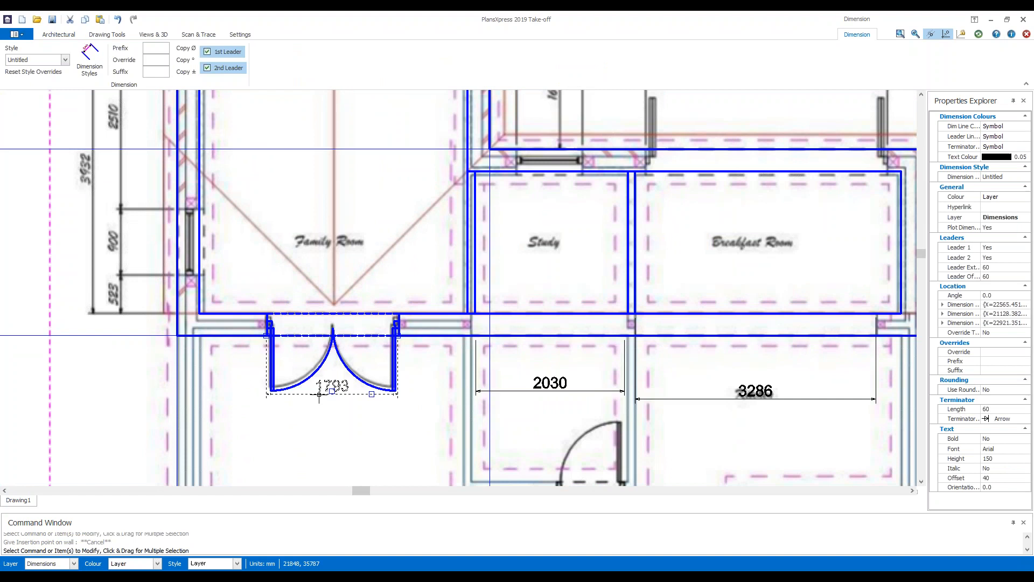
pyautogui.press('Delete')
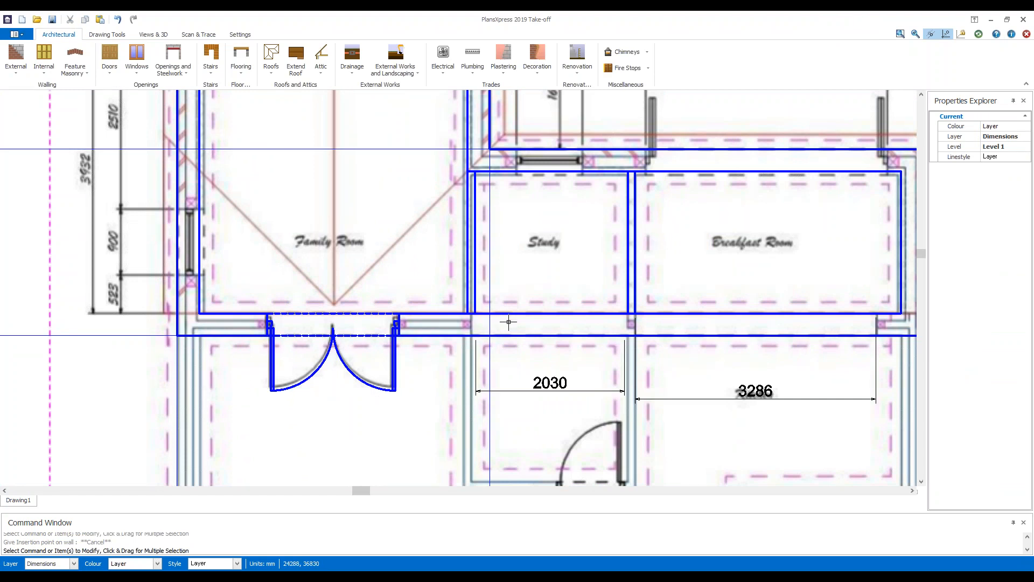
# Start a small structural opening in an existing cavity wall and show its tech tips and tech labels.
pyautogui.click(177, 73)
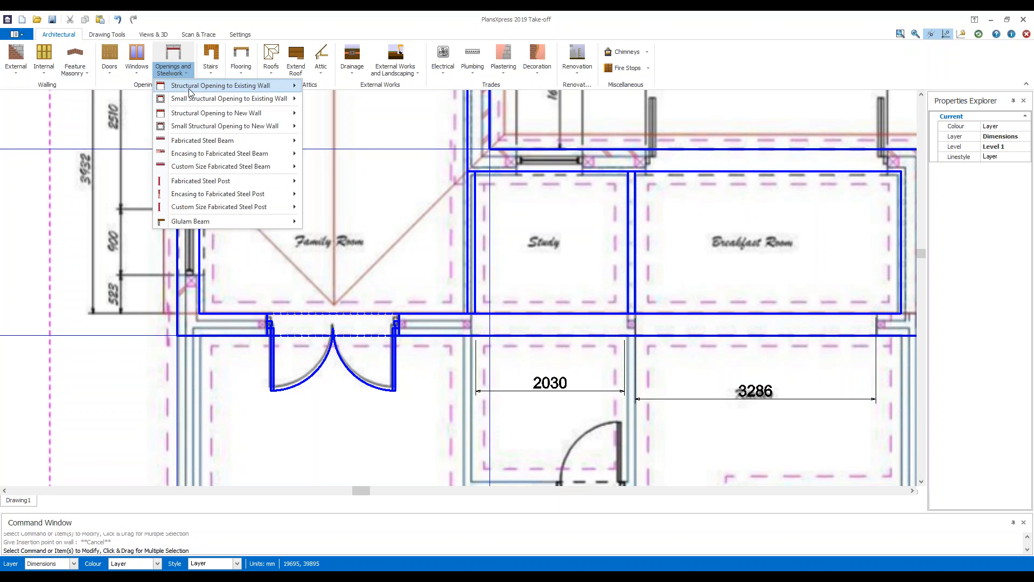
pyautogui.moveTo(208, 93)
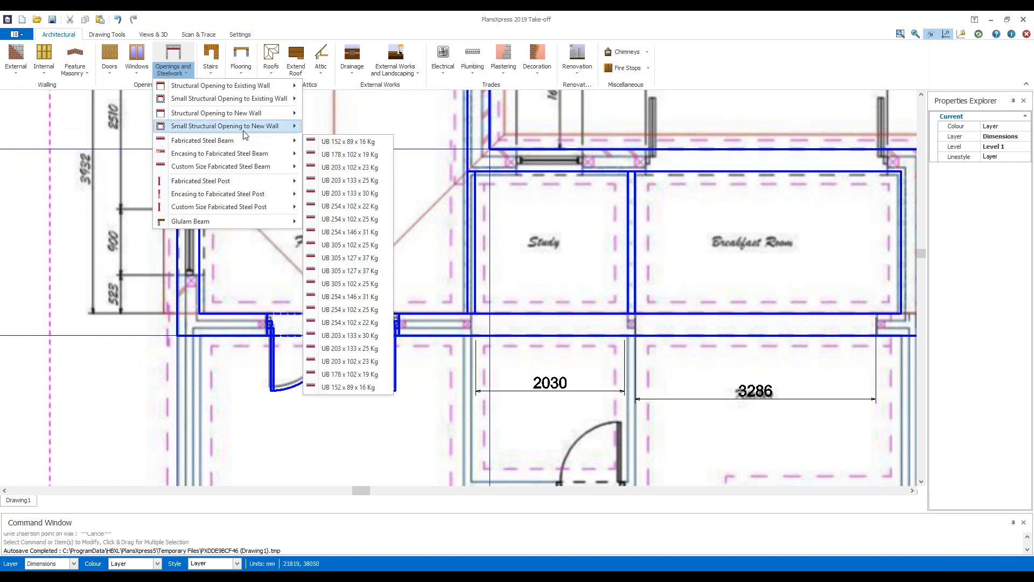
pyautogui.moveTo(243, 131)
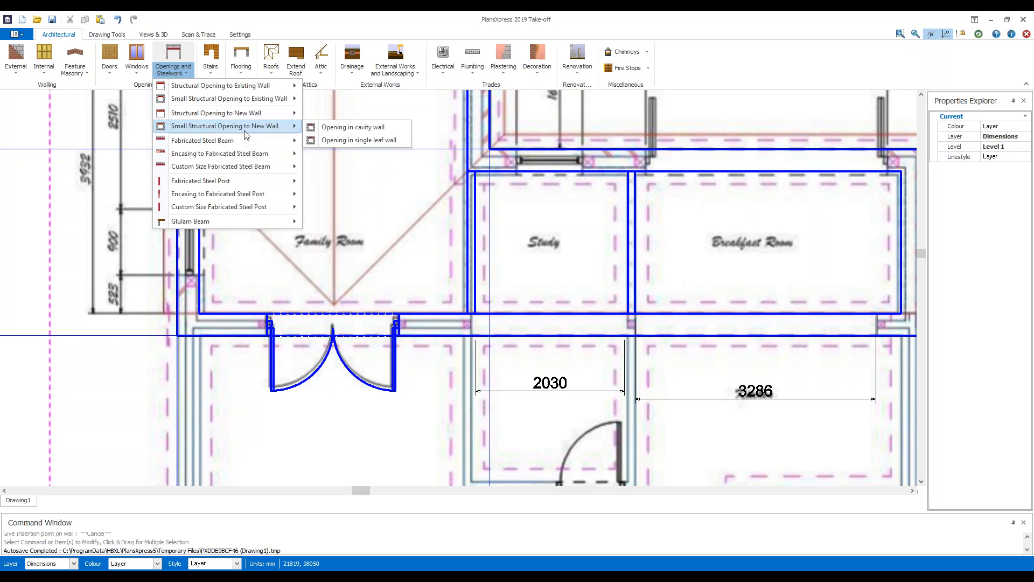
pyautogui.moveTo(264, 100)
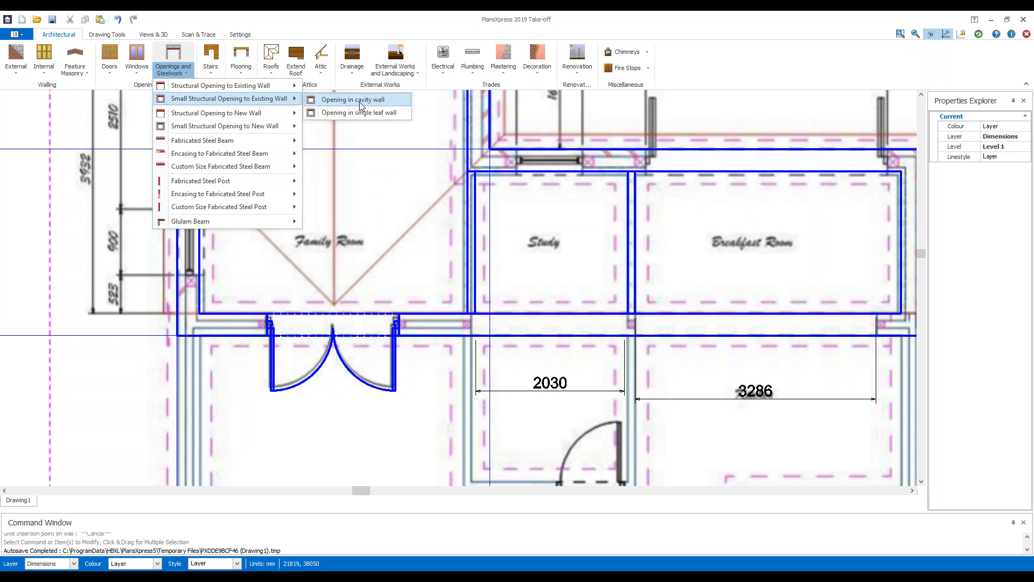
pyautogui.click(379, 104)
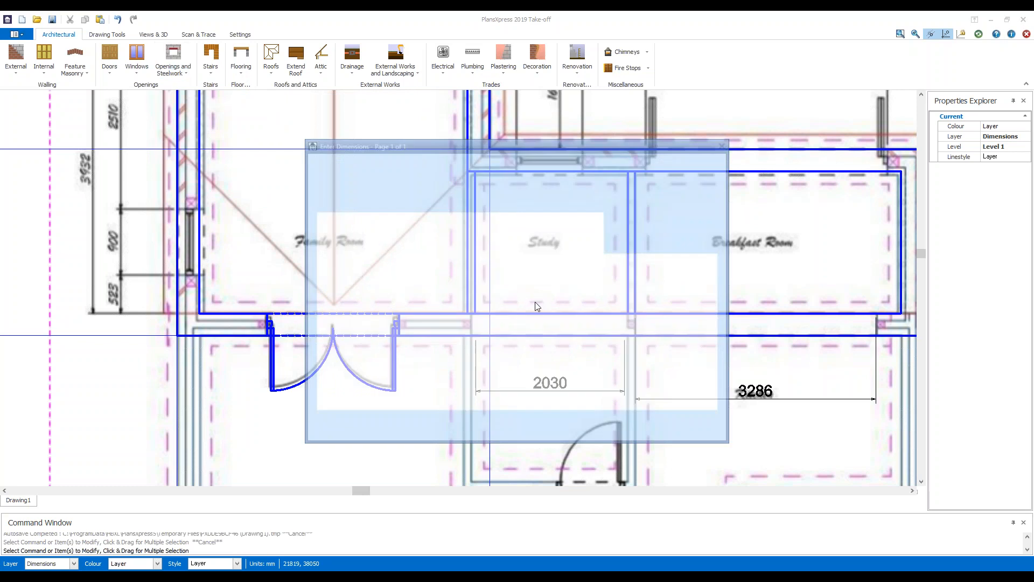
pyautogui.click(435, 434)
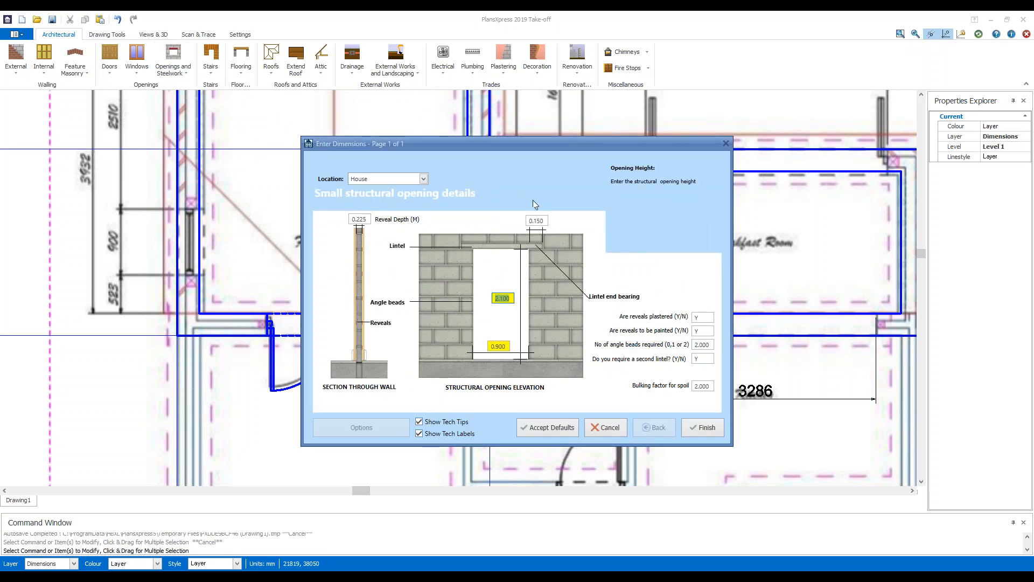
# Set the small opening's width to 2 m and place it centrally in the wall below the Study.
pyautogui.click(498, 347)
pyautogui.moveTo(493, 144); pyautogui.dragTo(357, 60)
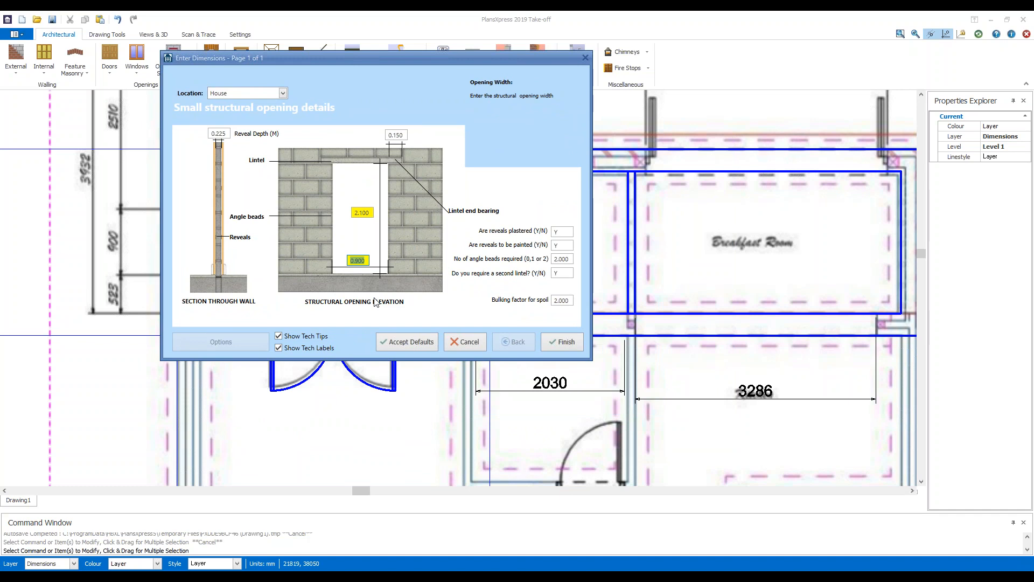
pyautogui.write('2')
pyautogui.click(560, 344)
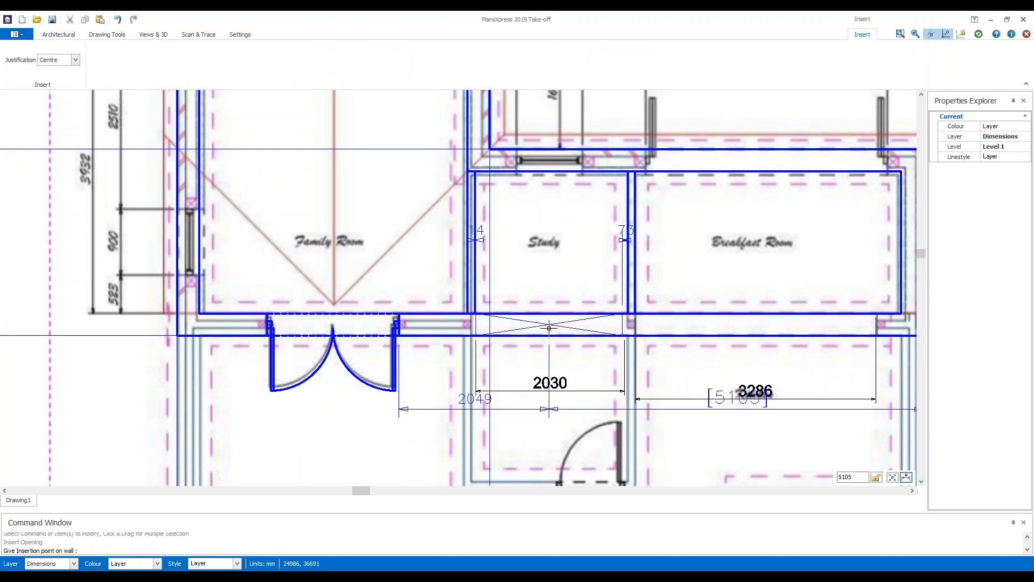
pyautogui.click(549, 327)
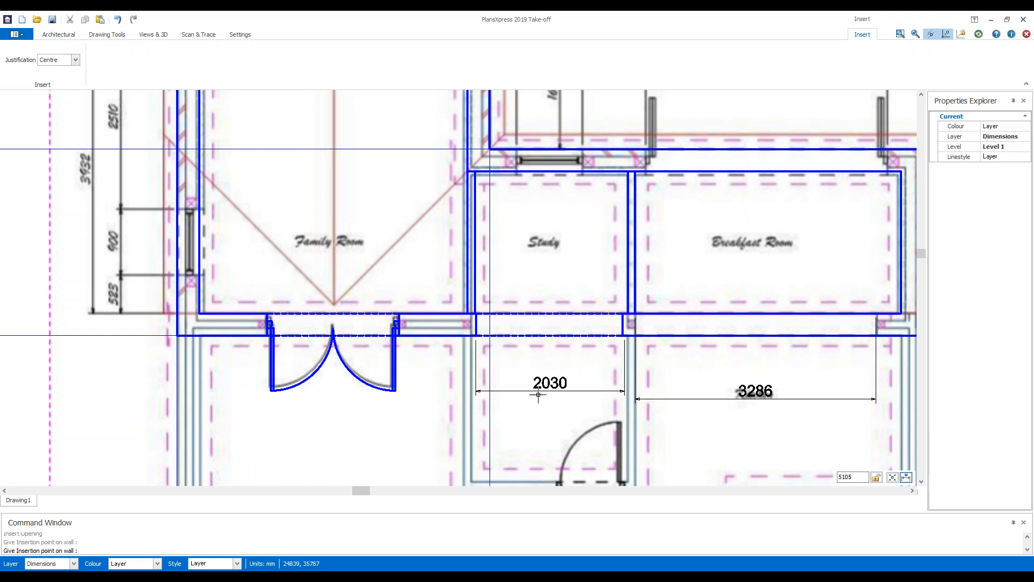
pyautogui.press('Escape')
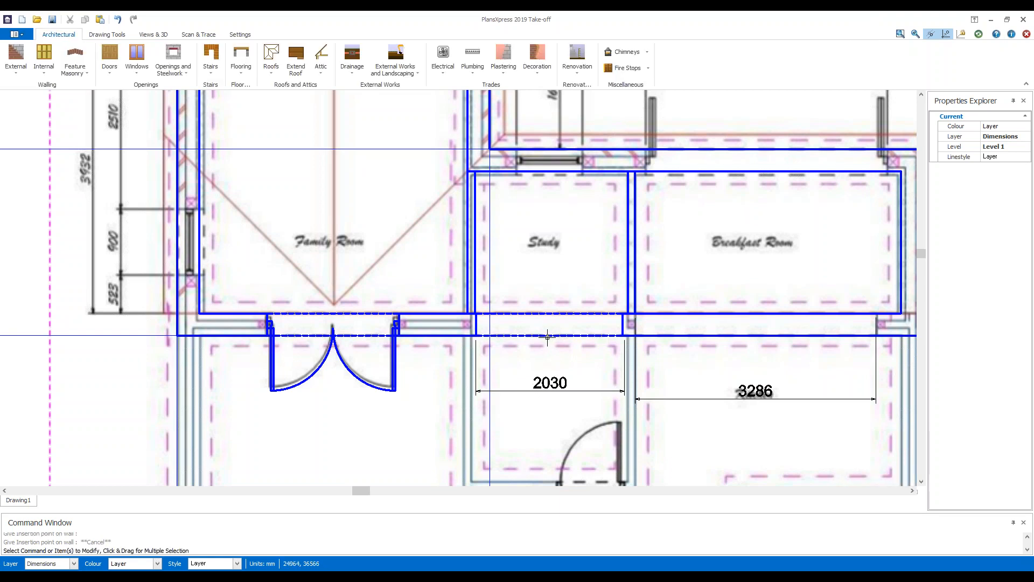
# Widen the structural opening below the Study slightly to suit the 2030 dimension on the plan.
pyautogui.doubleClick(548, 335)
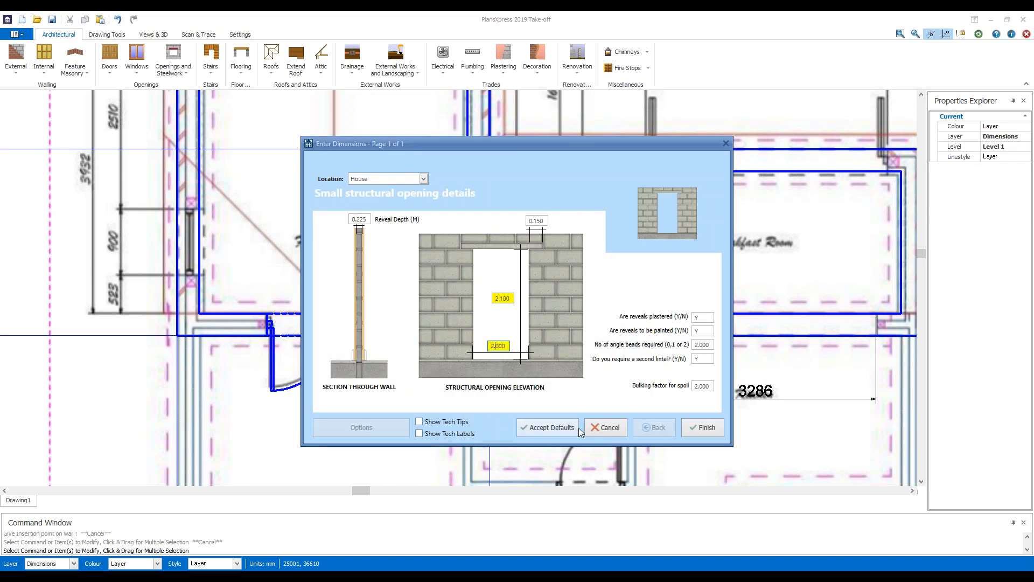
pyautogui.press('Right')
pyautogui.press('Right')
pyautogui.press('BackSpace')
pyautogui.press('BackSpace')
pyautogui.write('5')
pyautogui.click(706, 429)
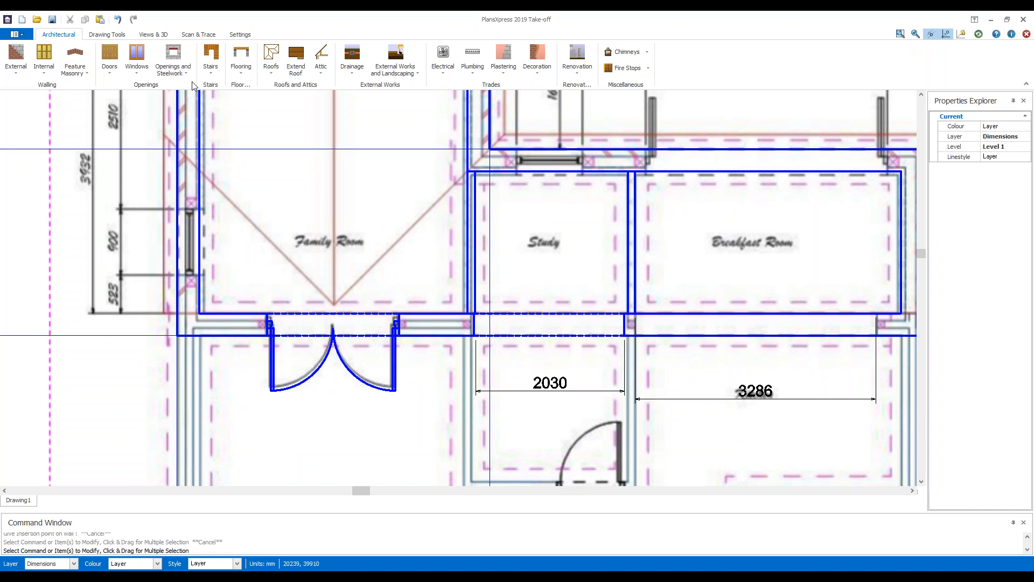
# Define a medium (3.0 - 3.6m) structural opening to existing wall, 3.3 m wide, keeping the default padstone and plastering details.
pyautogui.click(174, 73)
pyautogui.moveTo(222, 88)
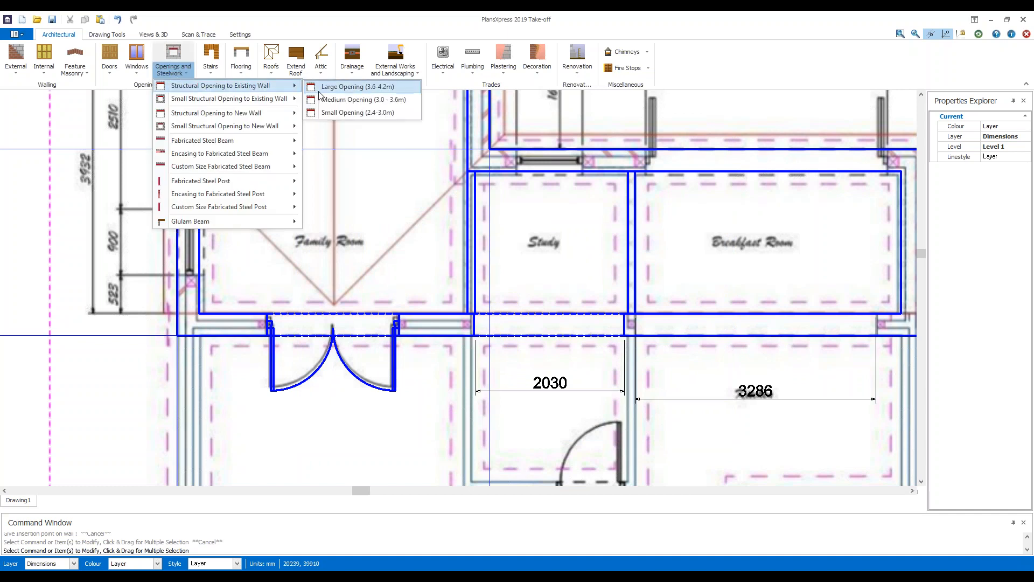
pyautogui.click(345, 104)
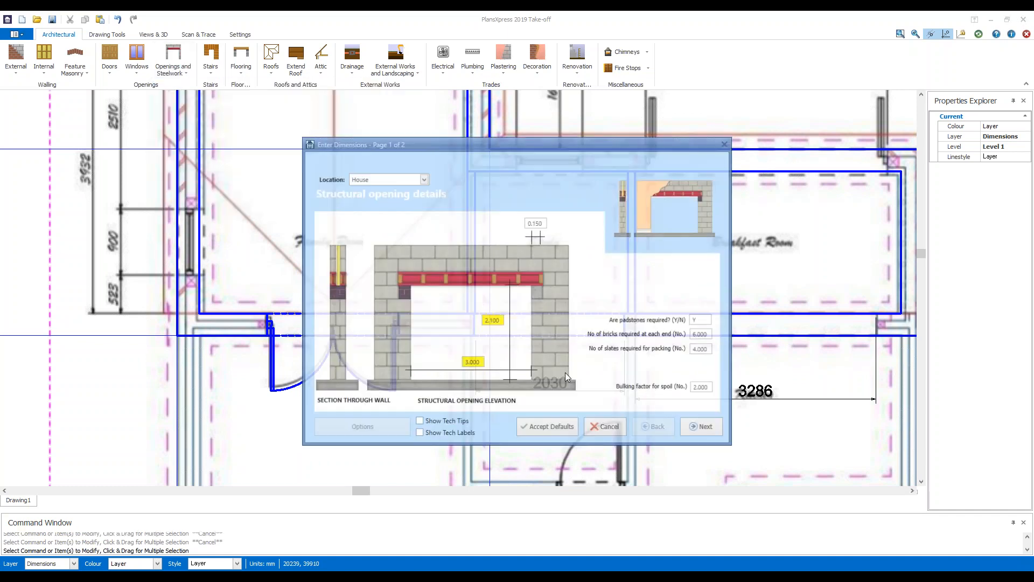
pyautogui.click(481, 362)
pyautogui.write('3.3')
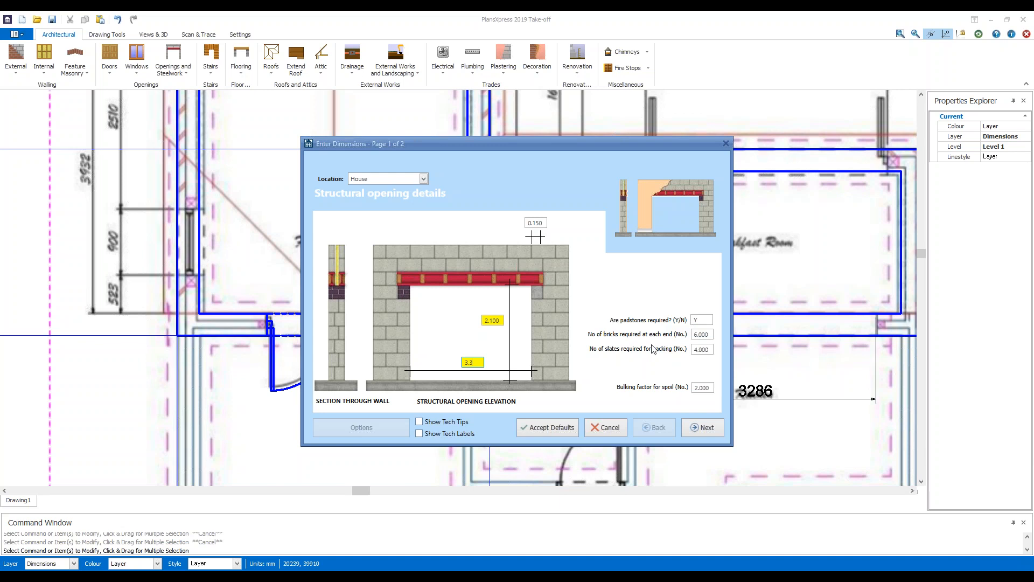
pyautogui.click(702, 428)
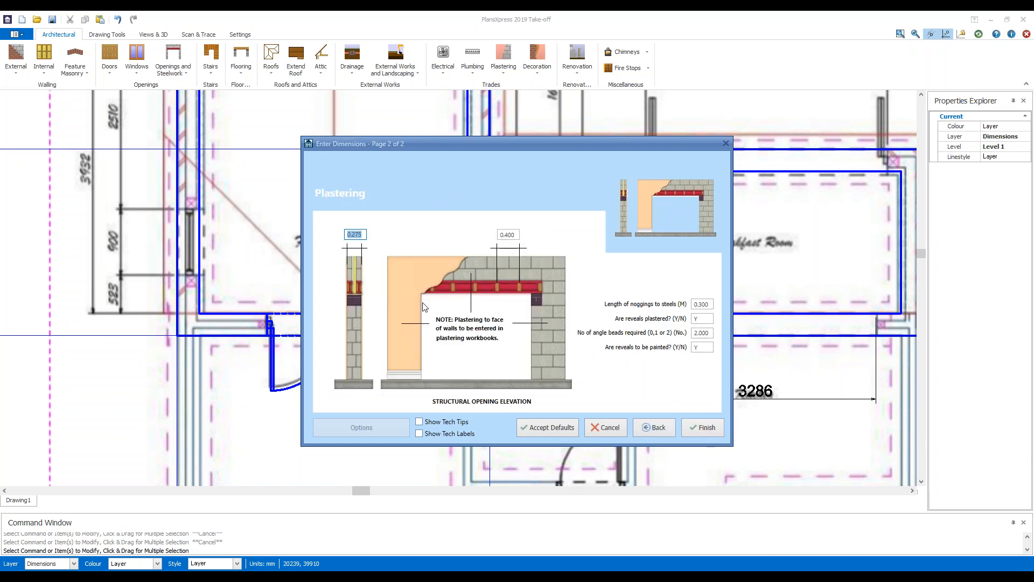
pyautogui.click(700, 428)
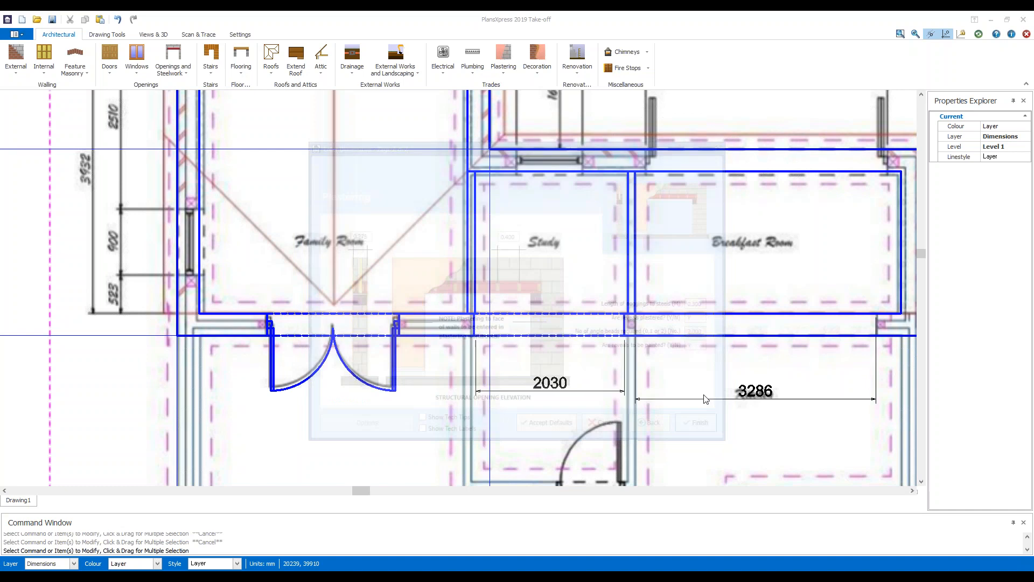
# Place the medium structural opening centrally on the dimensioned gap in the wall below the Breakfast Room.
pyautogui.click(751, 330)
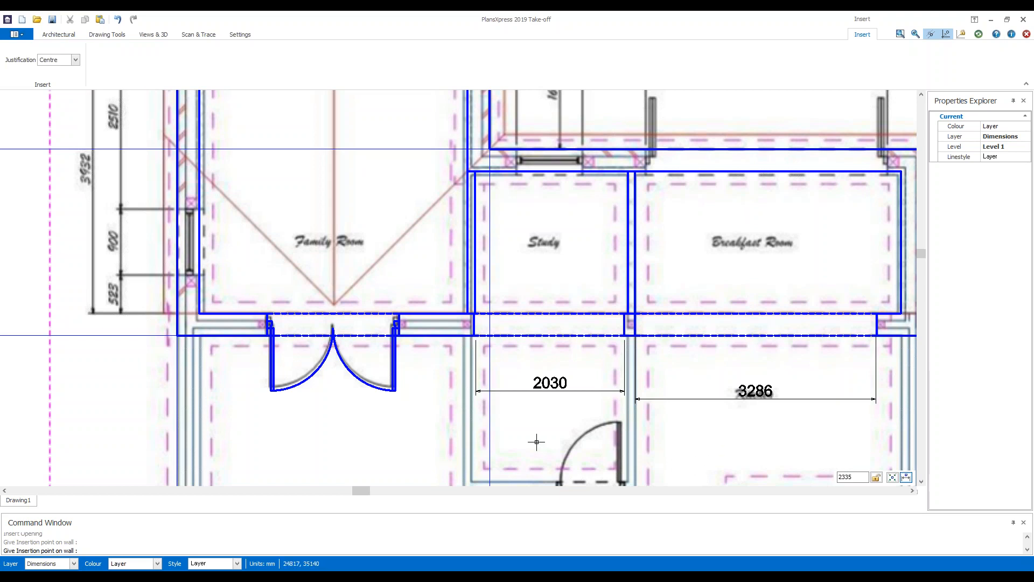
pyautogui.scroll(-2, 536, 442)
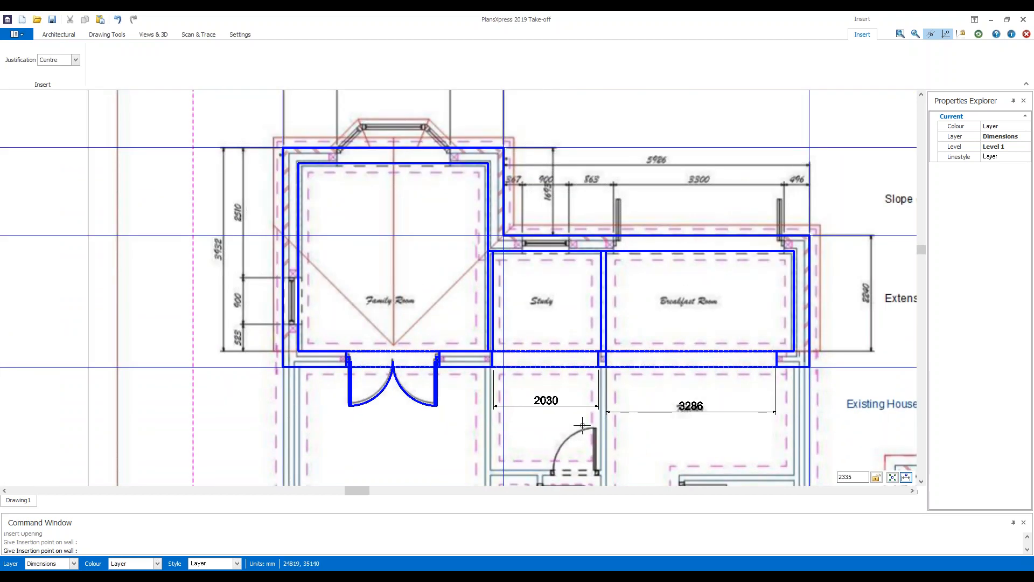
pyautogui.press('Escape')
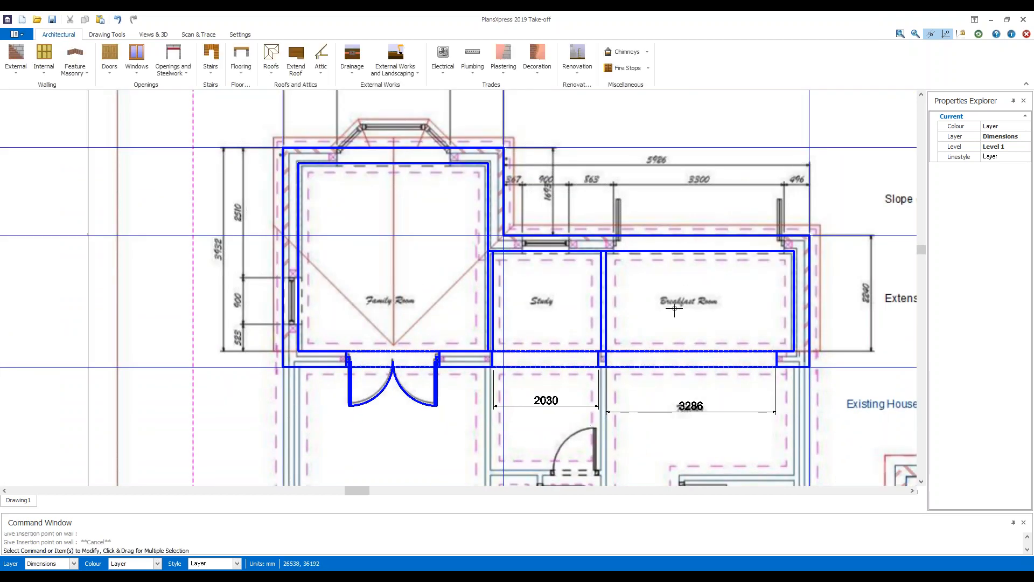
pyautogui.click(111, 68)
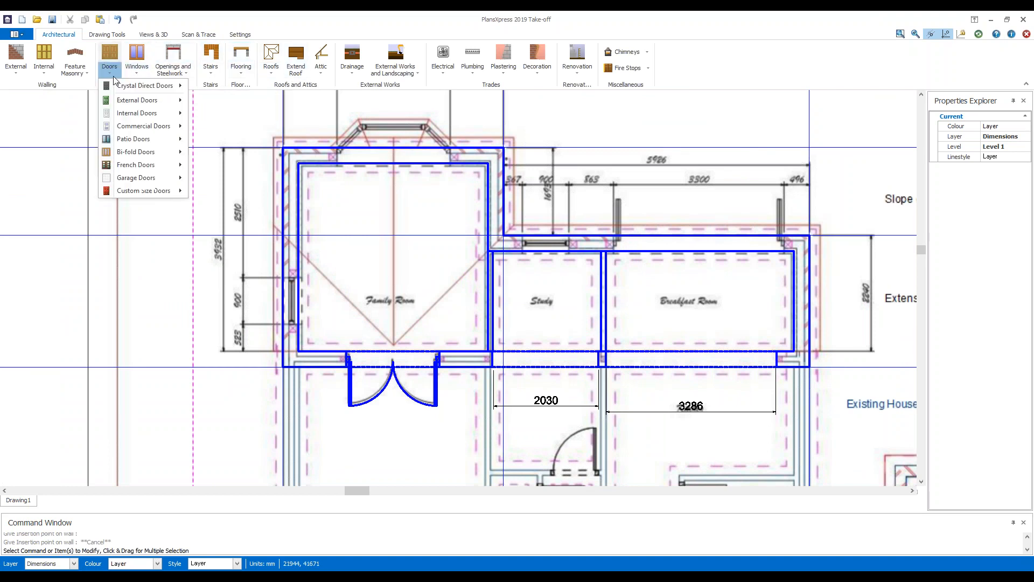
pyautogui.moveTo(161, 153)
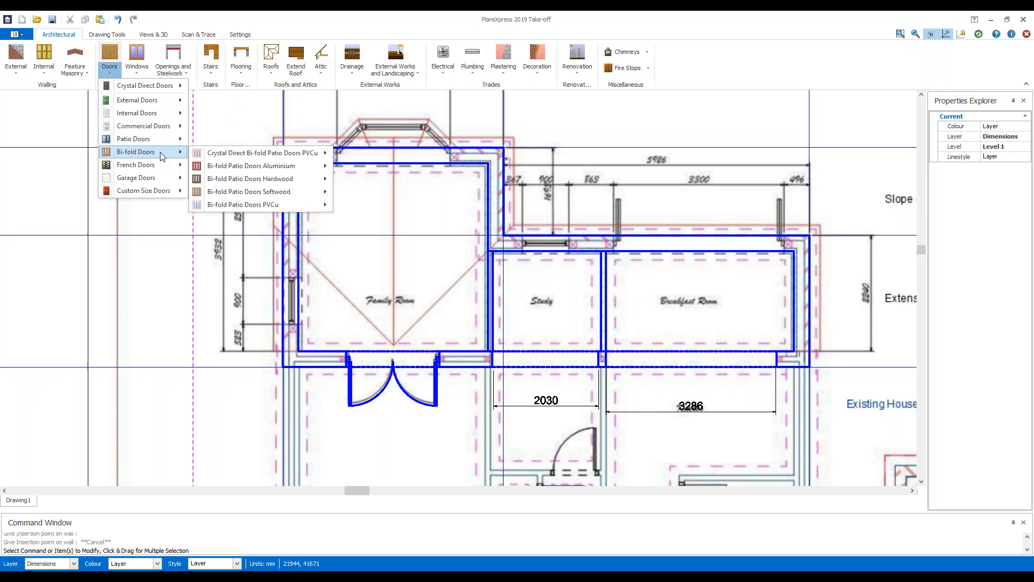
pyautogui.moveTo(300, 168)
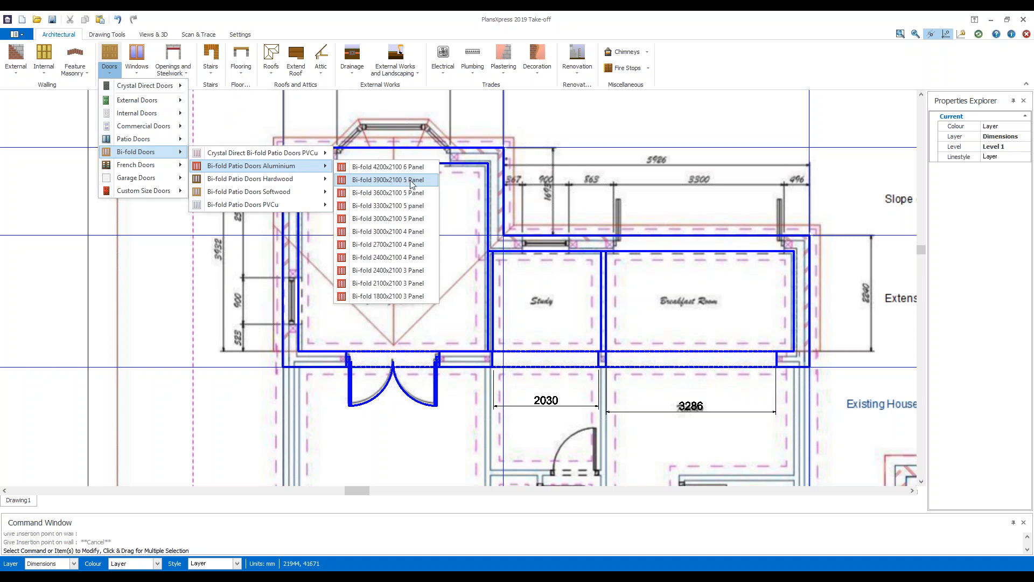
pyautogui.click(416, 219)
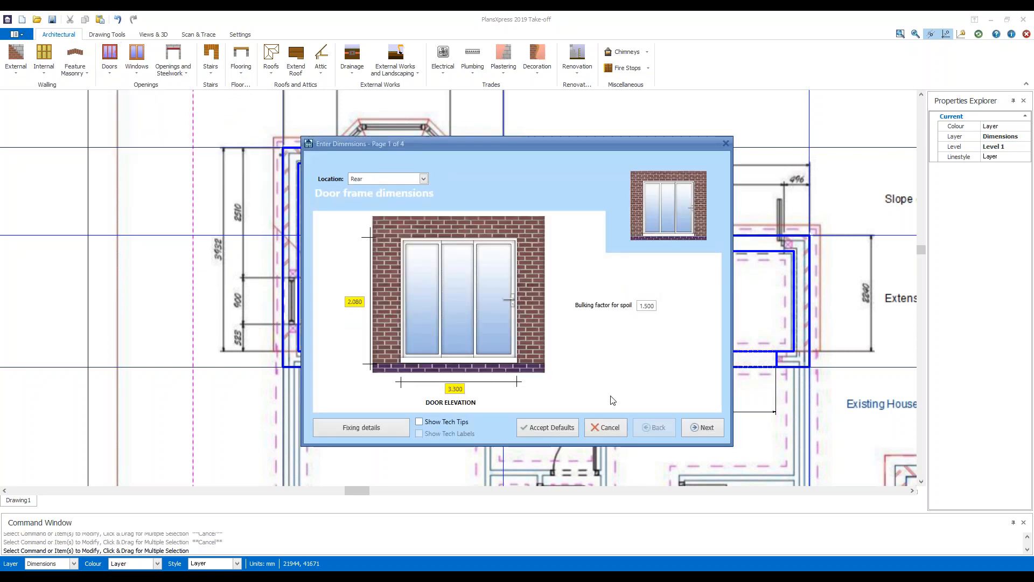
pyautogui.click(606, 429)
# Choose the aluminium Bi-fold 2700x2100 4 Panel patio door, set its width to 3.3 m and show the tech tips.
pyautogui.click(109, 59)
pyautogui.moveTo(157, 119)
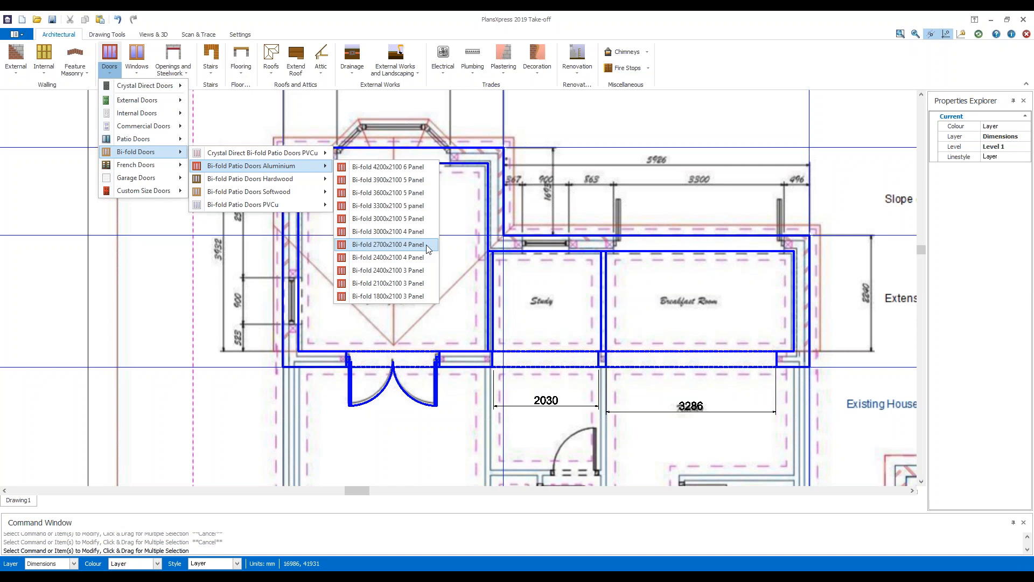
pyautogui.click(425, 245)
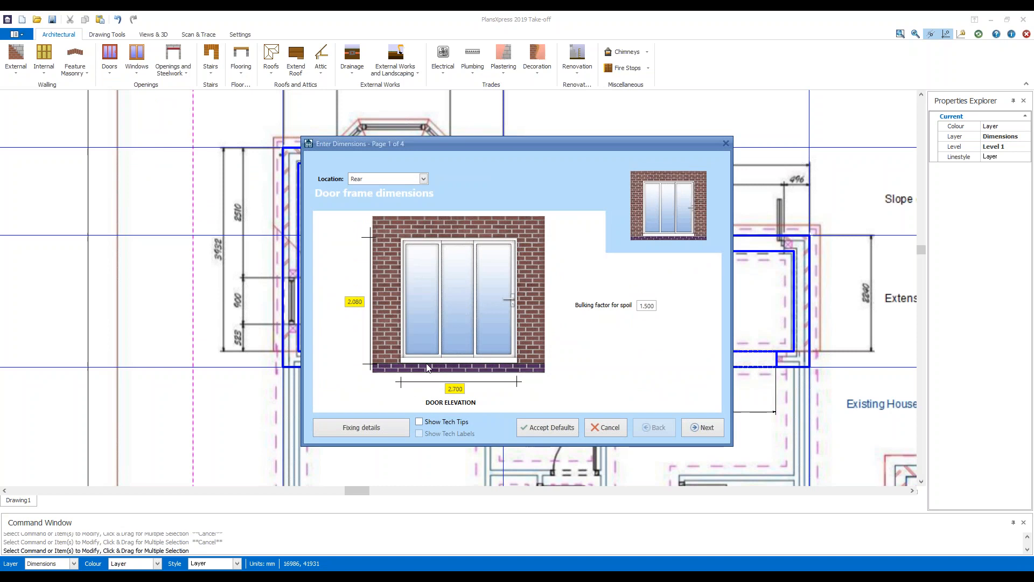
pyautogui.click(457, 390)
pyautogui.write('3.3')
pyautogui.click(432, 423)
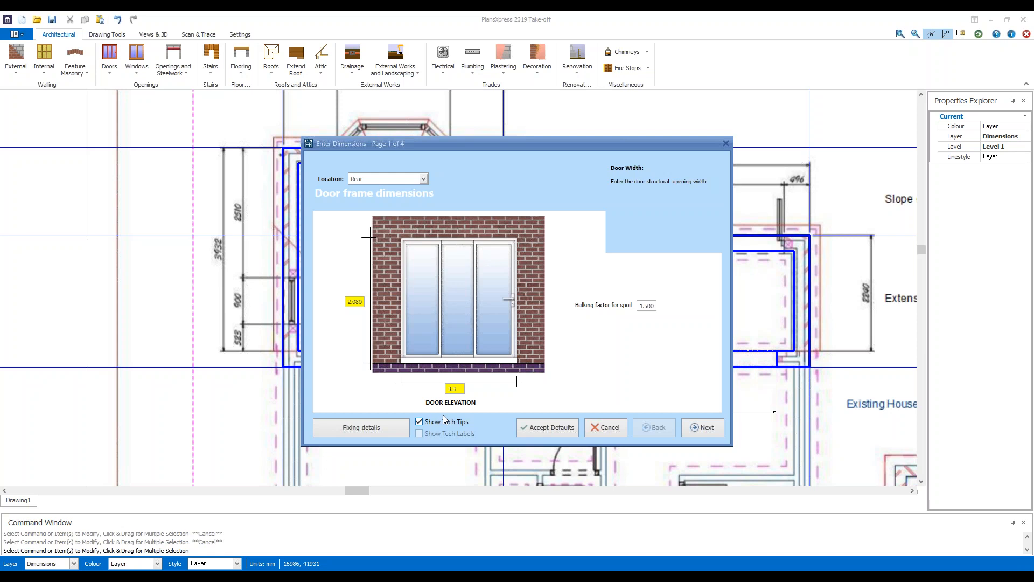
# Review the bi-fold door's fixing details, including lintel bearing, fixing centres, cill projection and DPC settings.
pyautogui.click(391, 432)
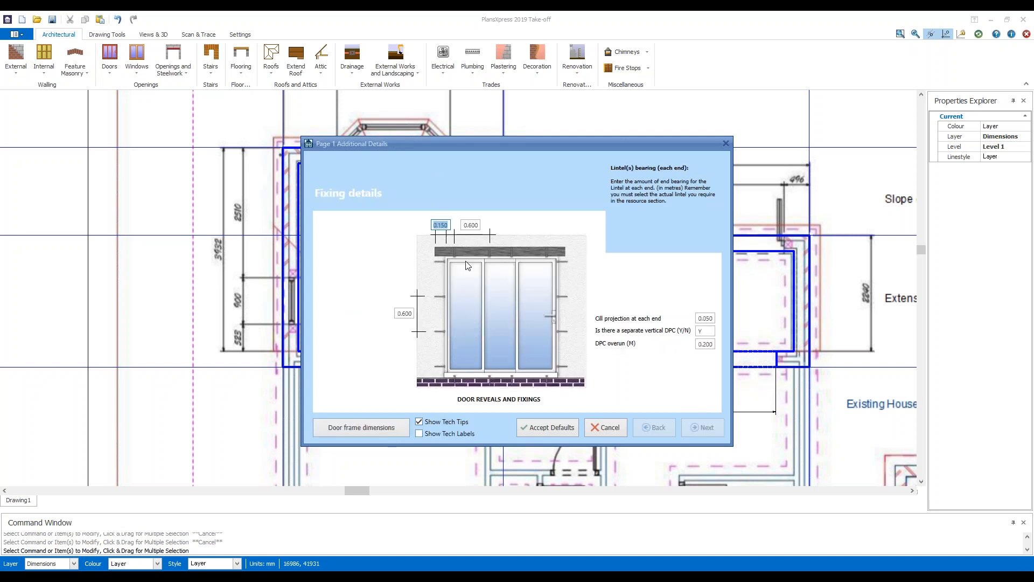
pyautogui.click(380, 431)
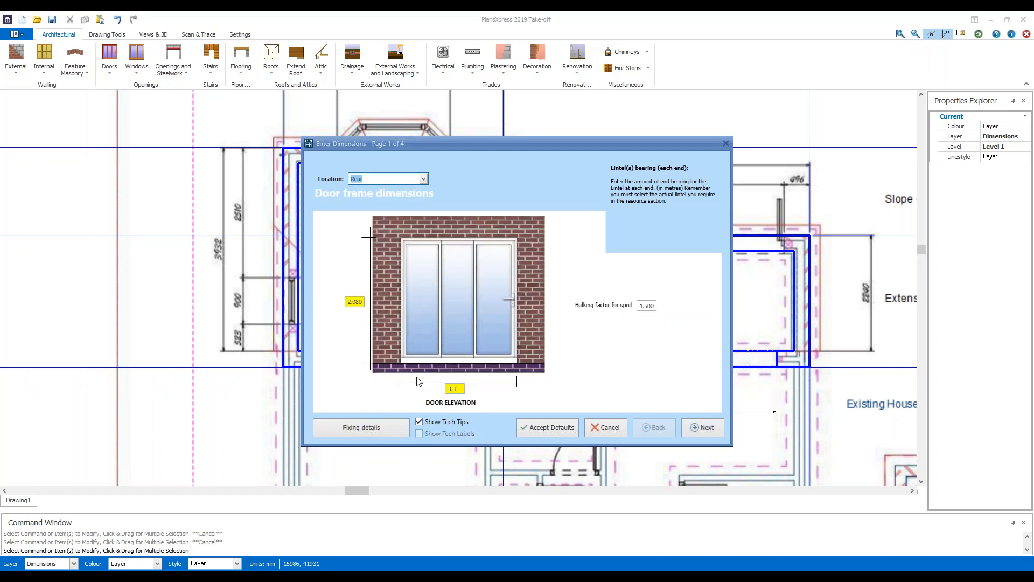
pyautogui.click(378, 431)
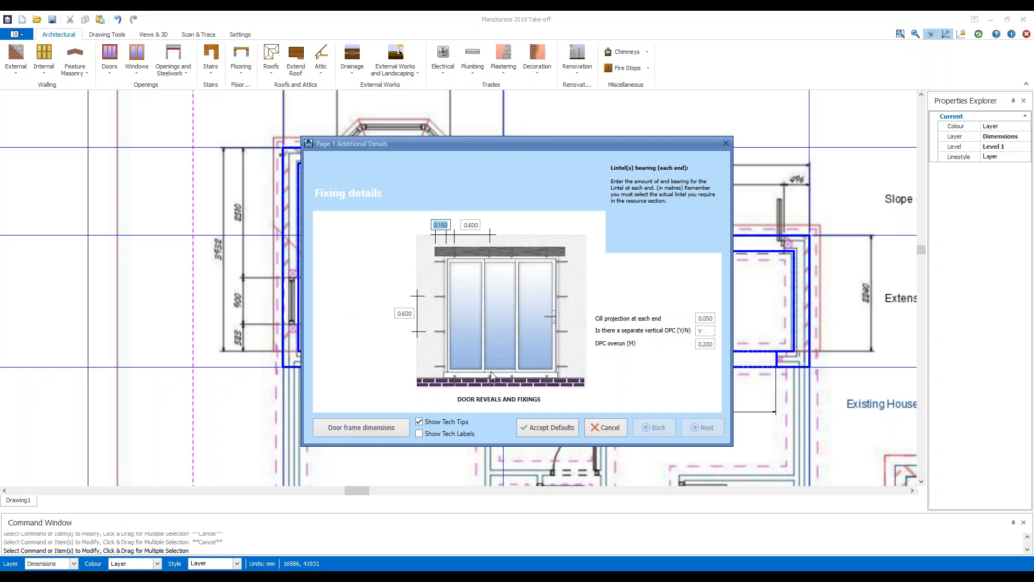
pyautogui.click(403, 431)
# Accept the bi-fold door's default reveal and jamb, plastering and threshold, and decoration details to finish its specification.
pyautogui.click(703, 427)
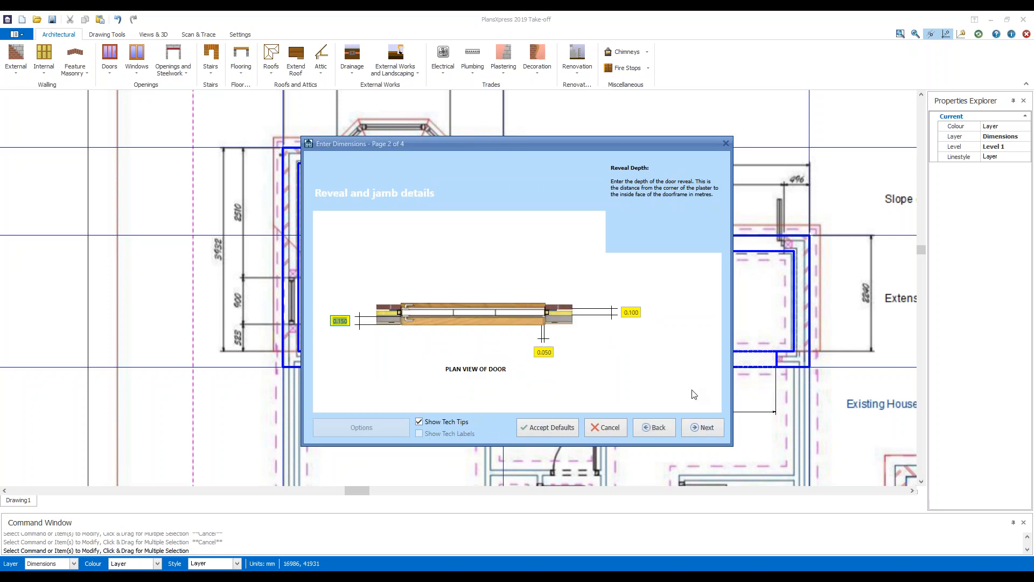
pyautogui.click(711, 425)
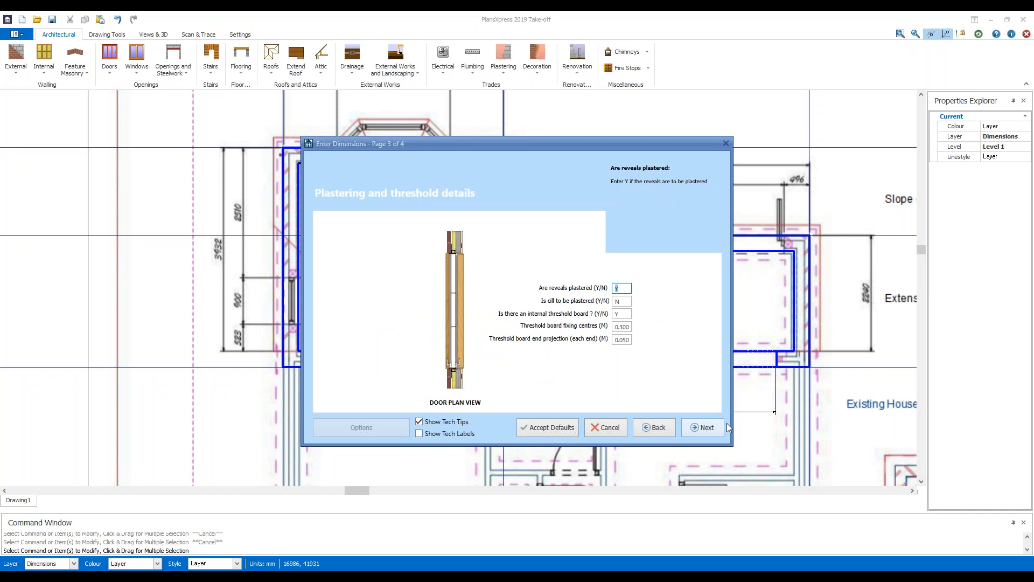
pyautogui.click(696, 421)
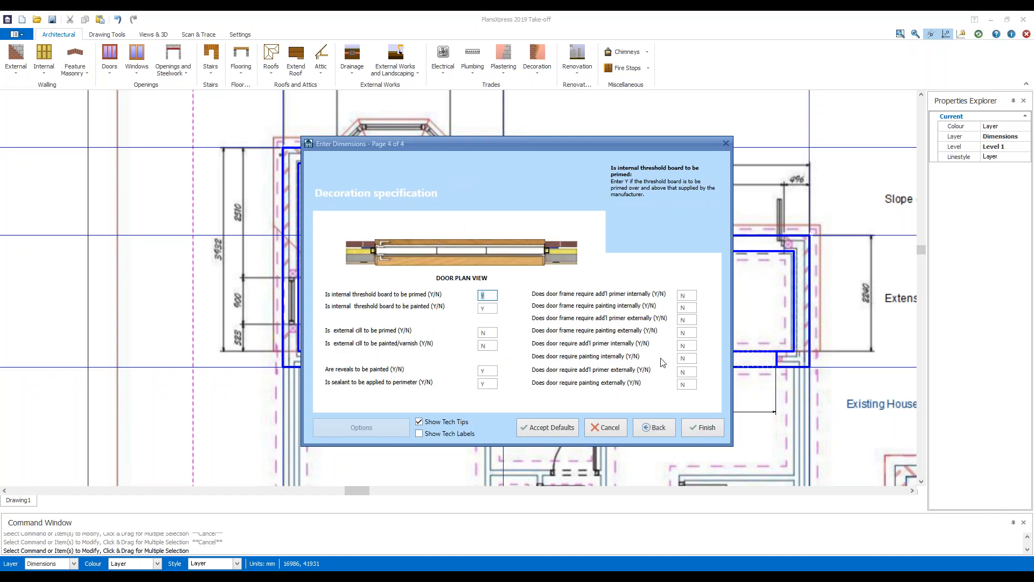
pyautogui.click(719, 425)
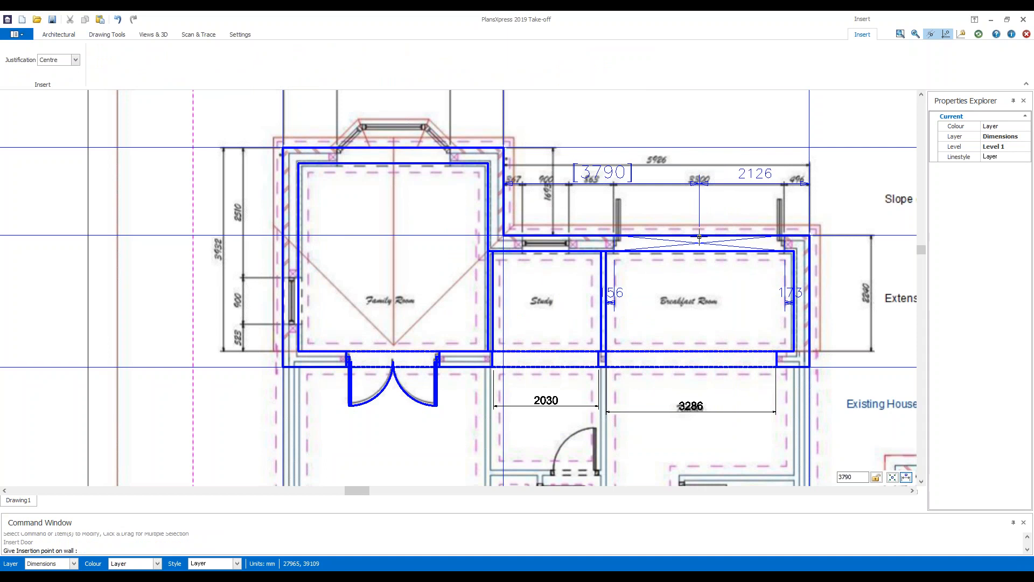
# Place the bi-fold door centred on the 3300 opening in the Breakfast Room's upper external wall.
pyautogui.click(699, 237)
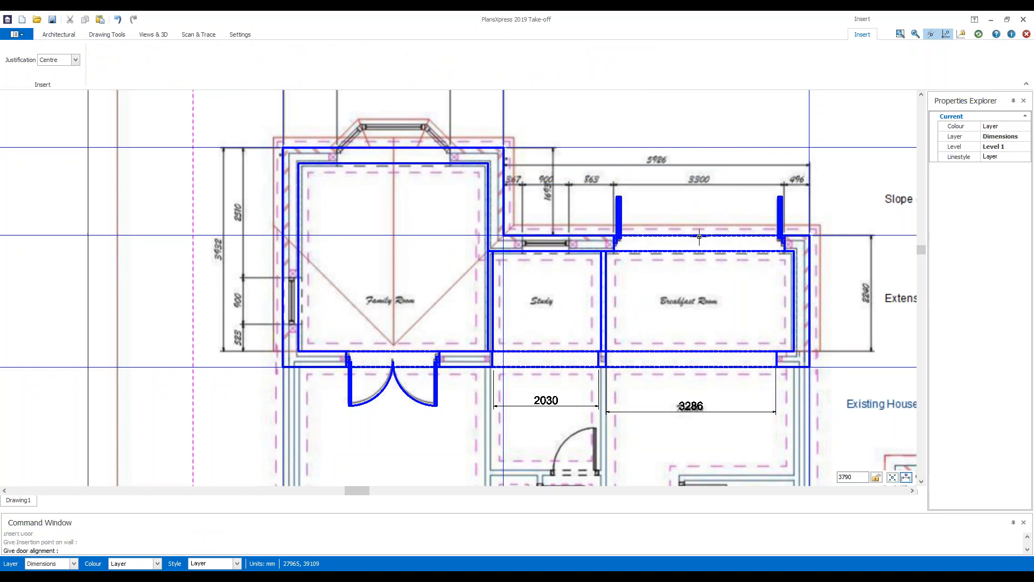
pyautogui.press('Escape')
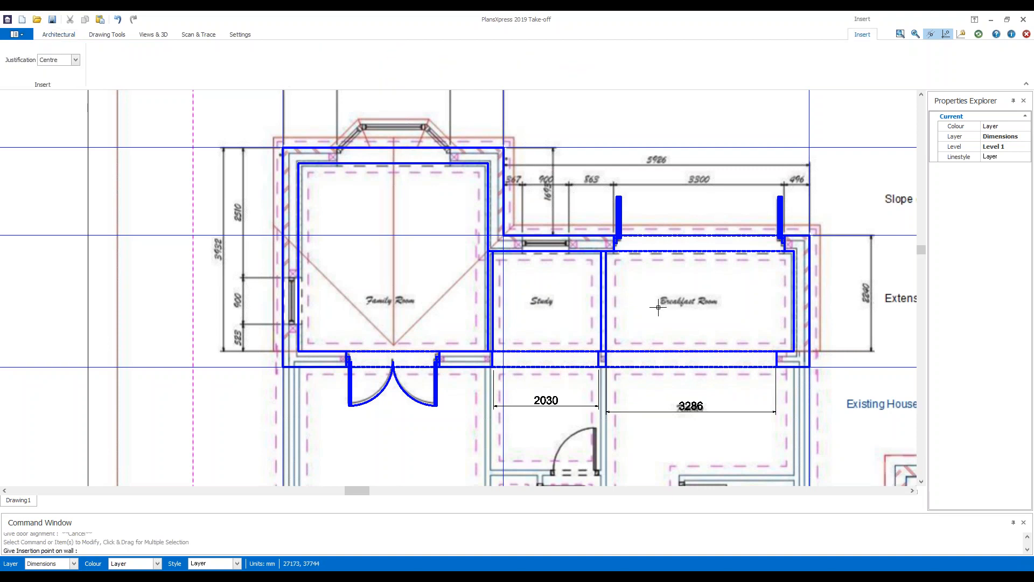
pyautogui.scroll(-1, 674, 329)
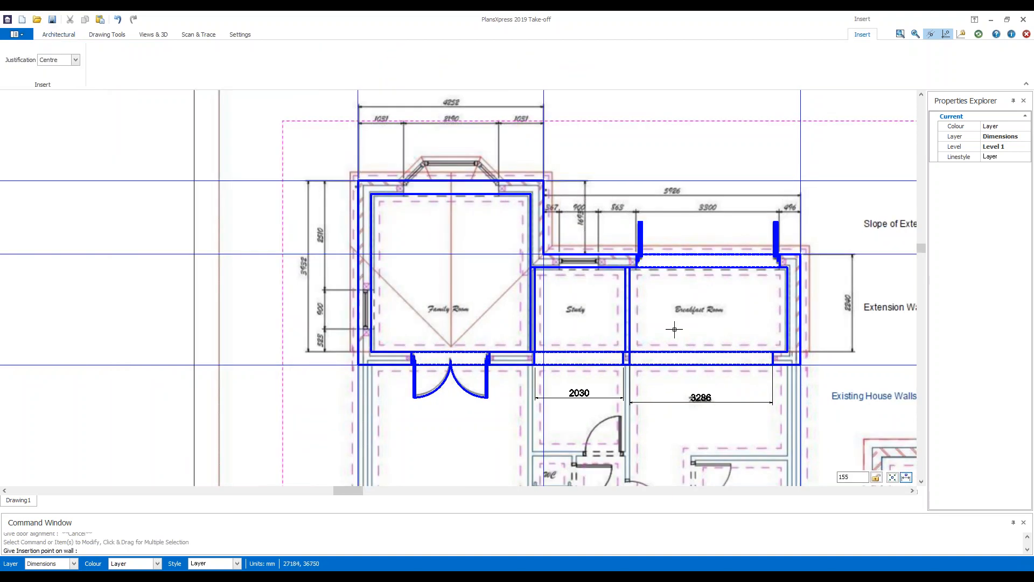
pyautogui.scroll(-1, 547, 199)
pyautogui.scroll(1, 550, 229)
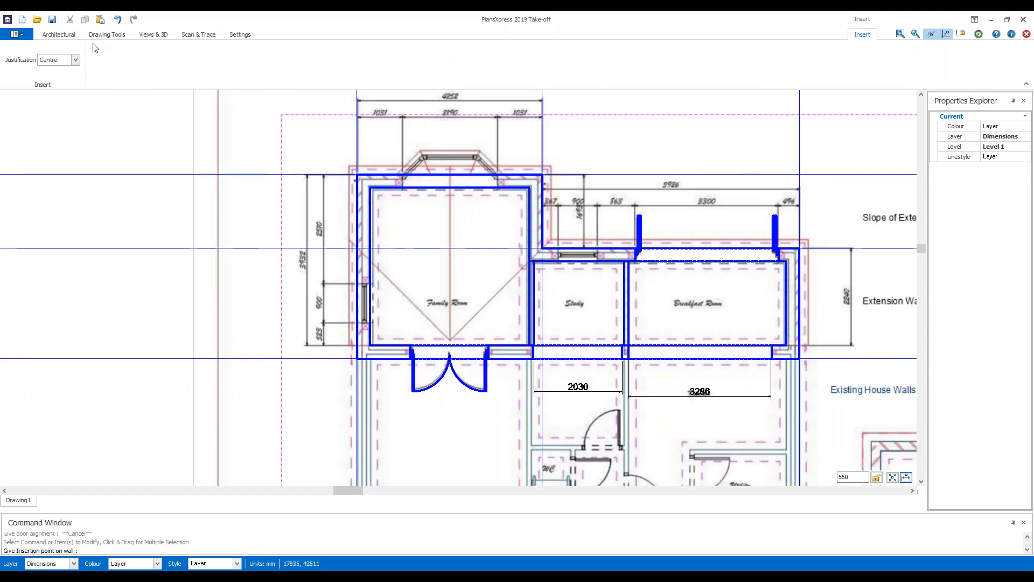
pyautogui.press('Escape')
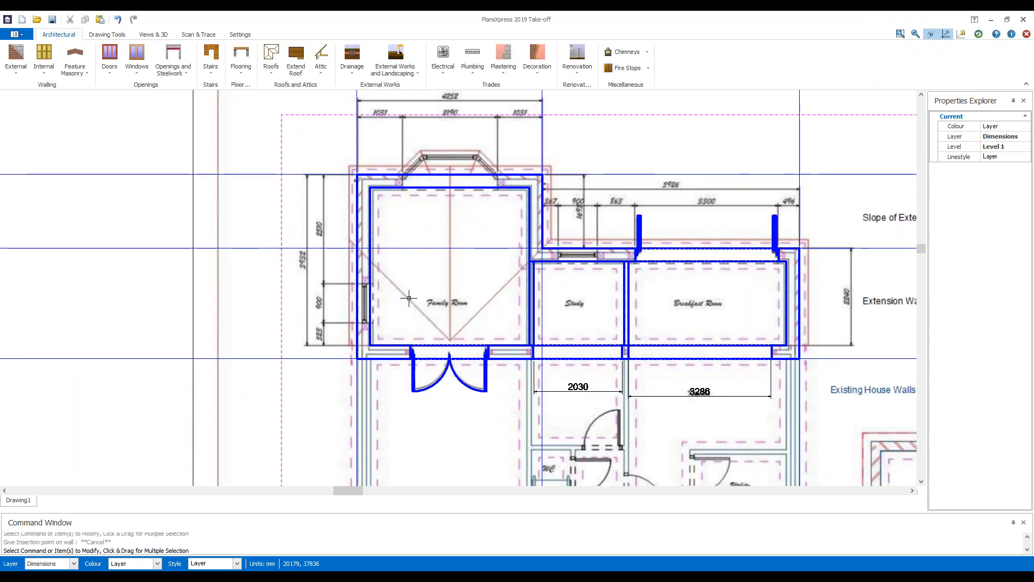
# Choose the PVCu standard 112C 600 X 1200 window and set its width to 0.9 m.
pyautogui.click(137, 70)
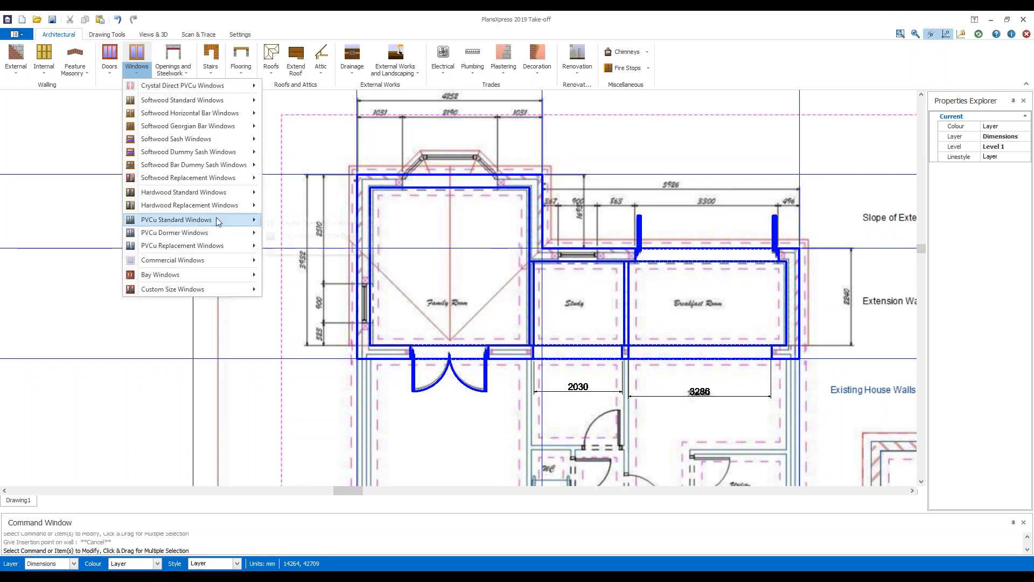
pyautogui.moveTo(216, 219)
pyautogui.moveTo(341, 249)
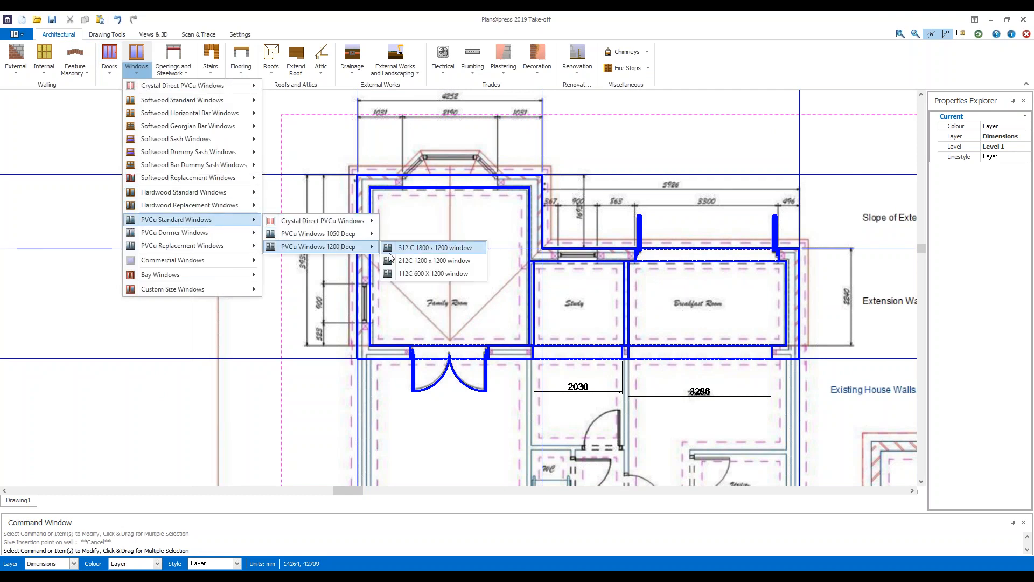
pyautogui.click(444, 275)
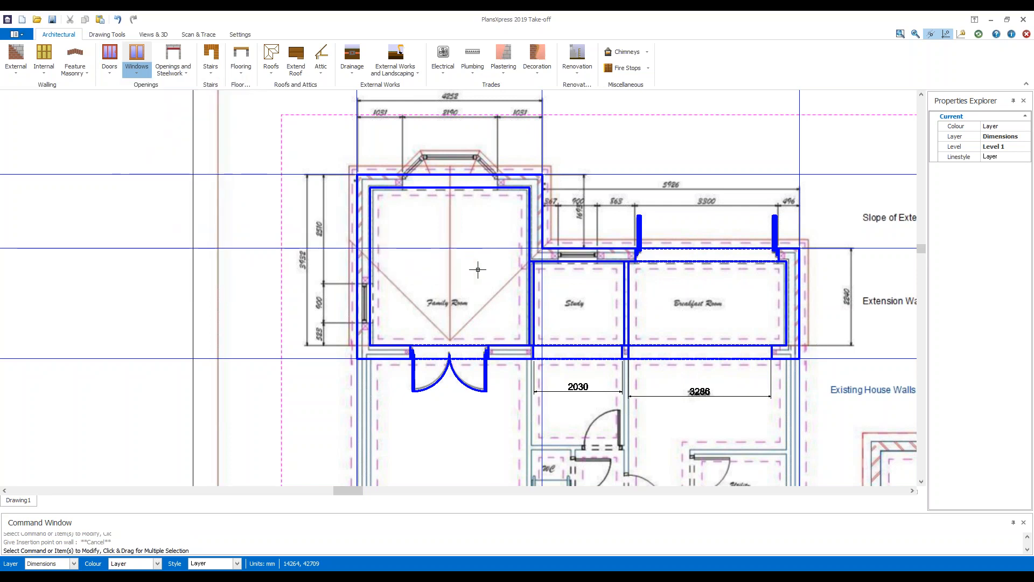
pyautogui.click(467, 231)
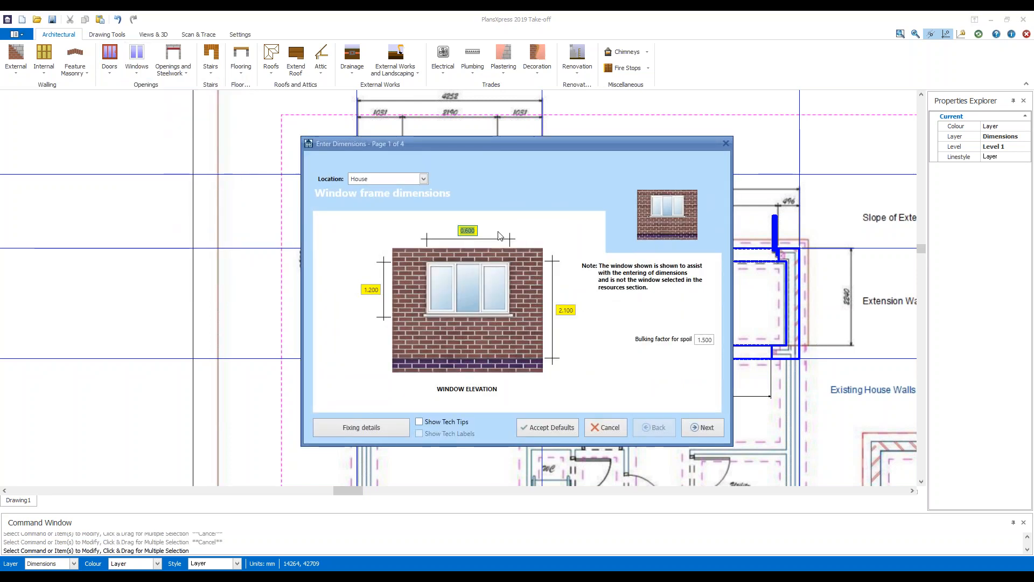
pyautogui.write('0.9')
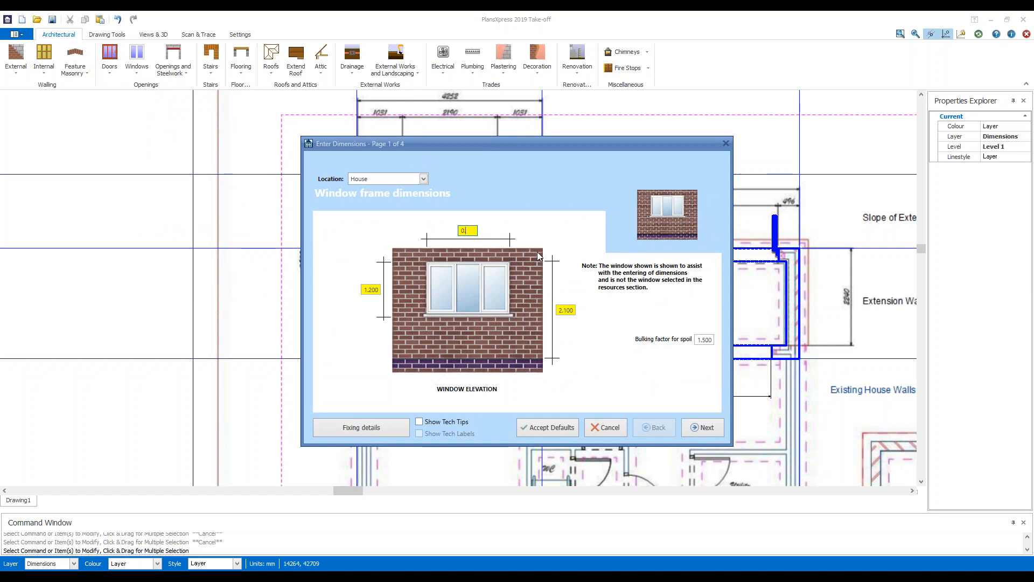
# Show the tech tips and labels, and review the window's lintel bearing, side fixing centres, lintel height and frame size.
pyautogui.click(384, 427)
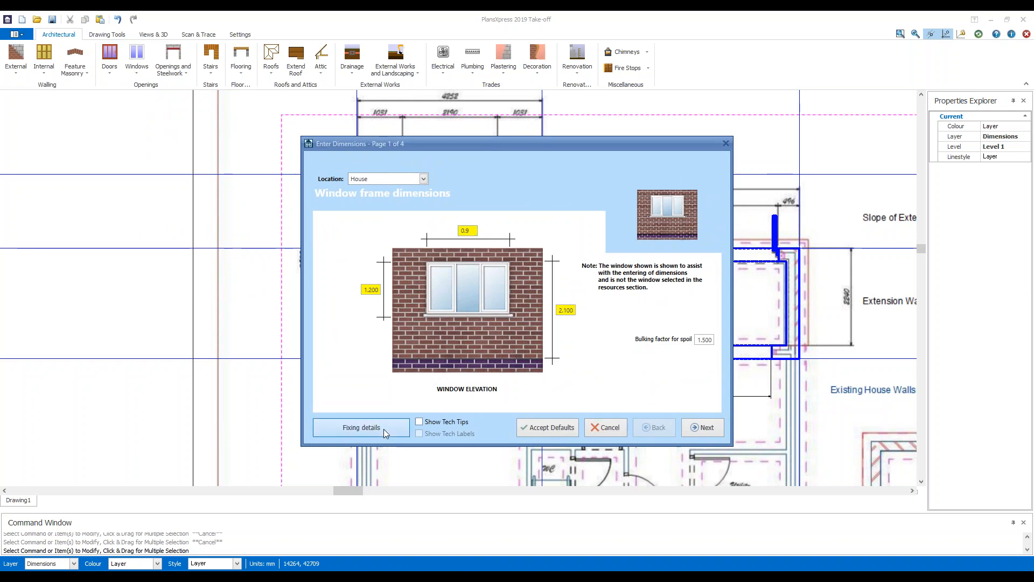
pyautogui.click(428, 422)
pyautogui.click(425, 434)
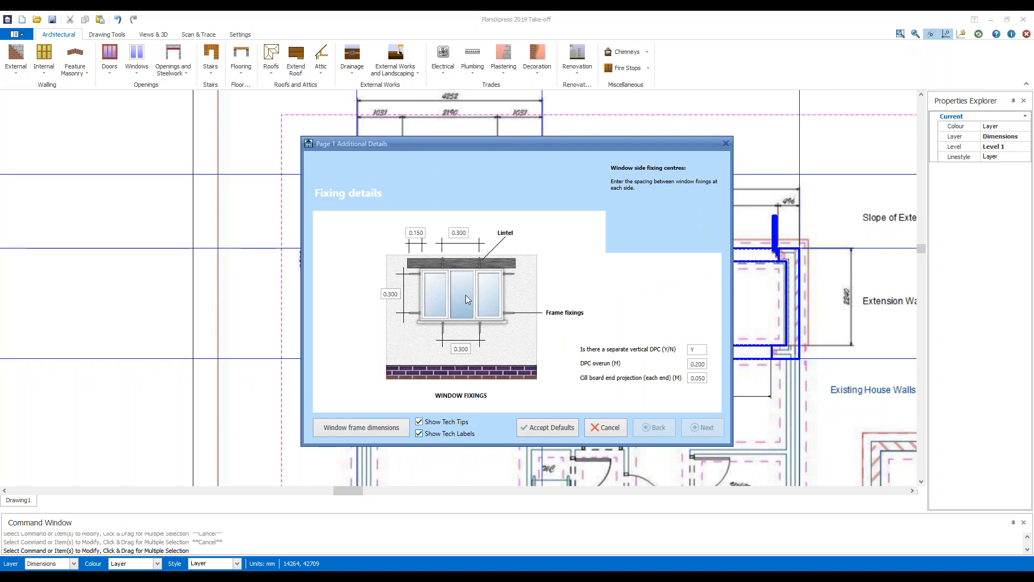
pyautogui.click(420, 234)
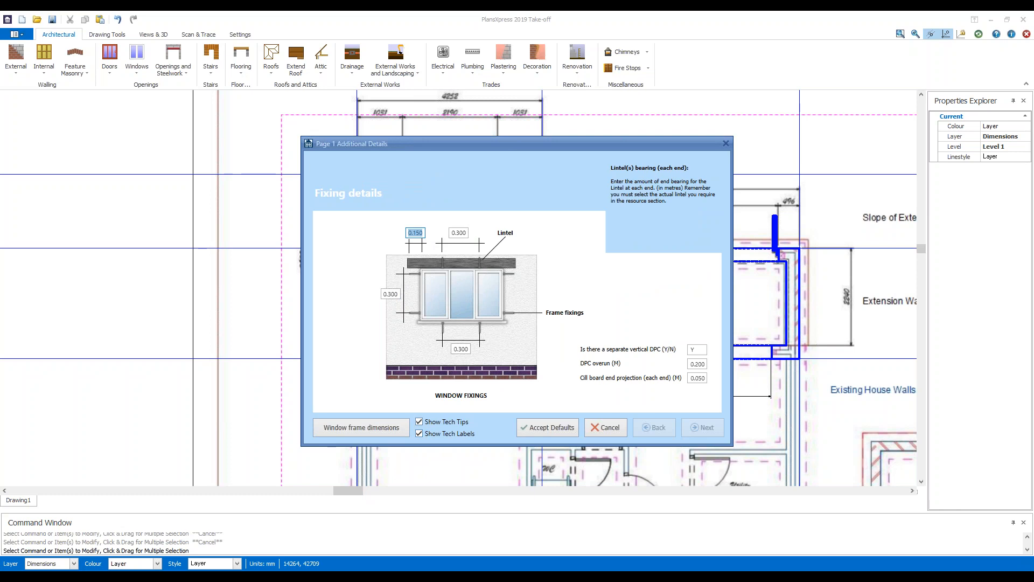
pyautogui.click(387, 292)
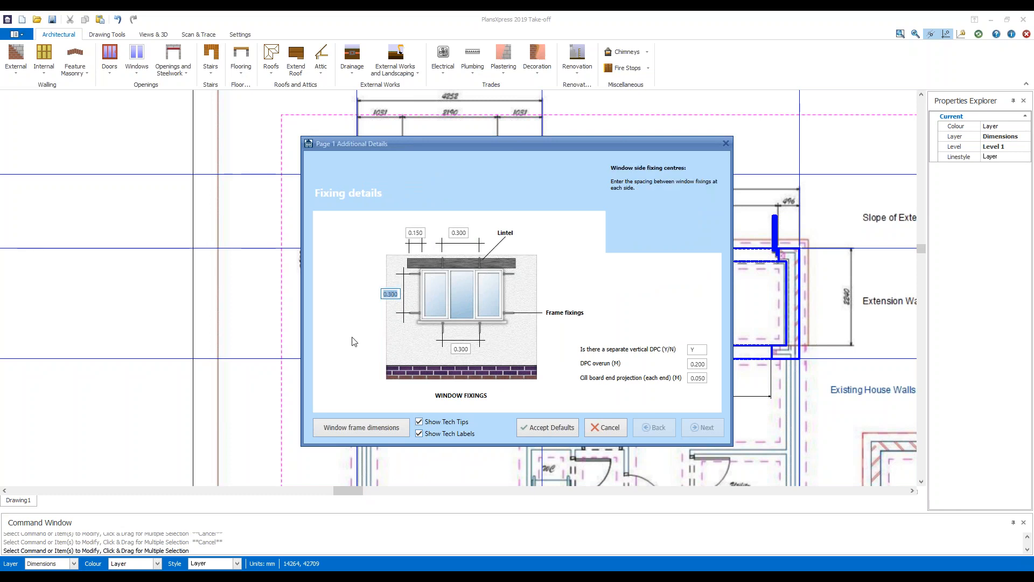
pyautogui.click(368, 431)
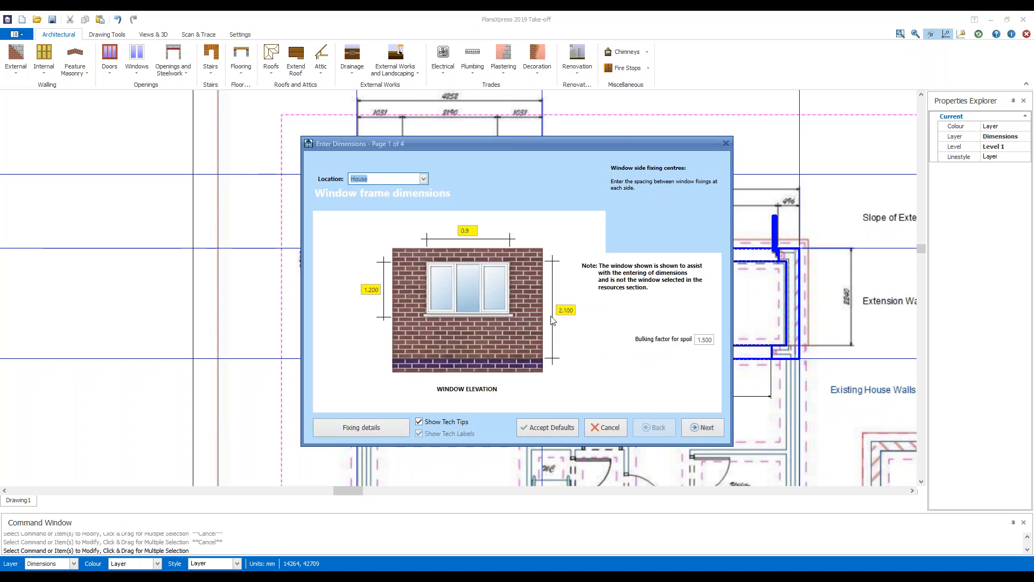
pyautogui.click(570, 311)
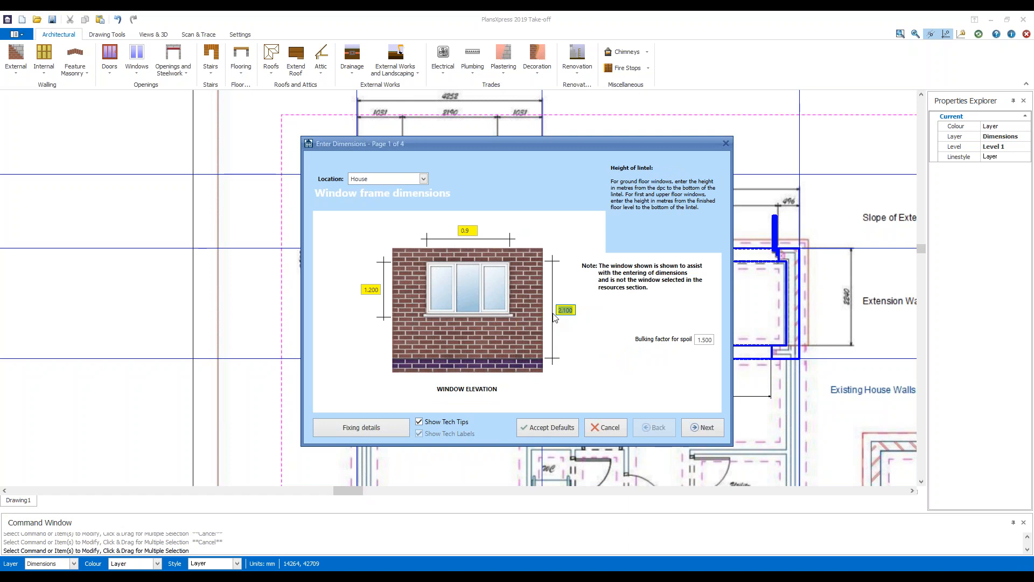
pyautogui.click(467, 231)
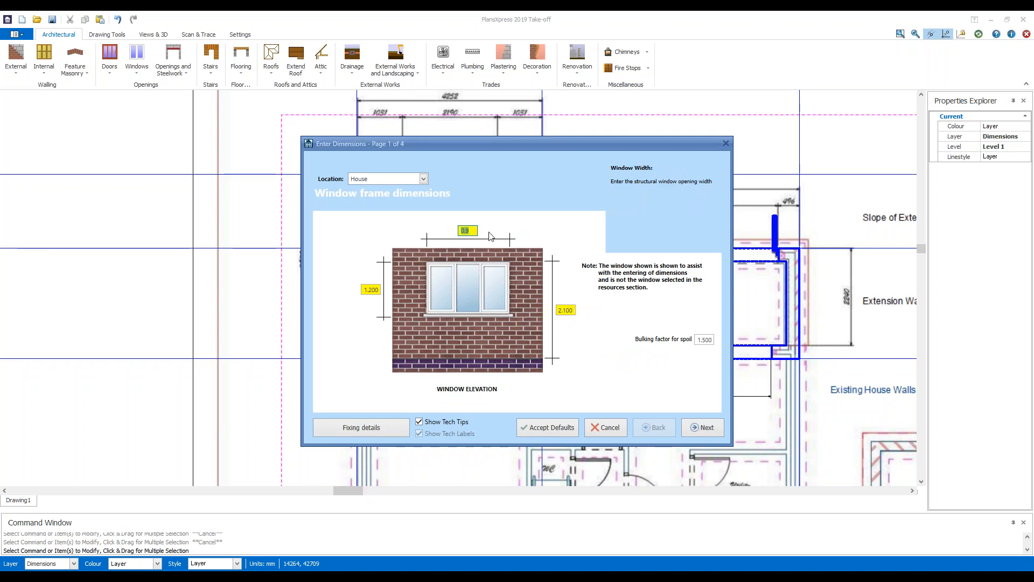
pyautogui.click(373, 287)
# Keep the window's default reveal and jamb, plastering and cill, and decoration details to finish its specification.
pyautogui.click(703, 427)
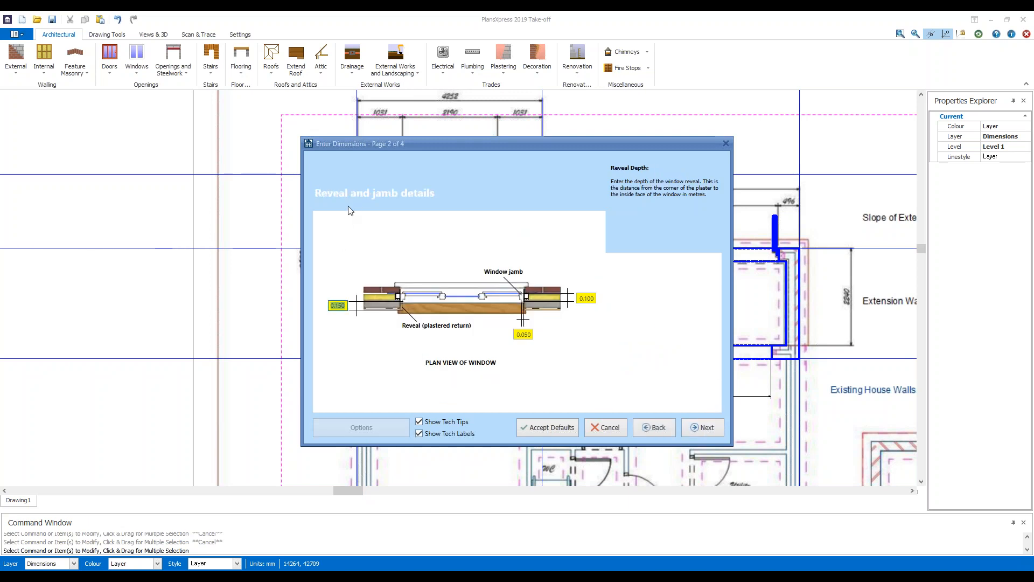
pyautogui.click(708, 428)
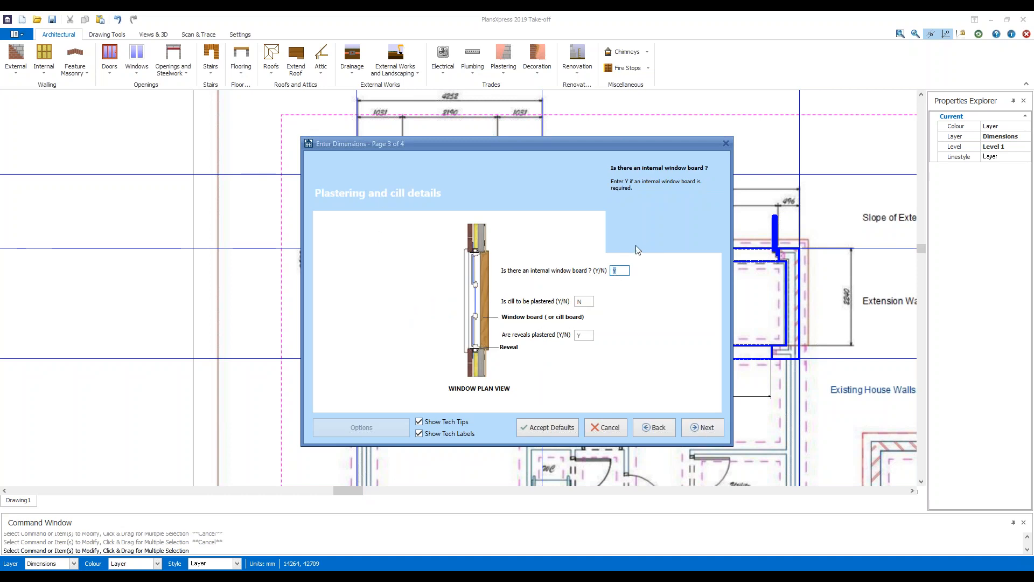
pyautogui.click(710, 428)
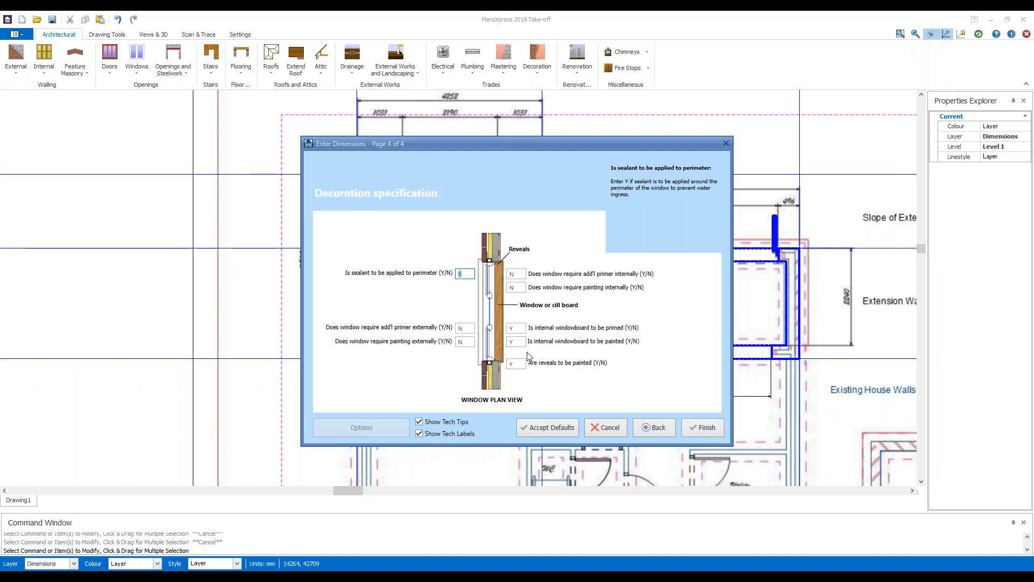
pyautogui.click(700, 427)
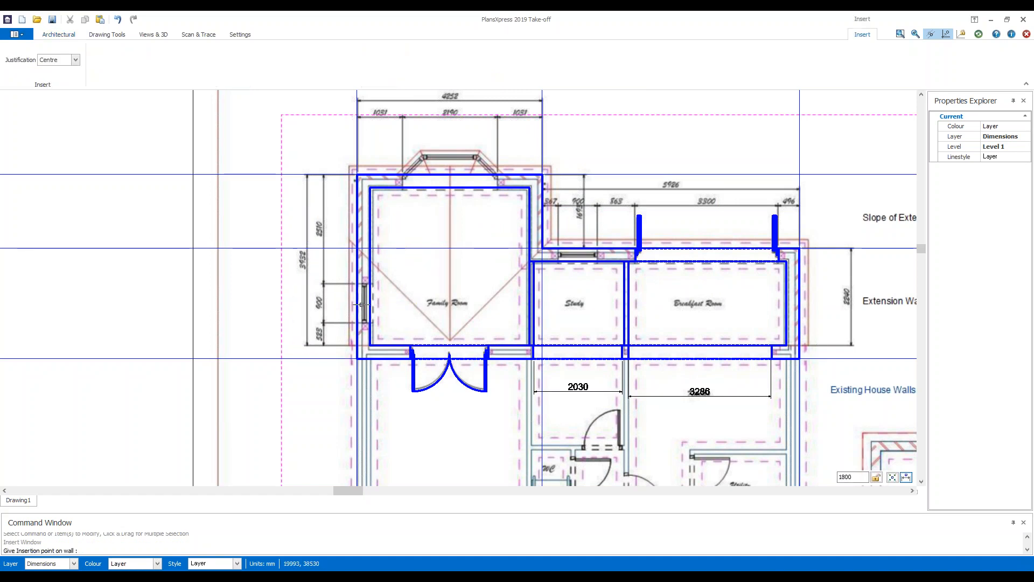
# Insert the 0.9 m window at the 900 openings in the Family Room's left wall and the Study's upper wall.
pyautogui.scroll(3, 360, 305)
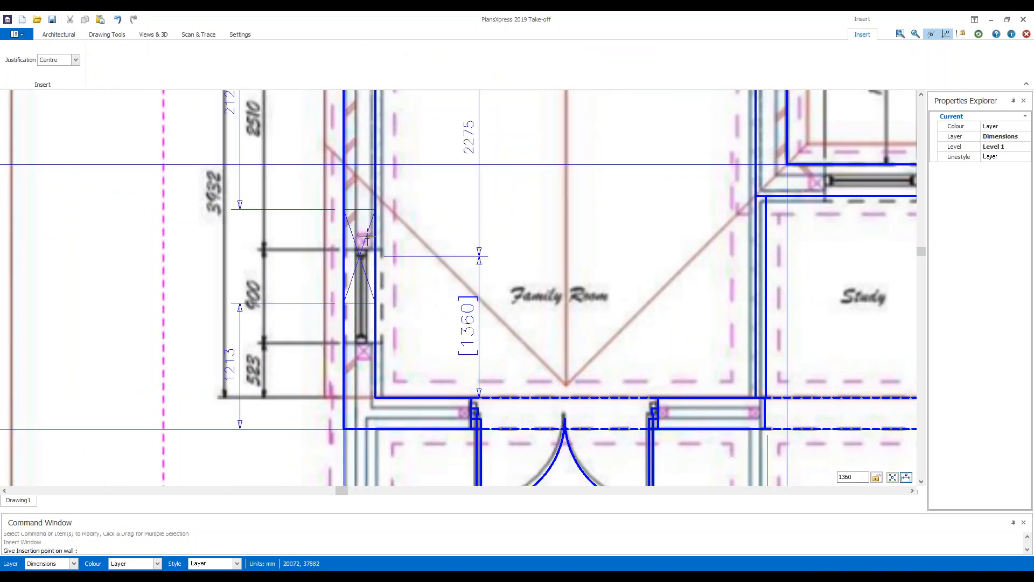
pyautogui.click(370, 296)
pyautogui.scroll(-2, 366, 296)
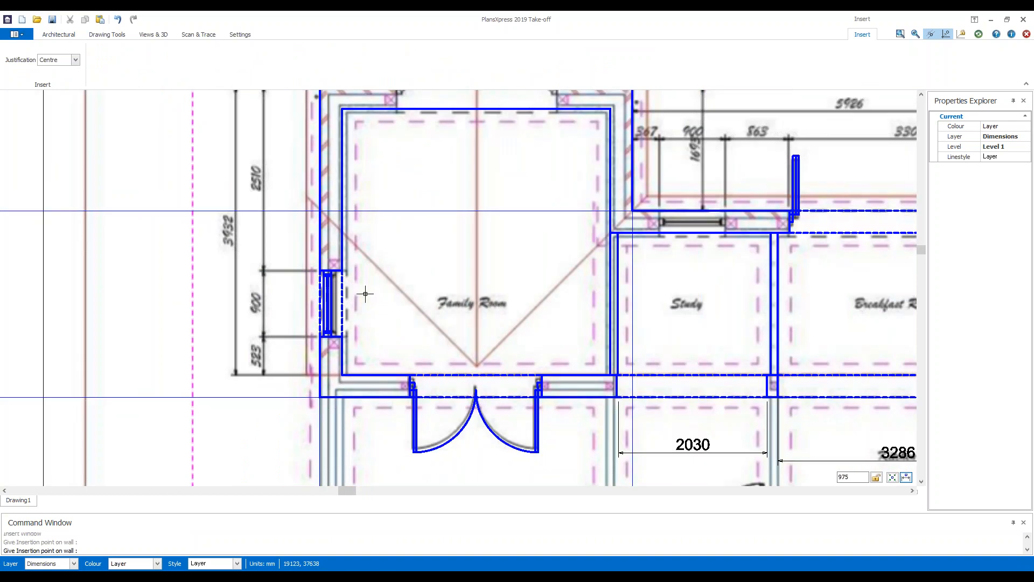
pyautogui.click(692, 232)
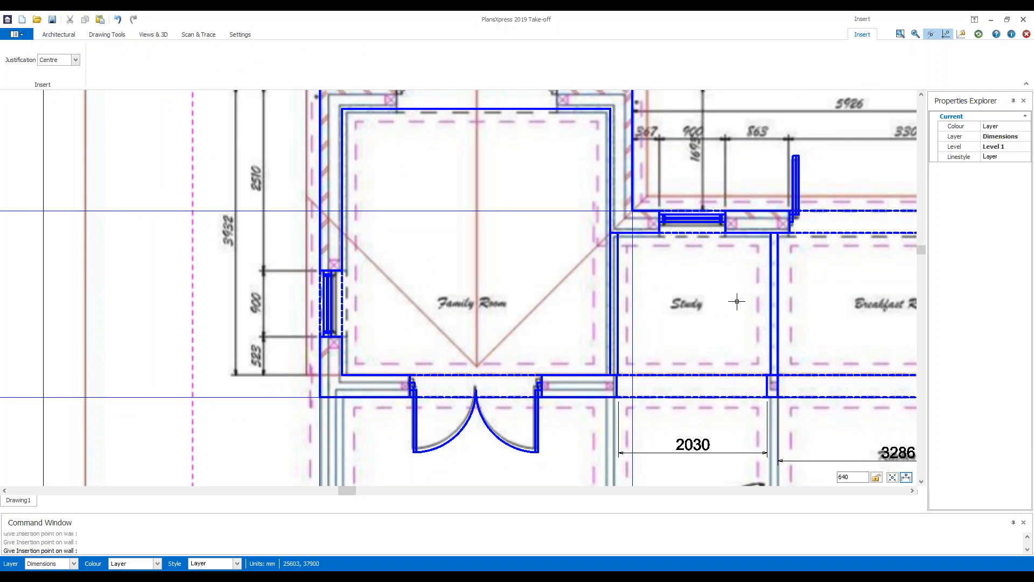
pyautogui.press('Escape')
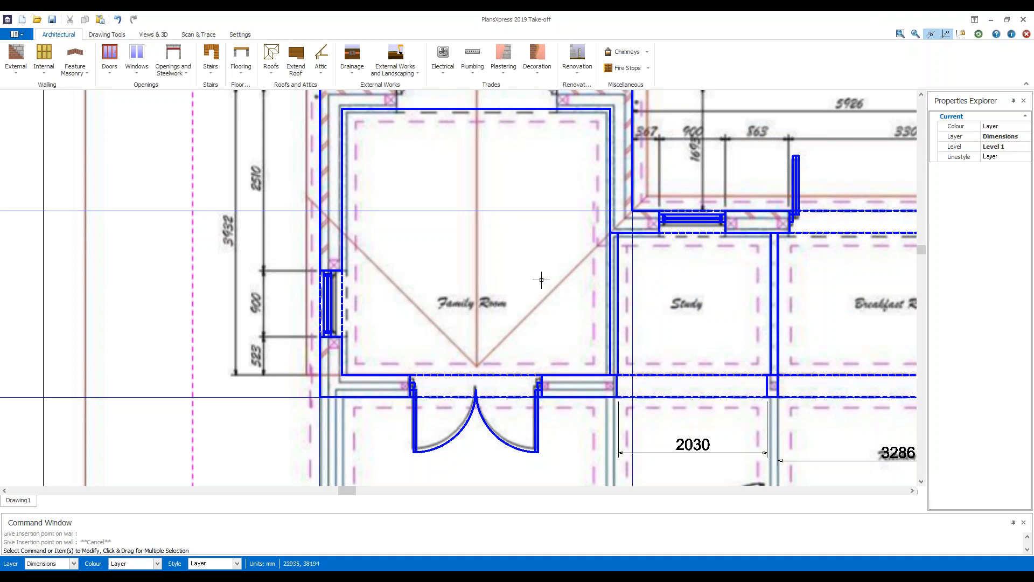
# Check the Family Room window's details, and change its wall's external side to Right.
pyautogui.scroll(-1, 542, 279)
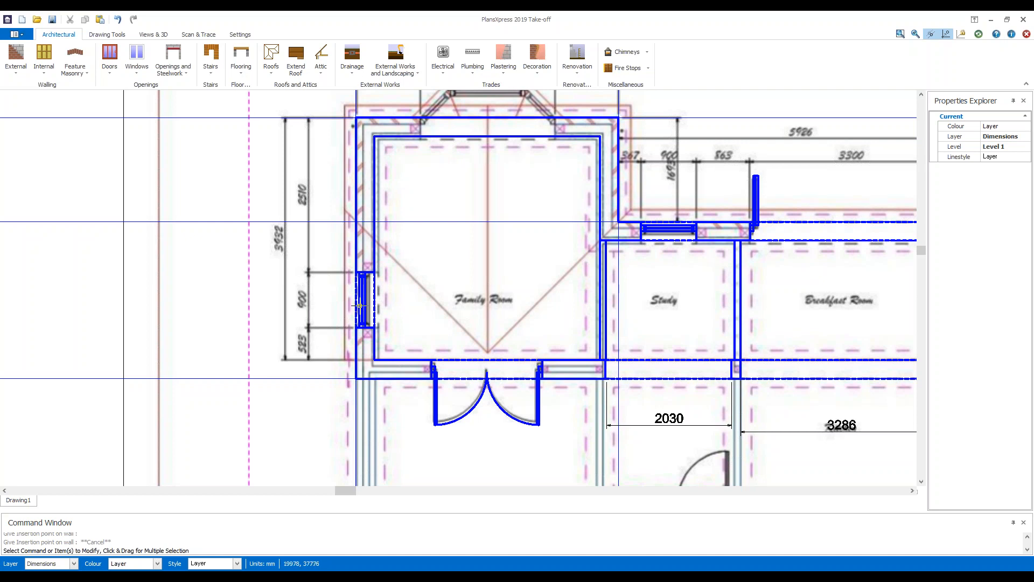
pyautogui.moveTo(360, 305)
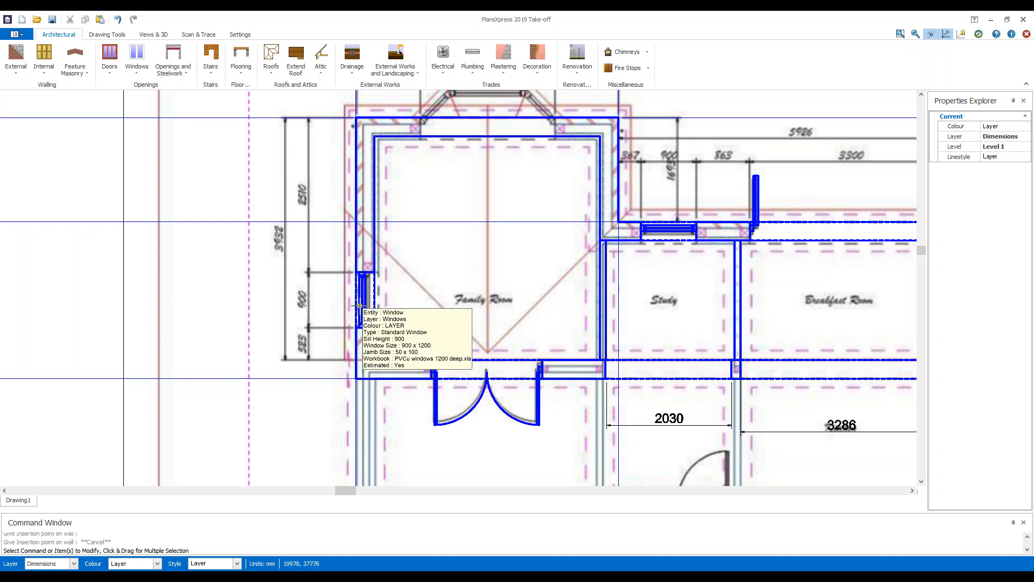
pyautogui.click(355, 244)
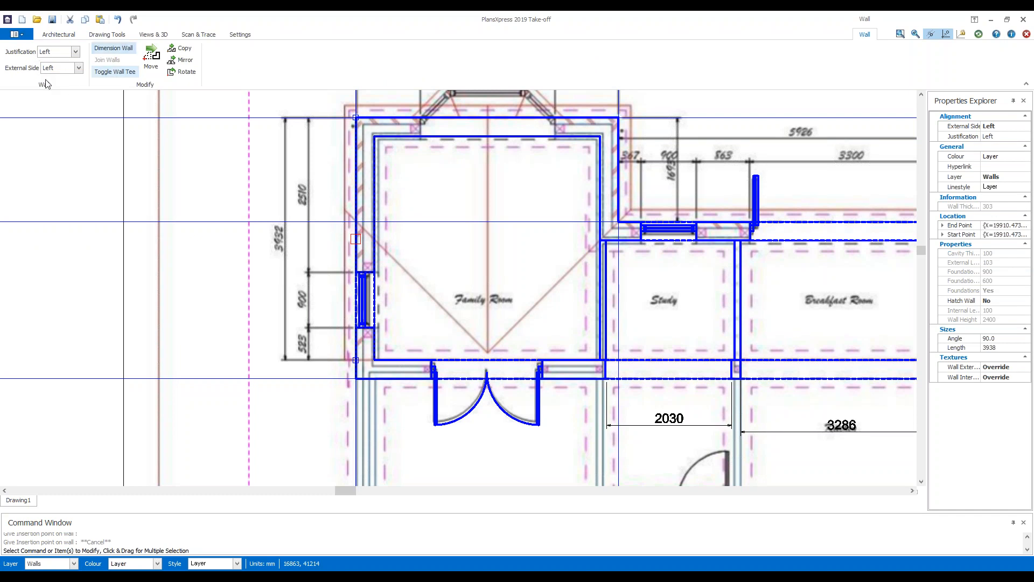
pyautogui.click(79, 68)
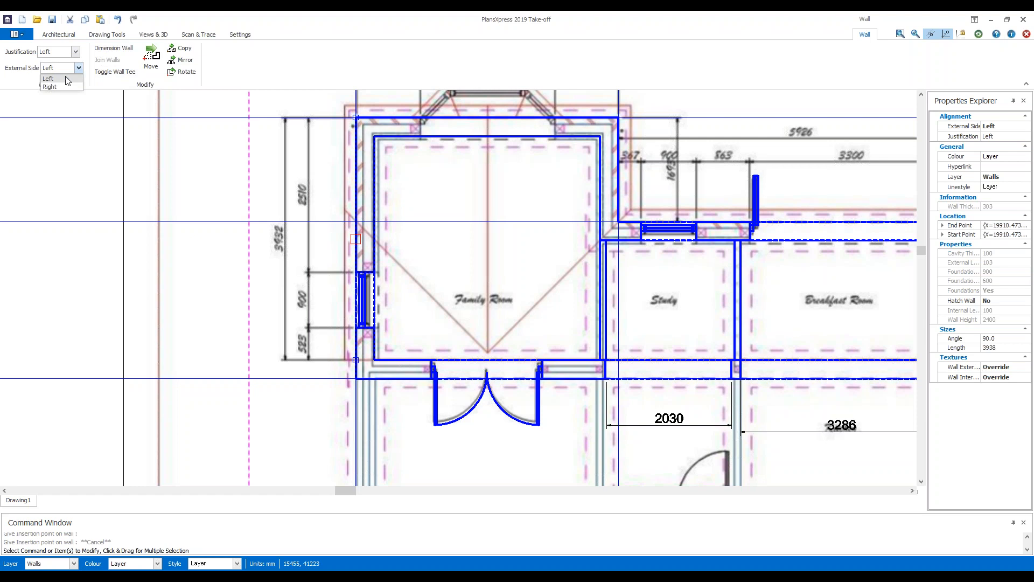
pyautogui.click(60, 88)
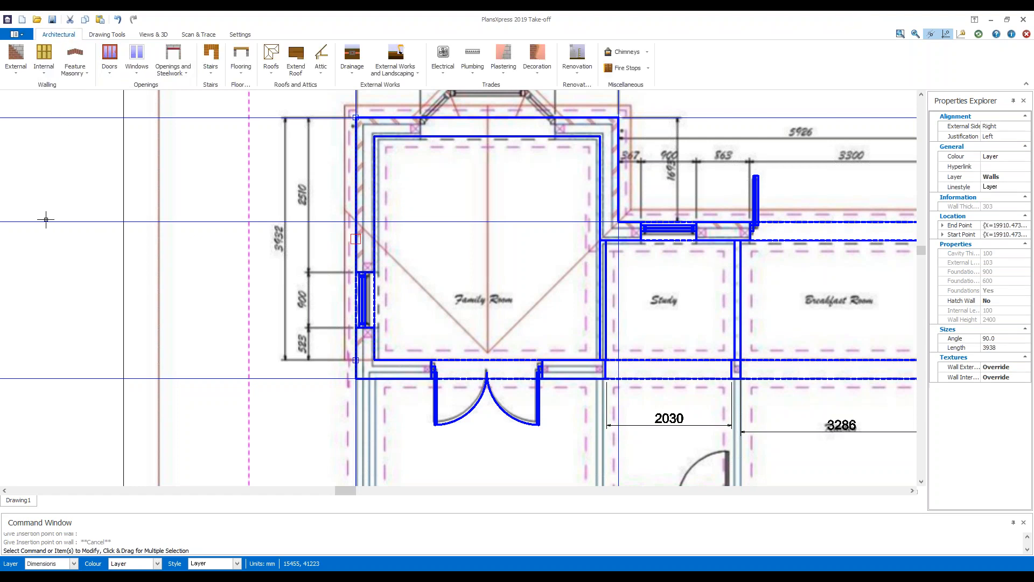
pyautogui.click(979, 34)
pyautogui.press('Escape')
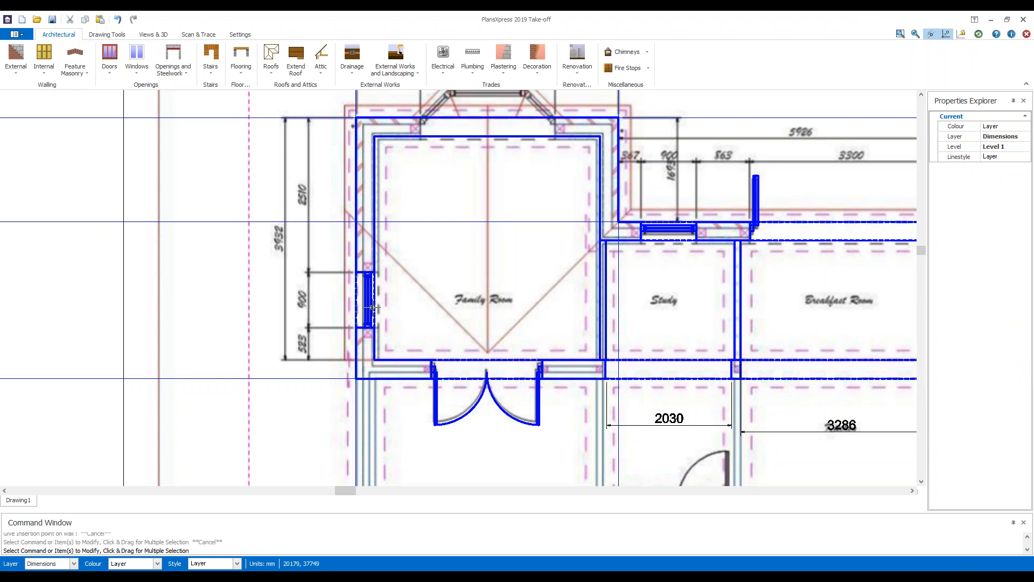
# Set the external side of the Family Room's left wall to Left.
pyautogui.click(375, 249)
pyautogui.click(71, 68)
pyautogui.click(48, 79)
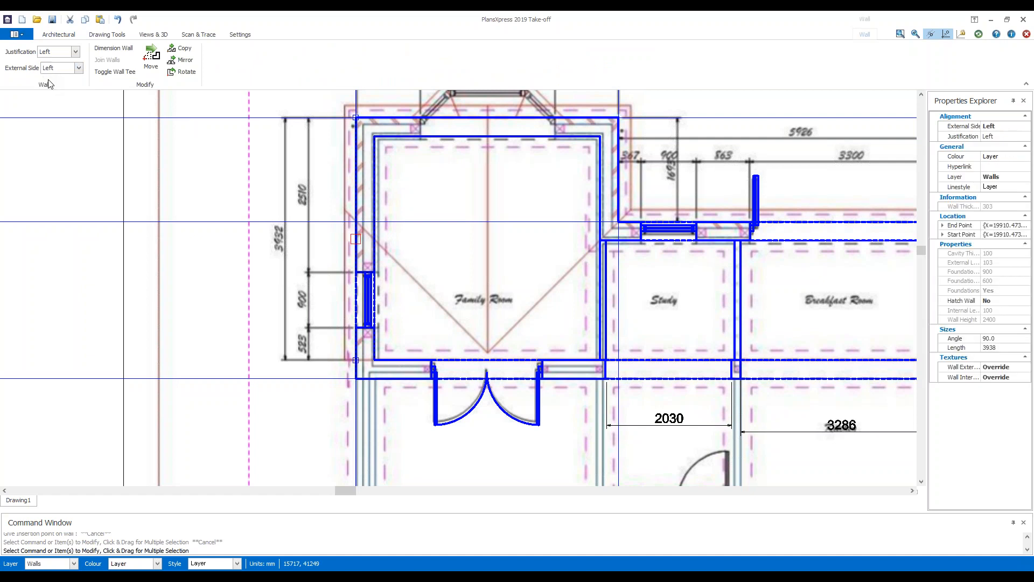
pyautogui.click(979, 34)
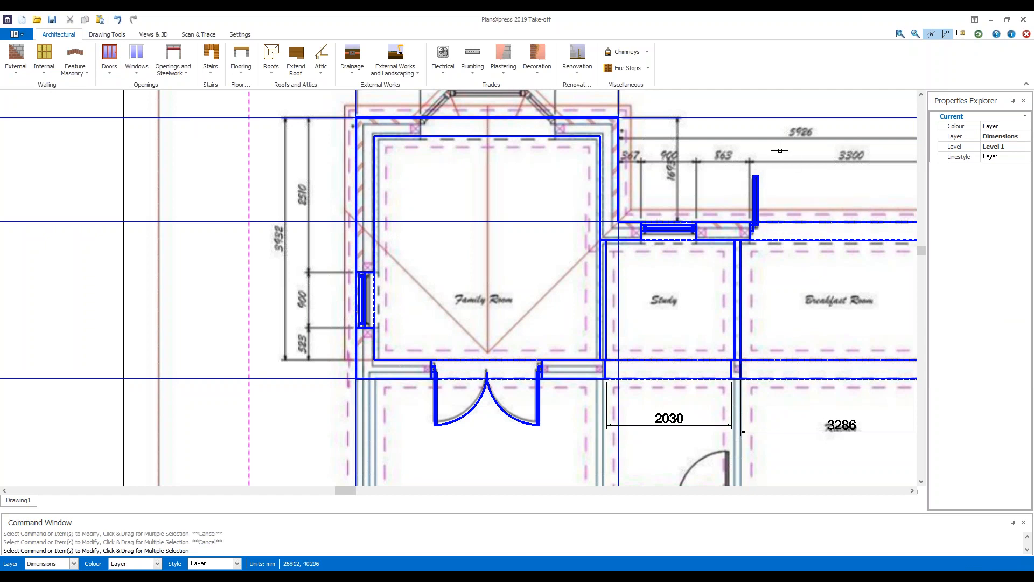
# Look through the bay window types and the sizes offered for PVCu standard bay windows.
pyautogui.scroll(-1, 262, 342)
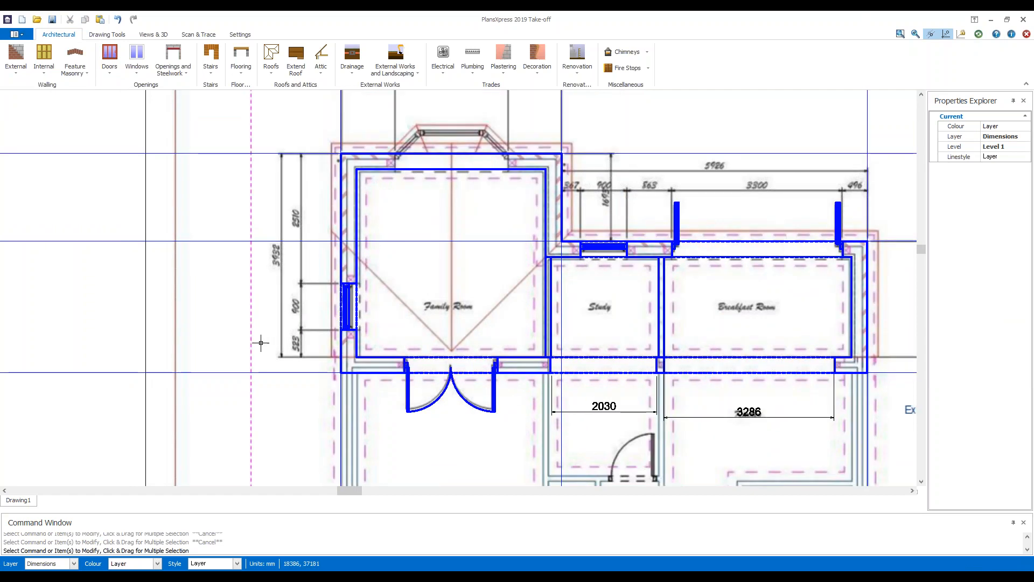
pyautogui.scroll(-1, 417, 243)
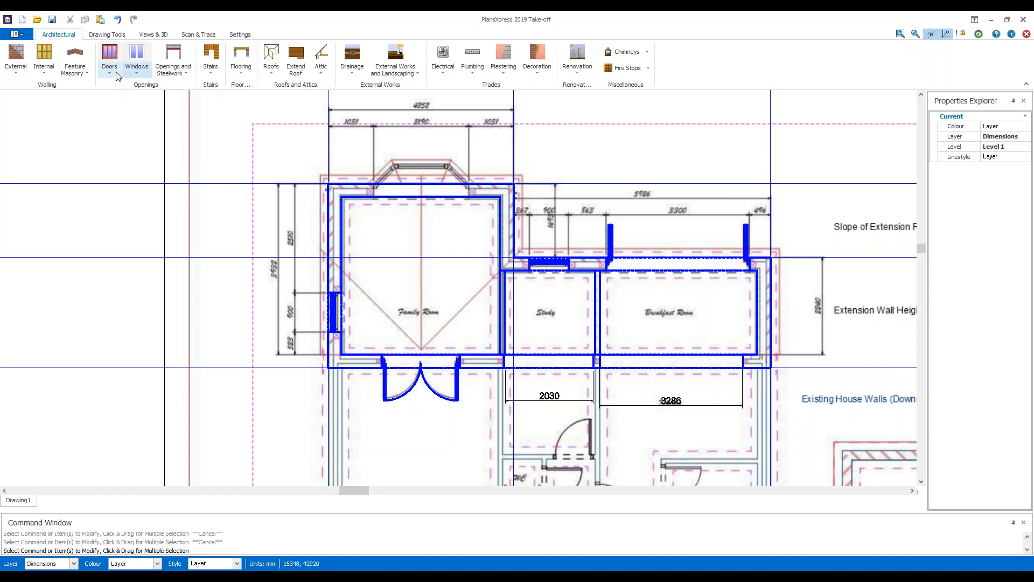
pyautogui.click(137, 65)
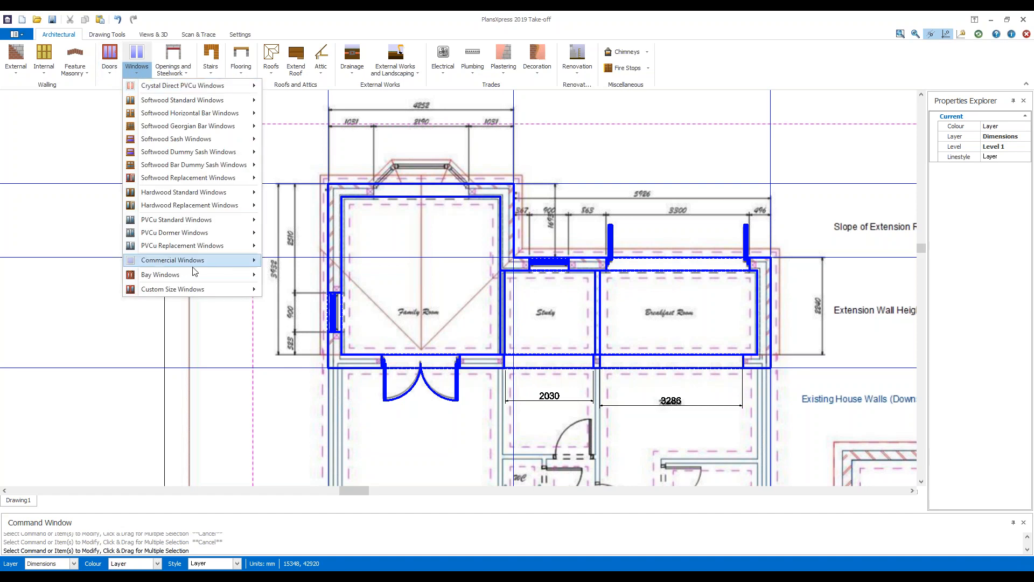
pyautogui.moveTo(195, 274)
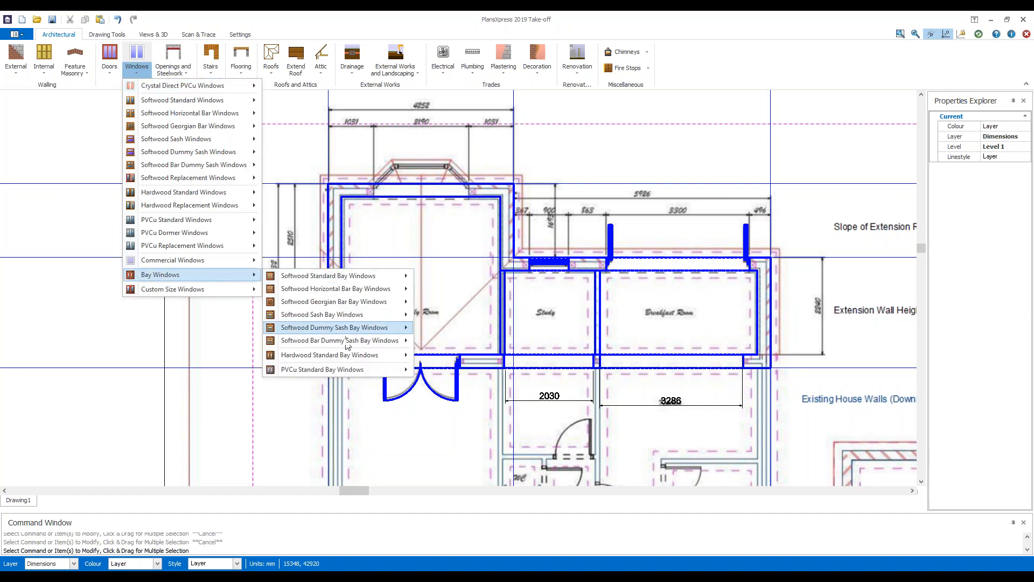
pyautogui.moveTo(360, 373)
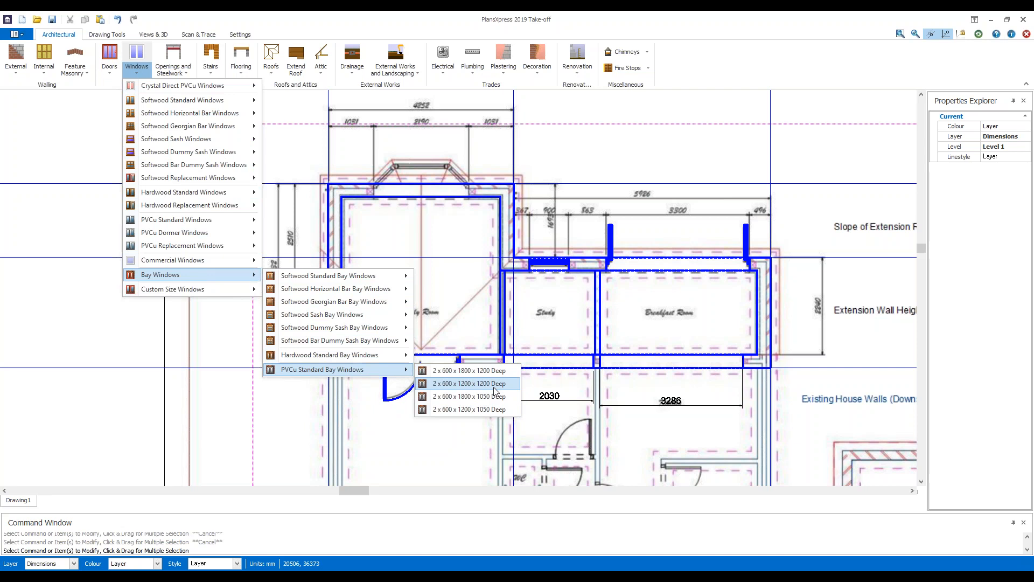
pyautogui.click(99, 331)
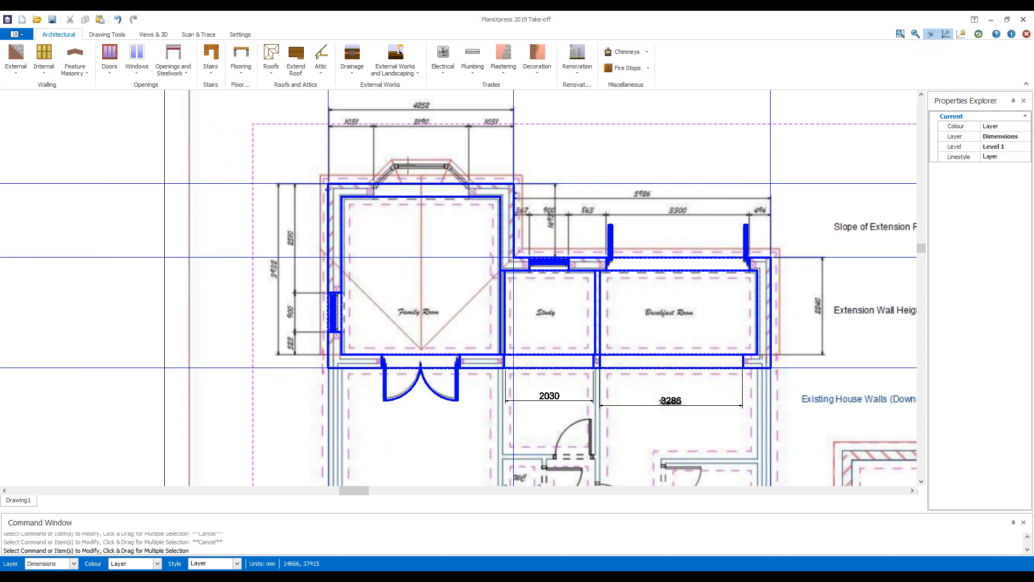
# Start a linear dimension for the bay window in the Family Room's upper wall.
pyautogui.scroll(2, 410, 164)
pyautogui.scroll(2, 422, 156)
pyautogui.click(107, 34)
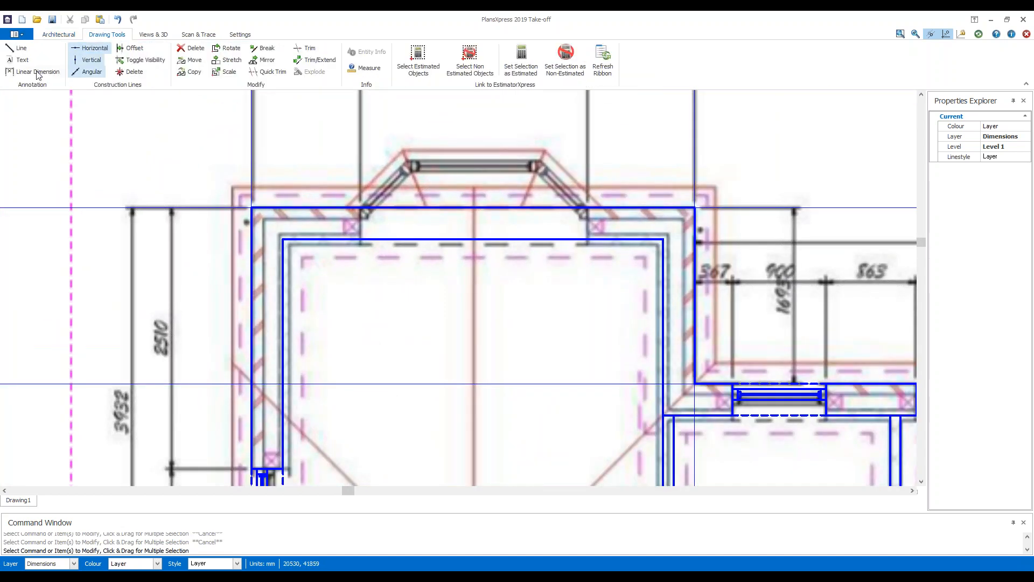
pyautogui.click(33, 71)
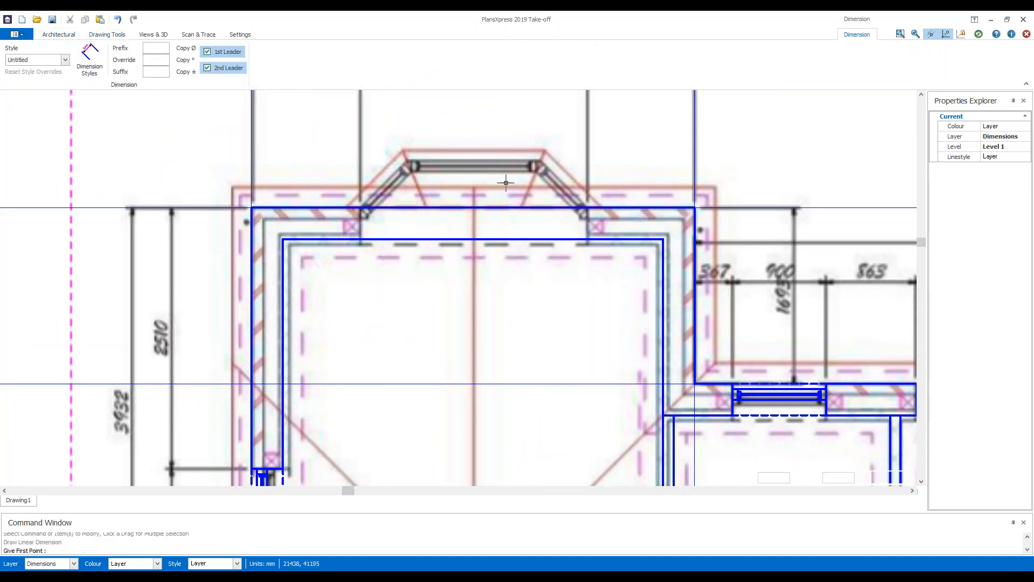
# Measure the width of the bay window's front pane on the traced plan without placing a dimension.
pyautogui.click(414, 167)
pyautogui.click(532, 167)
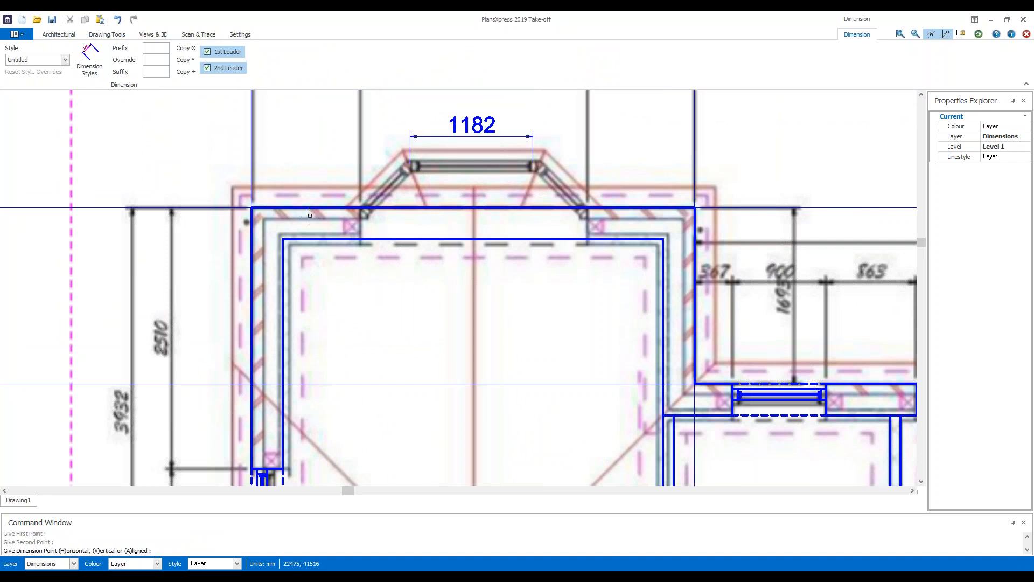
pyautogui.press('Escape')
pyautogui.press('Escape')
# Start inserting a PVCu Standard Bay Window of size 2 x 600 x 1200 x 1200 Deep.
pyautogui.click(59, 34)
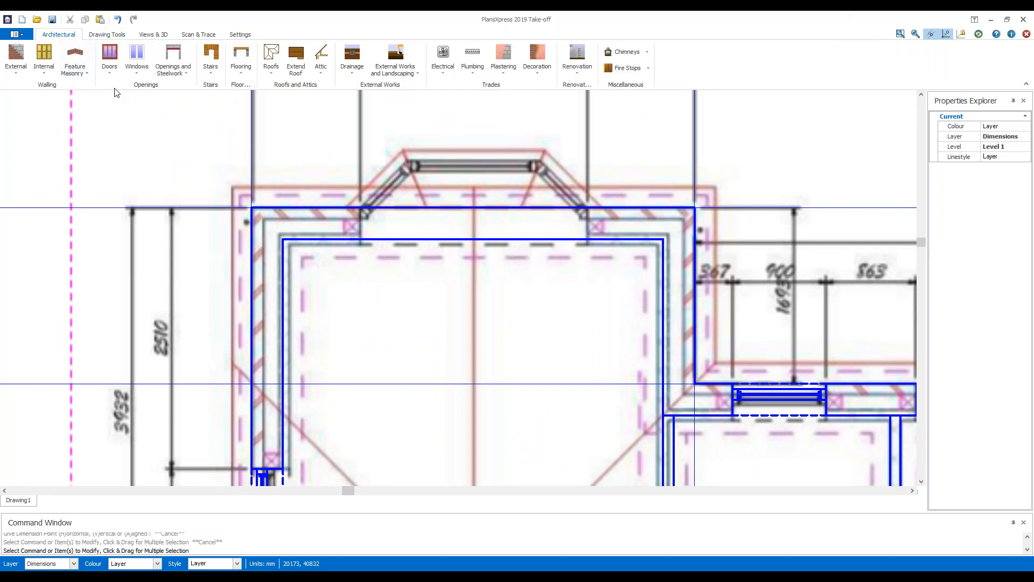
pyautogui.click(137, 59)
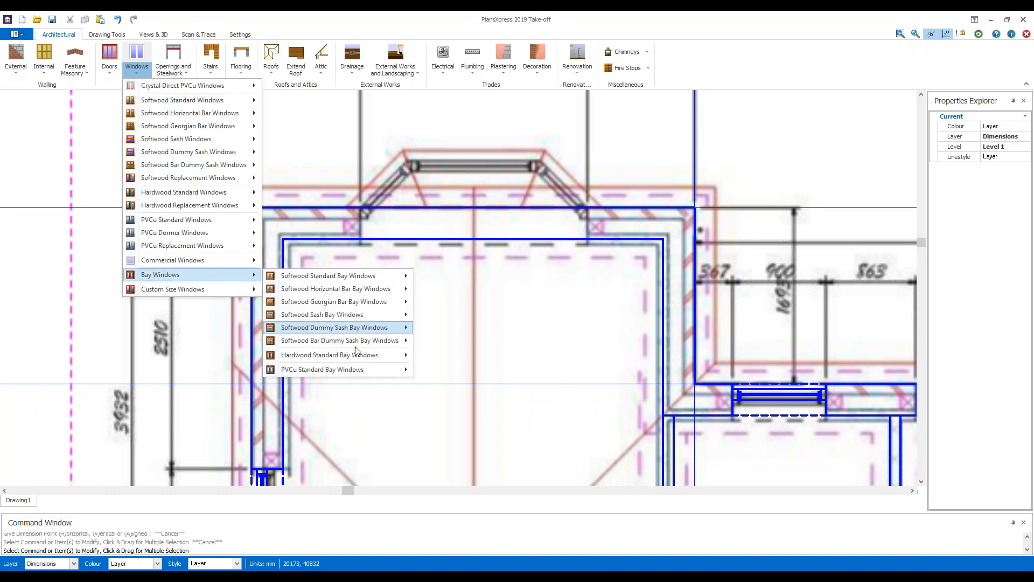
pyautogui.moveTo(345, 375)
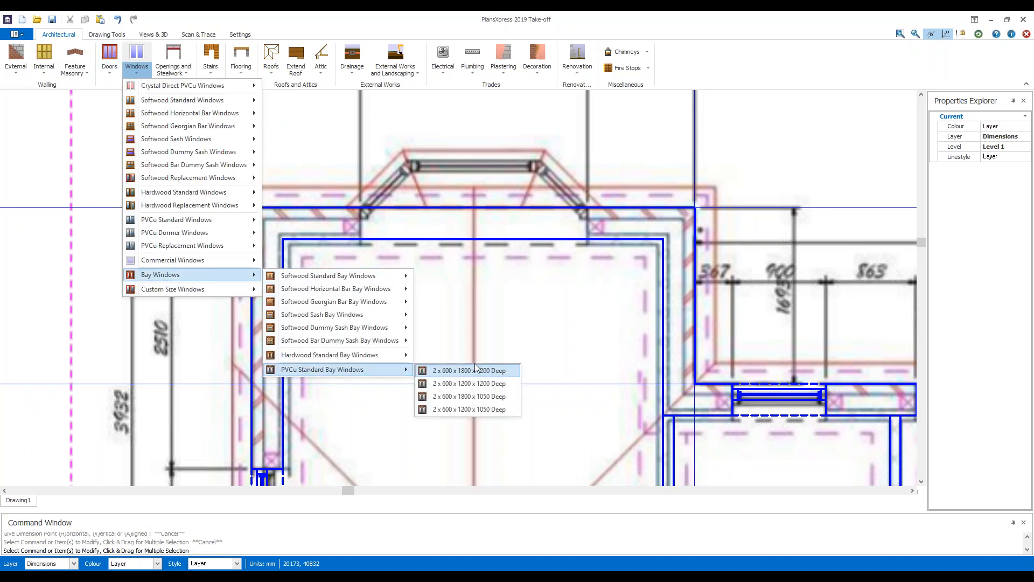
pyautogui.click(496, 388)
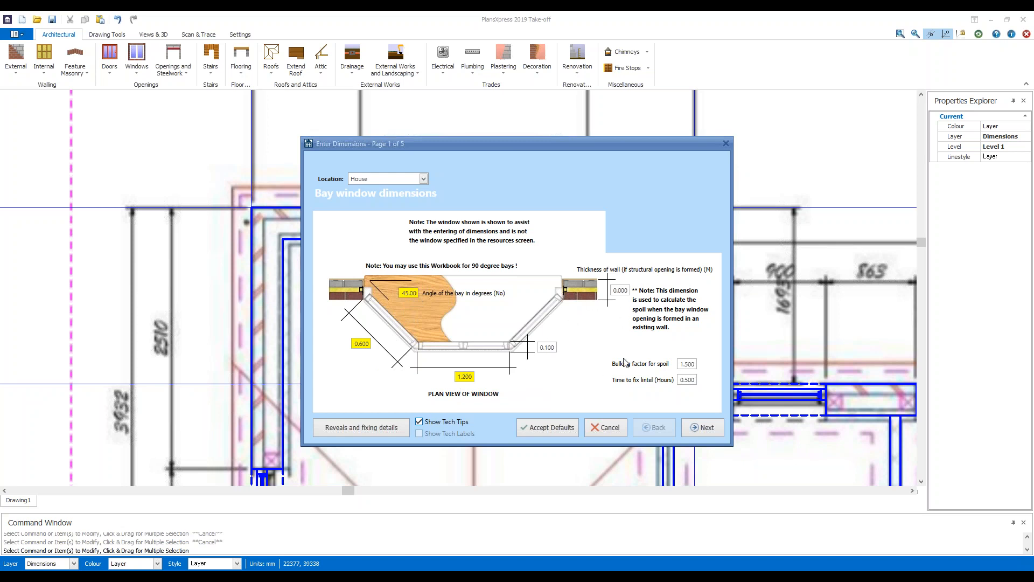
# Review the bay window's dimensions, fixings, reveals, plastering and decoration settings, keep all the defaults and finish the specification.
pyautogui.click(619, 290)
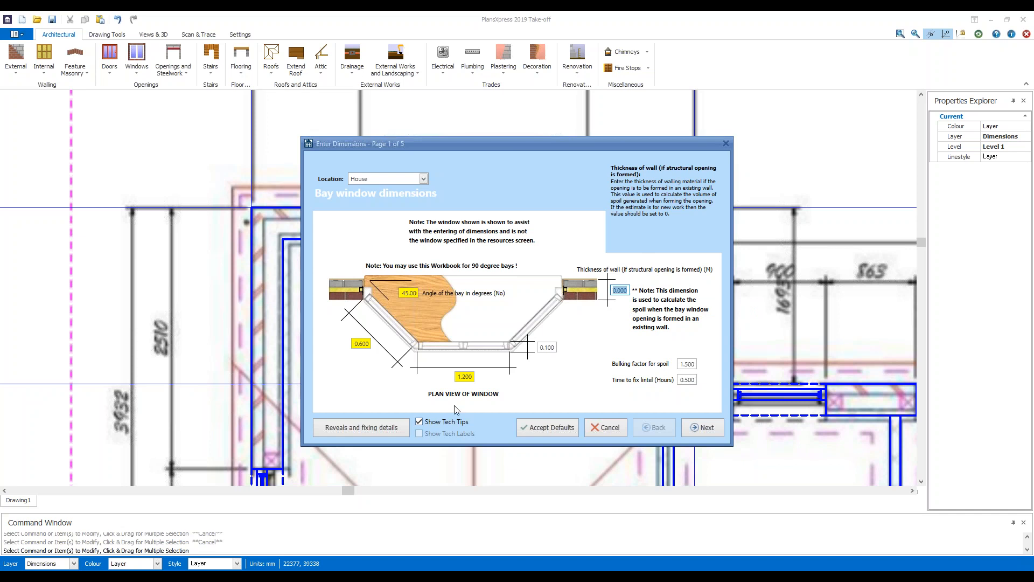
pyautogui.click(382, 428)
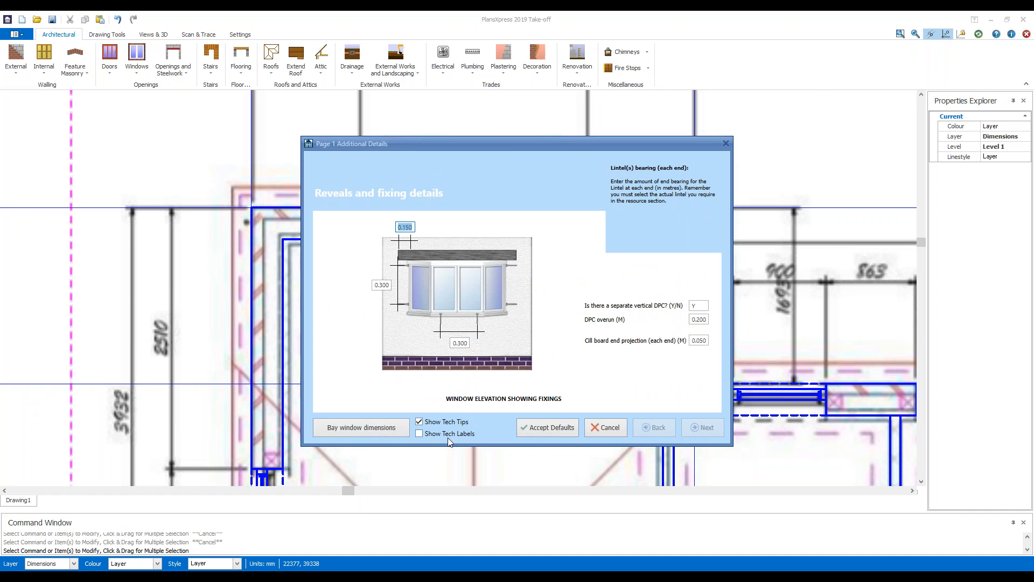
pyautogui.click(354, 431)
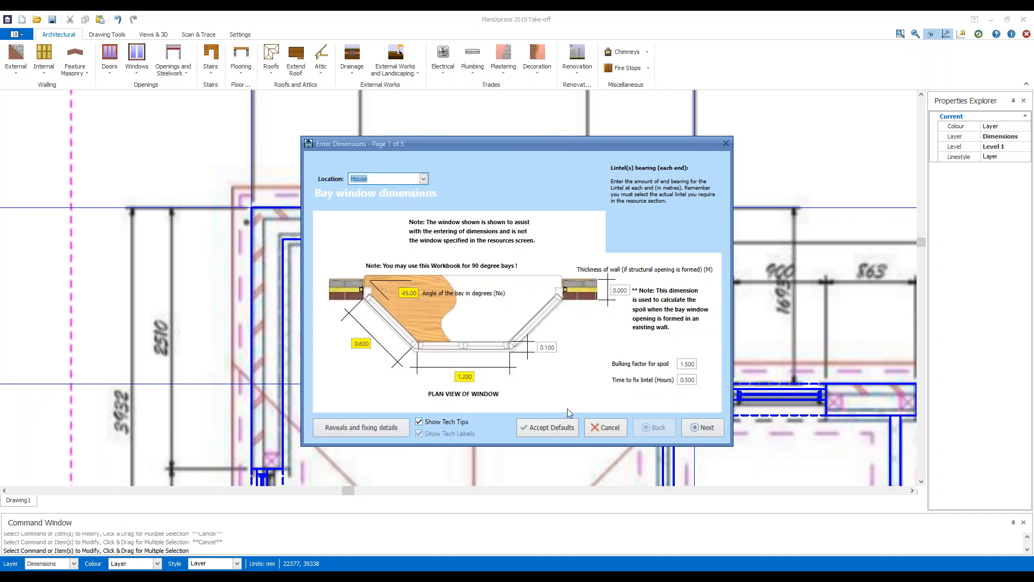
pyautogui.click(701, 427)
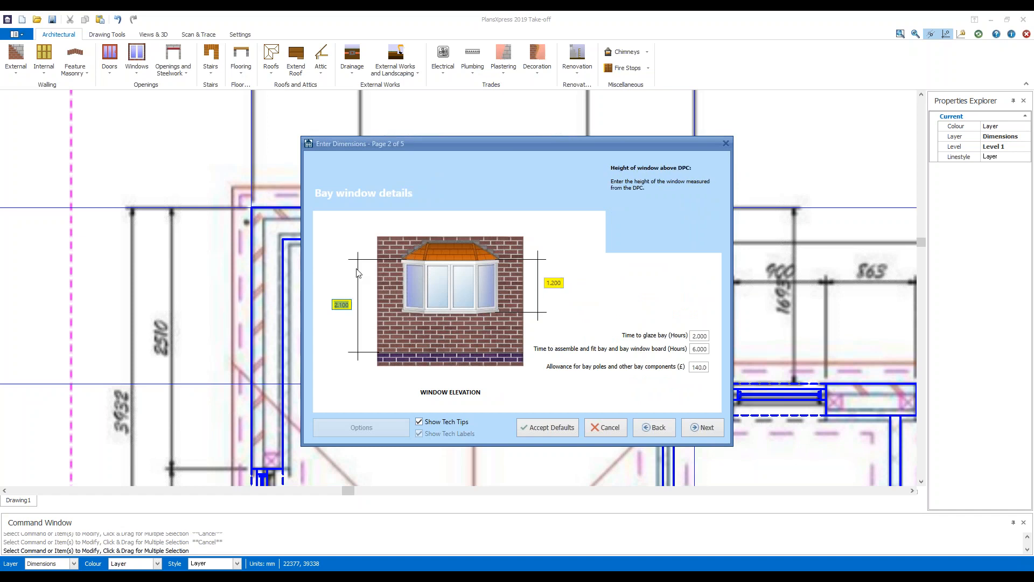
pyautogui.click(709, 429)
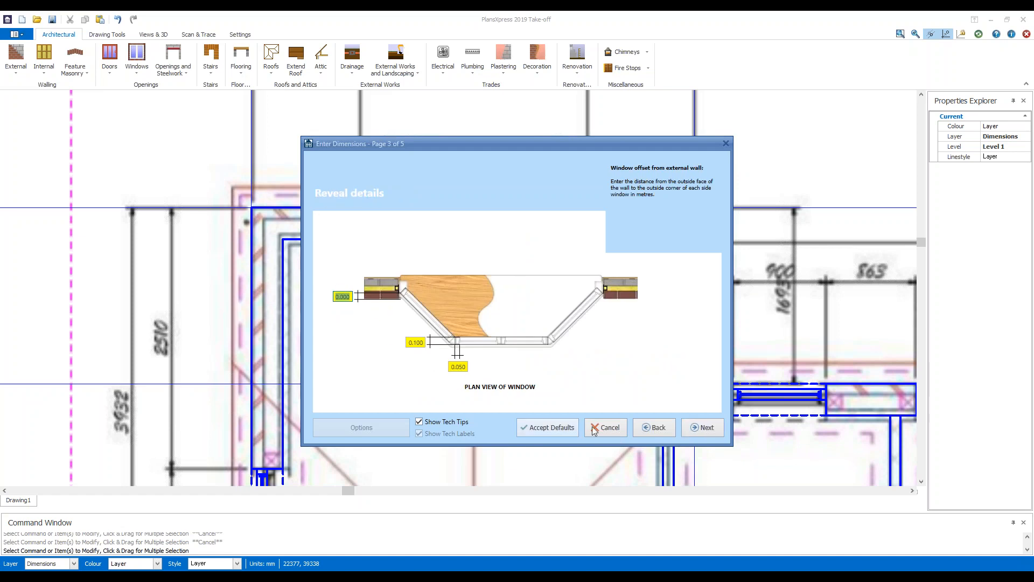
pyautogui.click(697, 434)
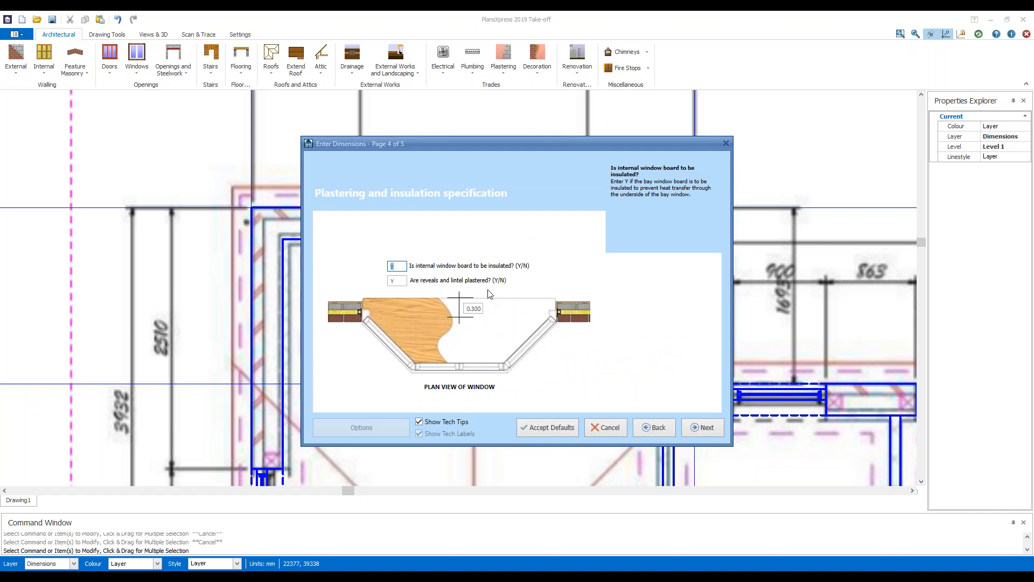
pyautogui.click(706, 427)
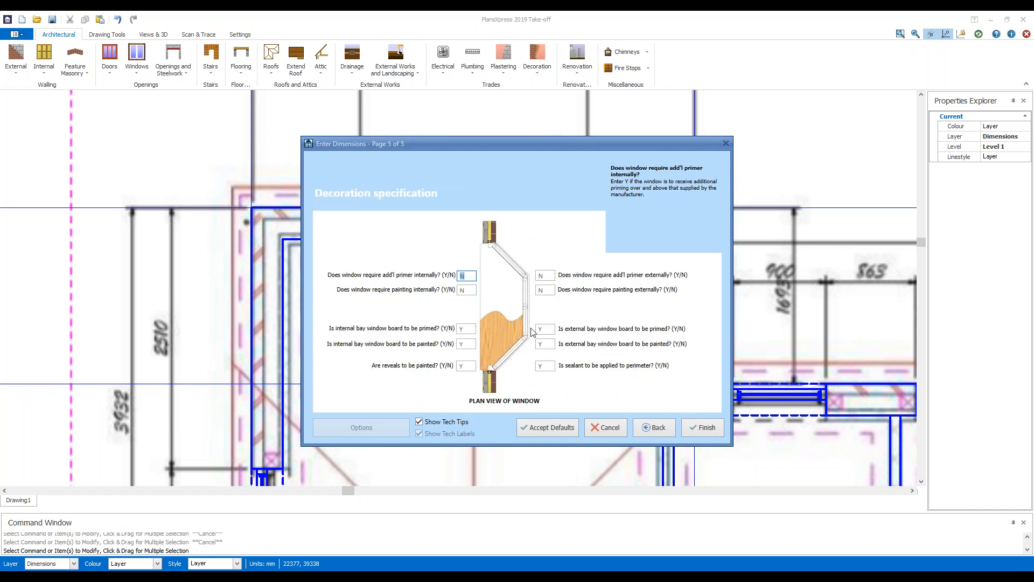
pyautogui.click(700, 427)
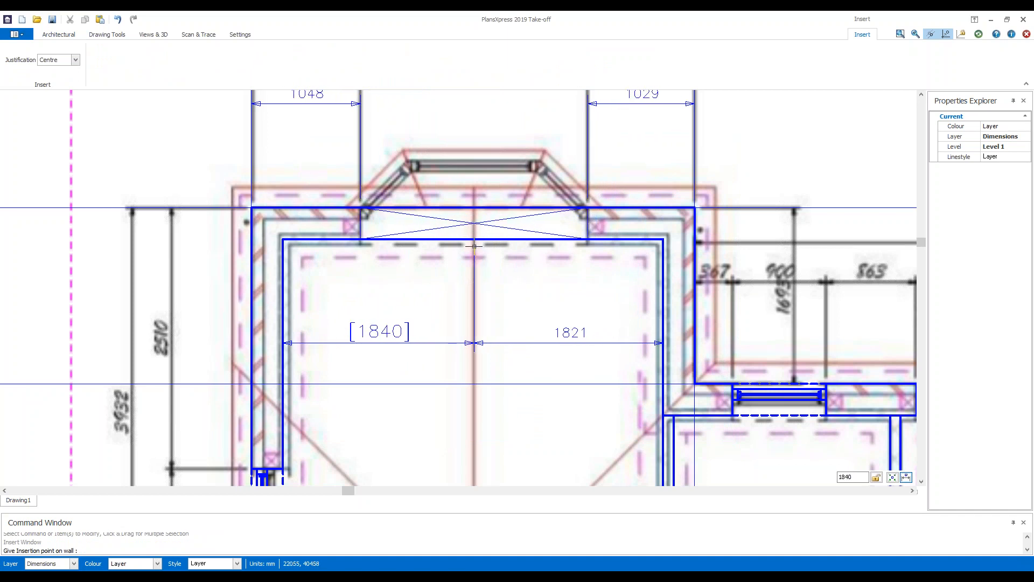
# Place the bay window, centre-justified, in the Family Room's upper wall on the traced bay centreline, and end the insertion.
pyautogui.click(474, 246)
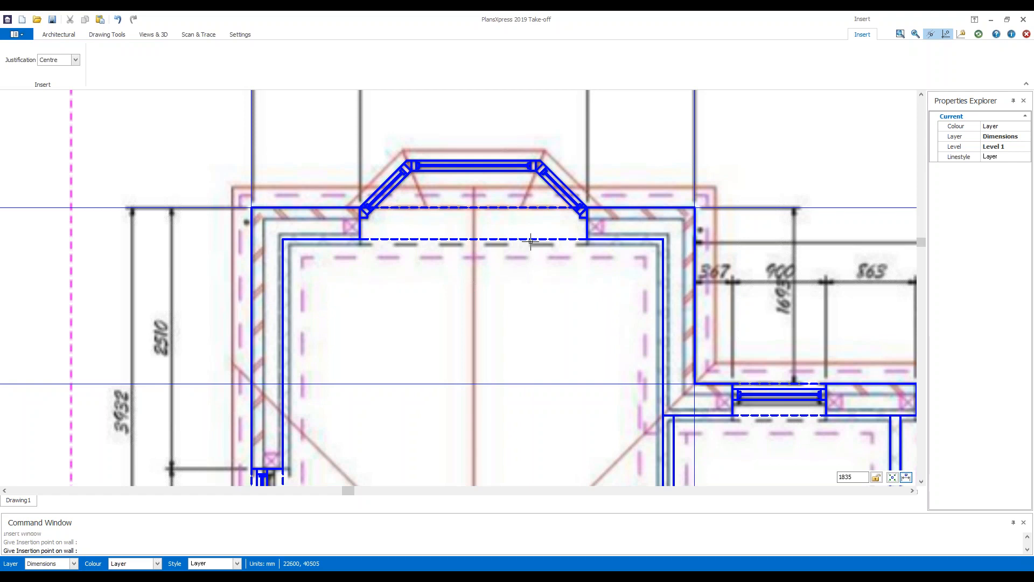
pyautogui.scroll(-4, 544, 234)
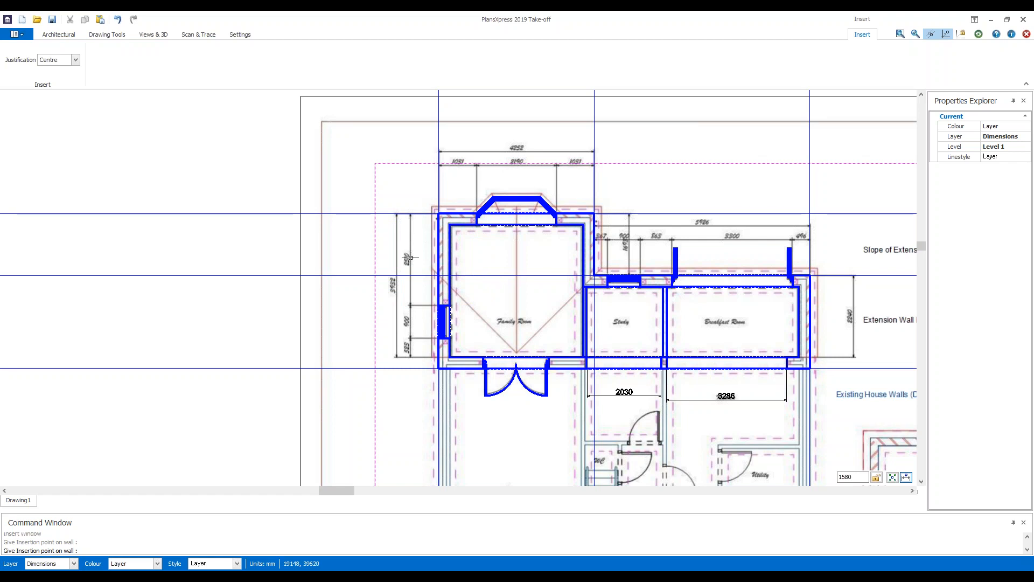
pyautogui.press('Escape')
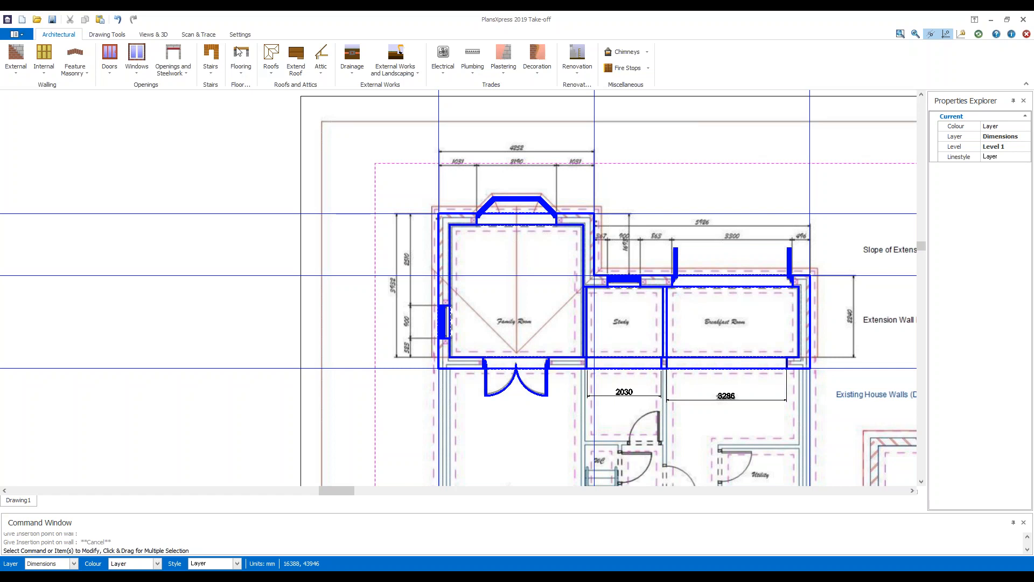
# Examine the extension's walls and window openings in the 3D preview with solid instead of transparent walls, and close the preview.
pyautogui.click(199, 34)
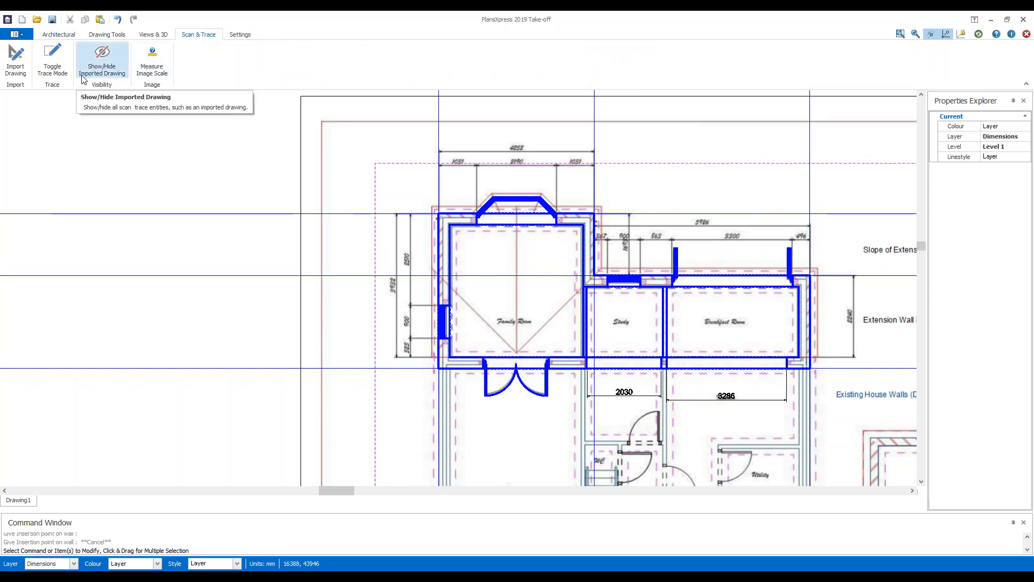
pyautogui.click(149, 36)
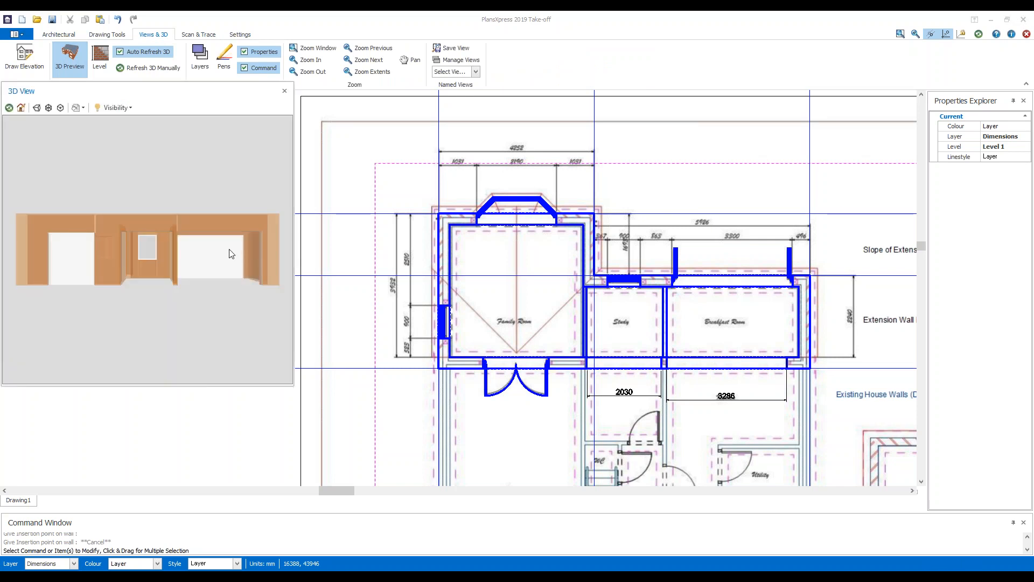
pyautogui.moveTo(197, 218); pyautogui.dragTo(105, 247)
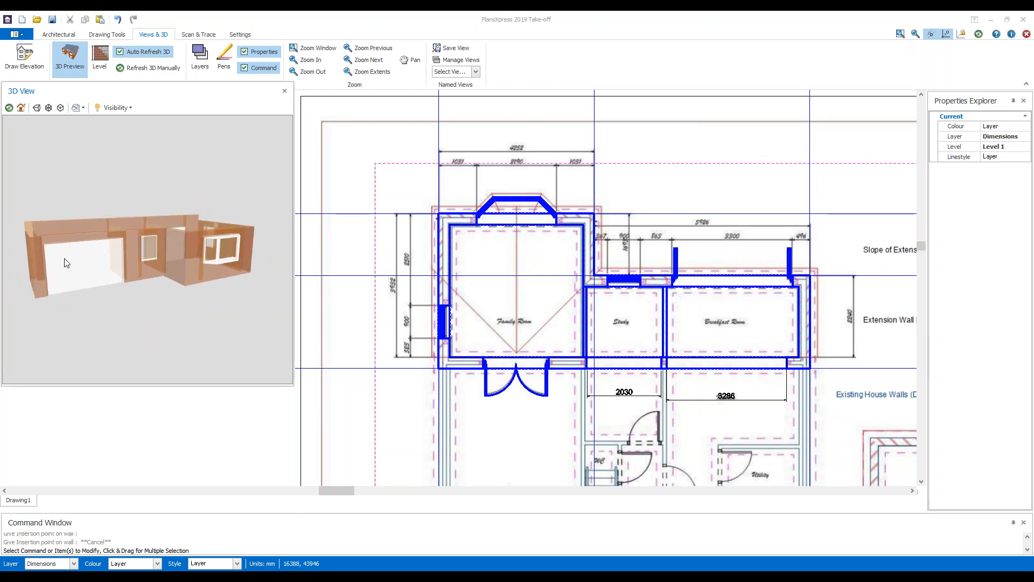
pyautogui.click(36, 108)
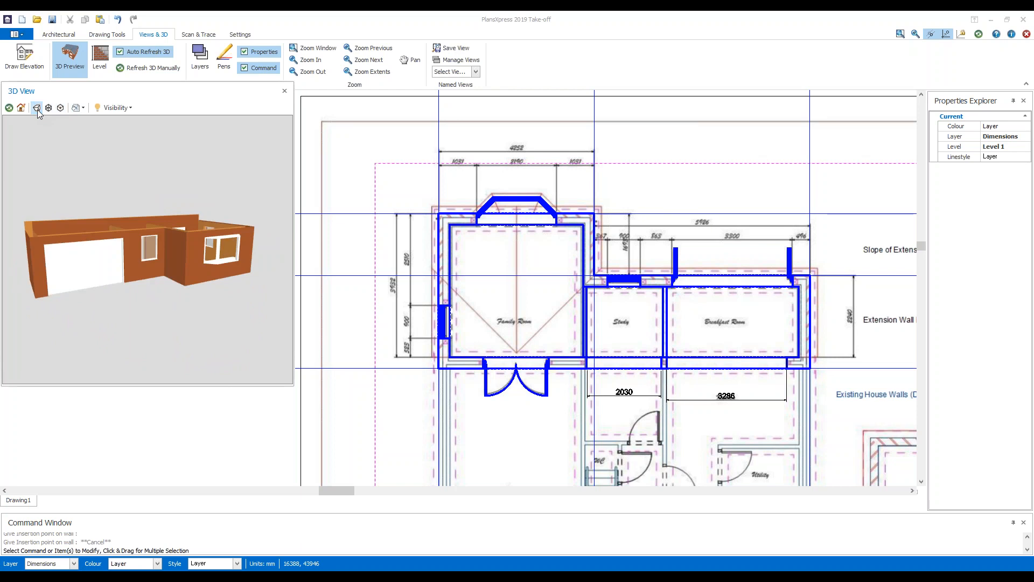
pyautogui.moveTo(91, 259); pyautogui.dragTo(128, 263)
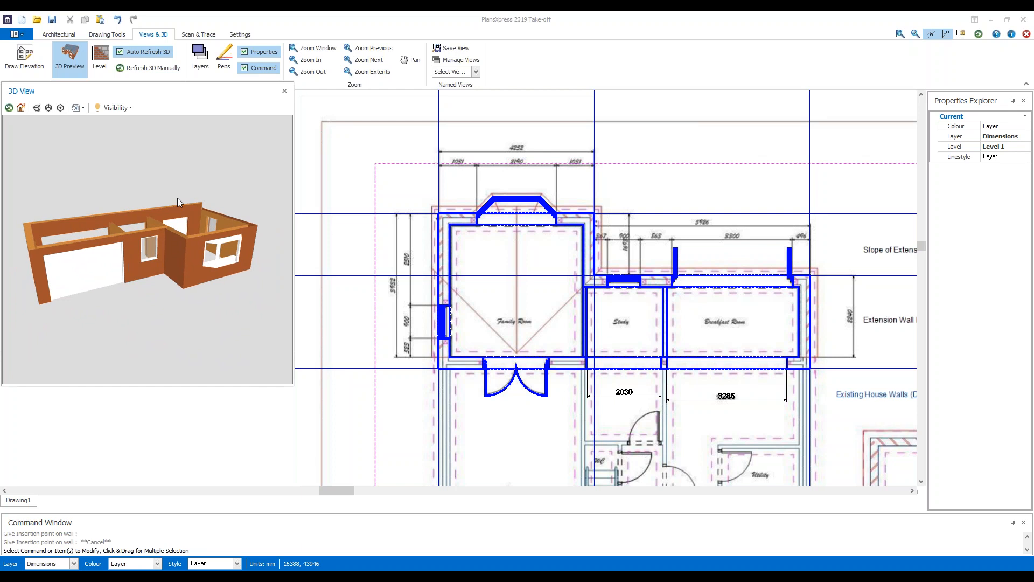
pyautogui.click(284, 91)
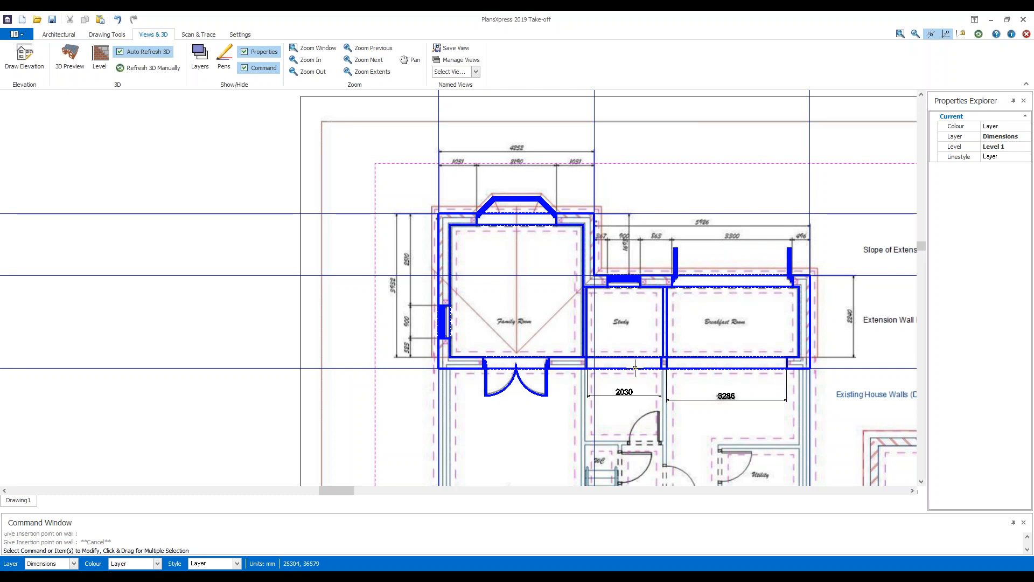
# Start an Irregular Area of Slab from the irregular shaped floor slab types for the extension.
pyautogui.moveTo(635, 367)
pyautogui.scroll(1, 596, 375)
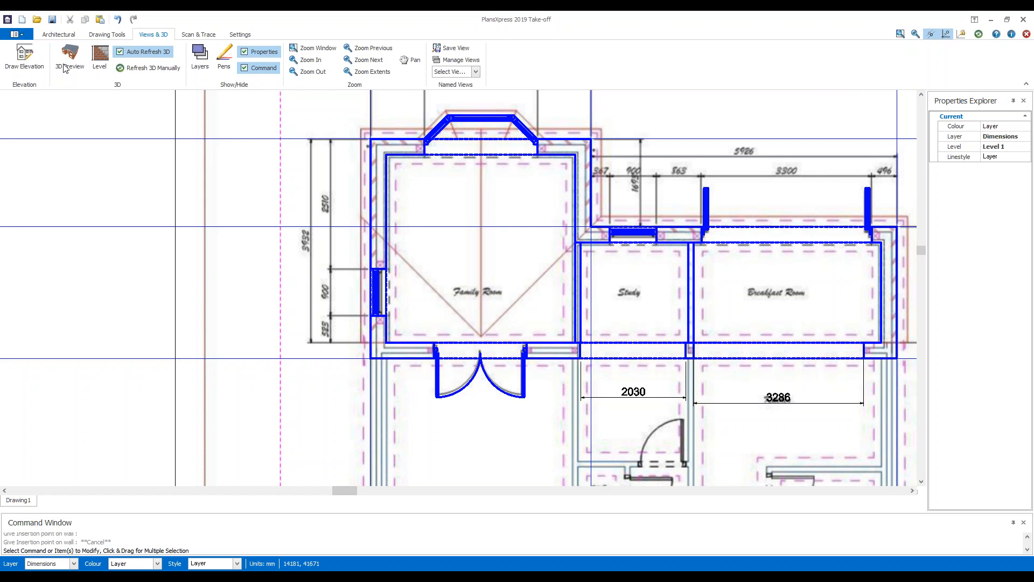
pyautogui.click(60, 35)
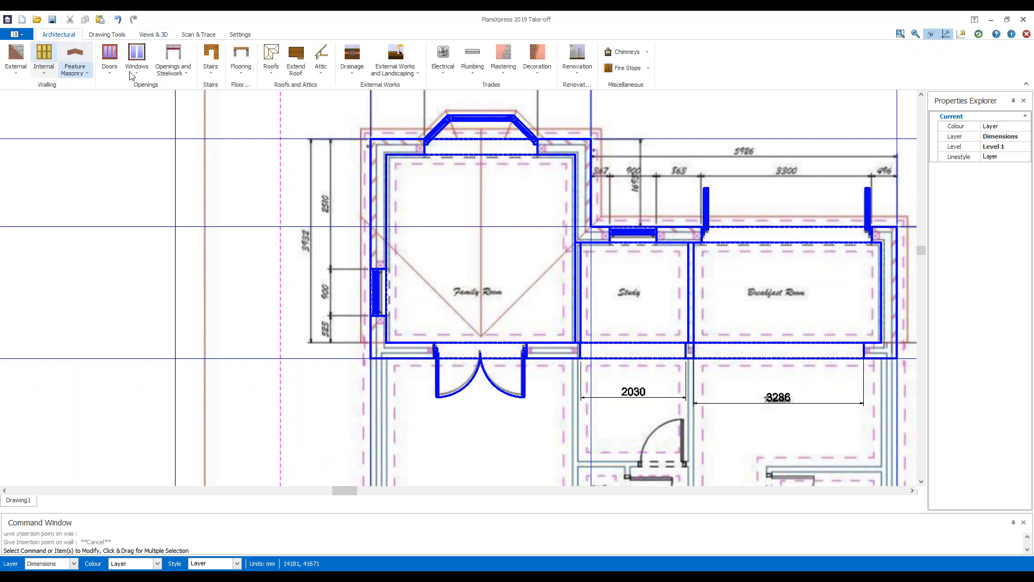
pyautogui.click(241, 76)
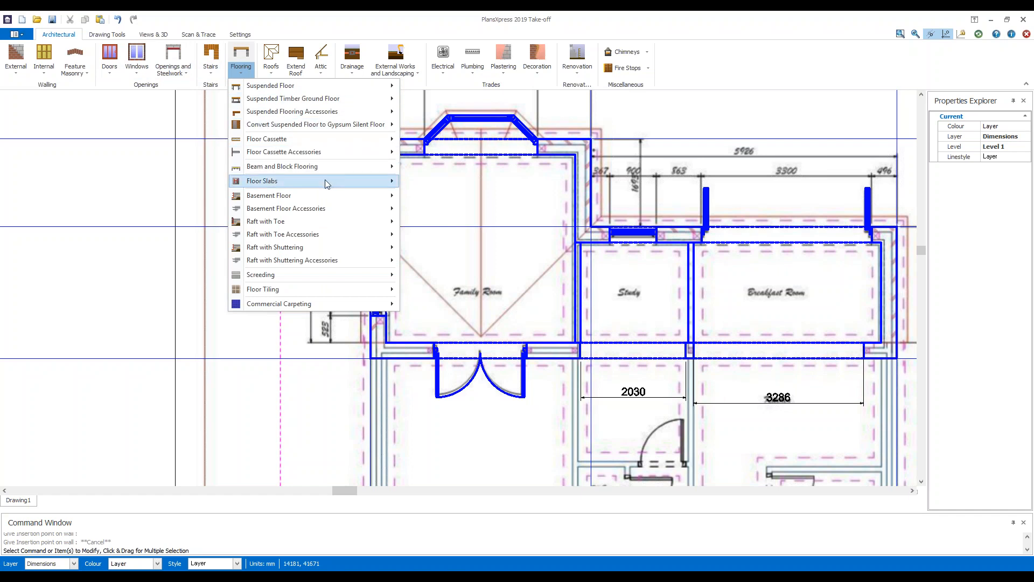
pyautogui.moveTo(325, 181)
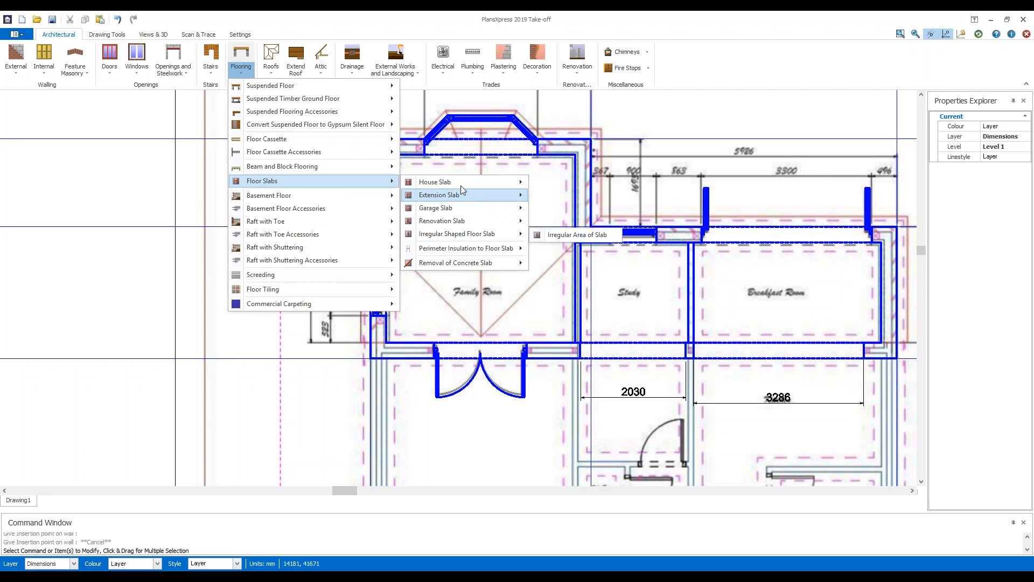
pyautogui.moveTo(473, 199)
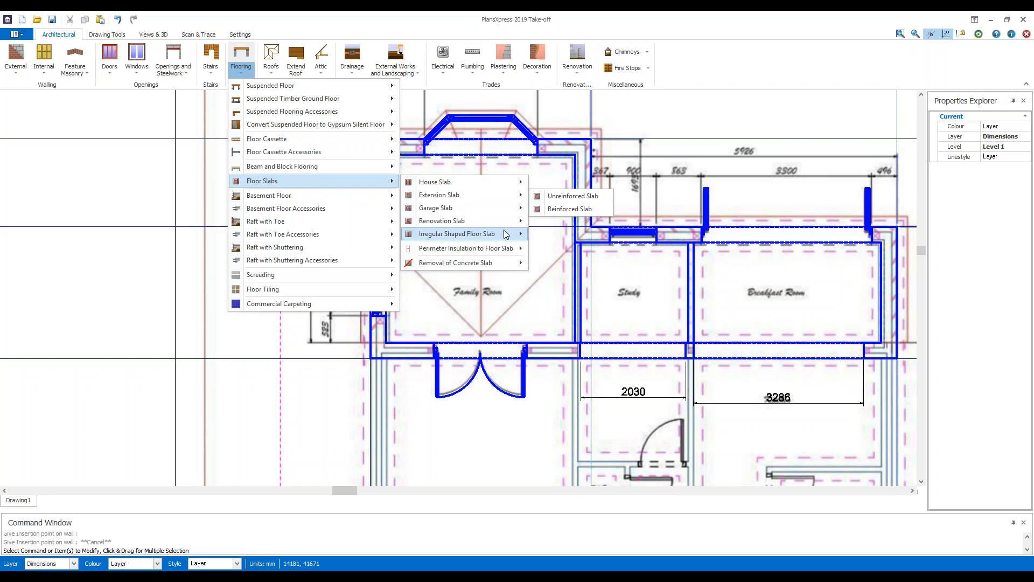
pyautogui.moveTo(507, 235)
pyautogui.click(576, 235)
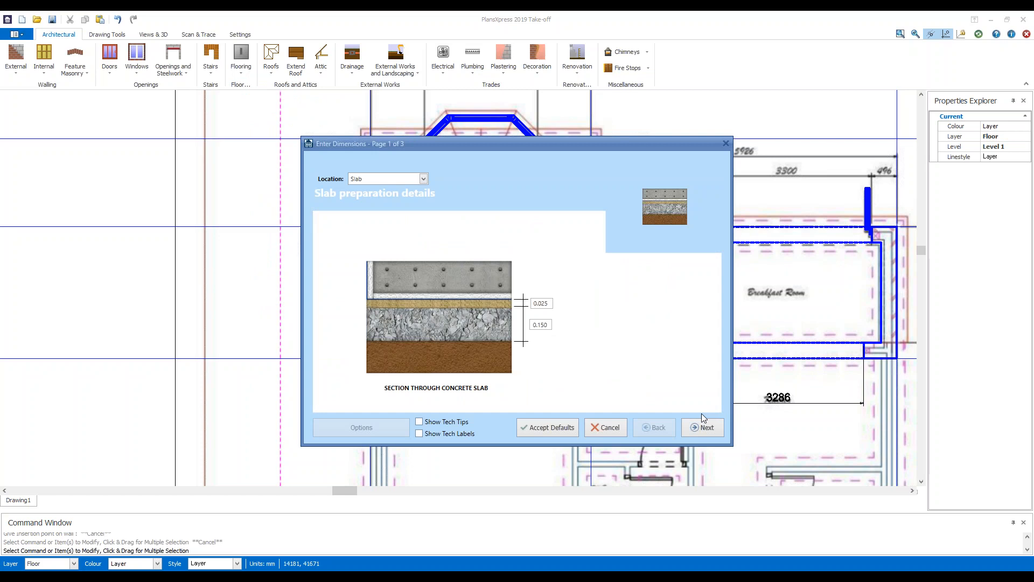
# Show tech tips and tech labels, and accept the default slab preparation, slab details and plant requirements for the concrete slab.
pyautogui.click(432, 425)
pyautogui.click(433, 430)
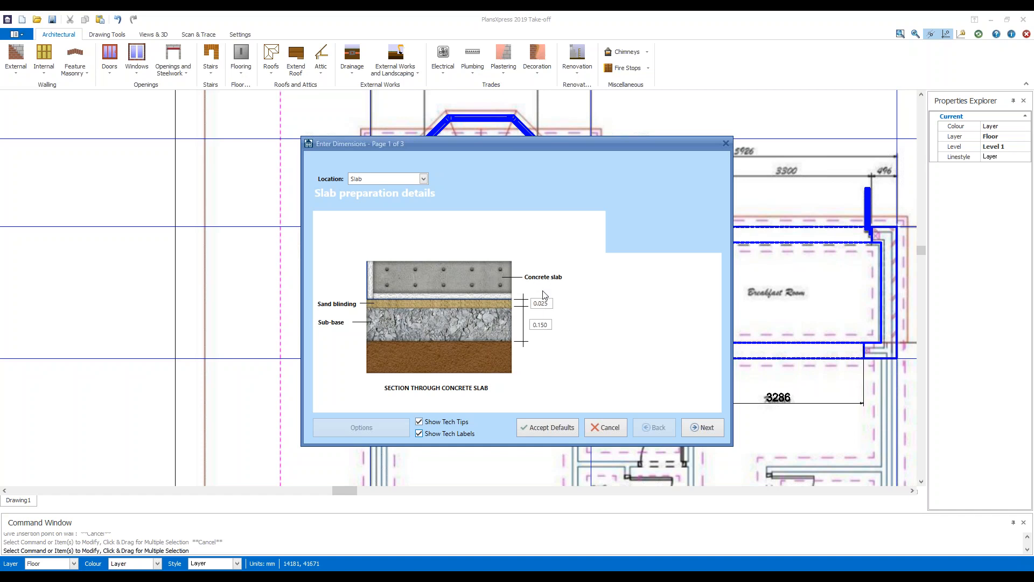
pyautogui.click(700, 428)
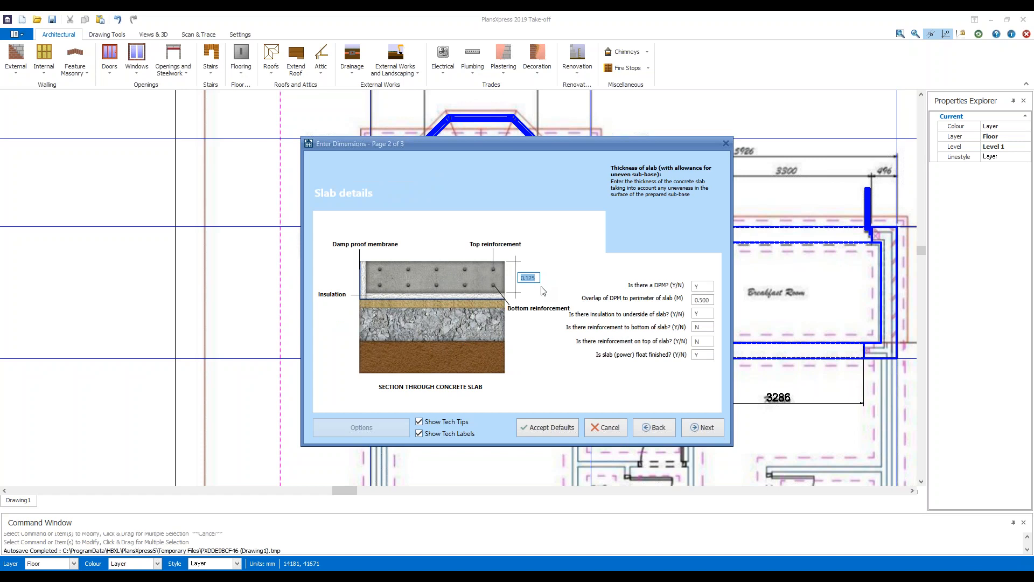
pyautogui.click(710, 288)
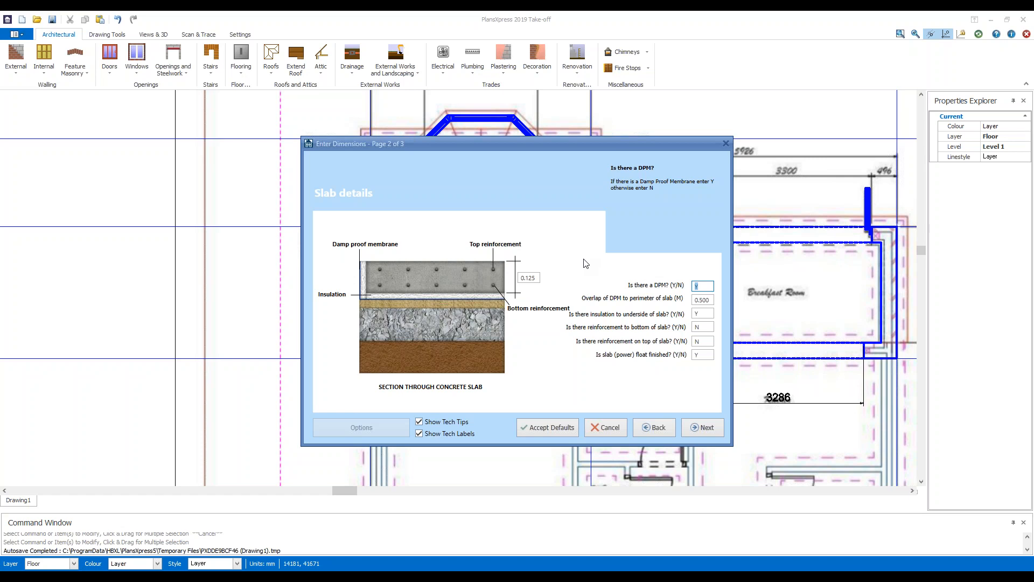
pyautogui.click(707, 429)
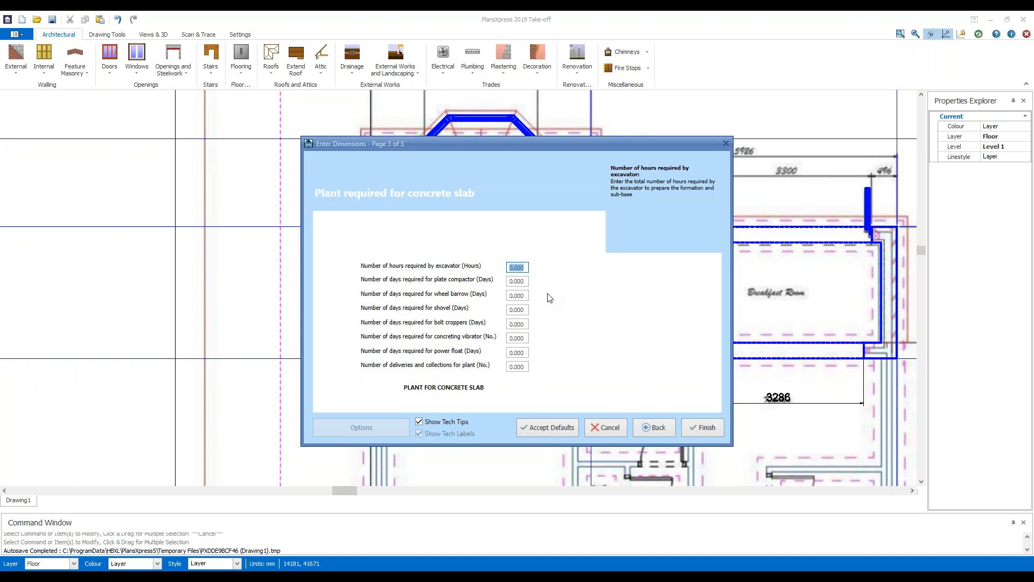
pyautogui.click(704, 429)
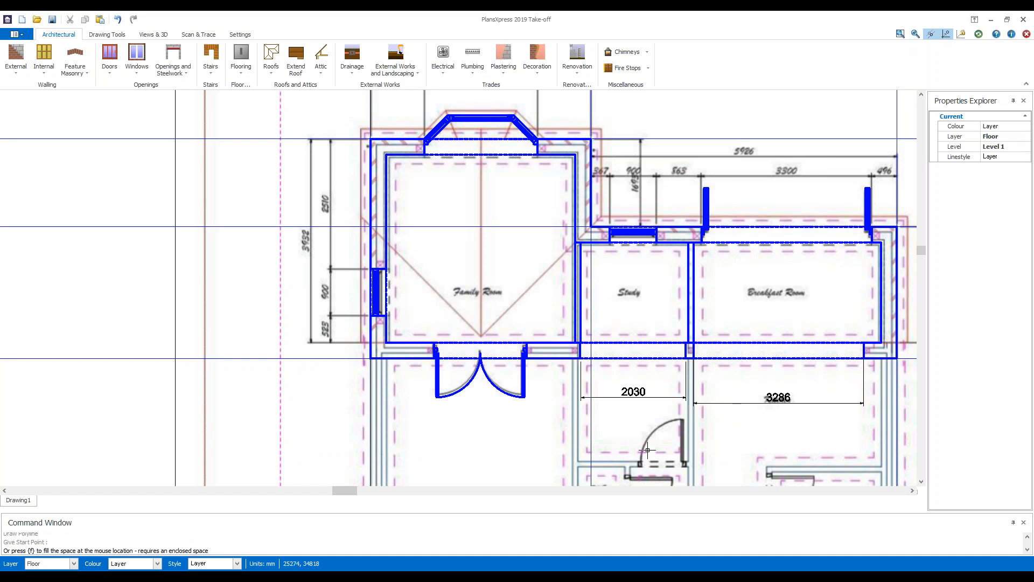
# Start the slab outline at the Family Room's lower-left inner corner and follow its inner walls up, across and down to the Study's upper corner.
pyautogui.click(386, 342)
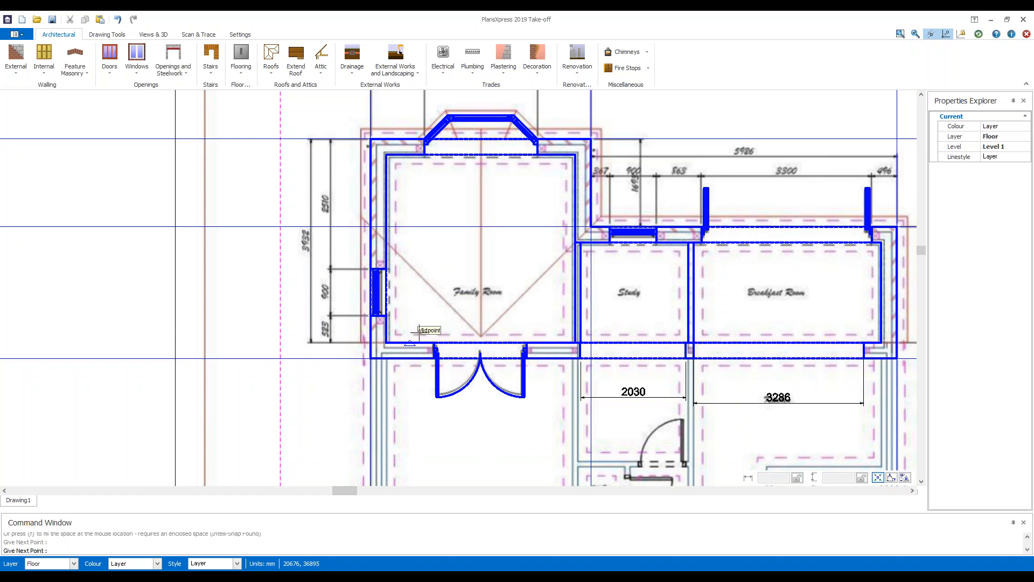
pyautogui.click(386, 154)
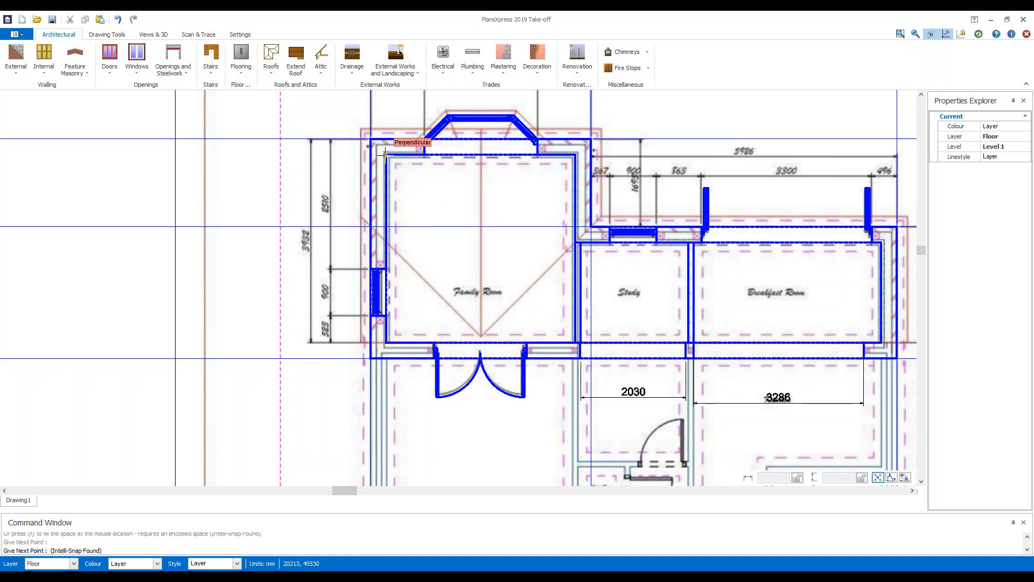
pyautogui.click(575, 157)
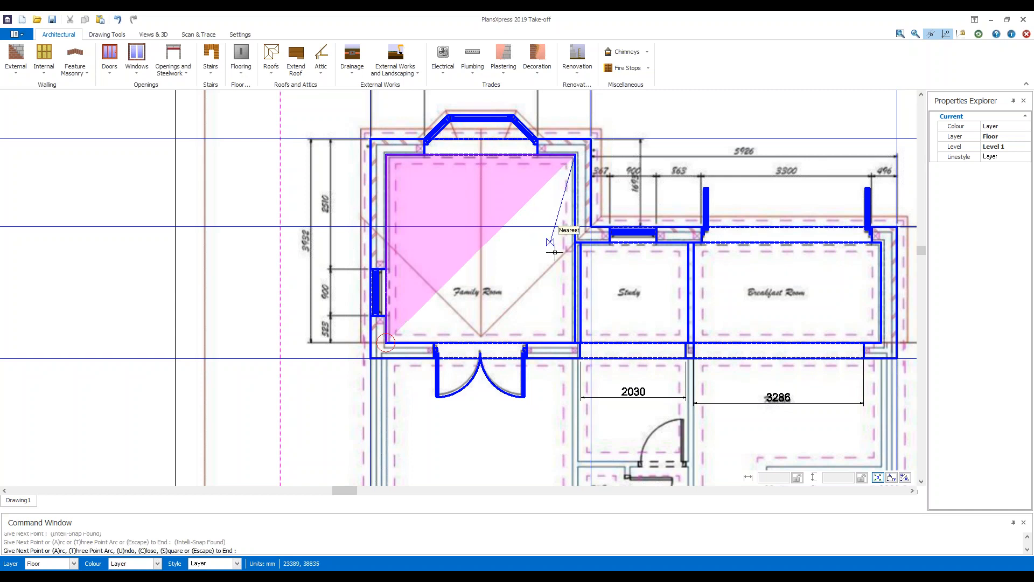
pyautogui.click(571, 247)
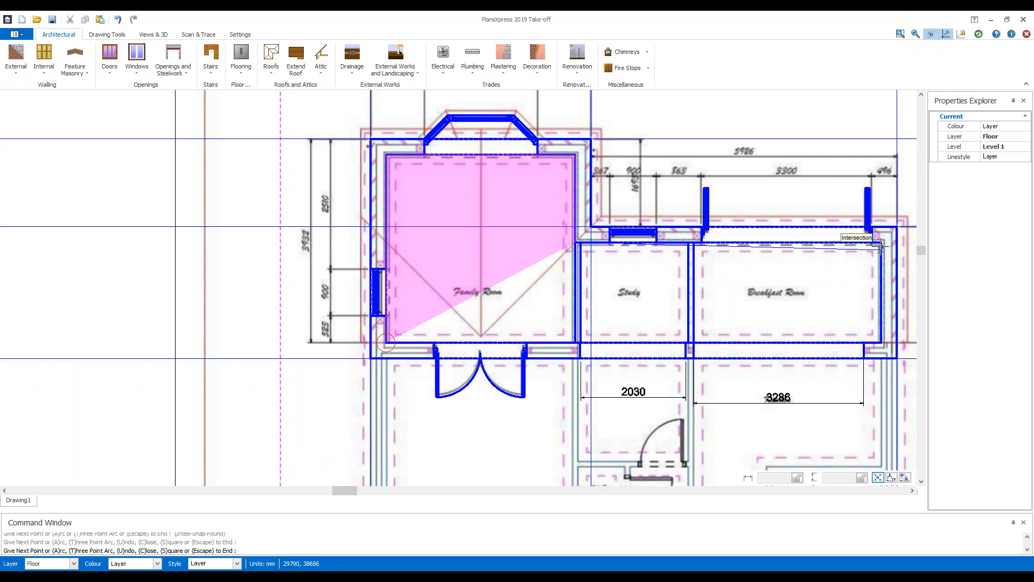
# Continue the slab outline along the upper inner walls of the Study and Breakfast Room and down to the Breakfast Room's lower-right inner corner.
pyautogui.scroll(4, 876, 244)
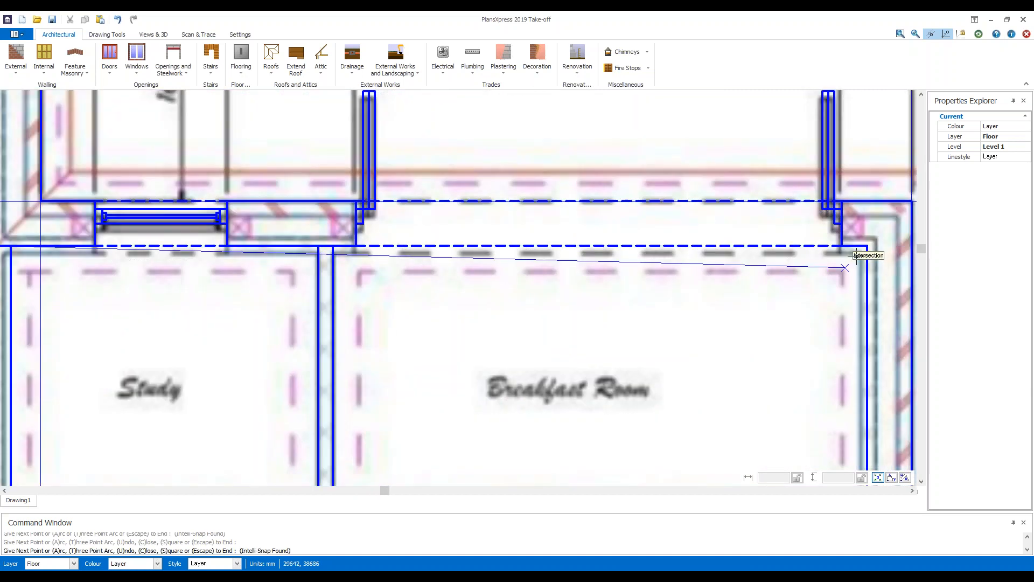
pyautogui.click(868, 247)
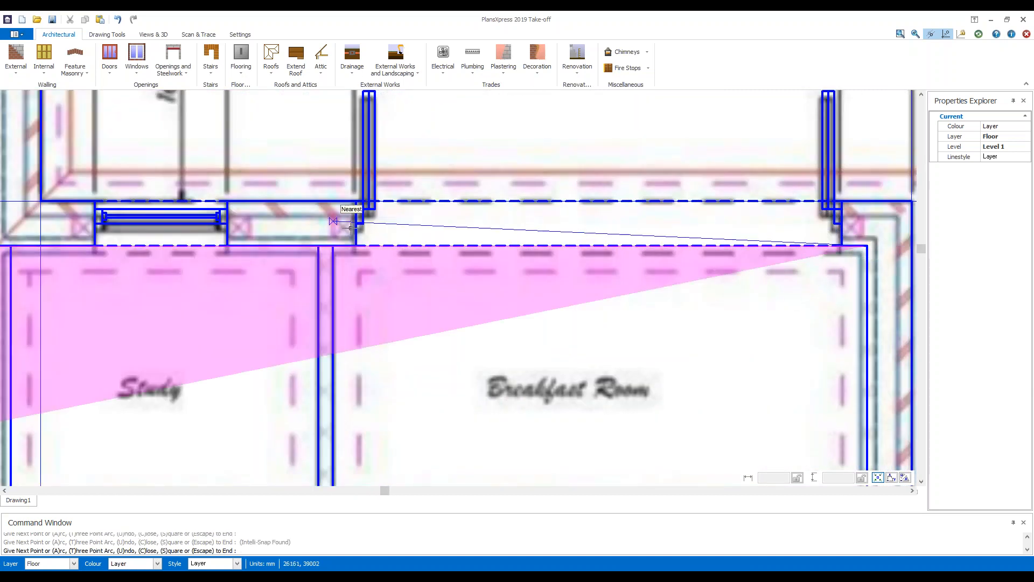
pyautogui.scroll(-2, 387, 199)
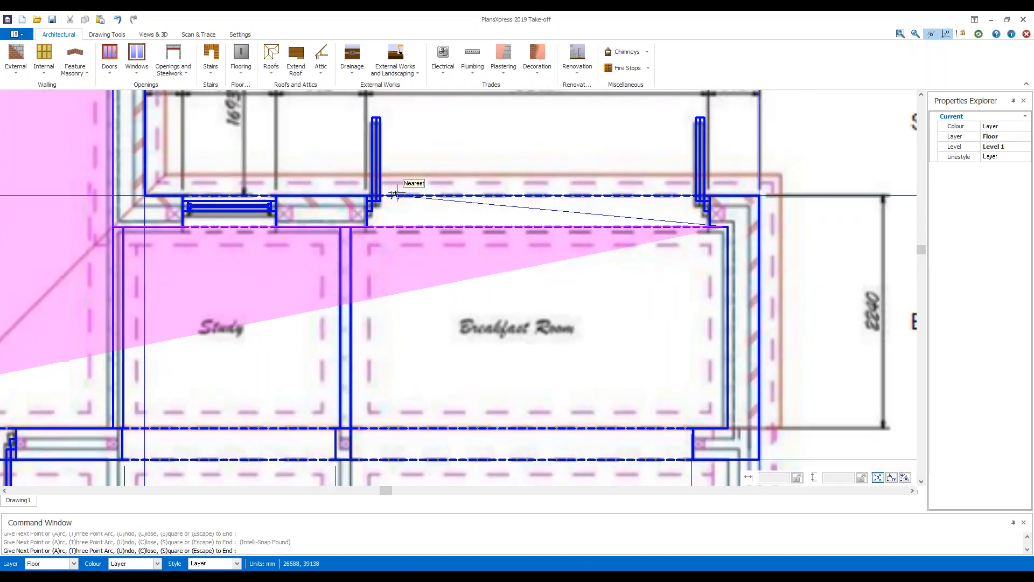
pyautogui.scroll(-4, 431, 145)
pyautogui.scroll(4, 571, 258)
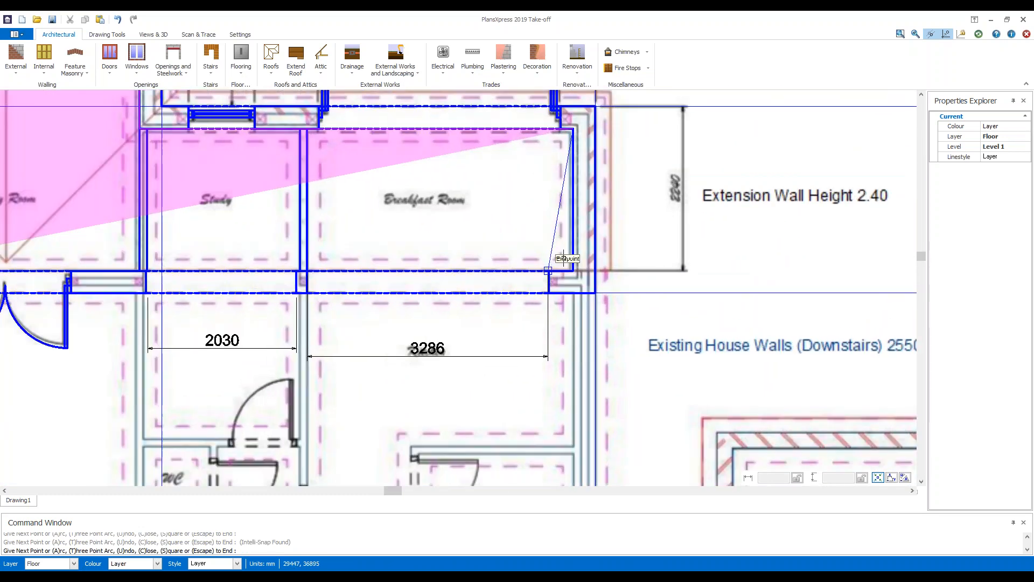
pyautogui.click(575, 257)
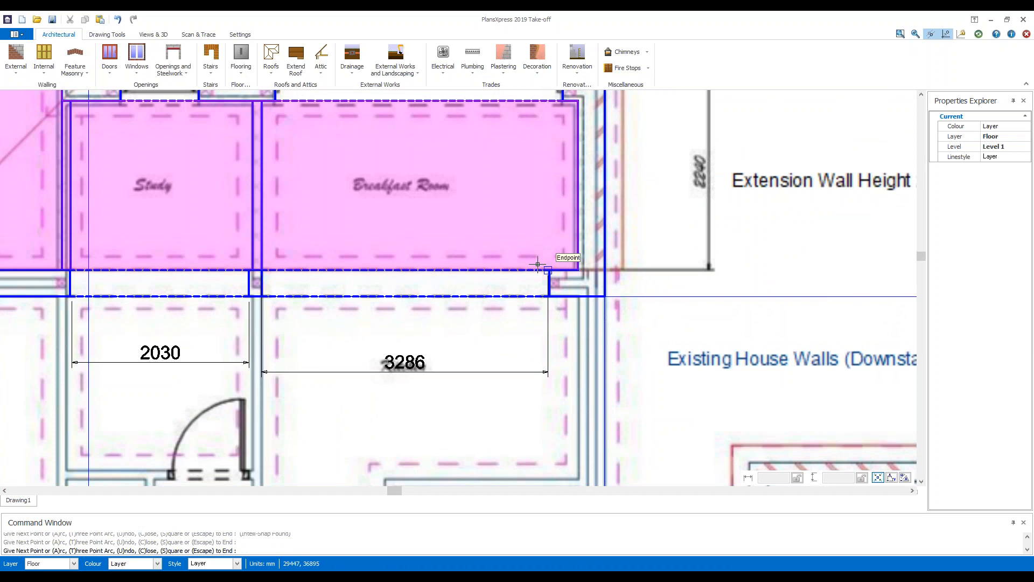
# Extend the slab outline through the wall openings below the Breakfast Room and Study, returning to the inner wall face at the Study's left side.
pyautogui.click(546, 270)
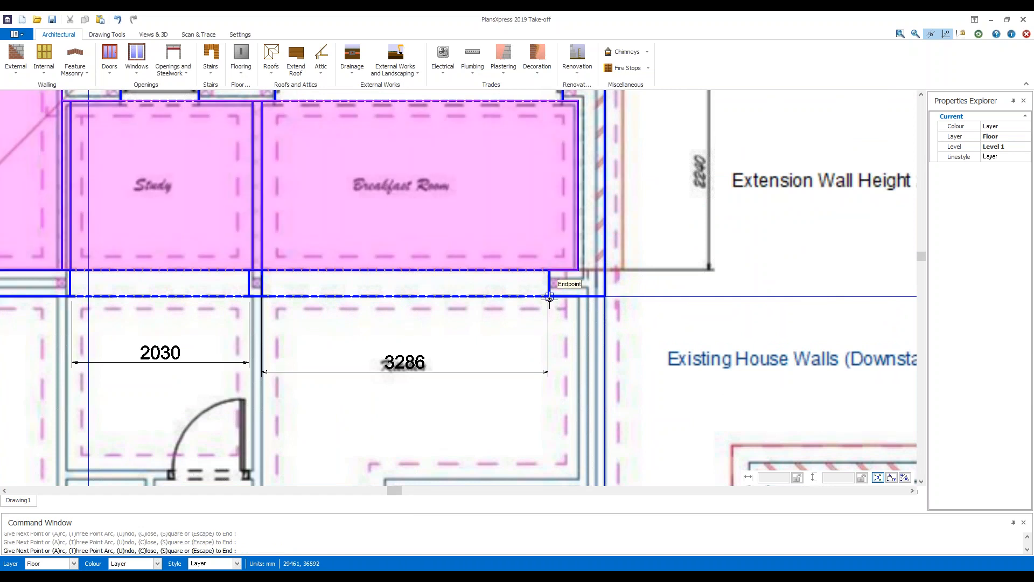
pyautogui.click(549, 296)
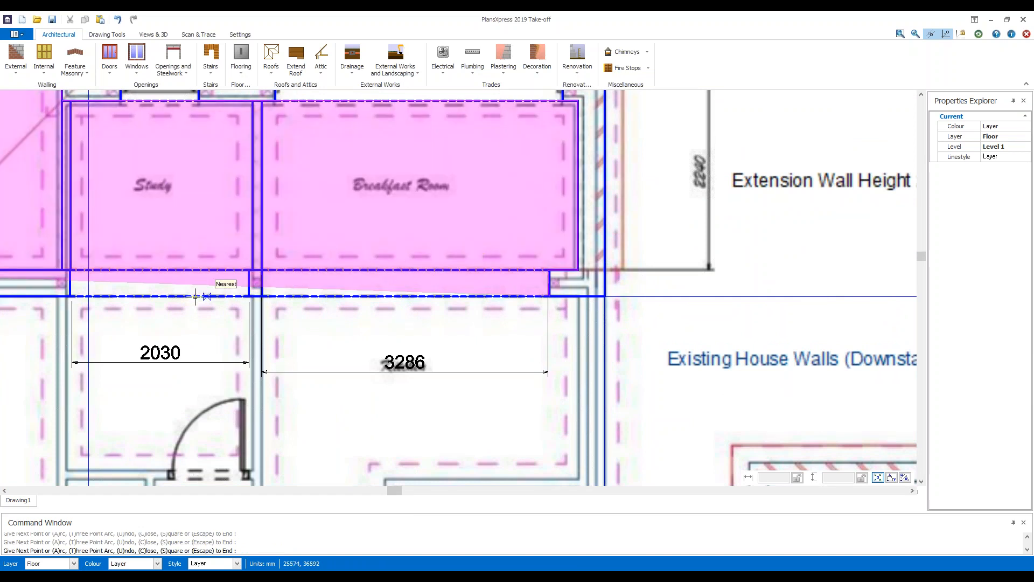
pyautogui.click(78, 295)
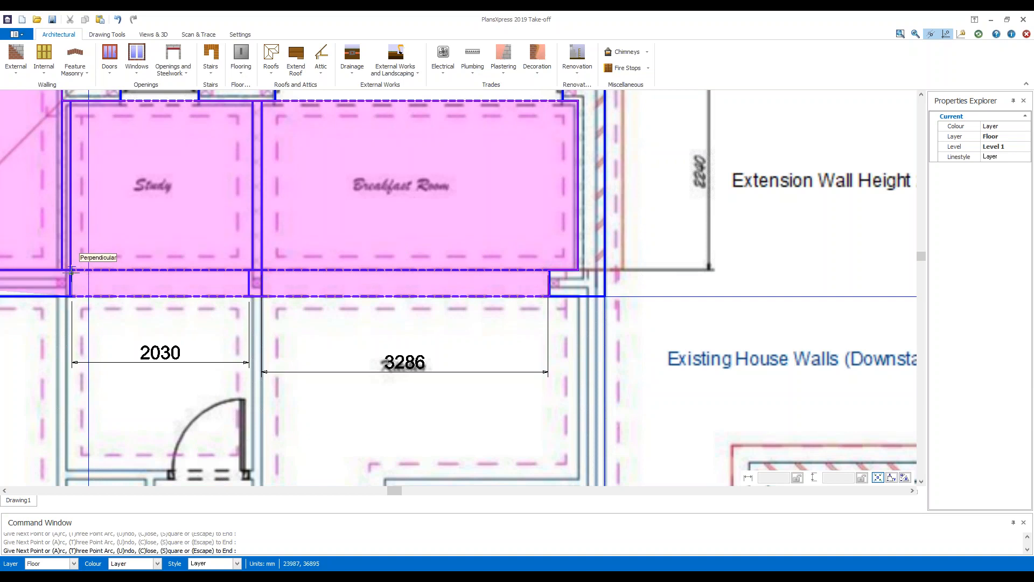
pyautogui.scroll(5, 21, 253)
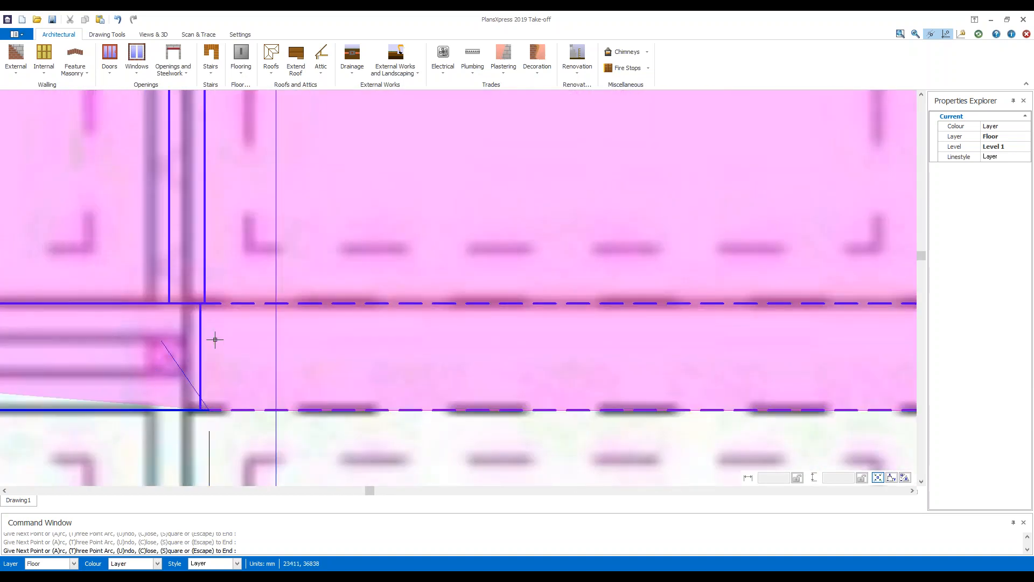
pyautogui.click(200, 303)
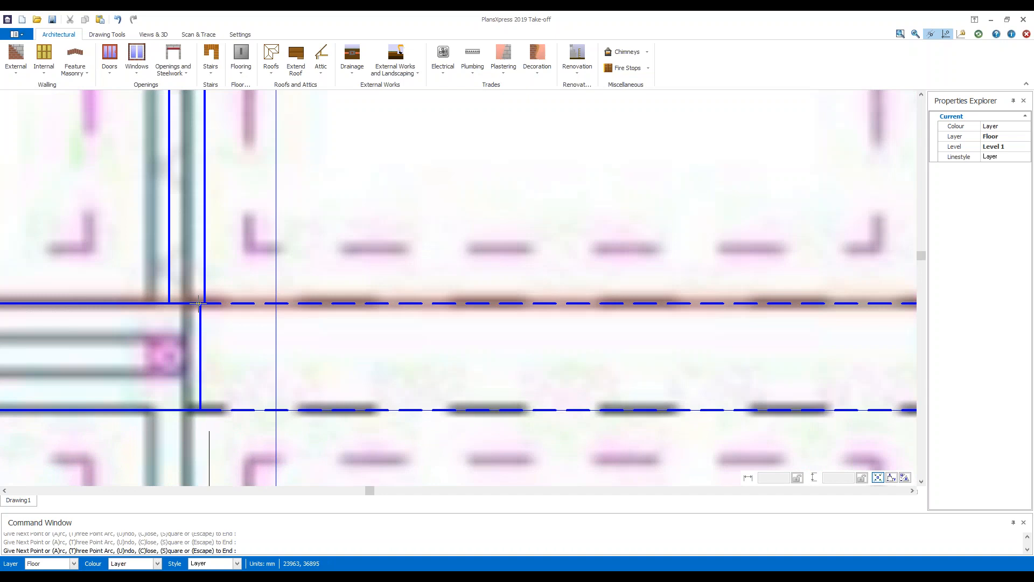
# Take the slab outline around the double door opening in the Family Room's lower wall, and close the outline.
pyautogui.scroll(-3, 327, 237)
pyautogui.scroll(-2, 238, 249)
pyautogui.scroll(4, 219, 279)
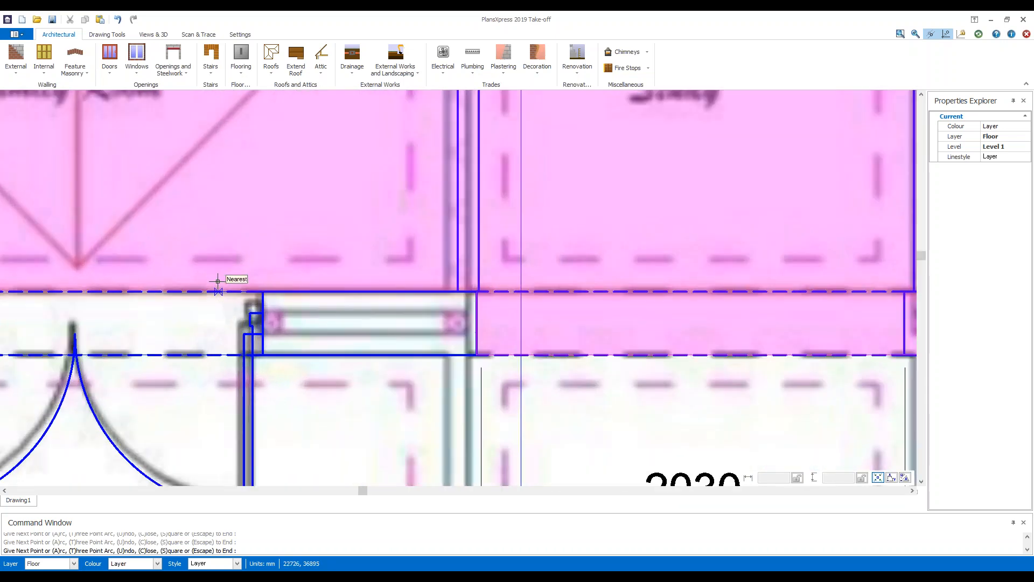
pyautogui.click(291, 299)
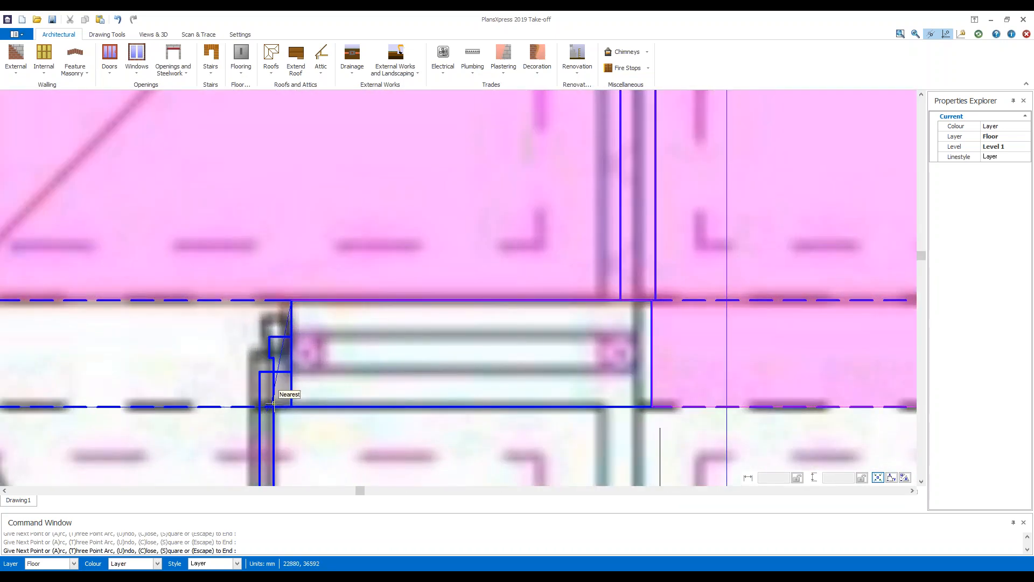
pyautogui.click(294, 404)
pyautogui.scroll(-2, 434, 340)
pyautogui.scroll(4, 81, 377)
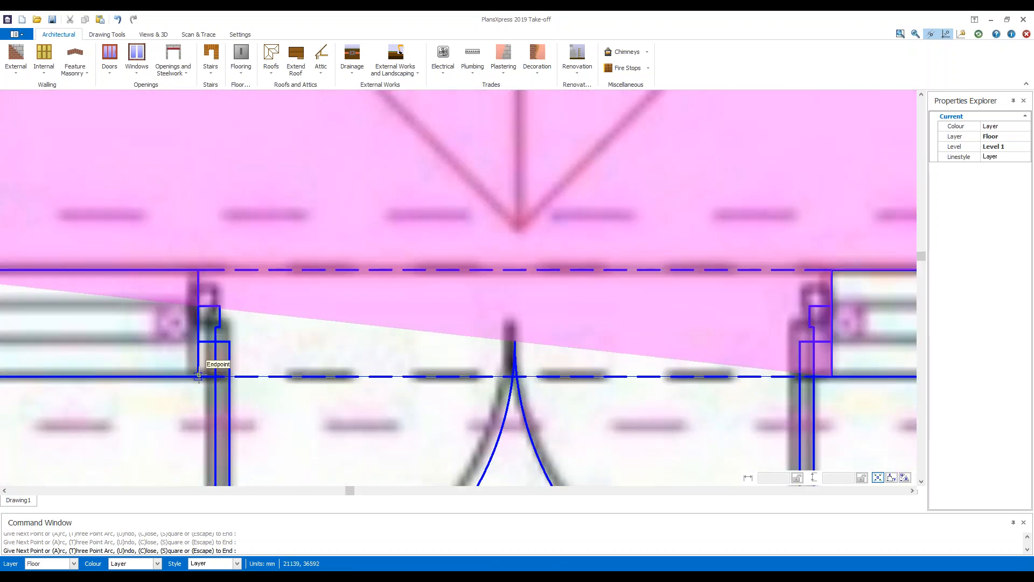
pyautogui.click(198, 375)
pyautogui.click(198, 269)
pyautogui.scroll(-1, 252, 372)
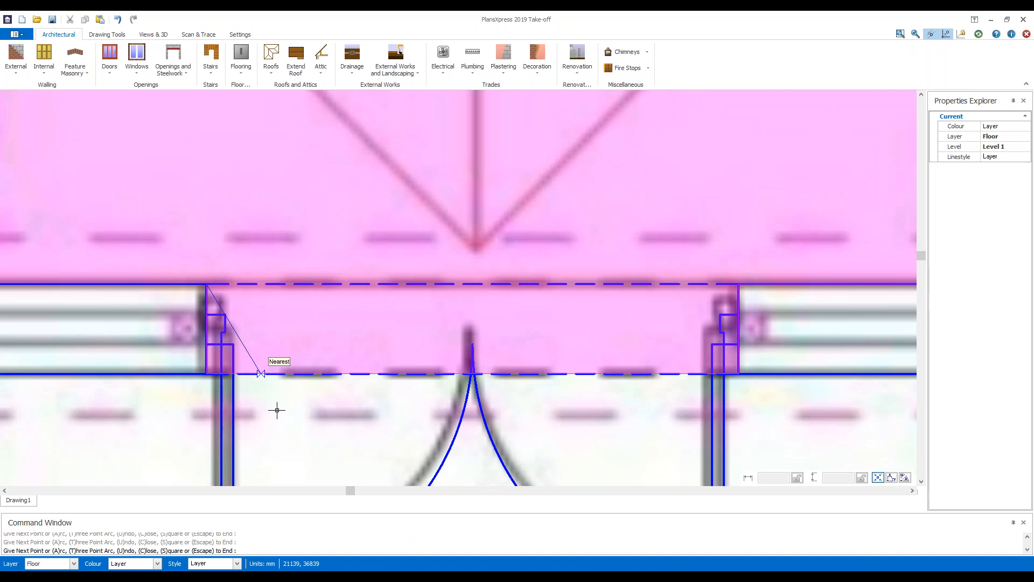
pyautogui.scroll(-3, 265, 390)
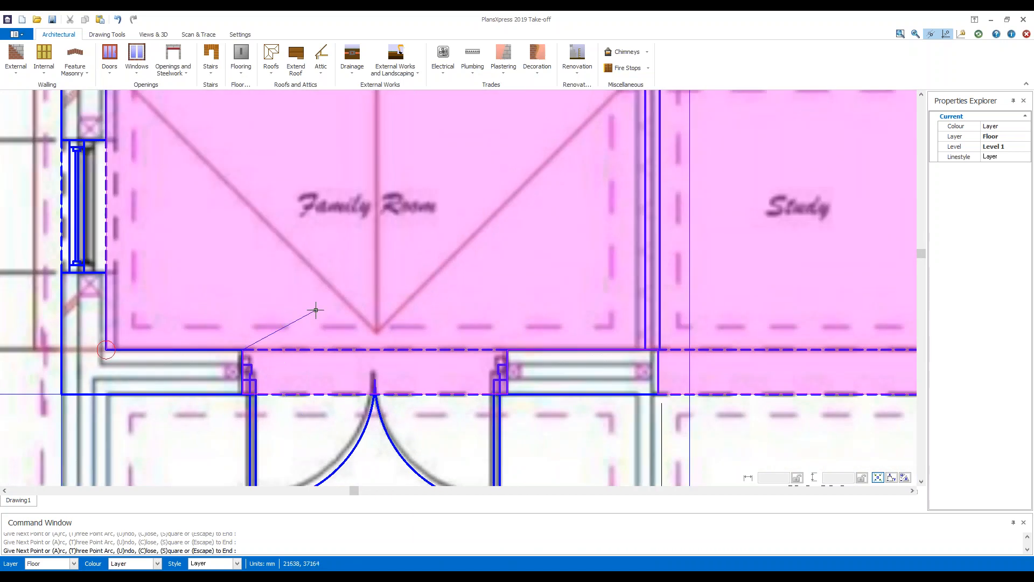
pyautogui.press('c')
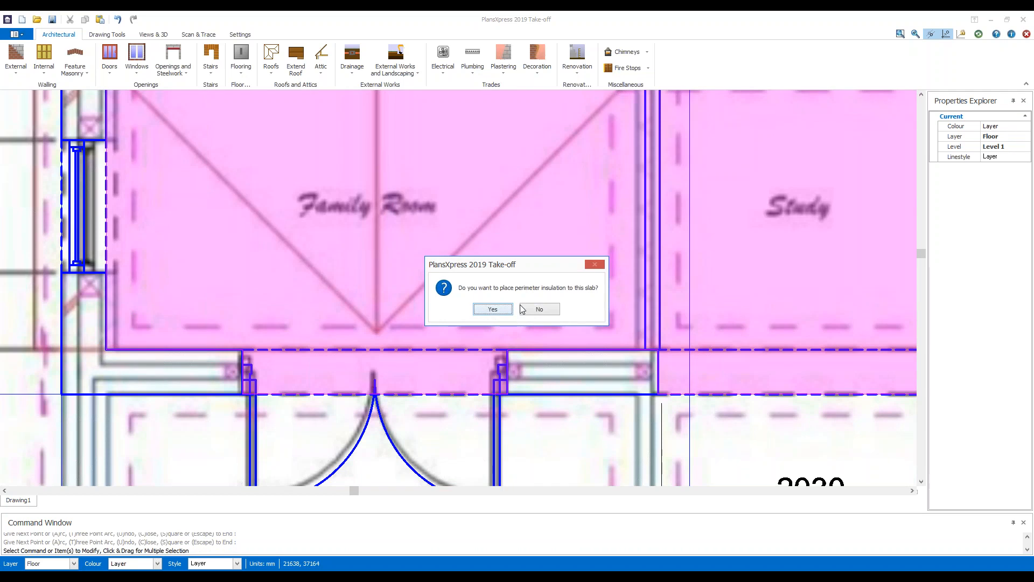
# Add perimeter insulation to the slab with the default ground slab settings, tracing it up, across and down the Family Room's inner wall faces.
pyautogui.click(490, 310)
pyautogui.click(693, 430)
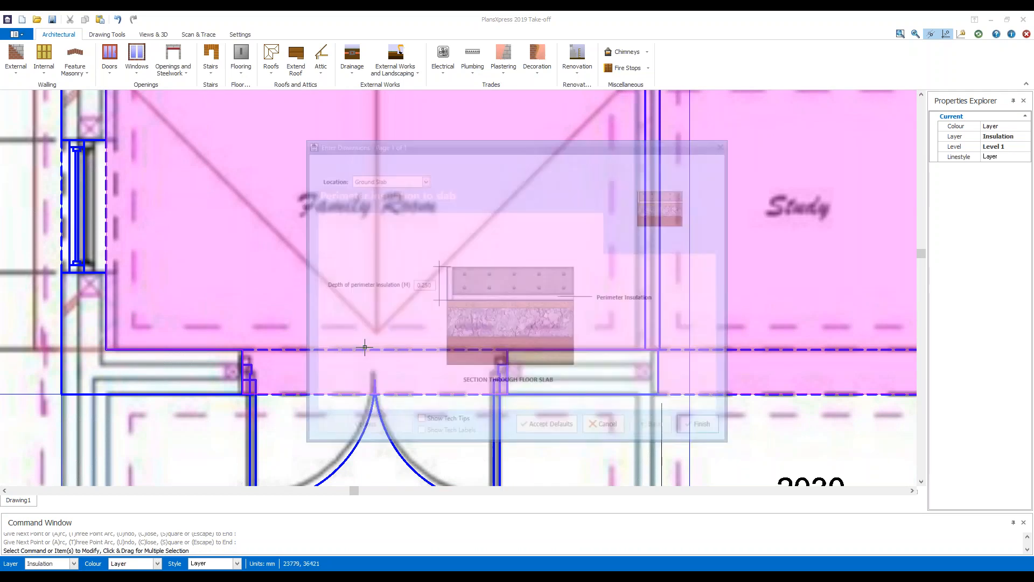
pyautogui.click(107, 350)
pyautogui.scroll(-3, 900, 453)
pyautogui.scroll(3, 116, 229)
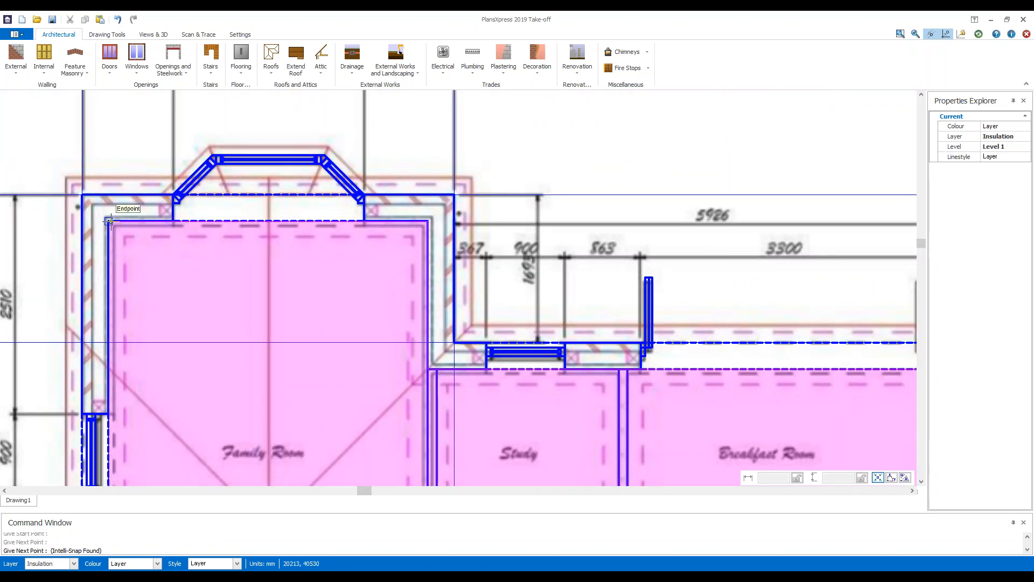
pyautogui.click(109, 220)
pyautogui.click(430, 221)
pyautogui.click(426, 370)
# Continue the perimeter insulation along the Study and Breakfast Room's external inner wall faces, end it, and decline further perimeter insulation.
pyautogui.scroll(-3, 182, 335)
pyautogui.scroll(3, 675, 387)
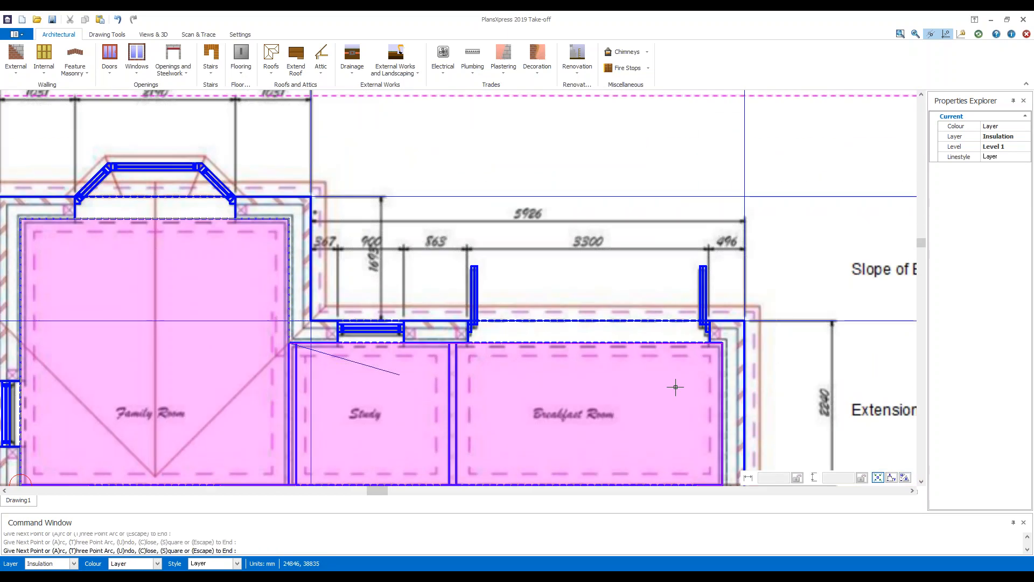
pyautogui.click(722, 343)
pyautogui.scroll(-1, 716, 248)
pyautogui.scroll(2, 713, 402)
pyautogui.scroll(-2, 411, 372)
pyautogui.press('Escape')
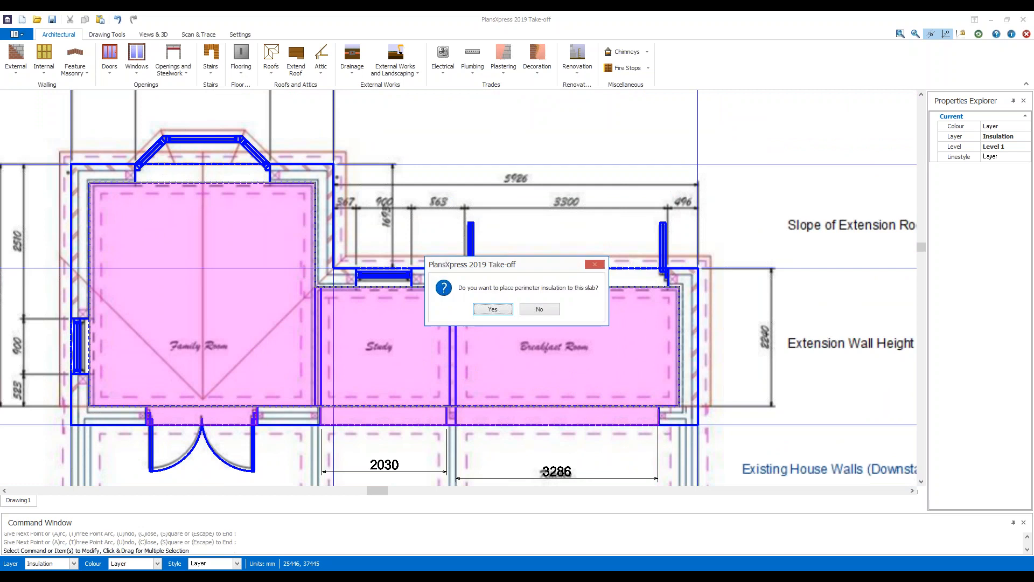
pyautogui.click(539, 309)
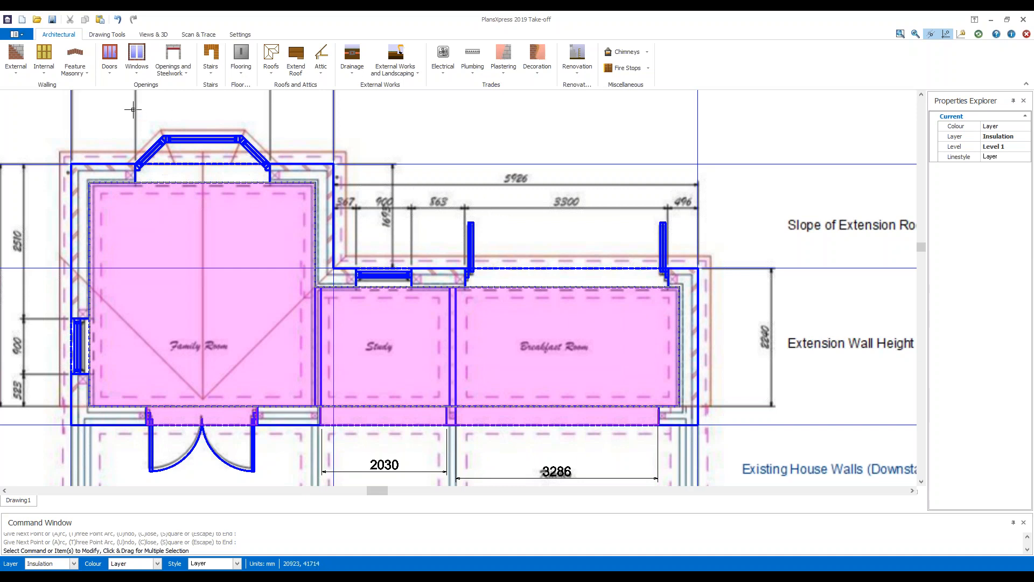
# Add another floor slab area with default settings in the wide opening of the Breakfast Room's upper wall, without perimeter insulation.
pyautogui.click(241, 55)
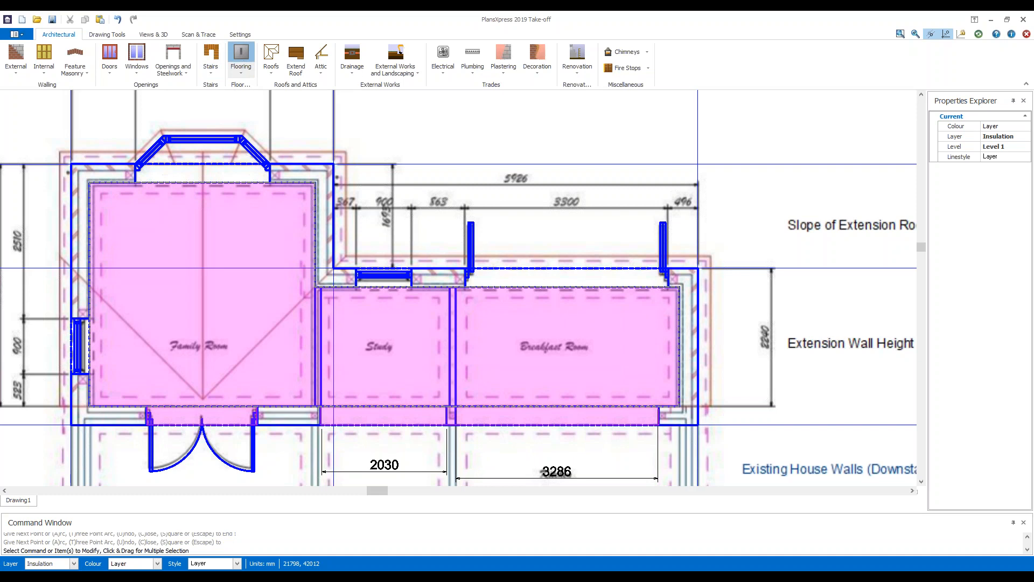
pyautogui.click(557, 427)
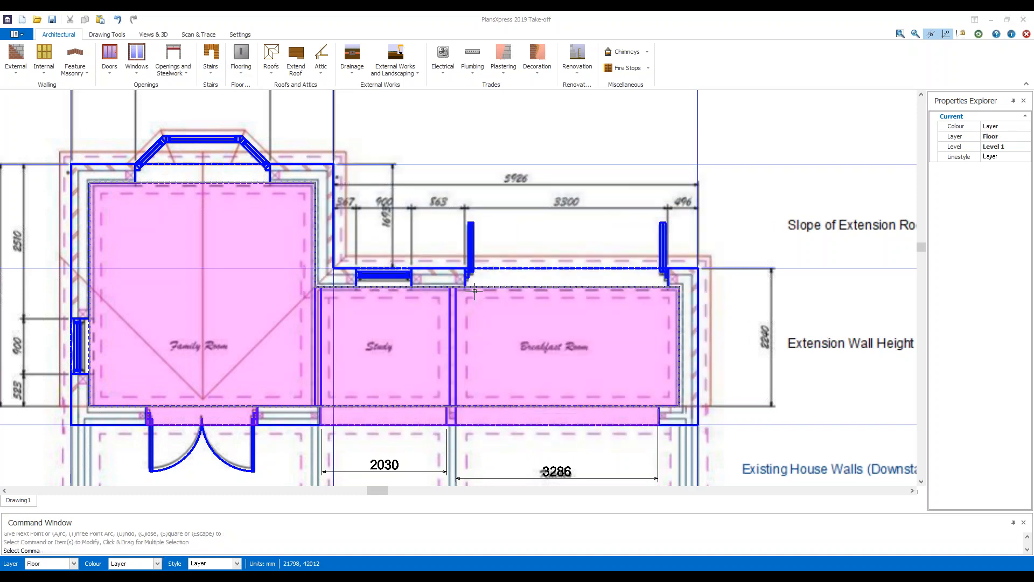
pyautogui.scroll(5, 469, 275)
pyautogui.click(454, 283)
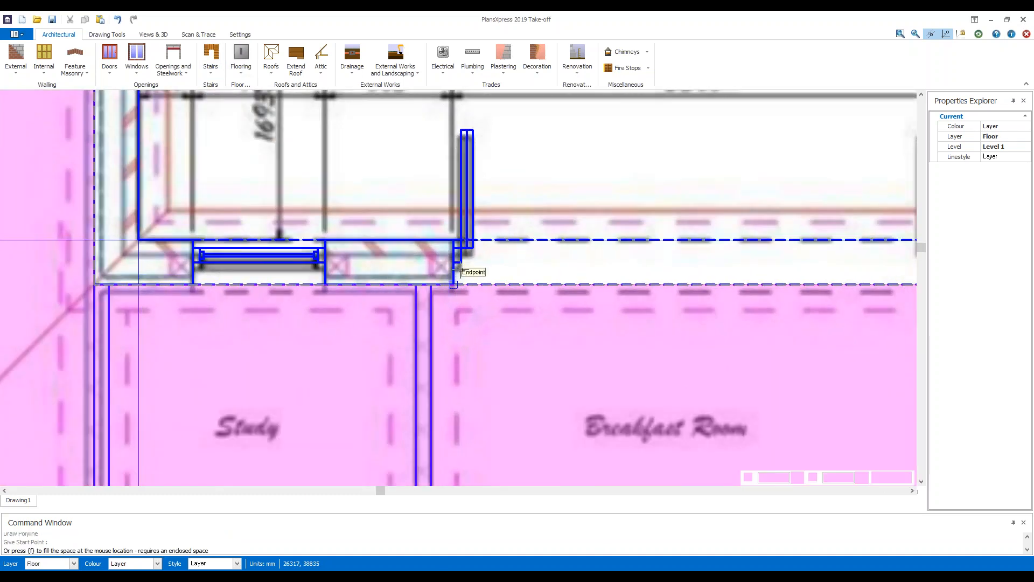
pyautogui.click(454, 242)
pyautogui.scroll(-1, 482, 246)
pyautogui.scroll(-1, 463, 253)
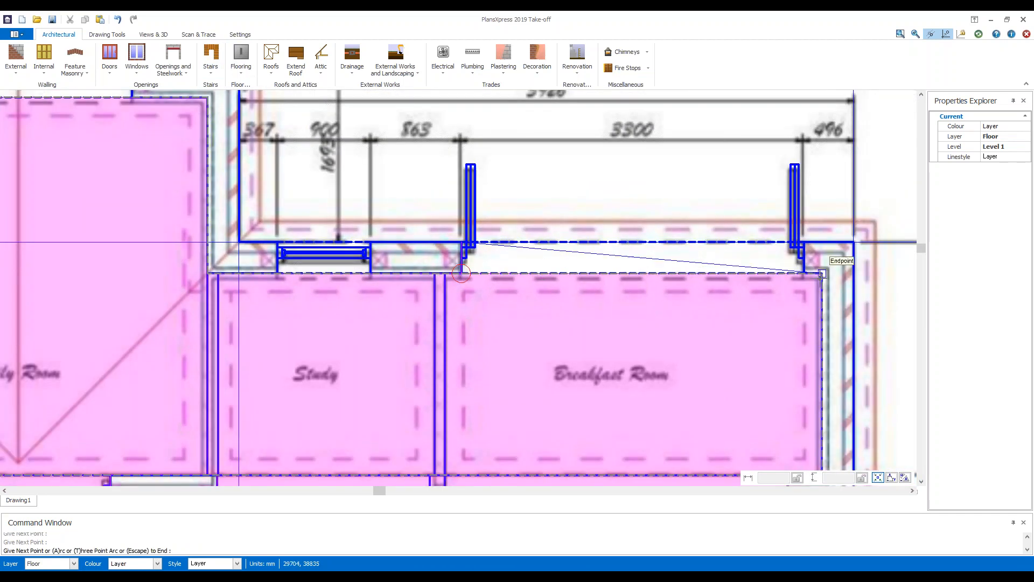
pyautogui.scroll(2, 803, 278)
pyautogui.click(783, 227)
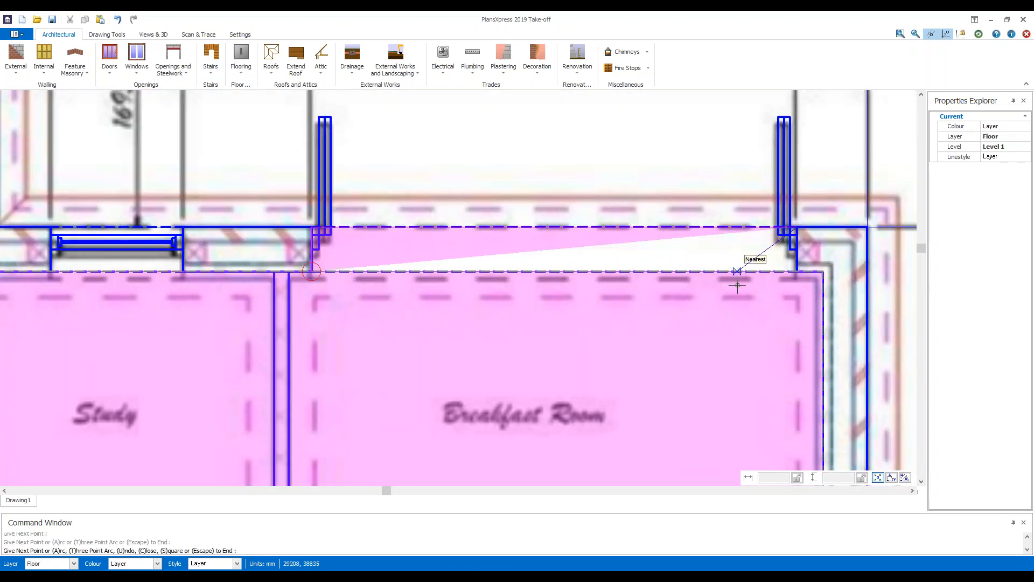
pyautogui.click(797, 272)
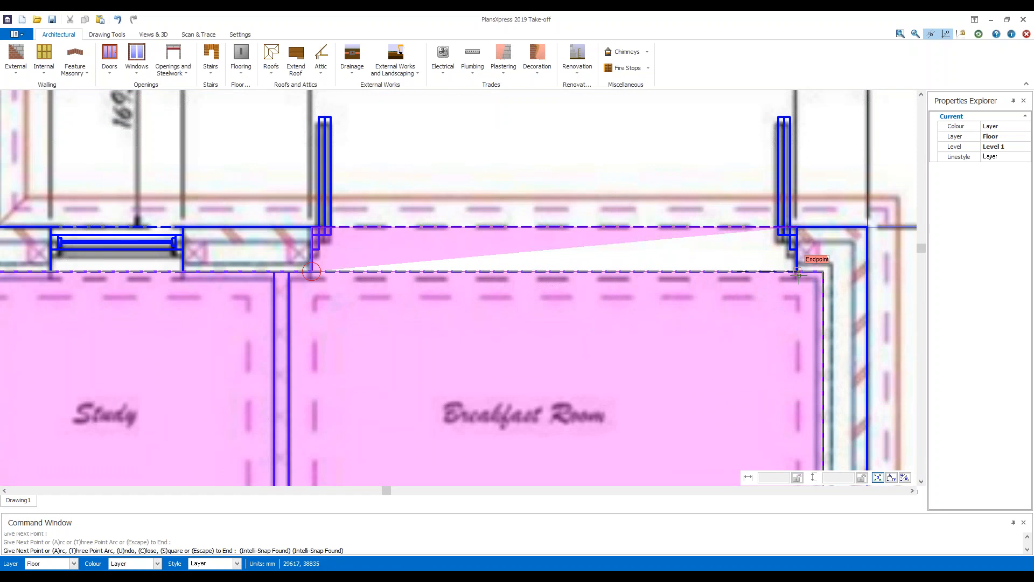
pyautogui.press('Escape')
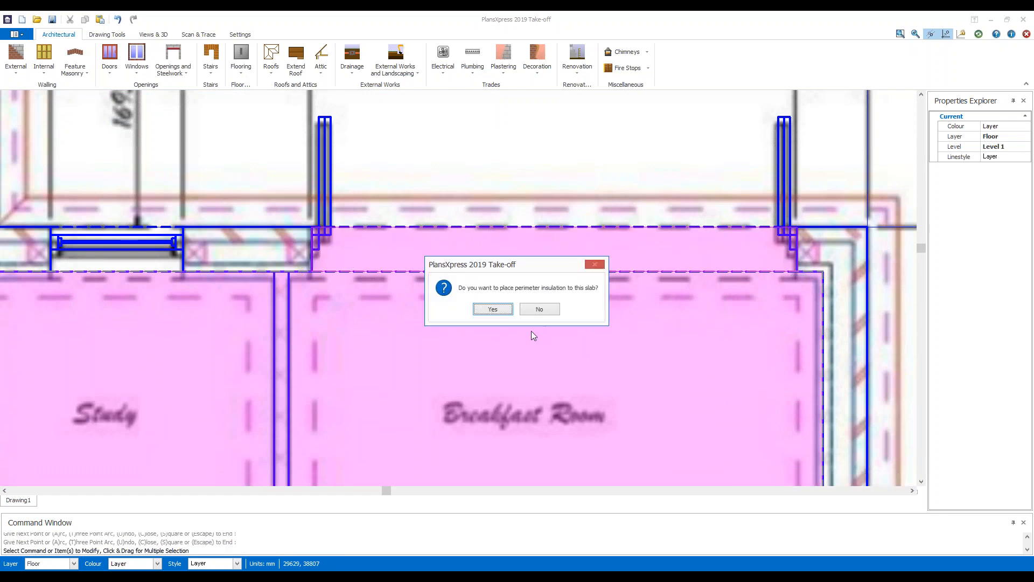
pyautogui.click(525, 311)
# Toggle the trace mode of the imported plan with the whole extension in view.
pyautogui.scroll(-4, 526, 232)
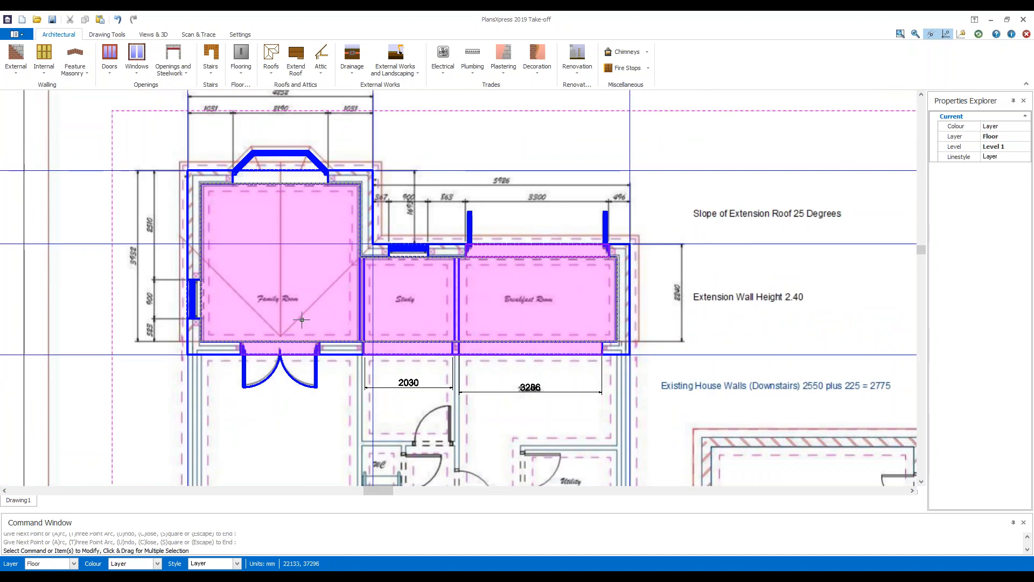
pyautogui.click(199, 34)
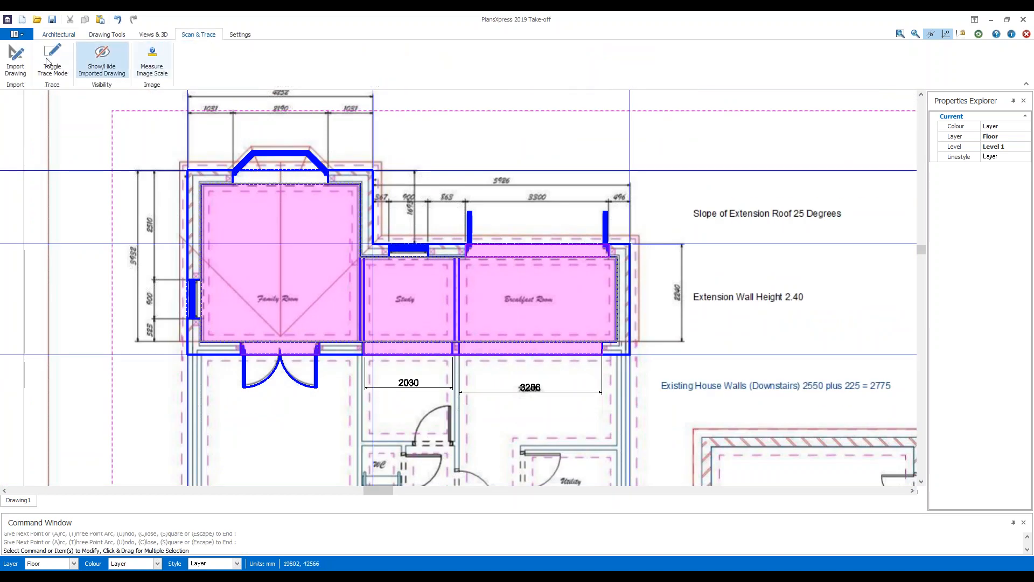
pyautogui.click(50, 67)
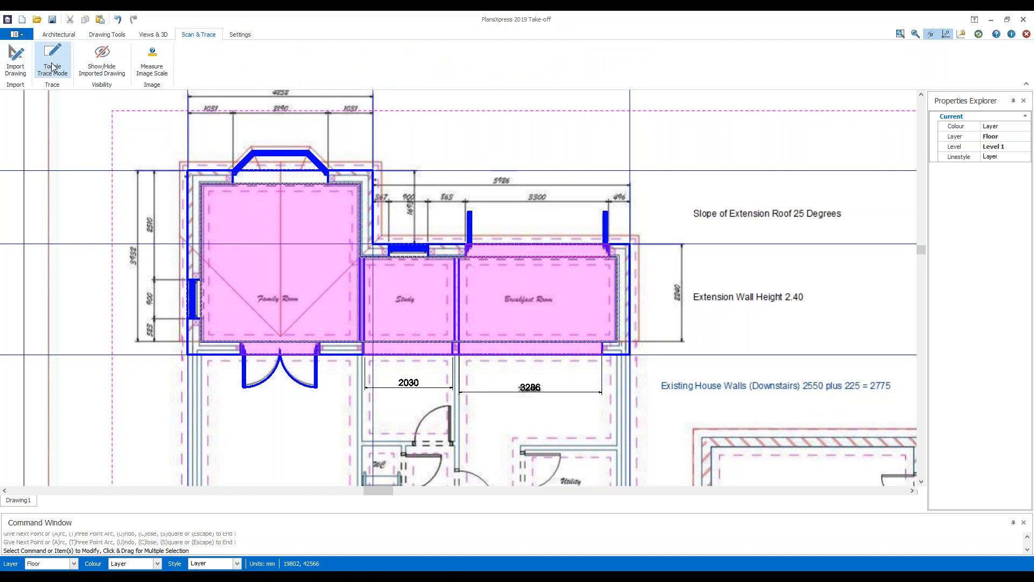
# Switch trace mode off and back on to compare the solid and outlined walls over the imported plan.
pyautogui.press('Escape')
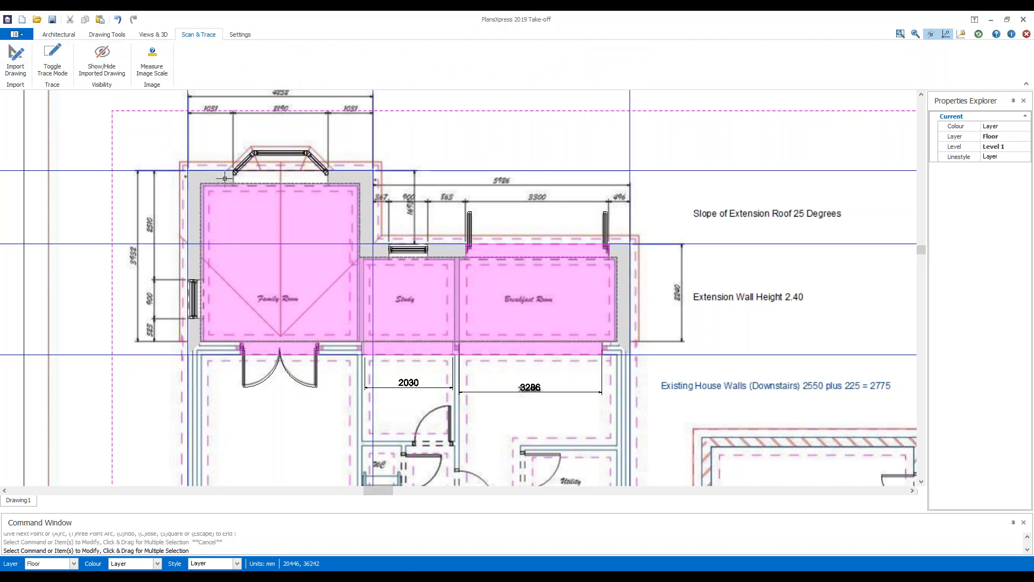
pyautogui.click(59, 68)
pyautogui.press('Escape')
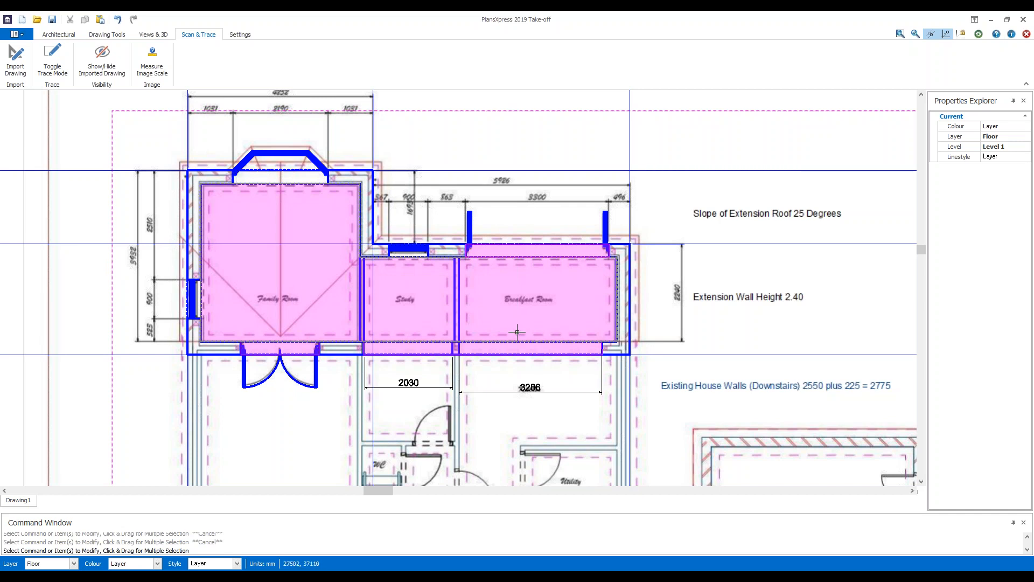
# Start a typical 30 degree cut roof for the Main Roof location with the pitch of both sides set to 25 degrees.
pyautogui.moveTo(517, 332)
pyautogui.click(60, 35)
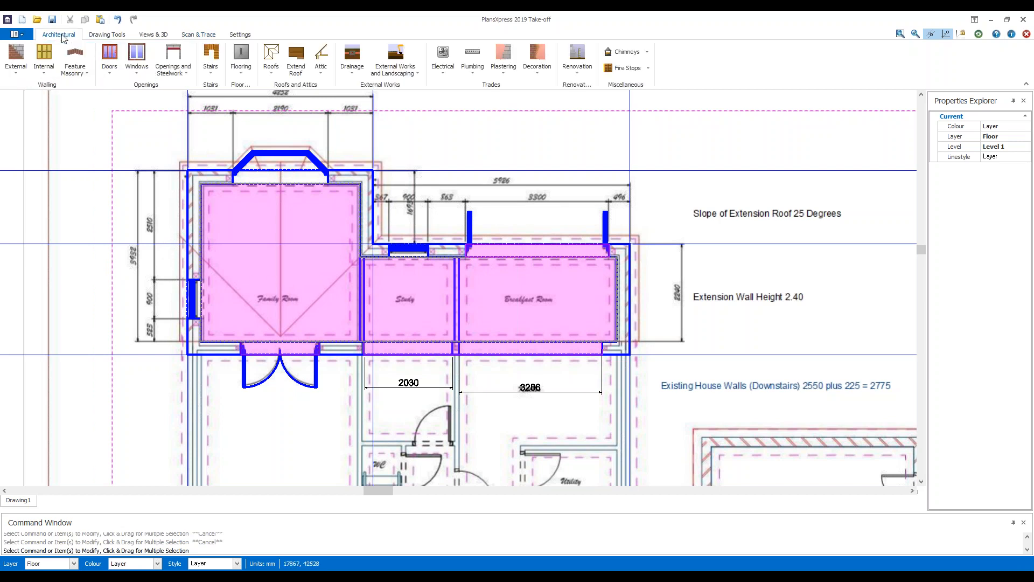
pyautogui.click(273, 76)
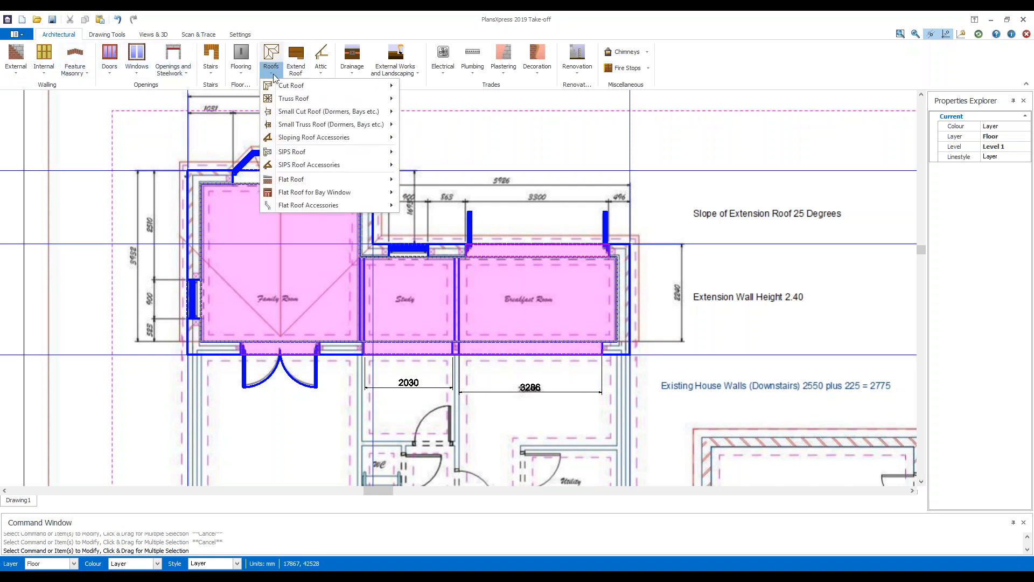
pyautogui.moveTo(310, 91)
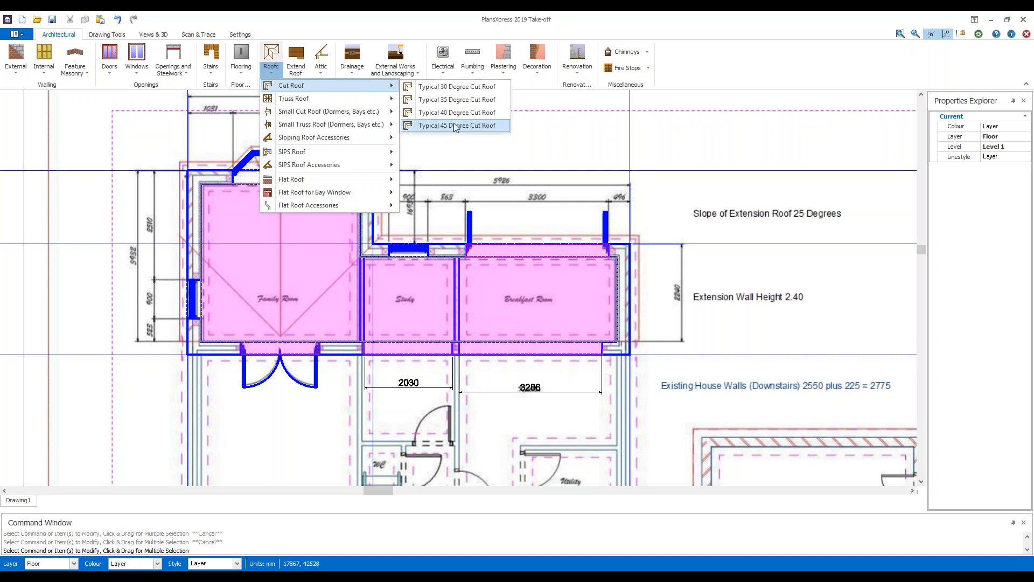
pyautogui.click(459, 88)
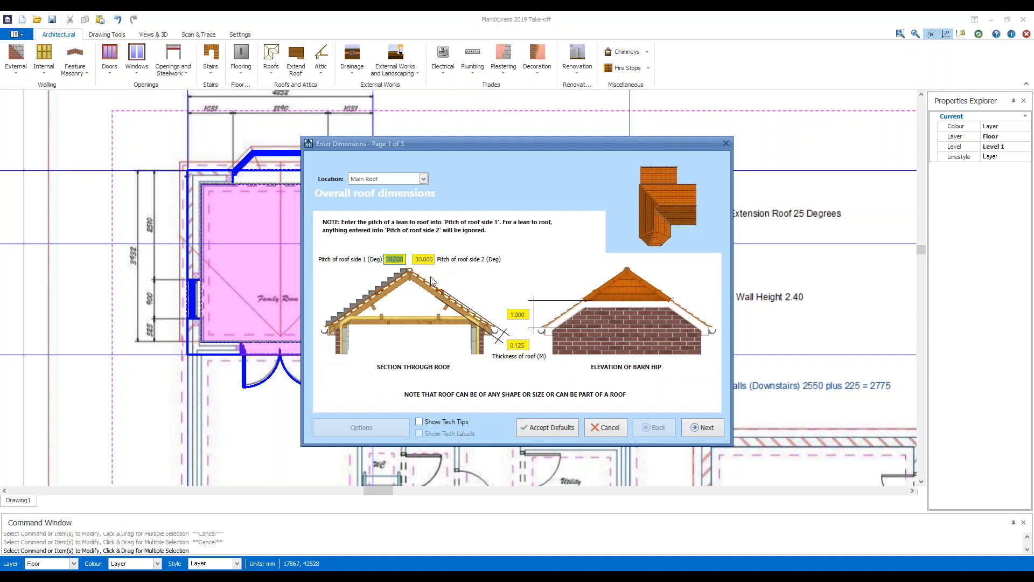
pyautogui.write('25')
pyautogui.press('Tab')
pyautogui.write('25')
pyautogui.press('Tab')
# Show the tech tips and check the barn hip gable height and roof thickness, keeping their defaults.
pyautogui.click(432, 421)
pyautogui.click(516, 316)
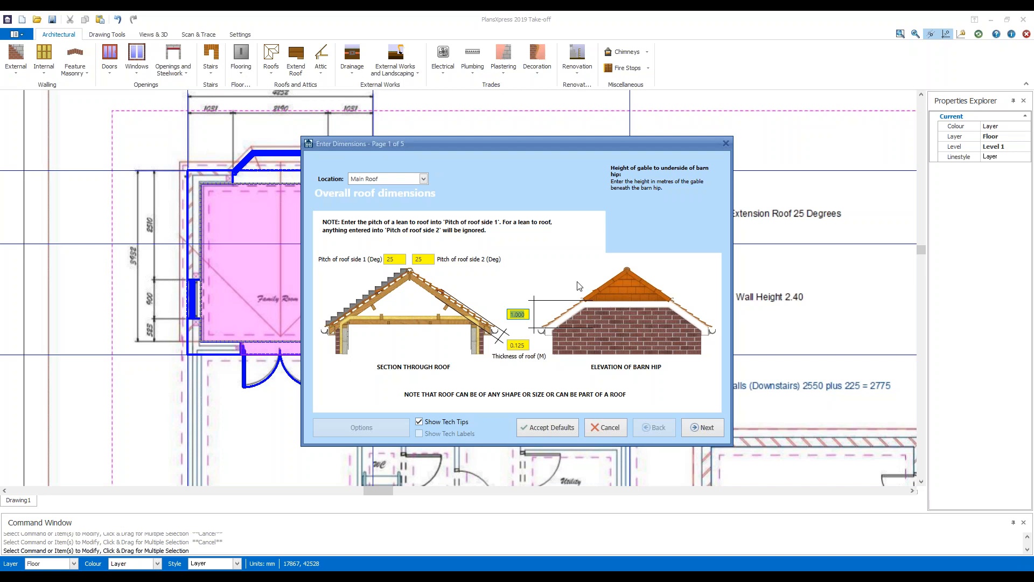
pyautogui.click(516, 345)
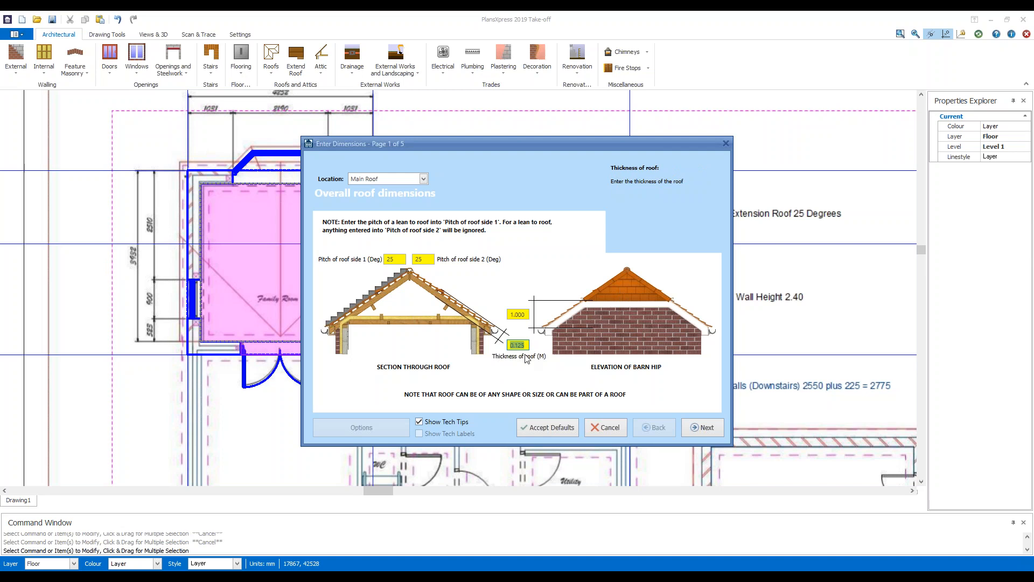
pyautogui.click(703, 427)
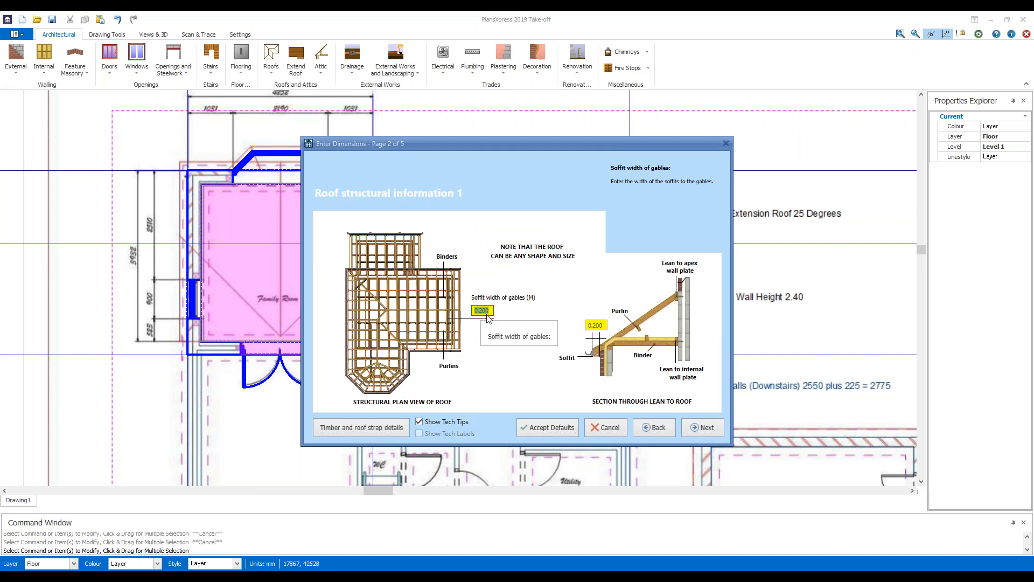
# Review the eaves soffit width and the timber and roof strap details, including gable noggings, rafter width and gable strap spacing.
pyautogui.click(588, 323)
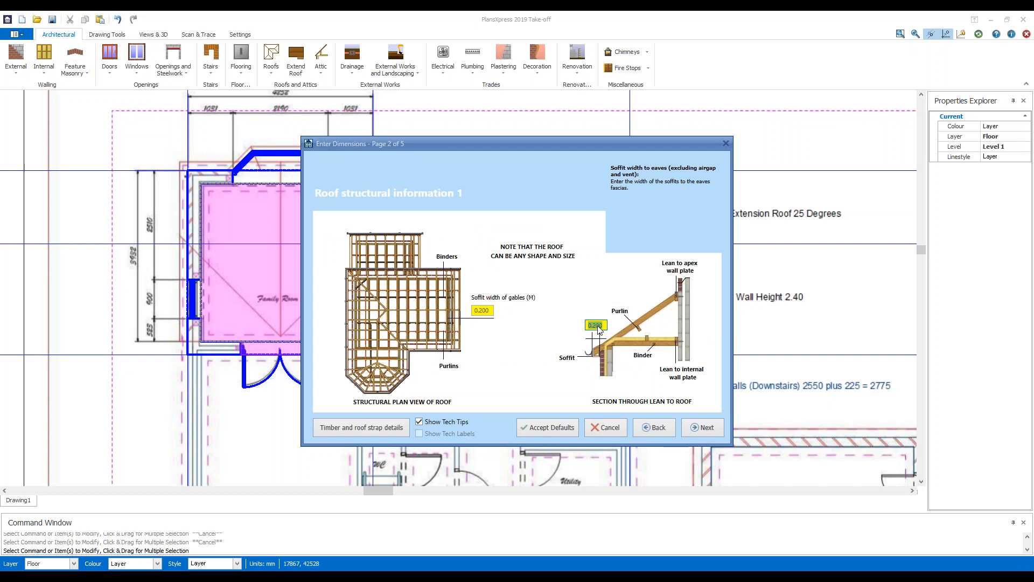
pyautogui.click(384, 430)
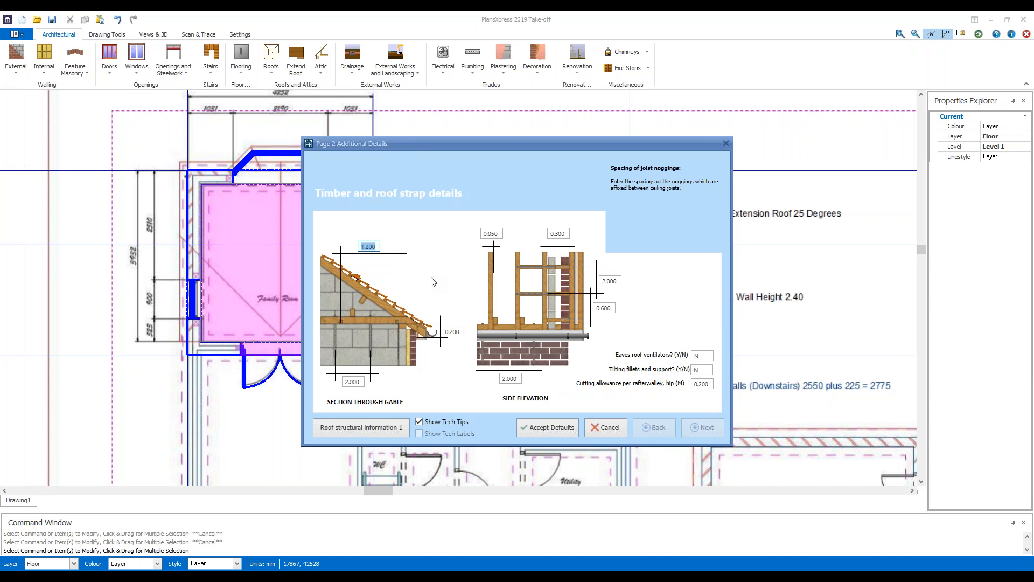
pyautogui.click(551, 234)
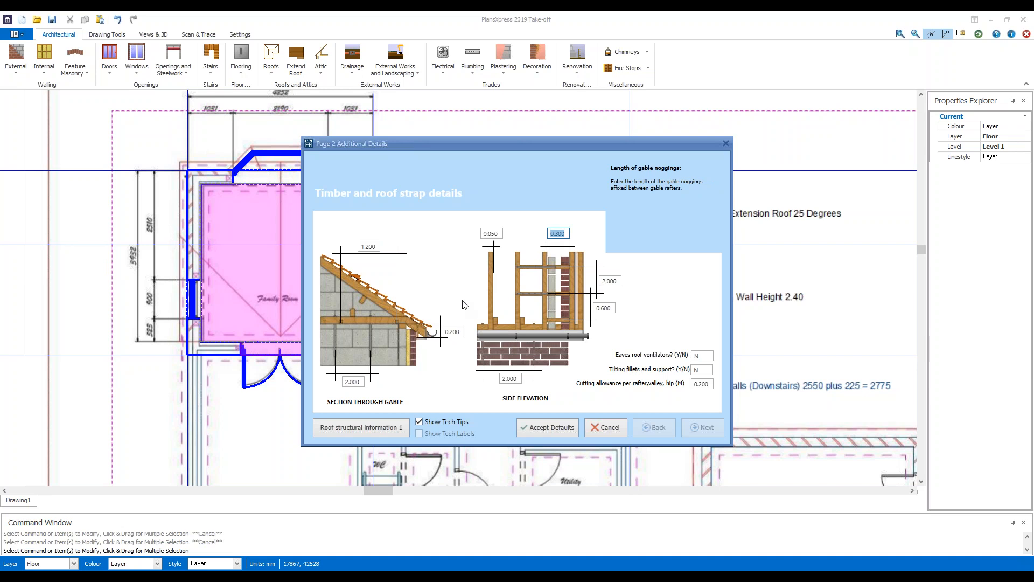
pyautogui.click(491, 235)
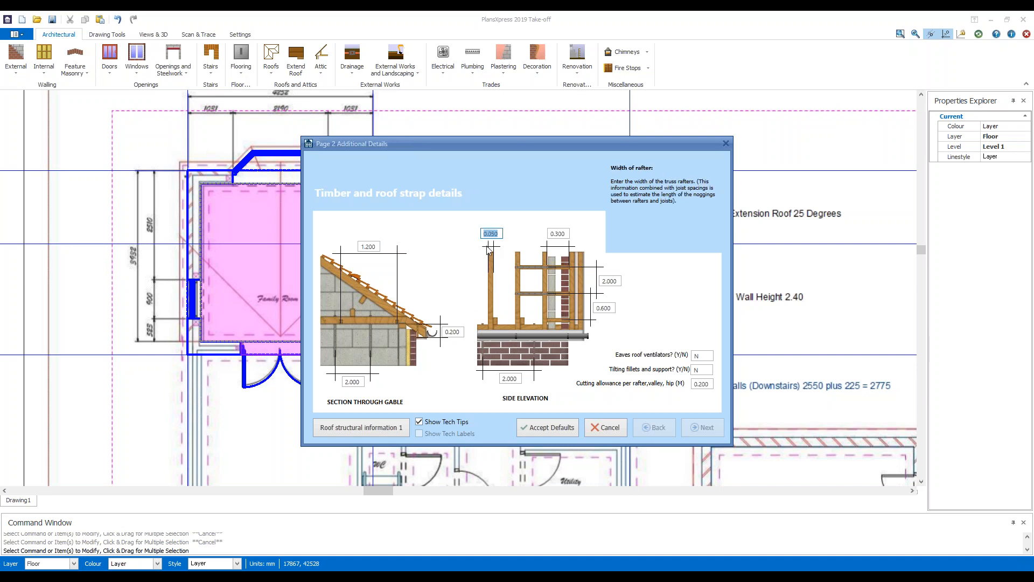
pyautogui.click(613, 281)
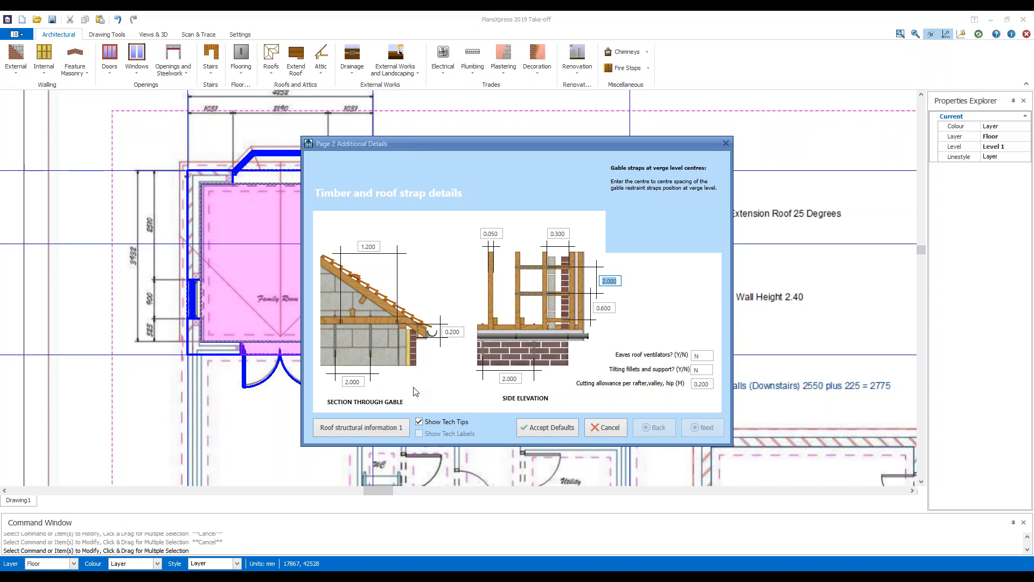
pyautogui.click(362, 427)
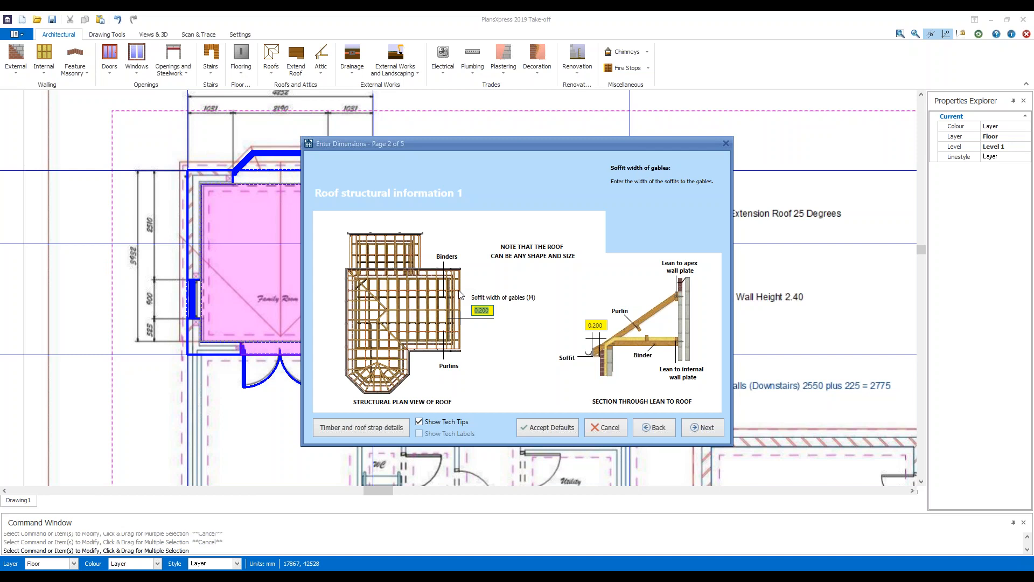
# Review the second structural page with its gutter details, and the tiling and insulation page with its tiling details.
pyautogui.click(700, 428)
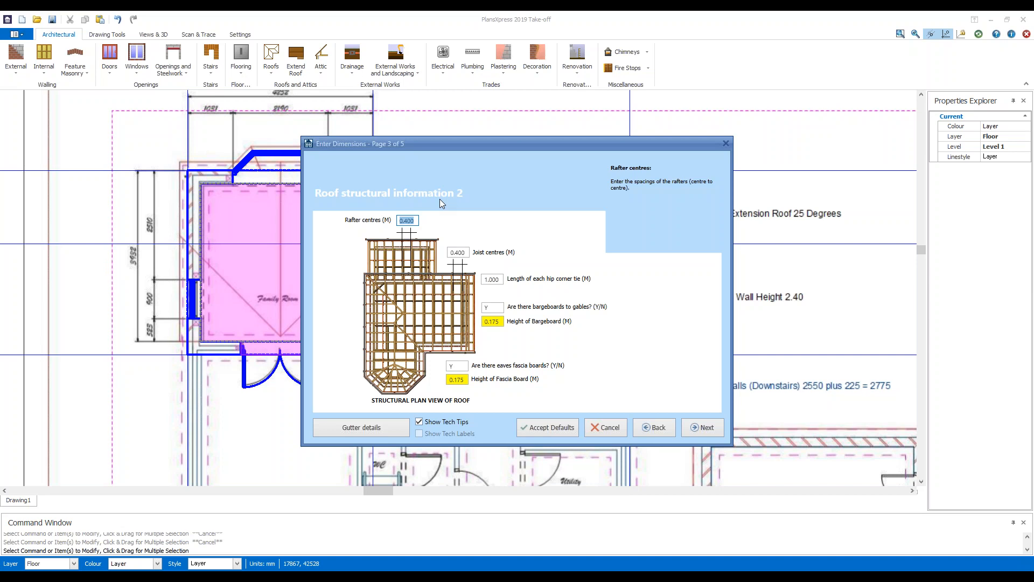
pyautogui.click(364, 431)
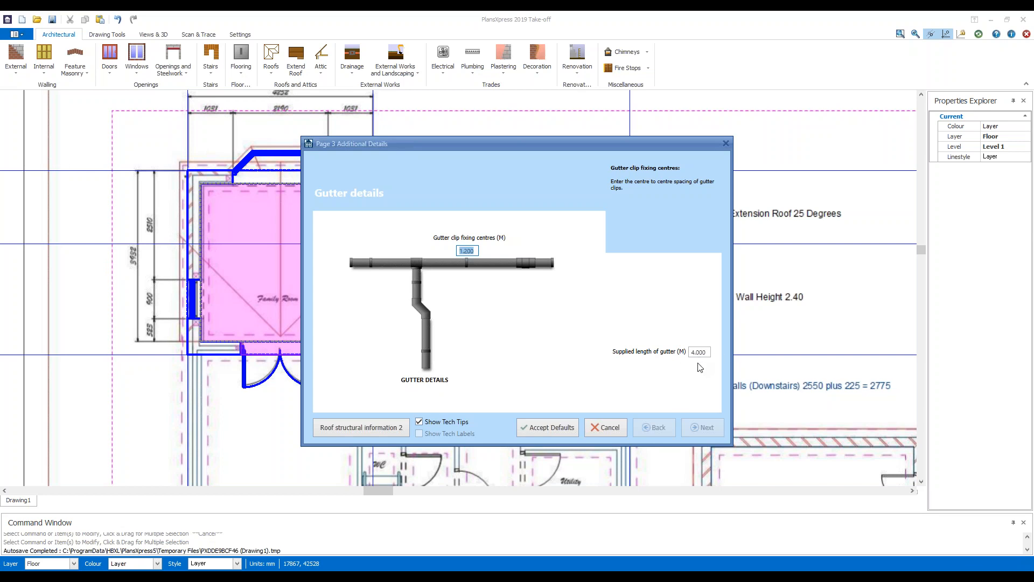
pyautogui.click(386, 426)
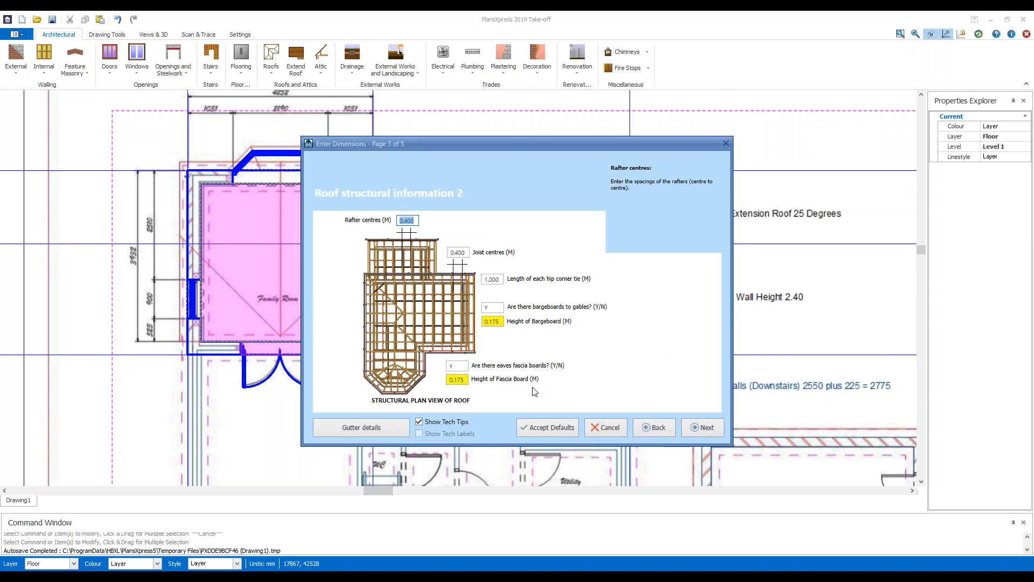
pyautogui.click(703, 428)
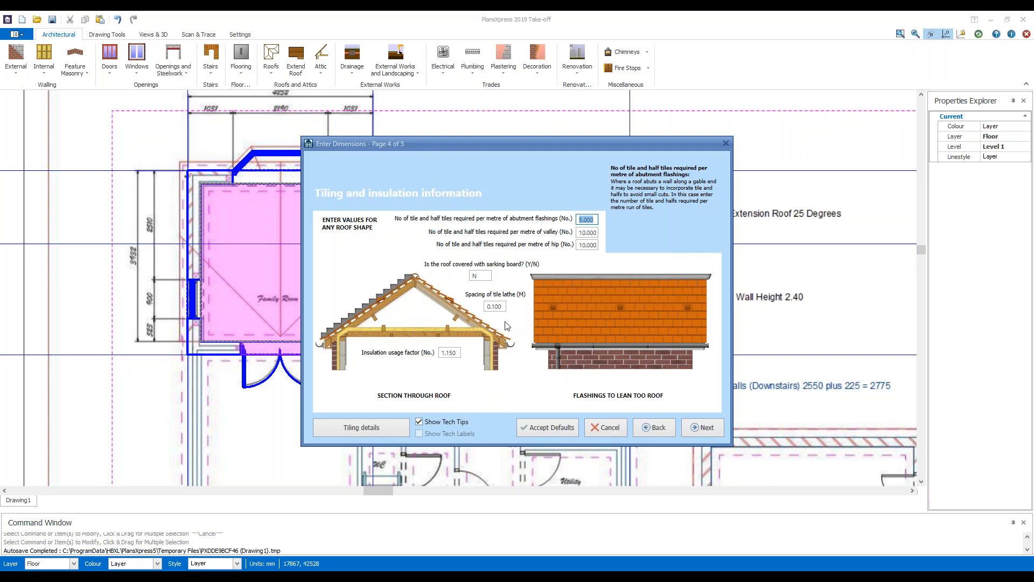
pyautogui.click(395, 427)
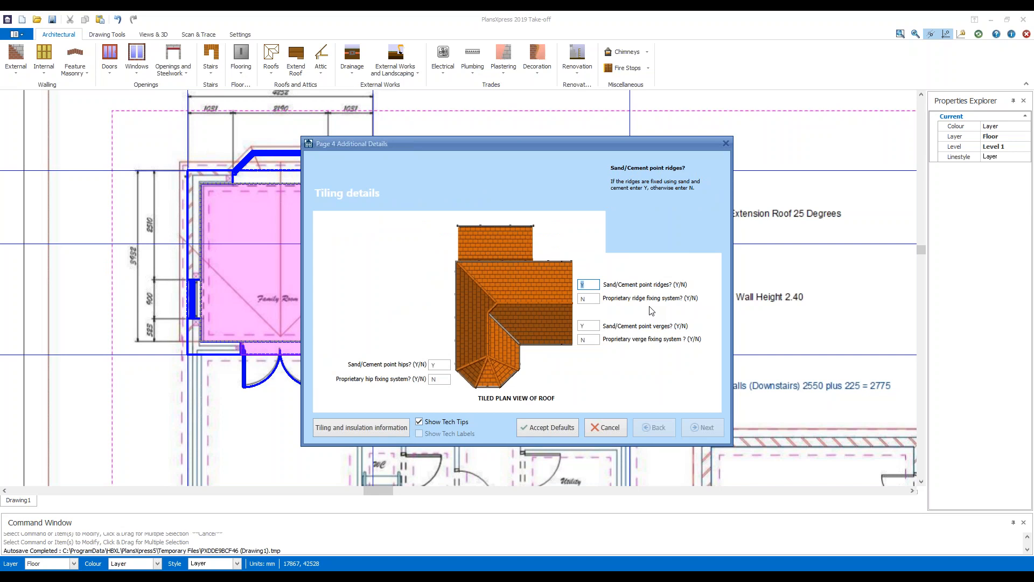
pyautogui.click(397, 427)
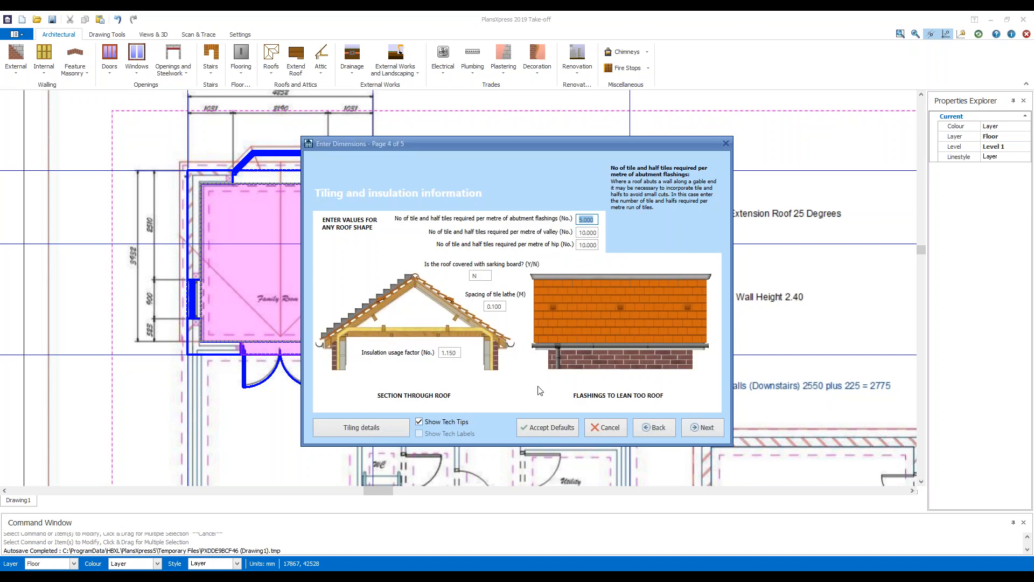
pyautogui.click(709, 428)
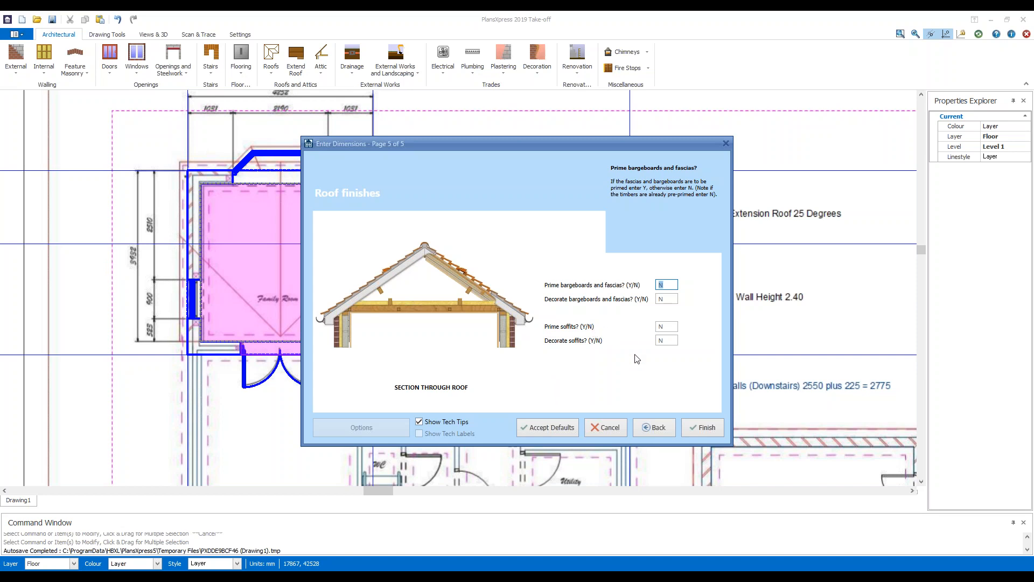
# Finish the roof settings with the default roof finishes and choose Lean to Roof as the roof type.
pyautogui.click(712, 428)
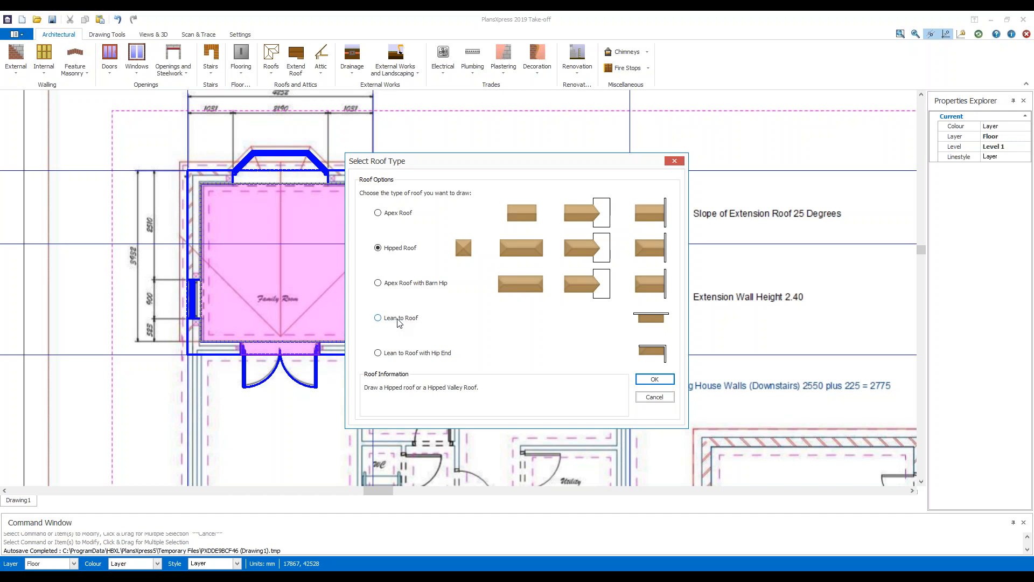
pyautogui.click(397, 321)
pyautogui.click(655, 380)
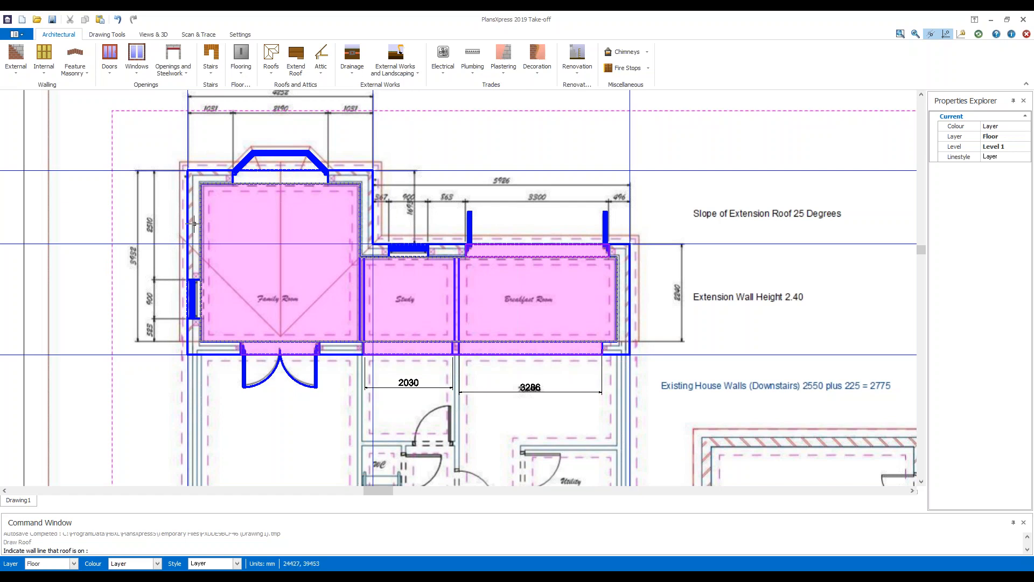
# Try drawing the lean-to roof from the Breakfast Room's outer upper corner to the Family Room's far outer wall, without ceilings, purlins, binders or rainwater pipes.
pyautogui.click(444, 244)
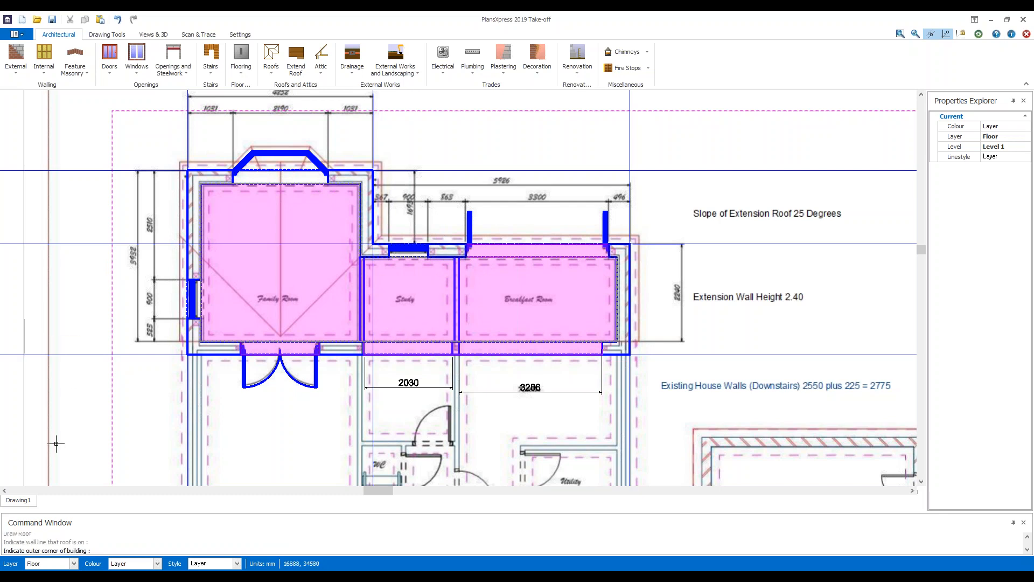
pyautogui.click(629, 243)
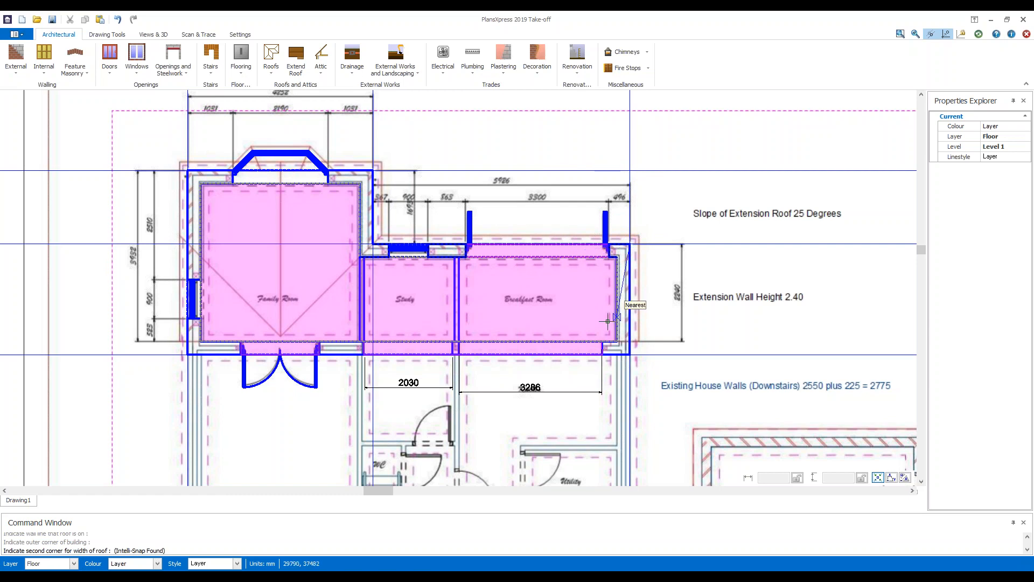
pyautogui.scroll(4, 619, 337)
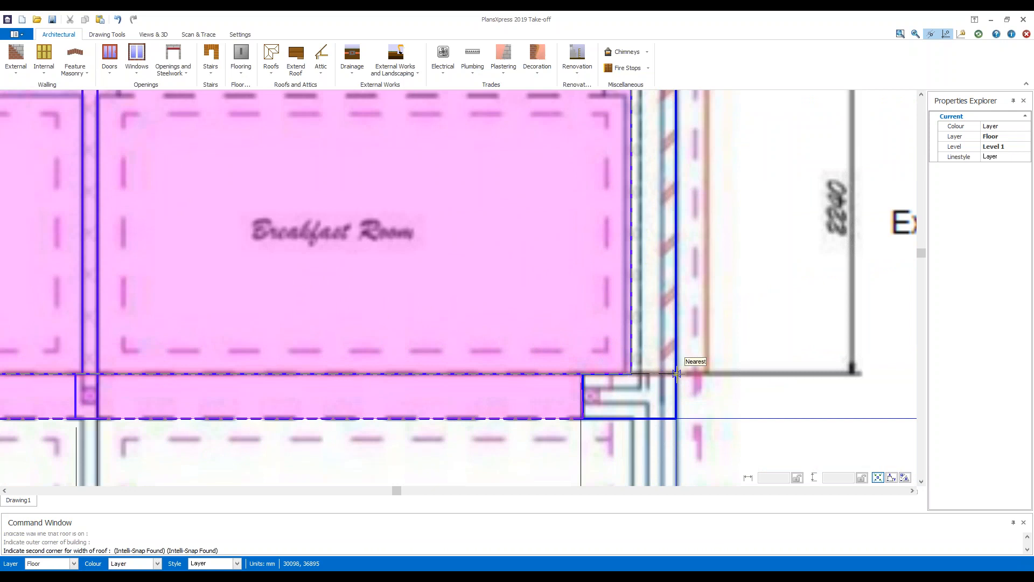
pyautogui.click(676, 372)
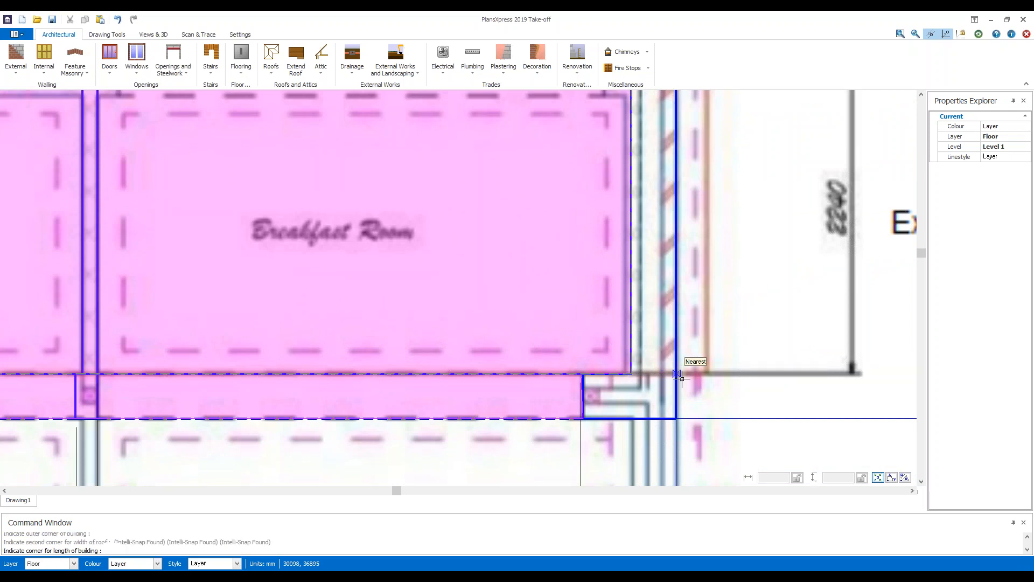
pyautogui.scroll(-5, 692, 363)
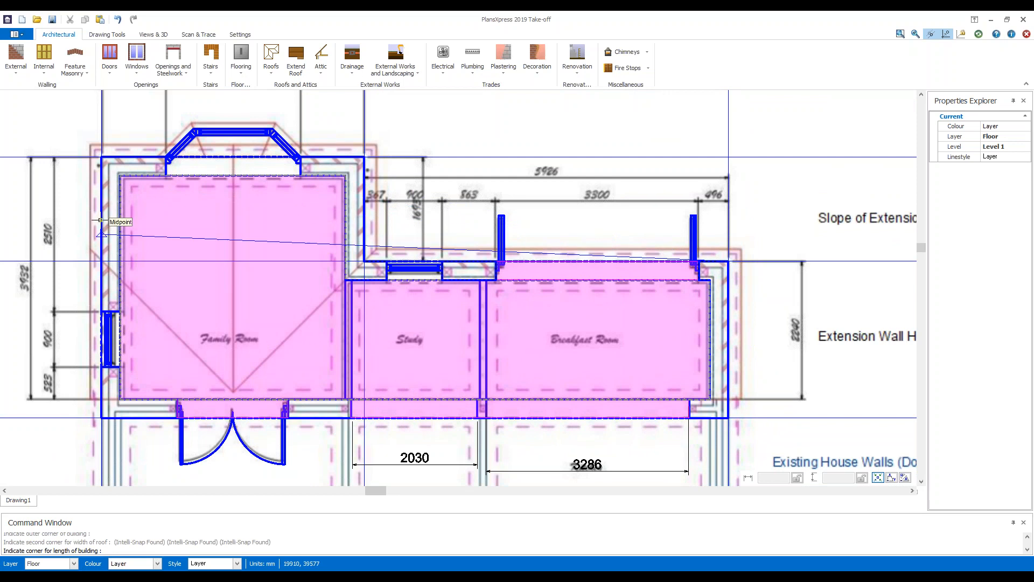
pyautogui.click(101, 222)
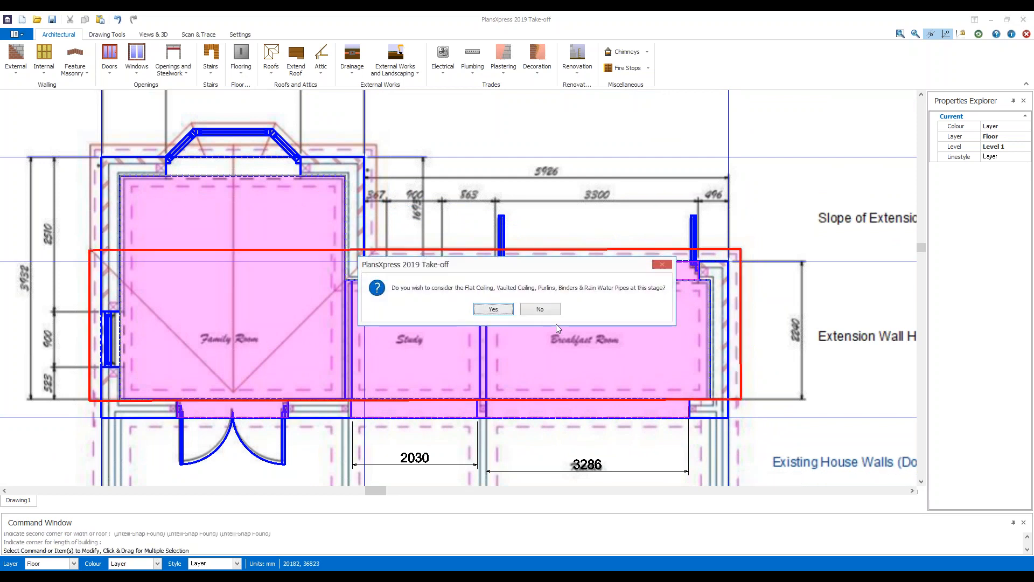
pyautogui.click(549, 309)
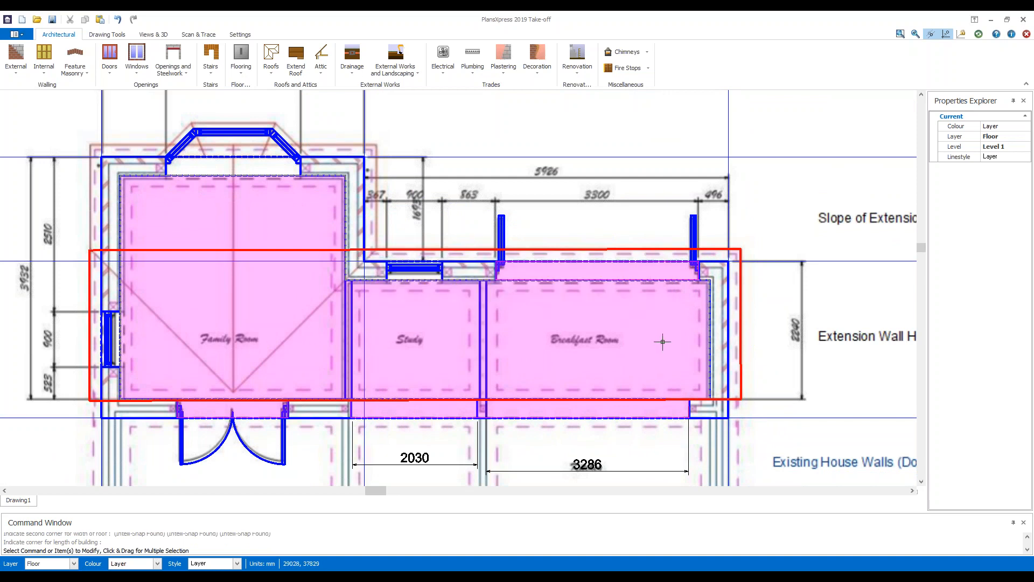
# Check the roof outline against the plan at the Breakfast Room's outer wall, and undo the lean-to roof.
pyautogui.scroll(-2, 661, 341)
pyautogui.scroll(8, 732, 353)
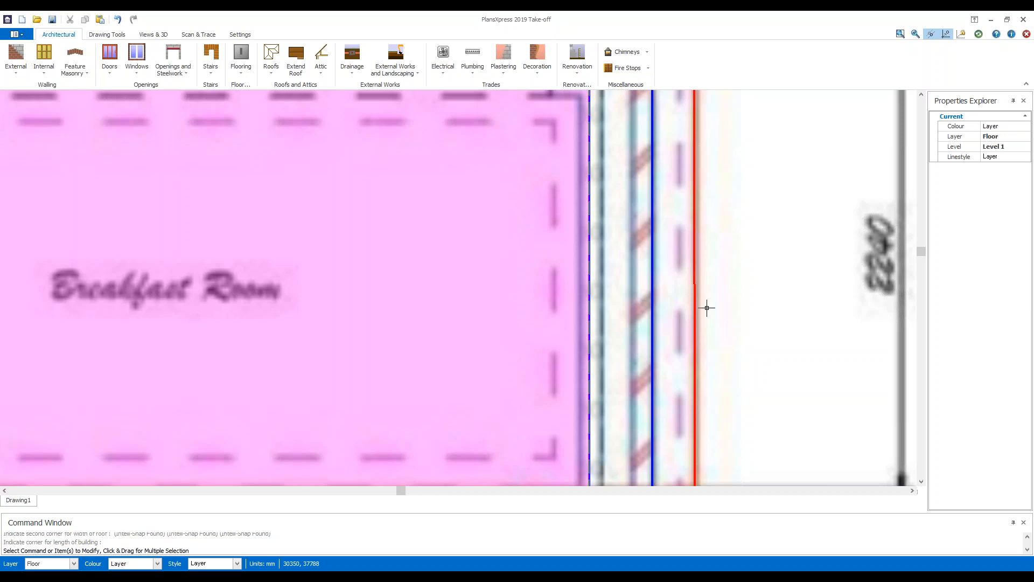
pyautogui.scroll(-6, 707, 307)
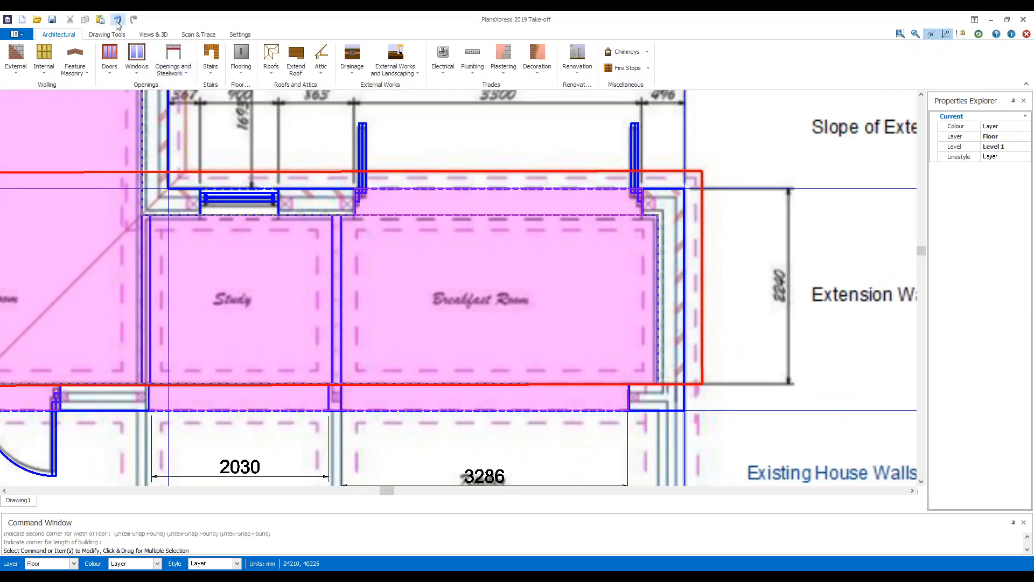
pyautogui.click(117, 21)
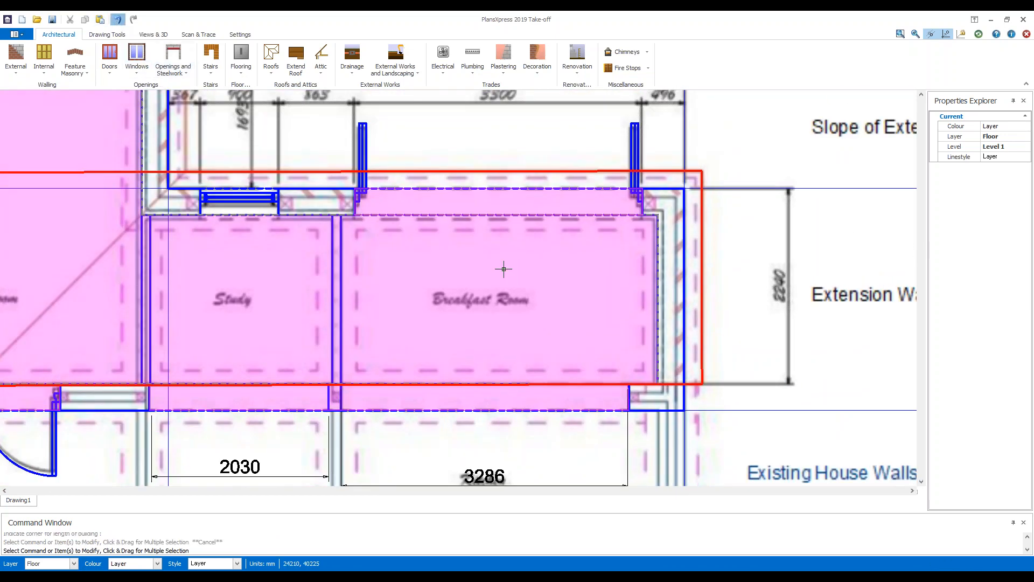
pyautogui.scroll(-3, 630, 249)
pyautogui.scroll(-1, 630, 249)
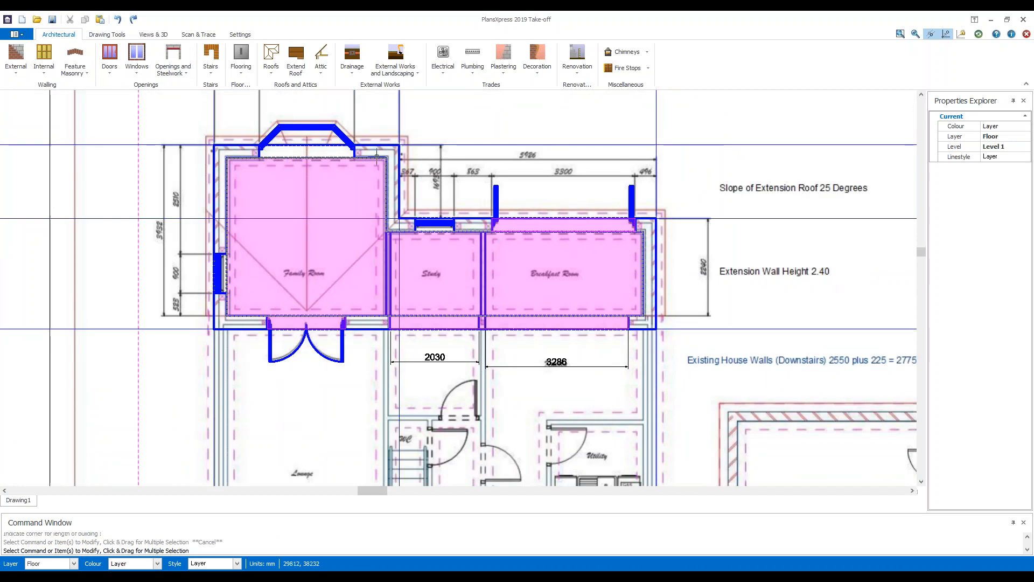
# Delete all construction lines from the drawing.
pyautogui.click(106, 34)
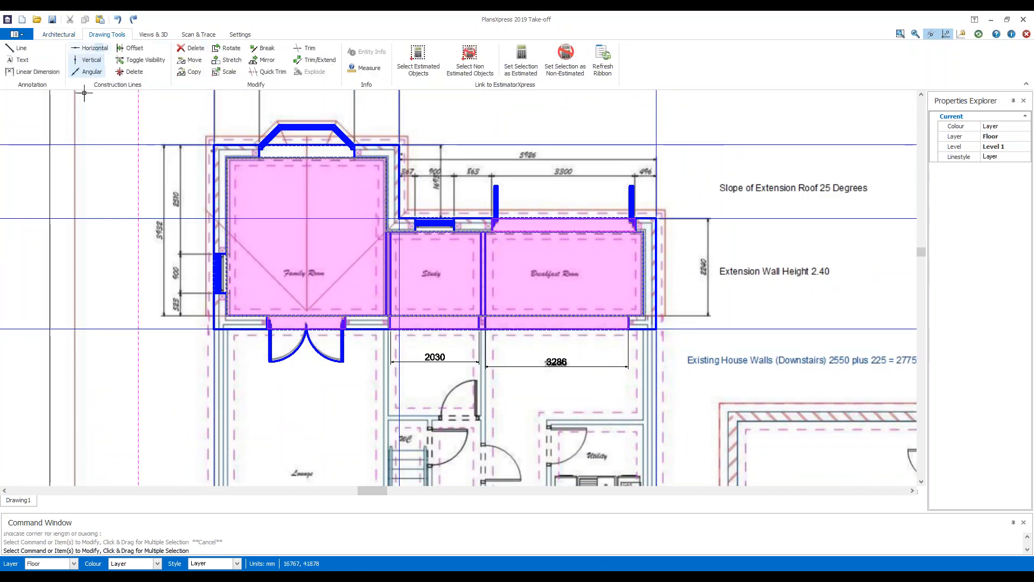
pyautogui.click(134, 72)
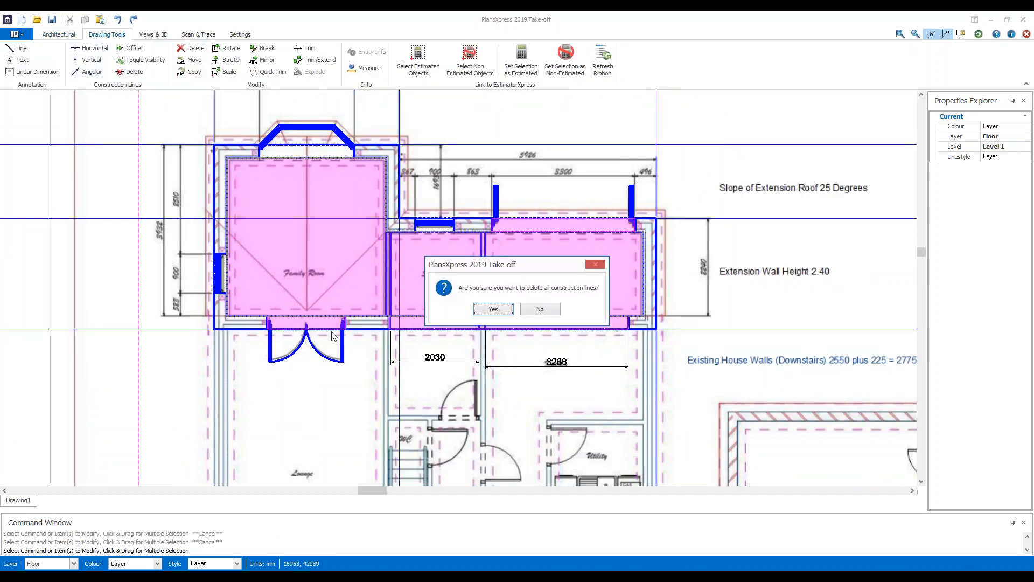
pyautogui.click(493, 309)
# Place a horizontal construction line 1 mm above the floor slab's inner edge, beside the Breakfast Room's lower wall opening.
pyautogui.click(91, 48)
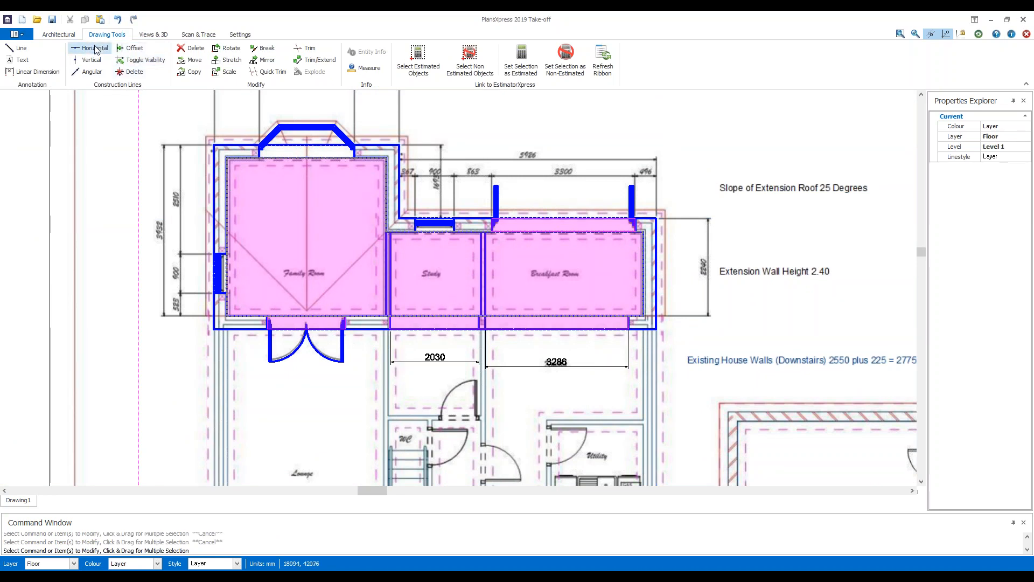
pyautogui.scroll(5, 614, 323)
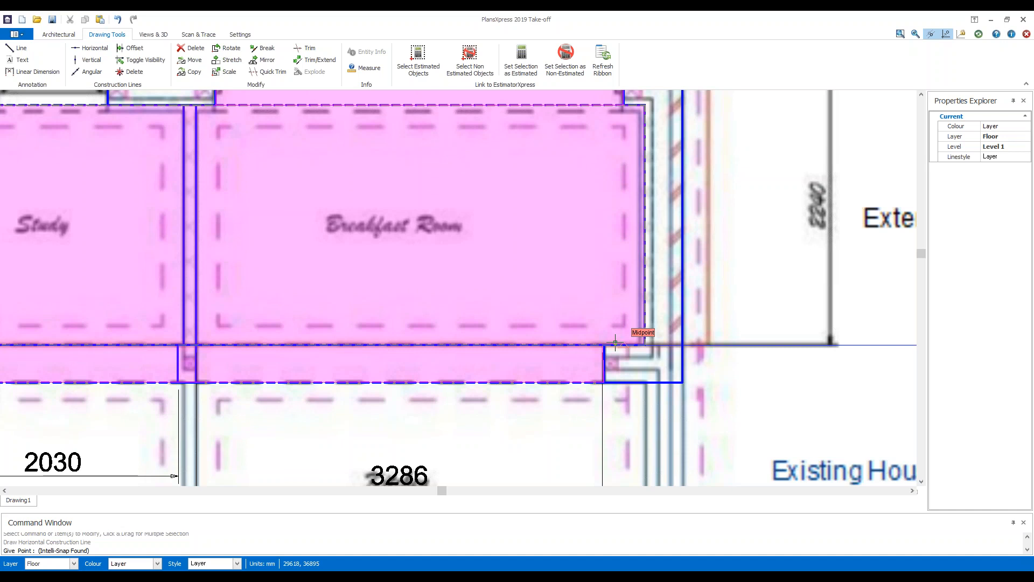
pyautogui.press('space')
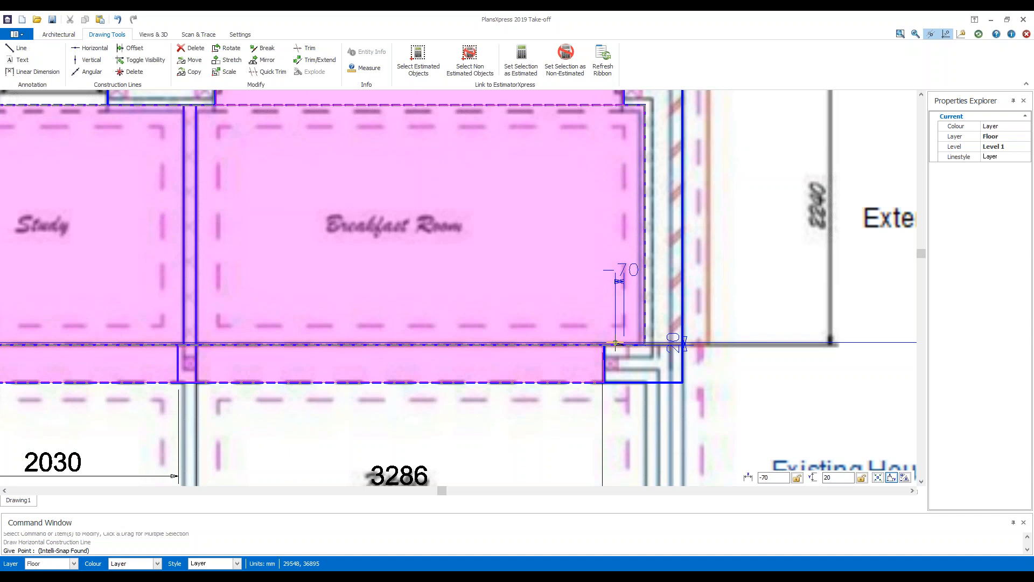
pyautogui.press('Up')
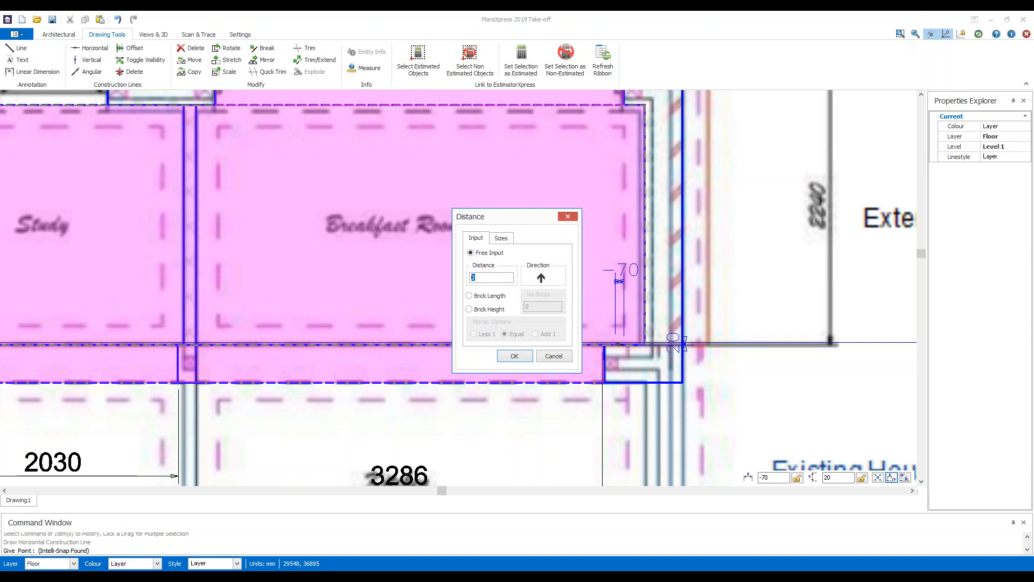
pyautogui.write('1')
pyautogui.press('Return')
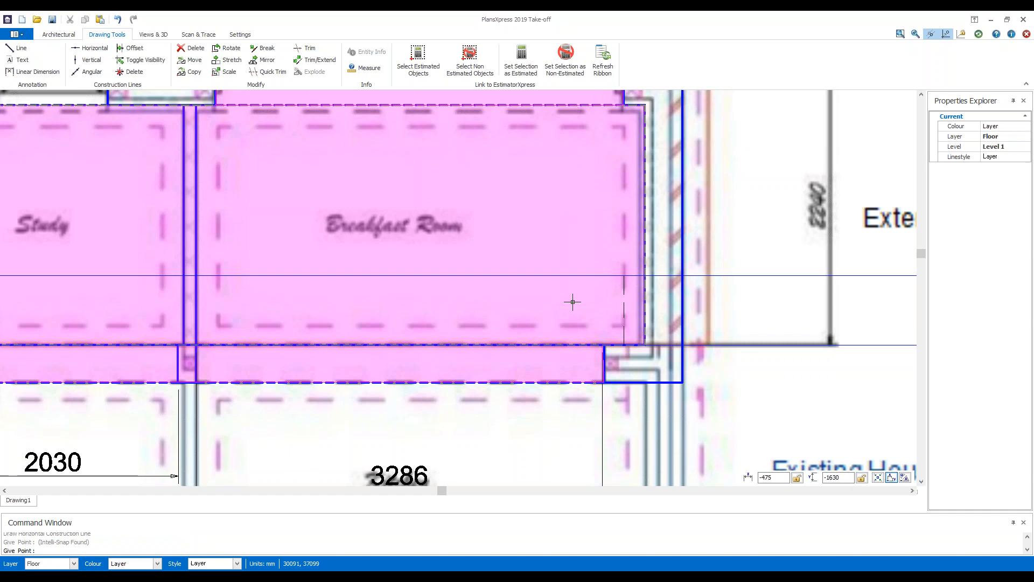
pyautogui.press('Escape')
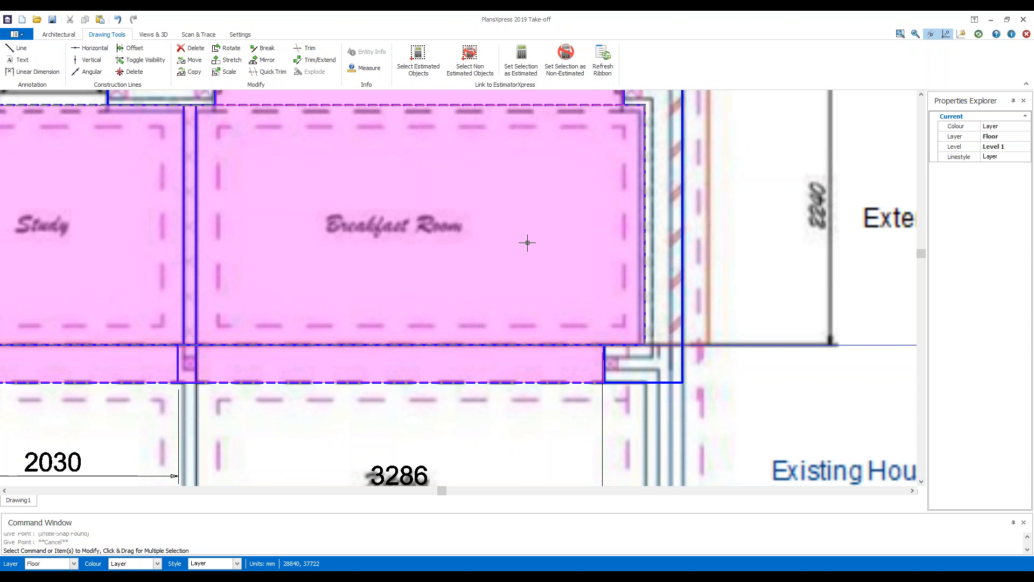
# Stretch the floor slab's misaligned node to the wall endpoint at the upper corner of the Breakfast Room's lower opening.
pyautogui.scroll(2, 544, 331)
pyautogui.scroll(1, 604, 352)
pyautogui.scroll(1, 654, 364)
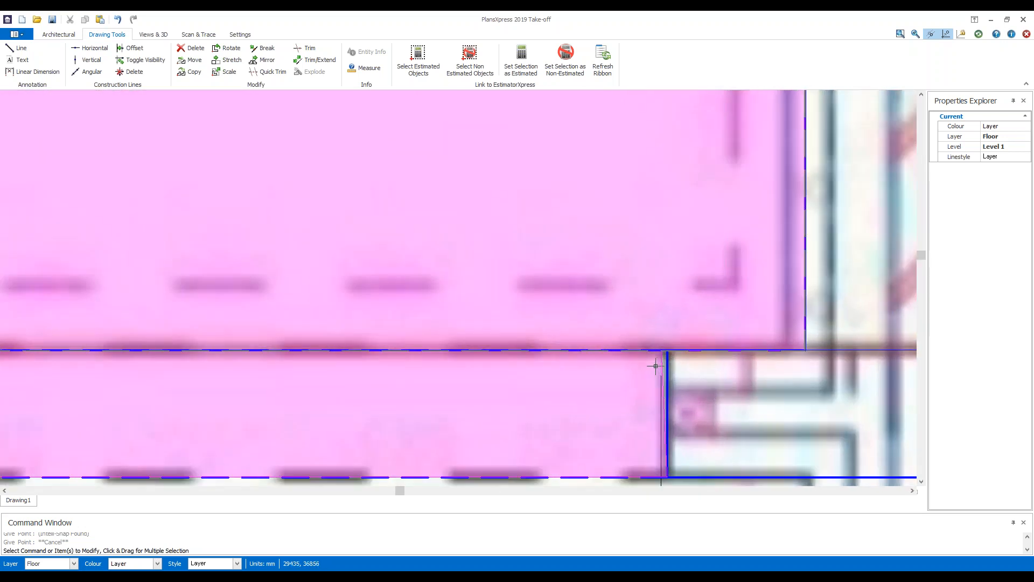
pyautogui.scroll(3, 655, 367)
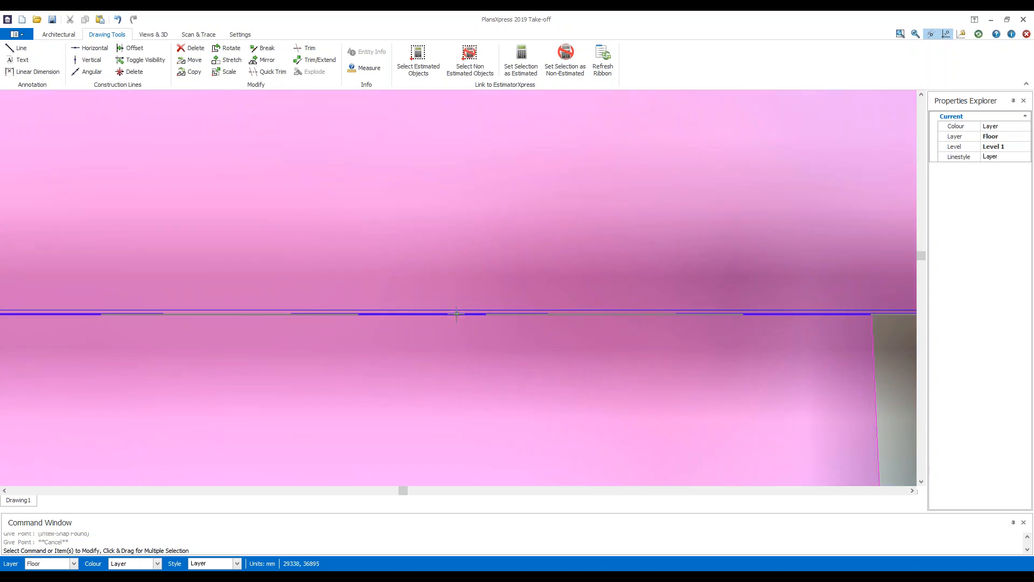
pyautogui.scroll(-4, 546, 323)
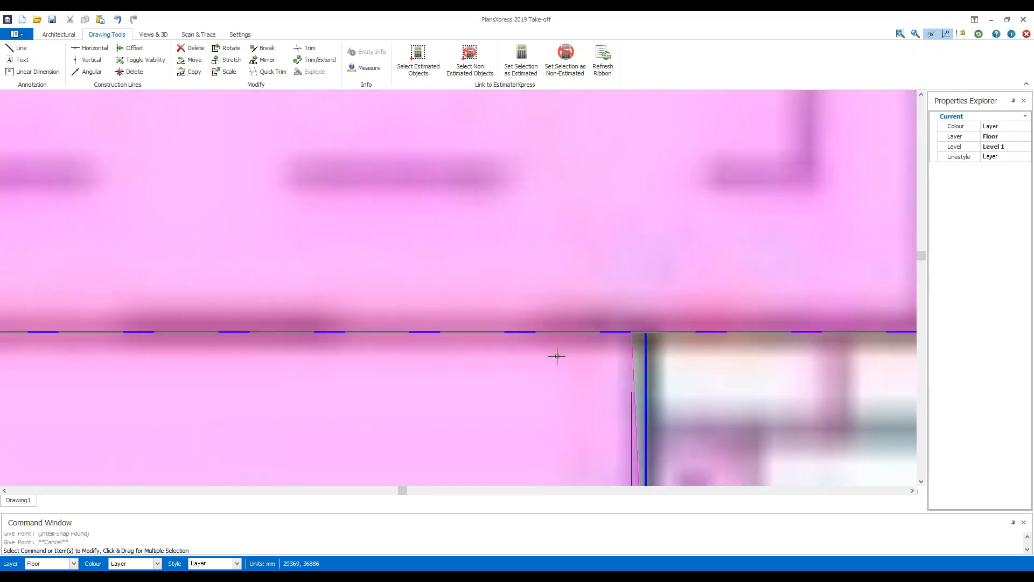
pyautogui.scroll(-1, 586, 362)
pyautogui.scroll(1, 603, 356)
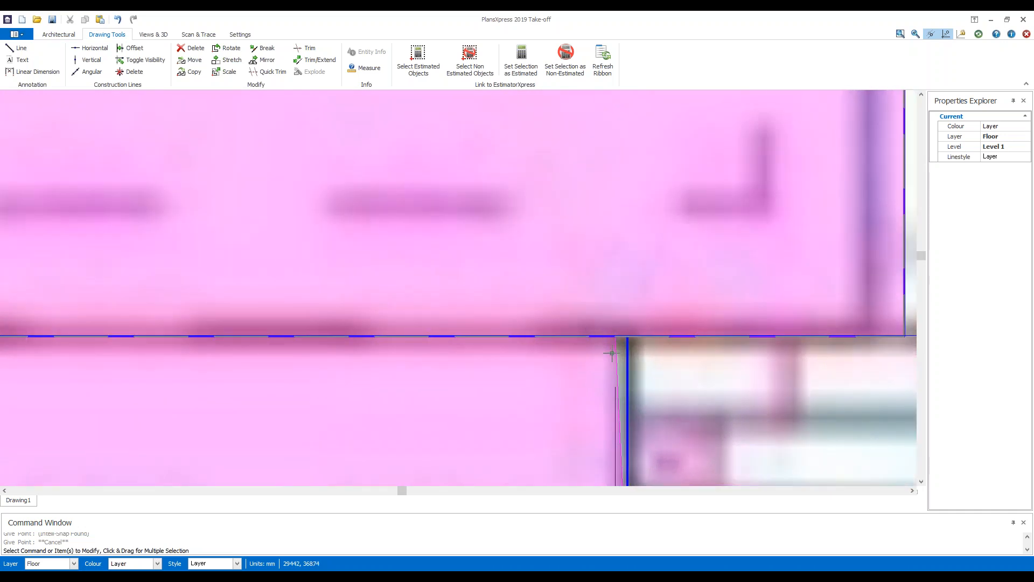
pyautogui.click(615, 352)
pyautogui.click(627, 338)
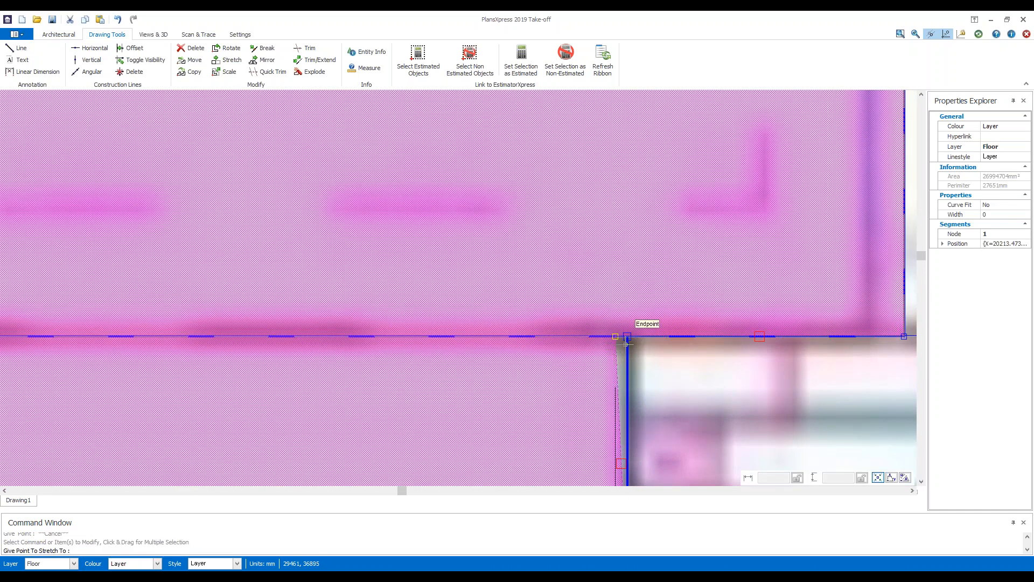
pyautogui.click(627, 338)
pyautogui.scroll(-3, 556, 361)
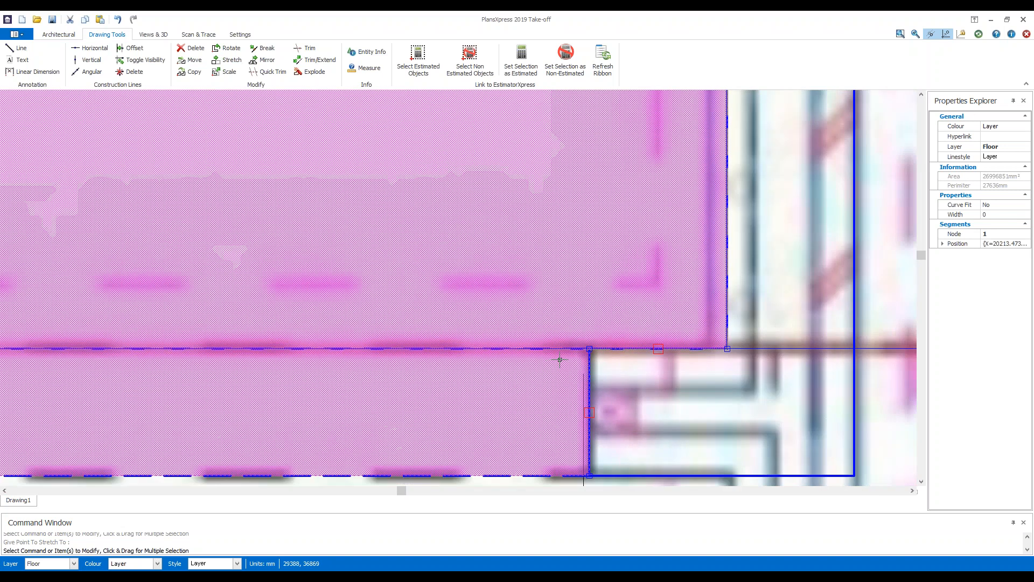
pyautogui.scroll(-4, 560, 359)
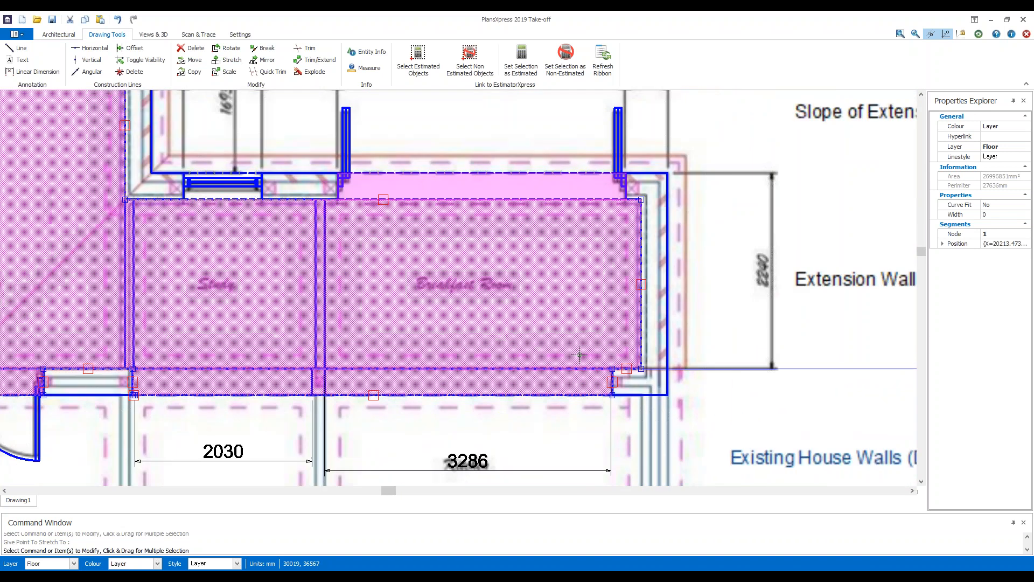
pyautogui.press('Escape')
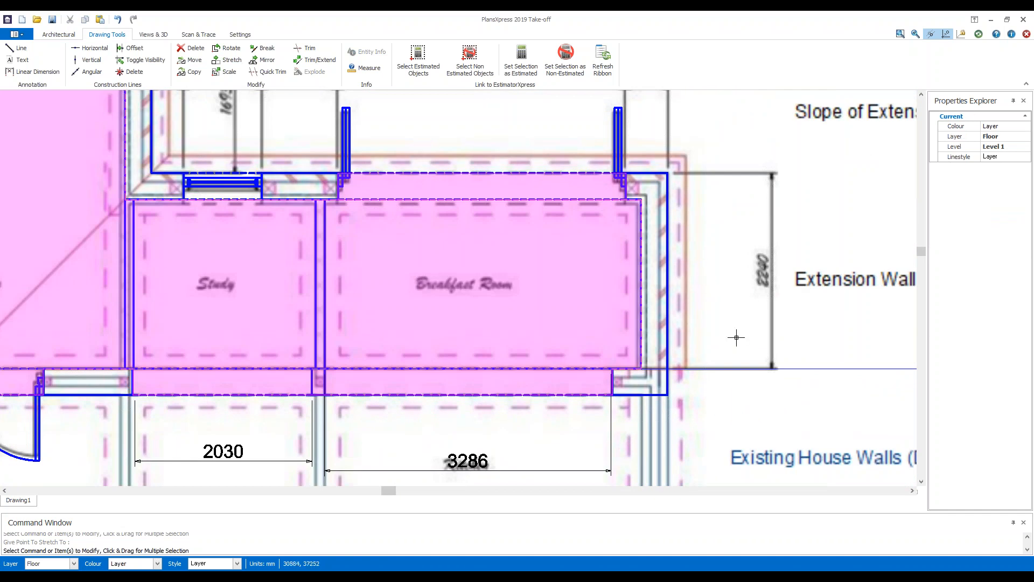
# Draw a lean-to roof from the Breakfast Room's outer corner and construction line to the Family Room's far wall, without ceilings, purlins, binders or rainwater pipes.
pyautogui.scroll(-1, 737, 336)
pyautogui.click(59, 34)
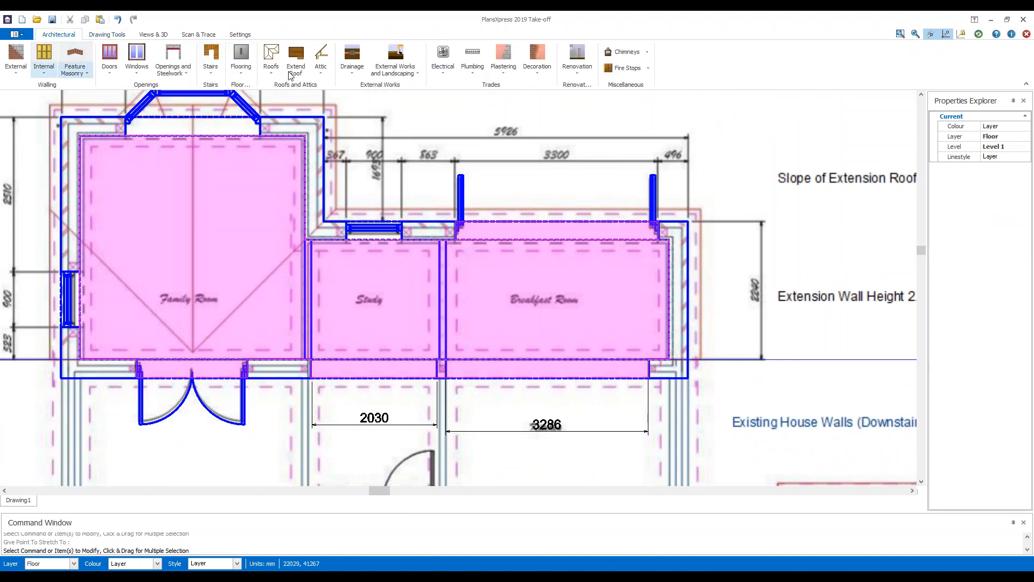
pyautogui.click(277, 56)
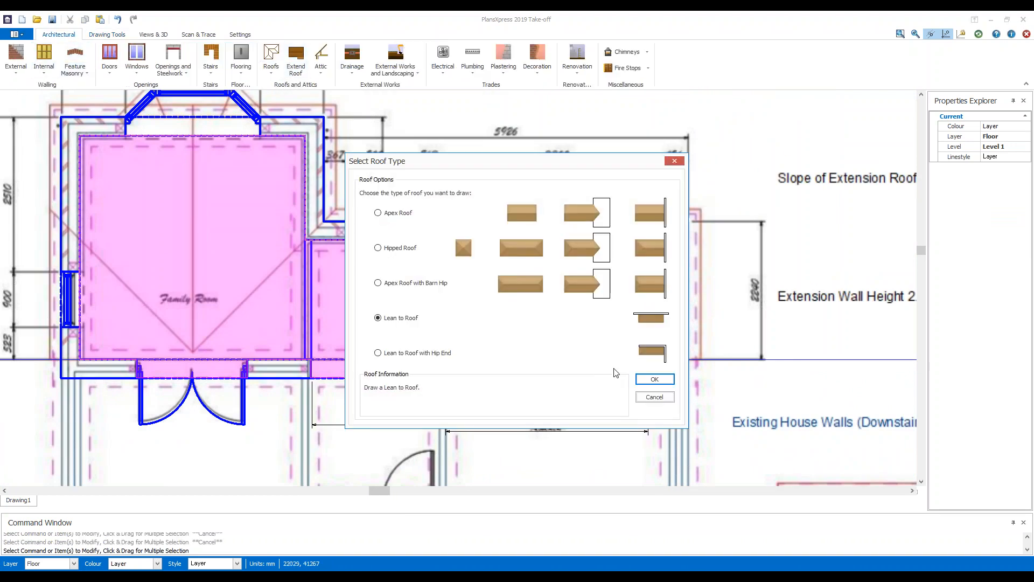
pyautogui.click(655, 380)
pyautogui.click(429, 222)
pyautogui.click(688, 221)
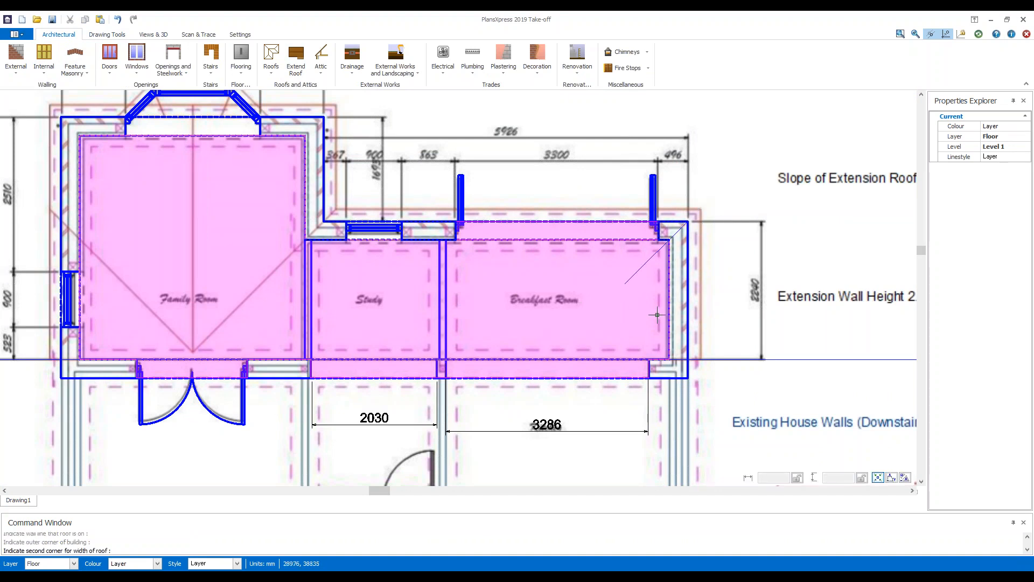
pyautogui.click(699, 364)
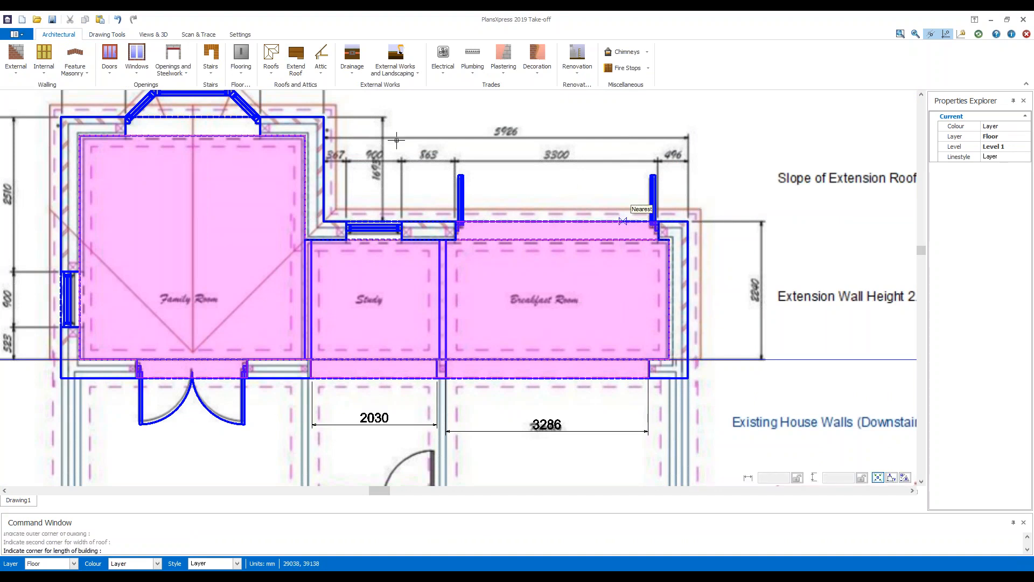
pyautogui.click(56, 180)
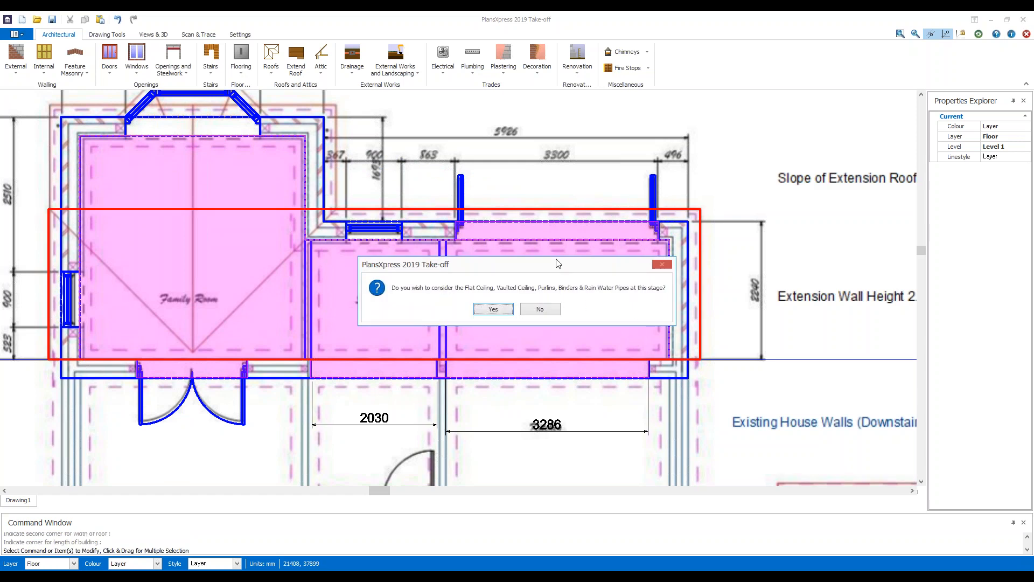
pyautogui.click(540, 311)
# Start an Apex Roof on the Family Room's bay-window wall, setting its width between the room's two outer corners.
pyautogui.scroll(-2, 698, 354)
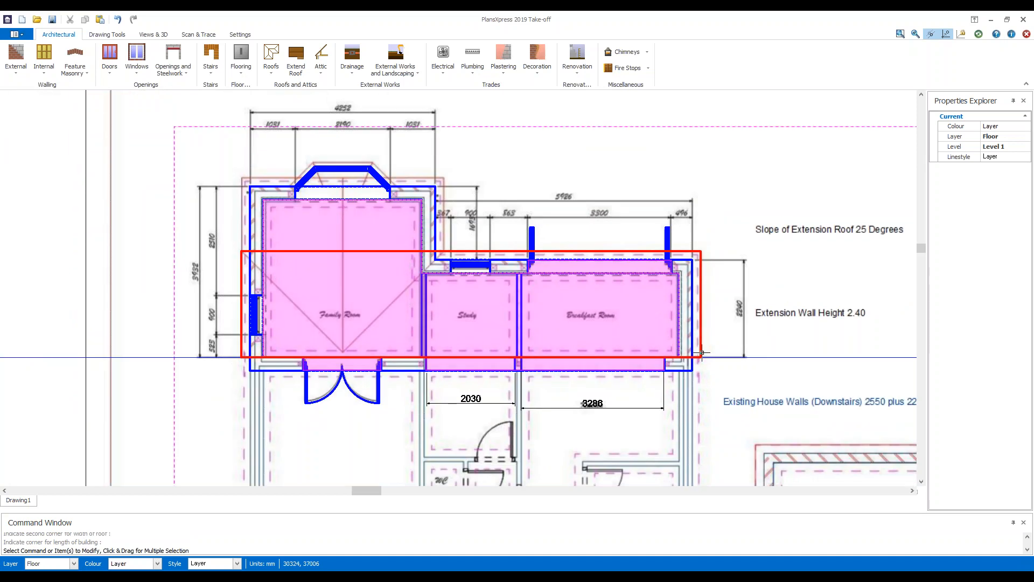
pyautogui.scroll(-1, 698, 355)
pyautogui.scroll(2, 323, 248)
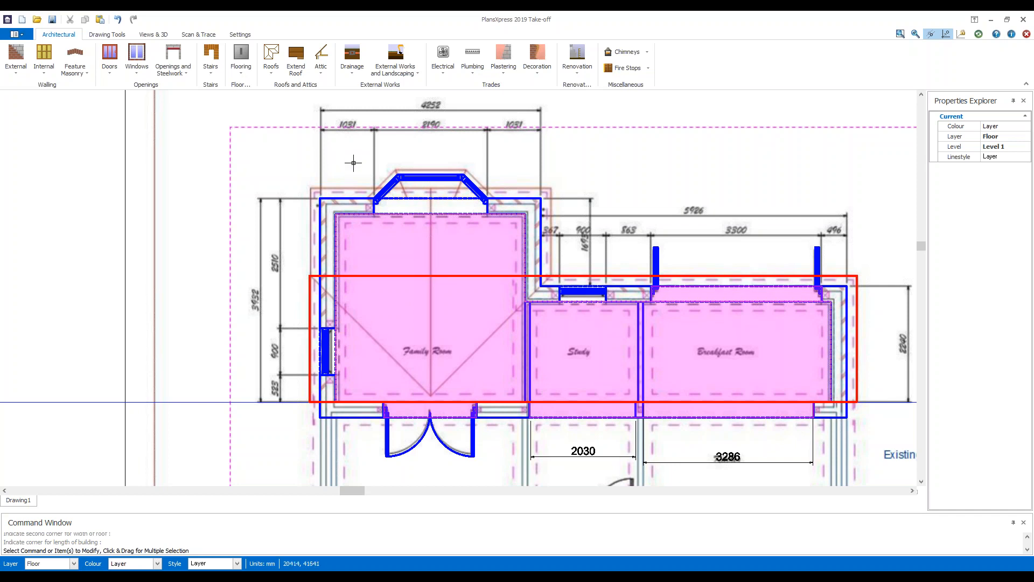
pyautogui.click(271, 54)
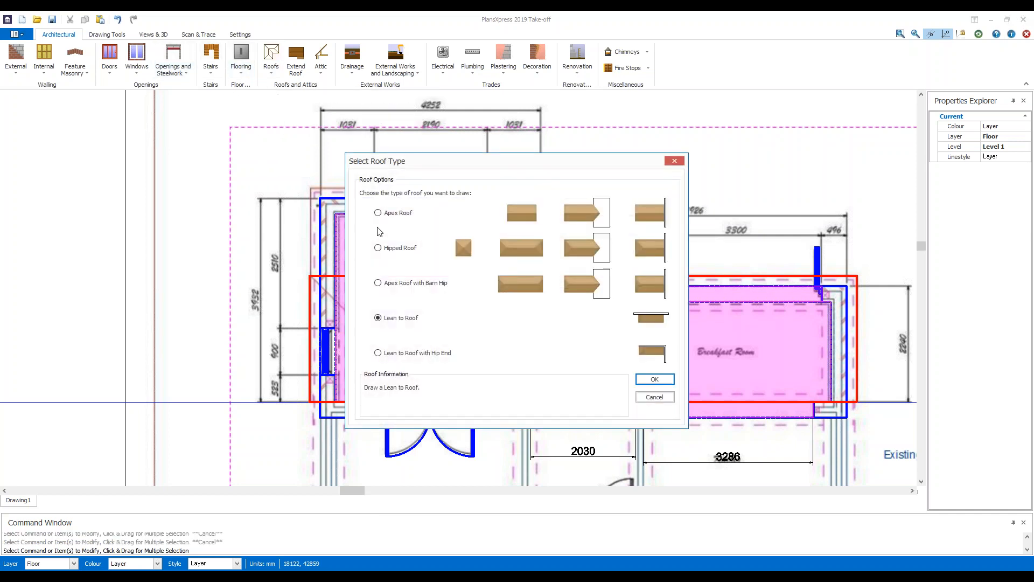
pyautogui.click(398, 215)
pyautogui.click(642, 379)
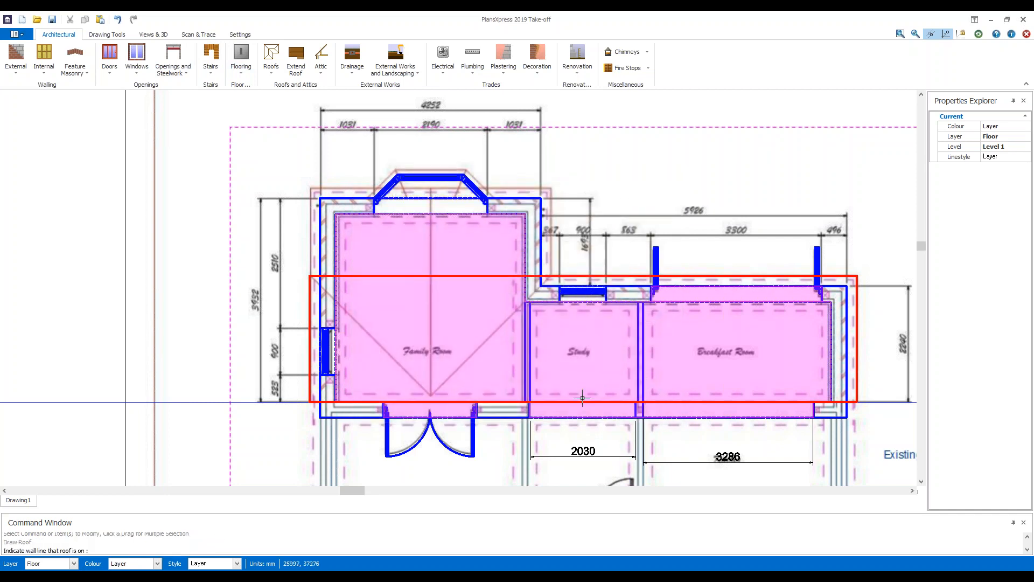
pyautogui.click(340, 200)
pyautogui.click(540, 198)
pyautogui.click(321, 194)
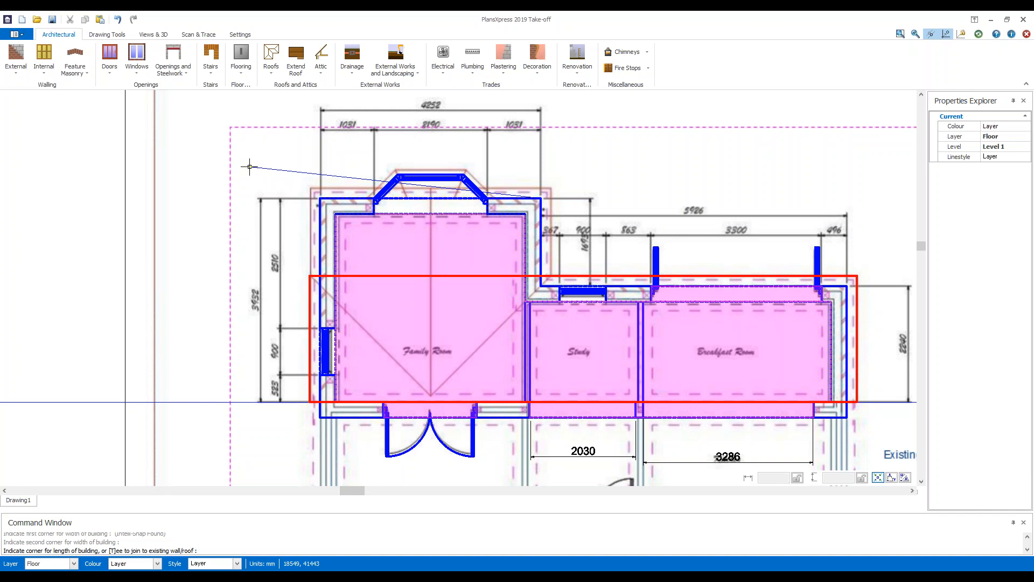
# Tee the apex roof into the lean-to roof's outer edge across the Family Room, without ceilings, purlins, binders or rainwater pipes.
pyautogui.press('t')
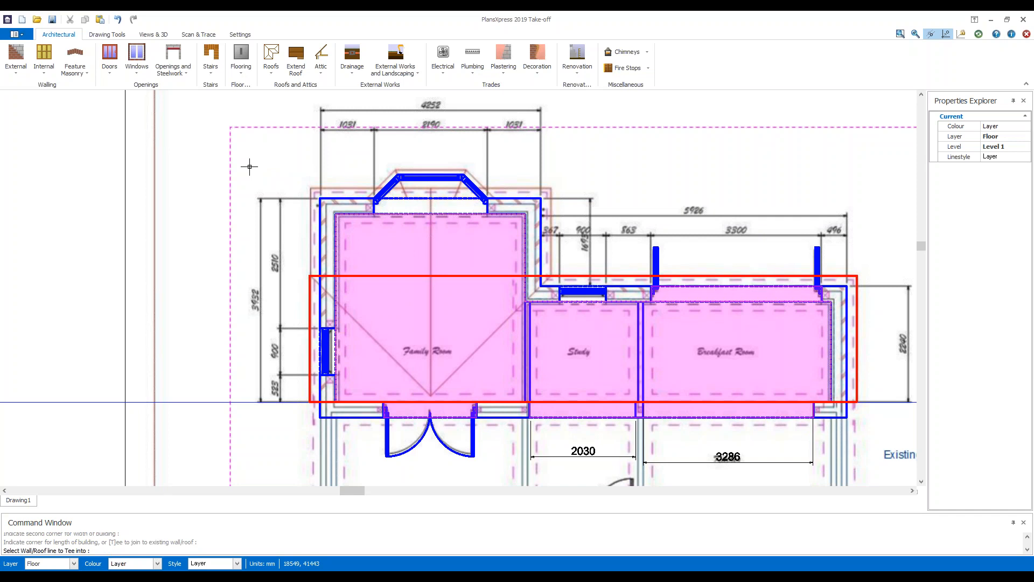
pyautogui.click(432, 277)
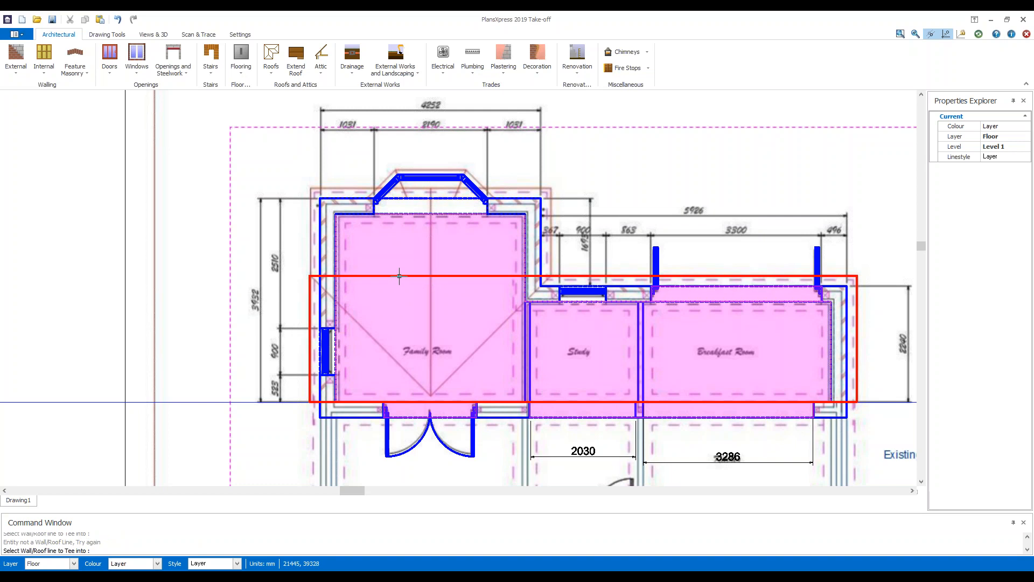
pyautogui.scroll(2, 403, 292)
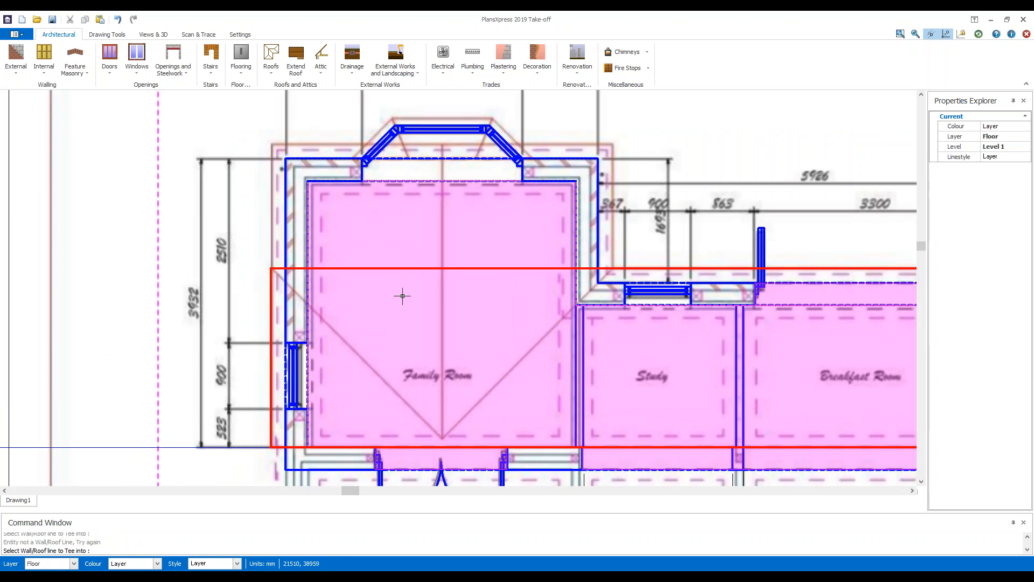
pyautogui.scroll(3, 329, 248)
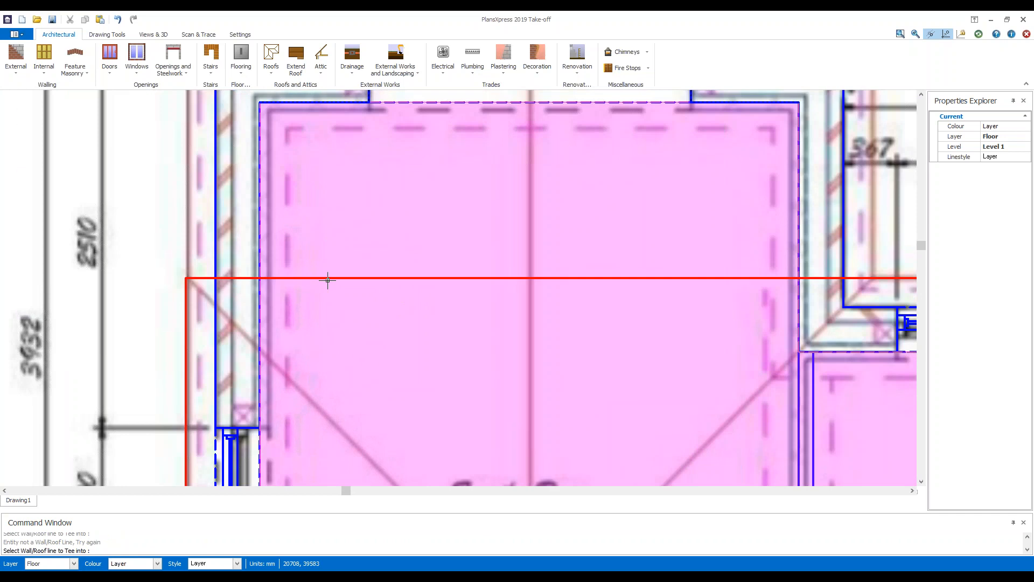
pyautogui.click(332, 279)
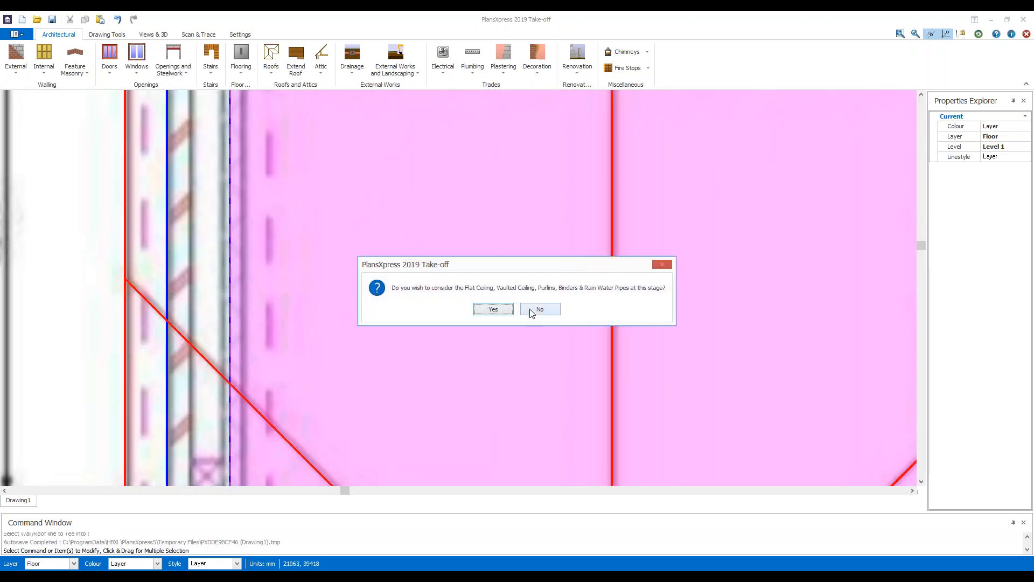
pyautogui.click(532, 312)
# Inspect the joined lean-to and apex roofs from several angles in the 3D preview, and close the preview.
pyautogui.scroll(-4, 514, 311)
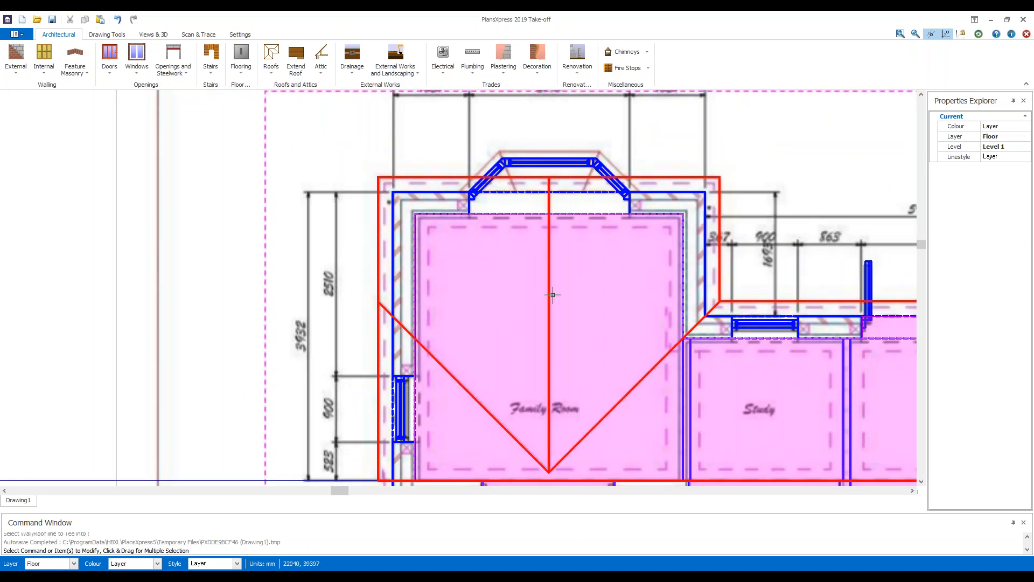
pyautogui.scroll(-3, 553, 294)
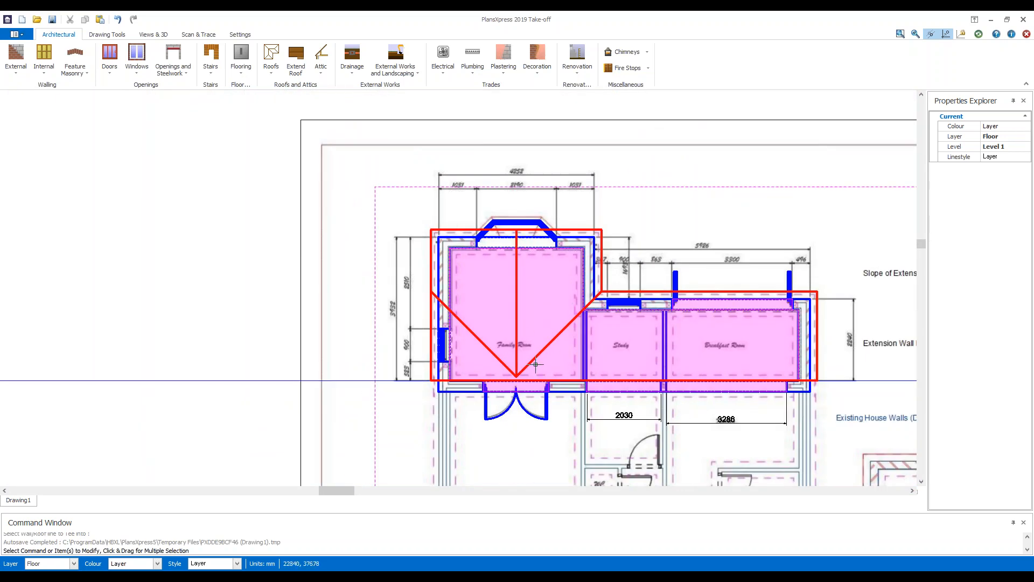
pyautogui.click(184, 36)
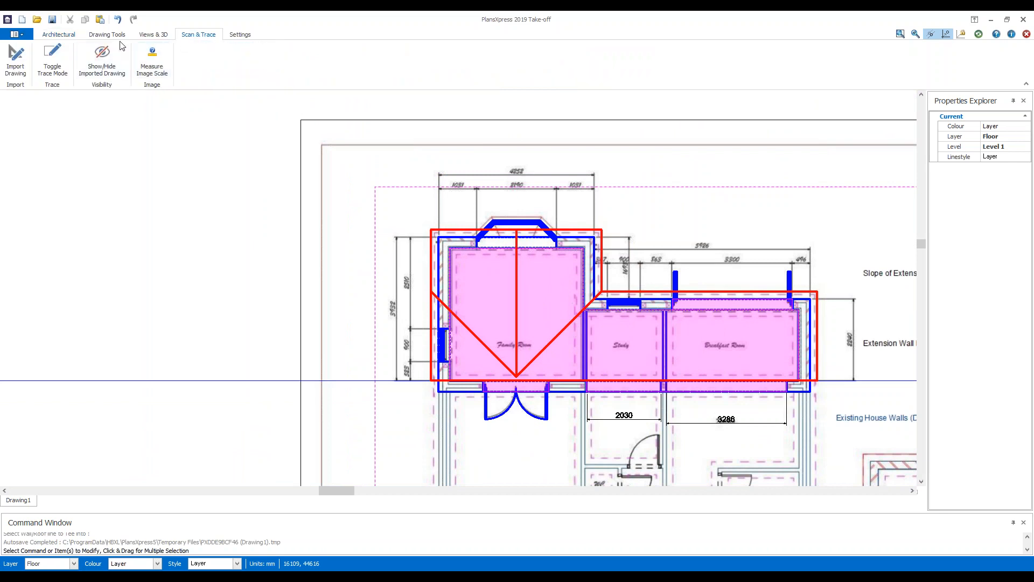
pyautogui.click(157, 35)
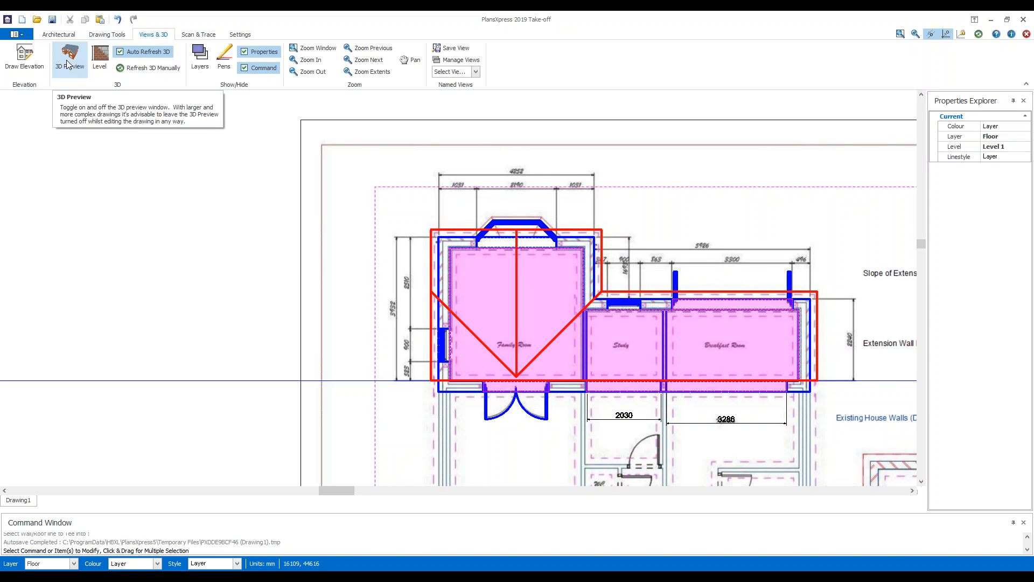
pyautogui.click(66, 60)
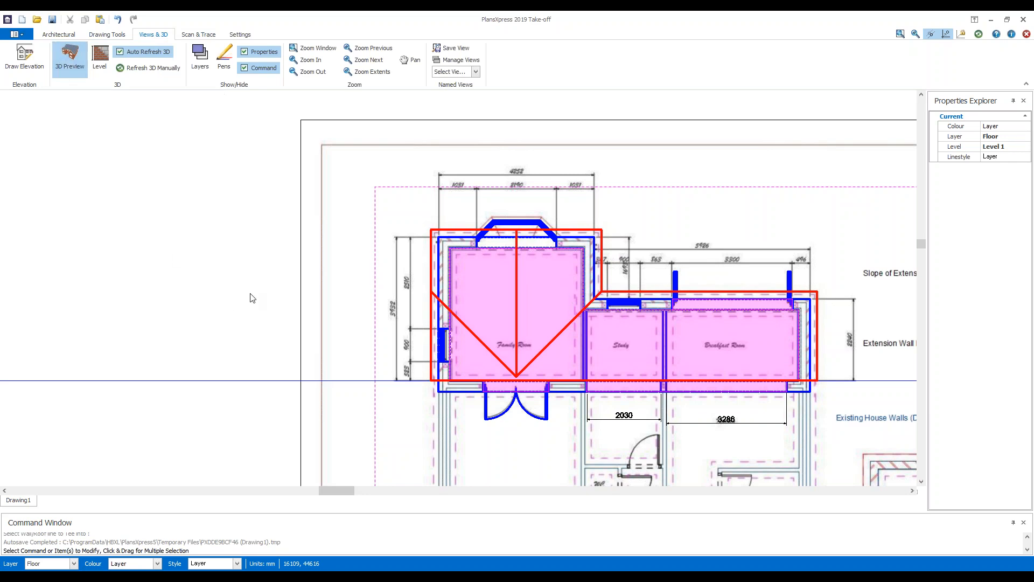
pyautogui.moveTo(208, 254); pyautogui.dragTo(183, 242)
pyautogui.moveTo(282, 237); pyautogui.dragTo(130, 223)
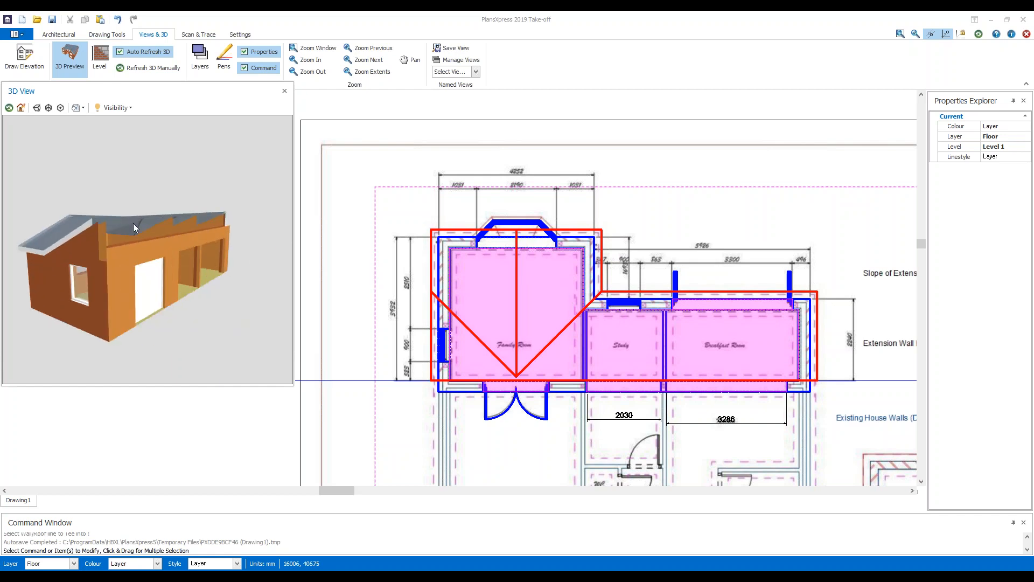
pyautogui.moveTo(131, 266); pyautogui.dragTo(186, 250)
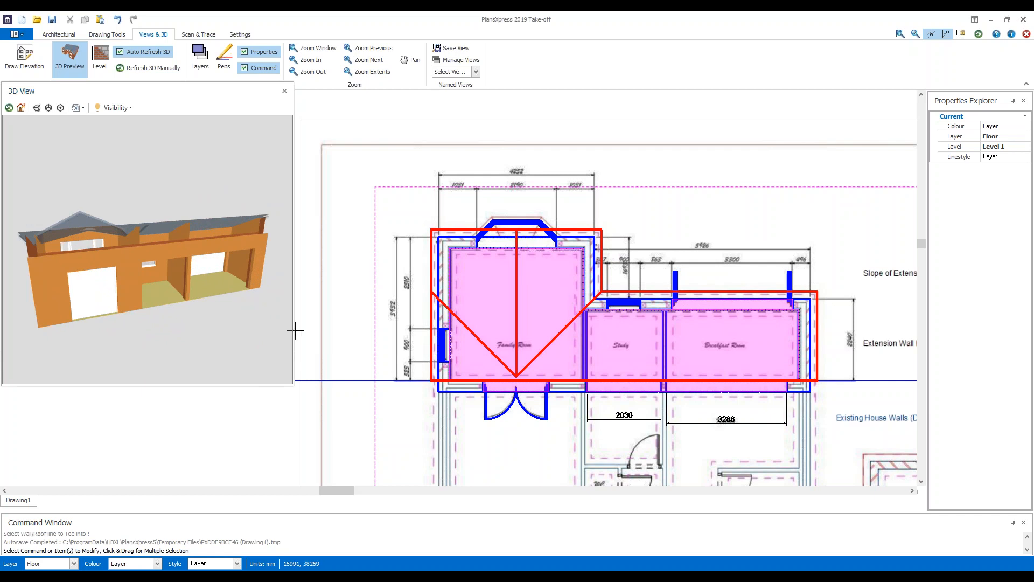
pyautogui.click(284, 91)
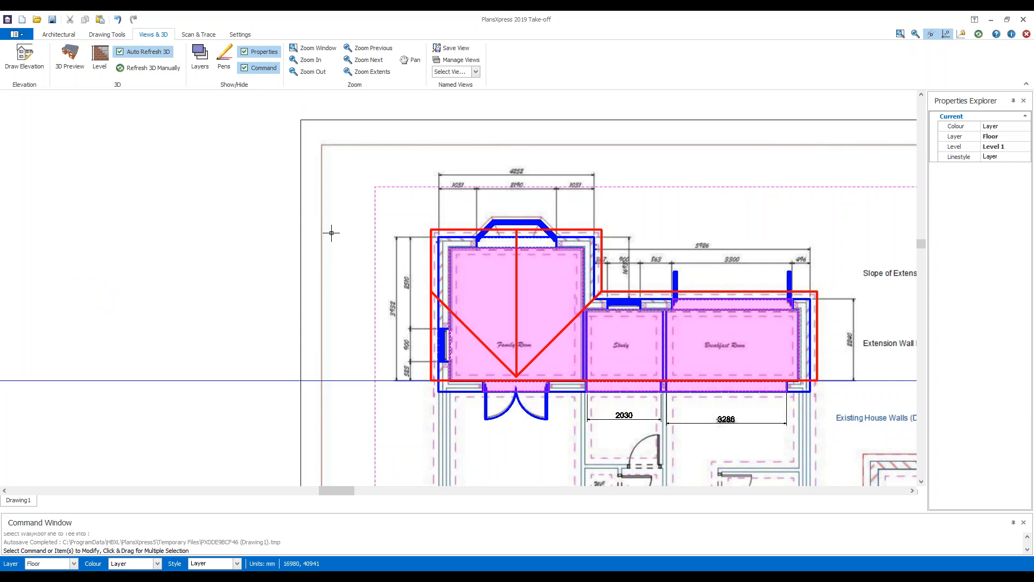
# Start a Flat Ceiling for Cut Roof as an Area of Ceiling, accepting the preset joist, insulation, plastering and height values.
pyautogui.click(66, 35)
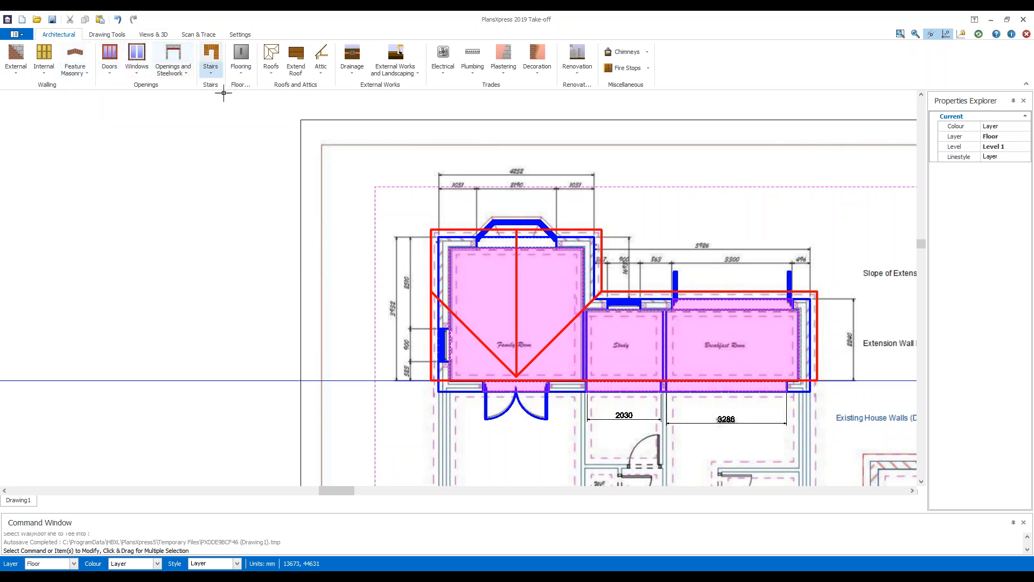
pyautogui.click(269, 74)
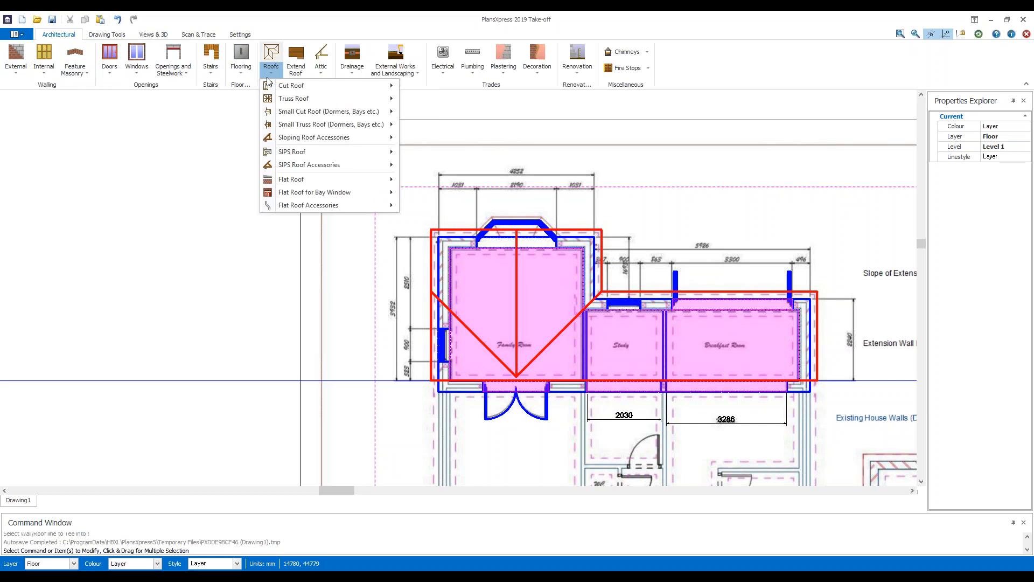
pyautogui.moveTo(281, 88)
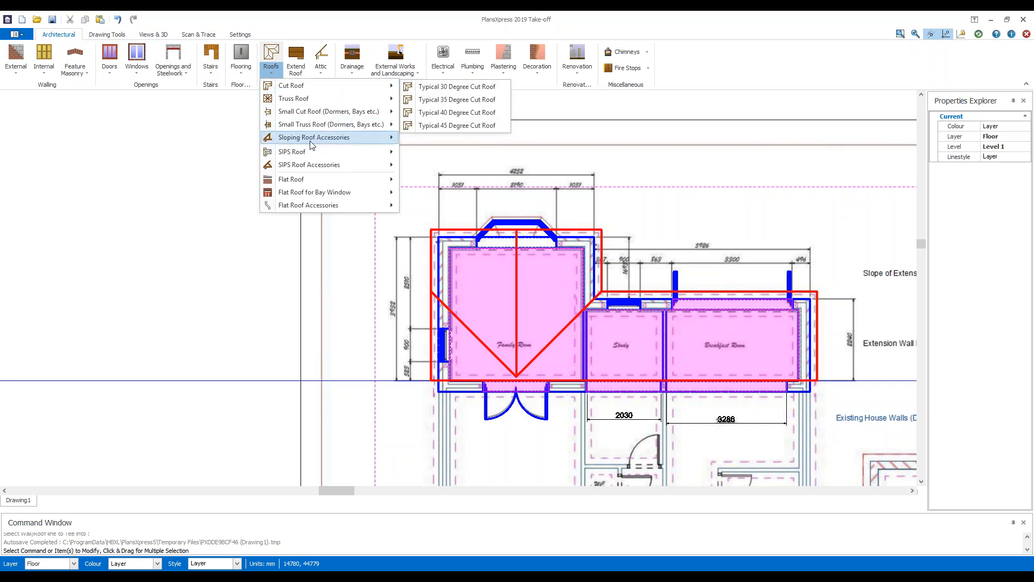
pyautogui.moveTo(312, 140)
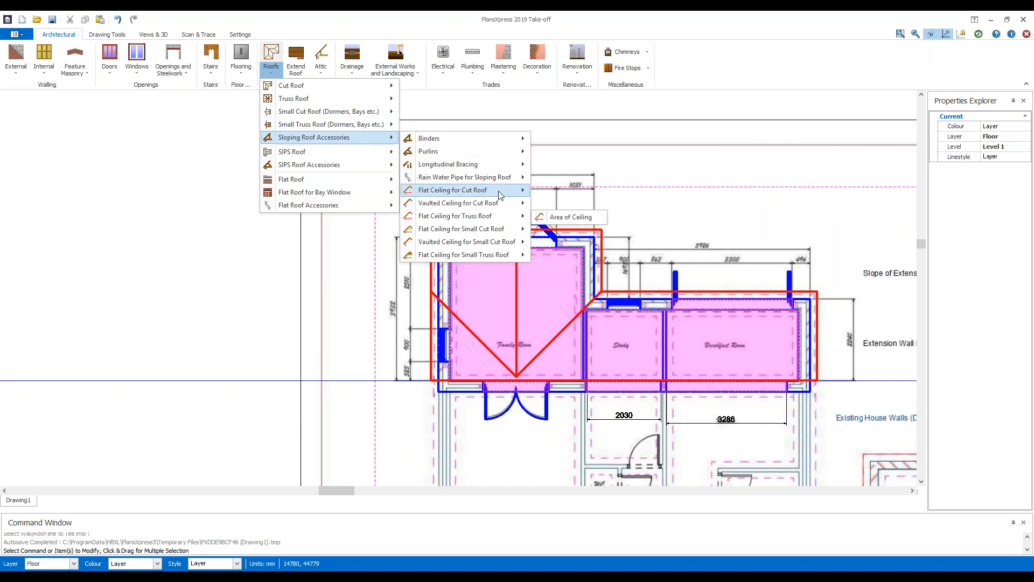
pyautogui.moveTo(494, 196)
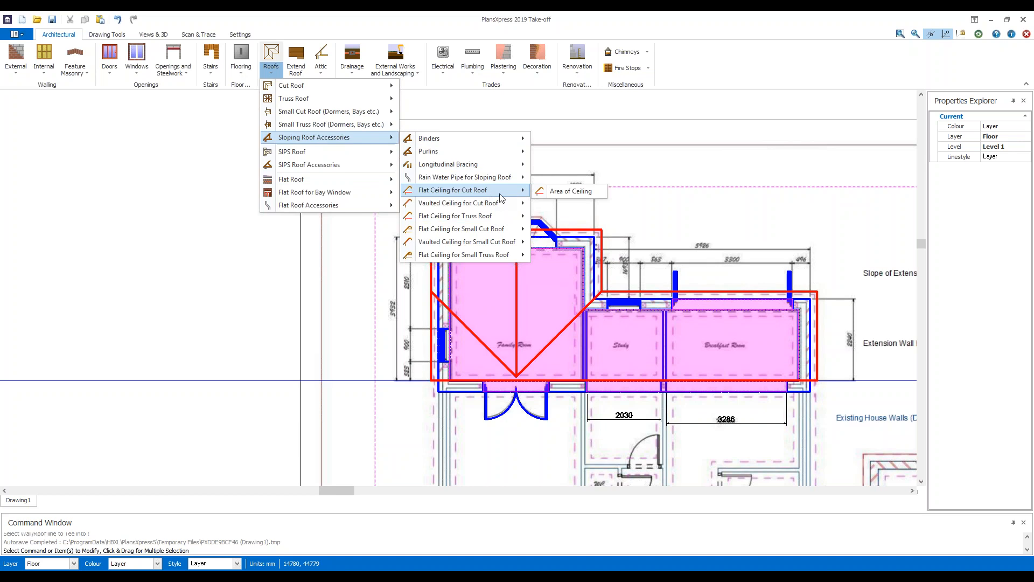
pyautogui.click(564, 197)
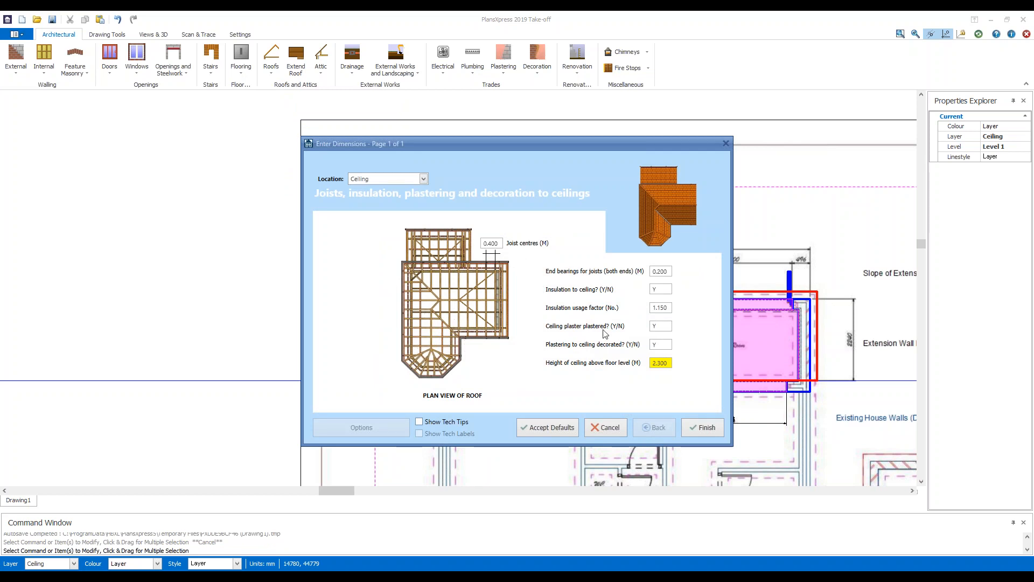
pyautogui.click(705, 428)
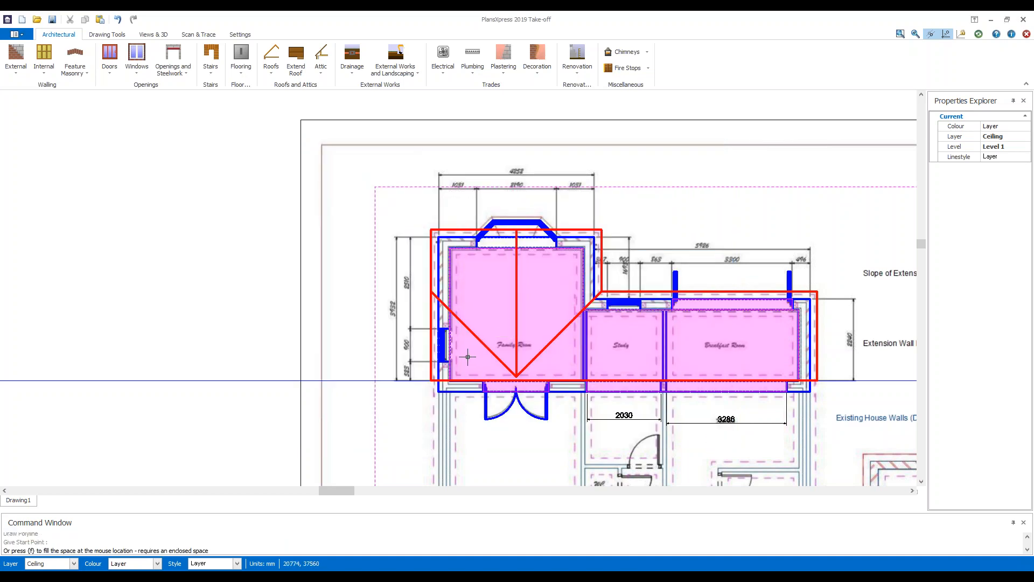
# Outline the flat ceiling around the Family Room's inner wall corners, down to the lean-to roof's edge along the existing house.
pyautogui.scroll(10, 470, 356)
pyautogui.scroll(7, 450, 445)
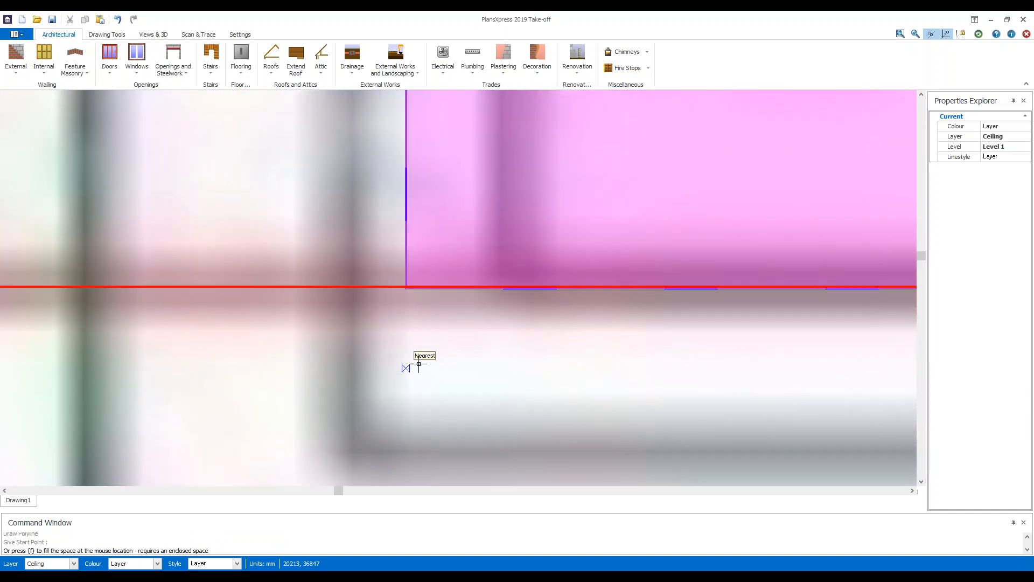
pyautogui.scroll(2, 419, 364)
pyautogui.scroll(3, 402, 230)
pyautogui.click(398, 245)
pyautogui.scroll(-3, 379, 393)
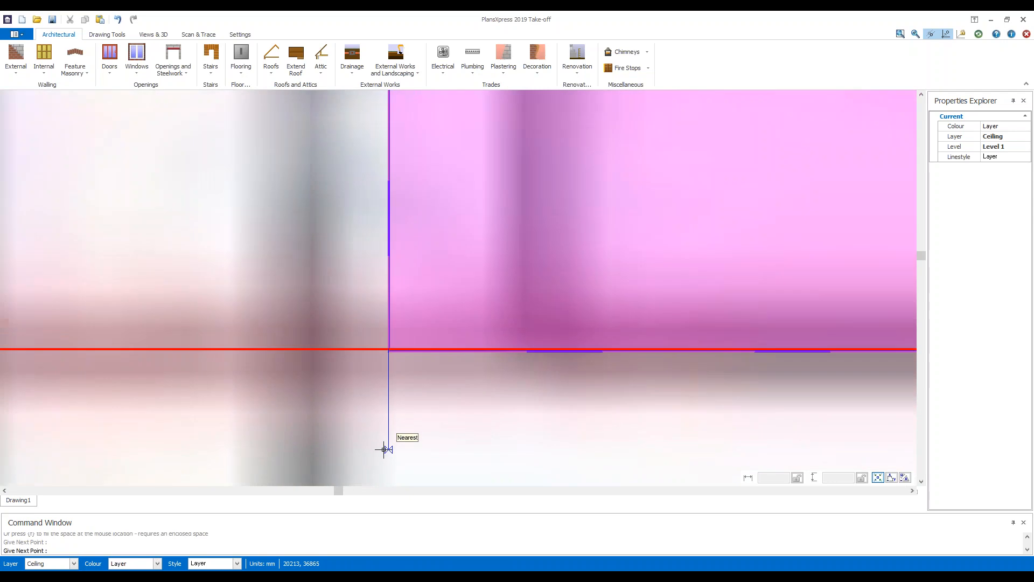
pyautogui.scroll(-5, 384, 453)
pyautogui.scroll(-3, 384, 465)
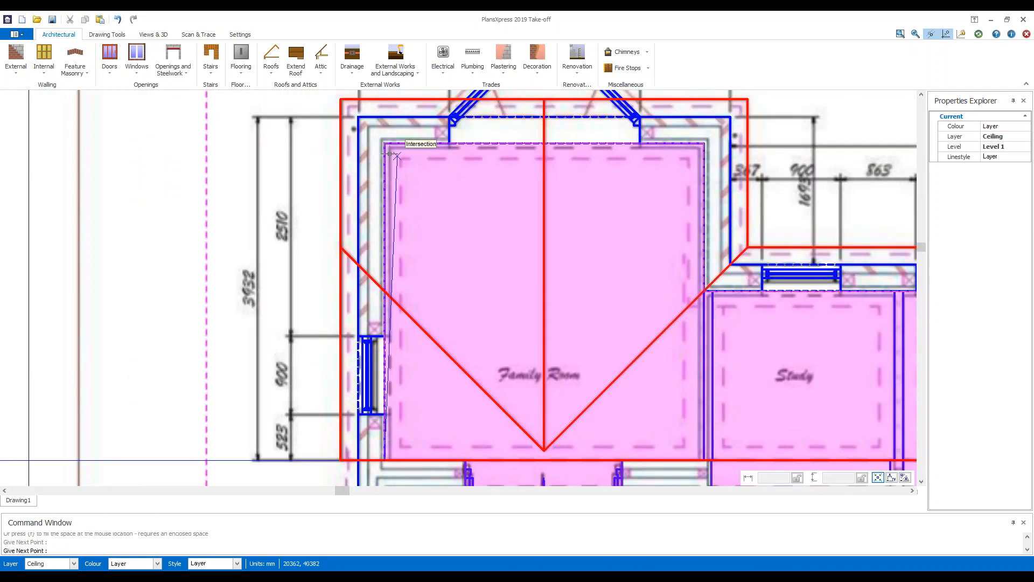
pyautogui.click(386, 144)
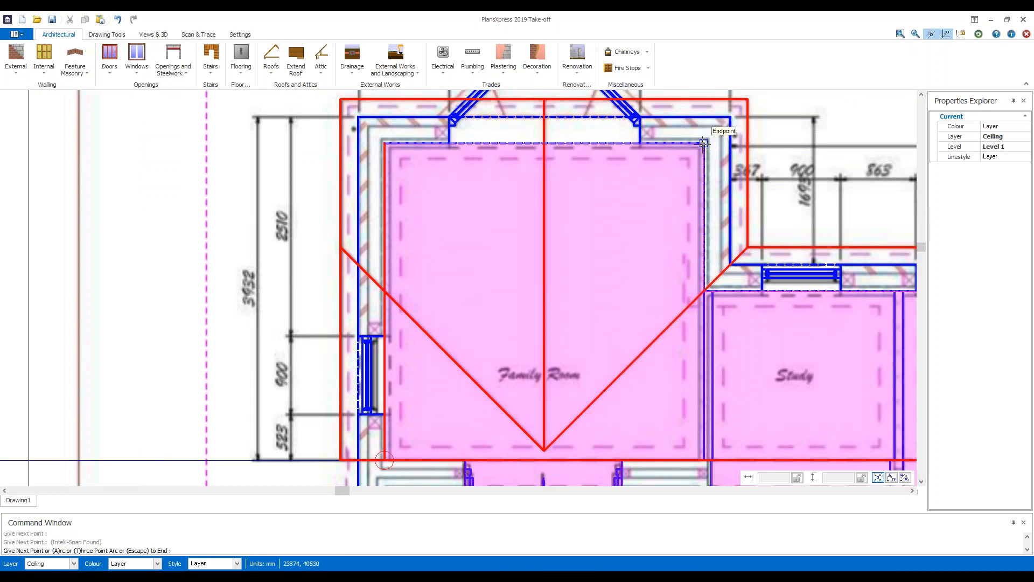
pyautogui.click(703, 143)
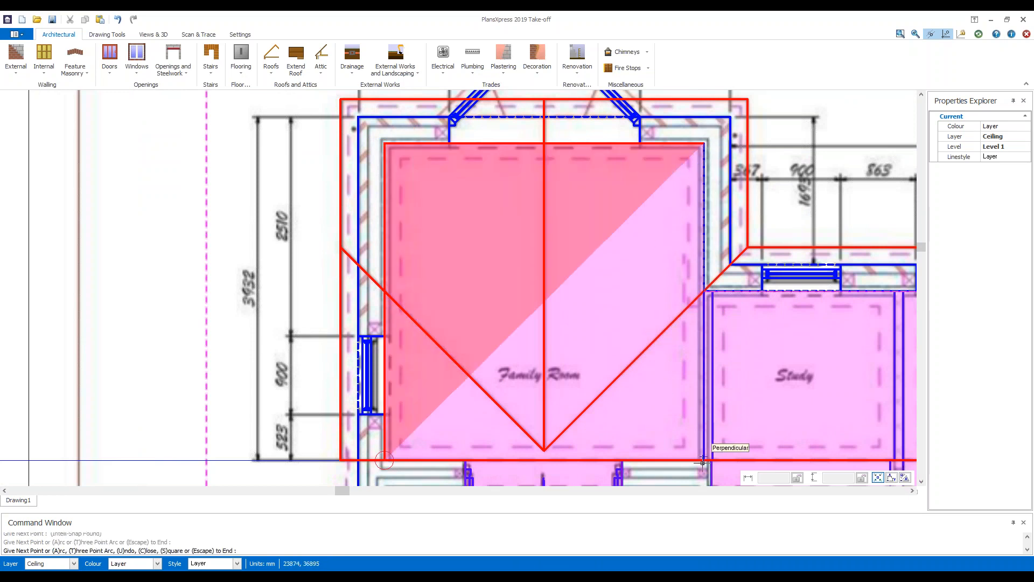
pyautogui.scroll(4, 703, 462)
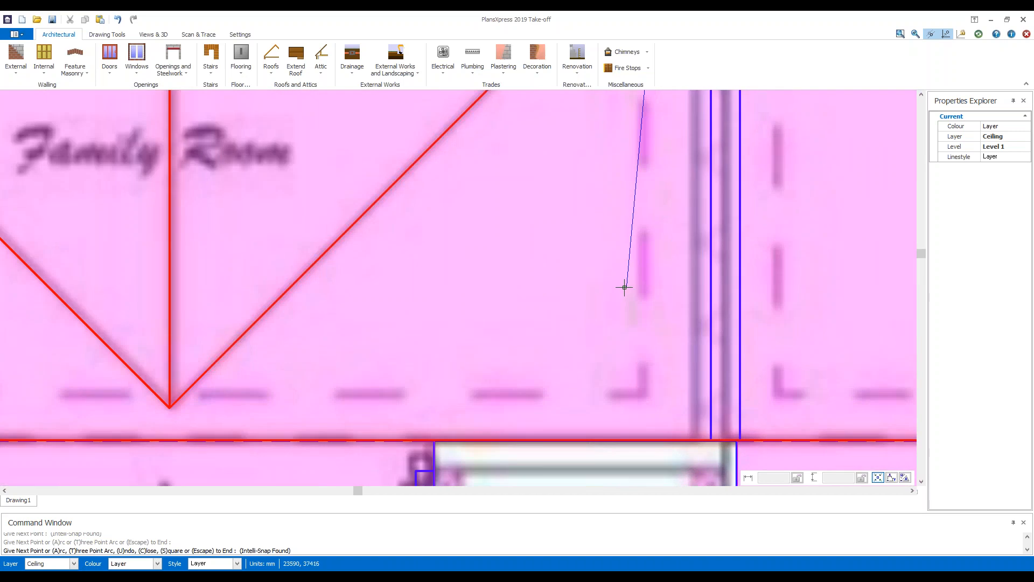
pyautogui.press('Escape')
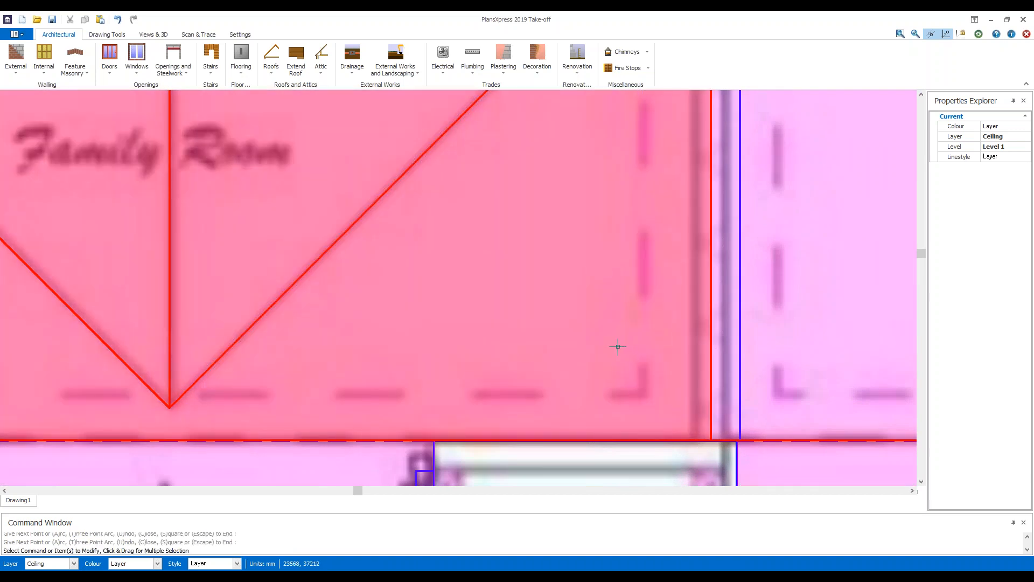
# Start a Vaulted Ceiling for Cut Roof with Plastering to Rafters, accepting the preset rafter, insulation and plastering values.
pyautogui.scroll(-5, 641, 353)
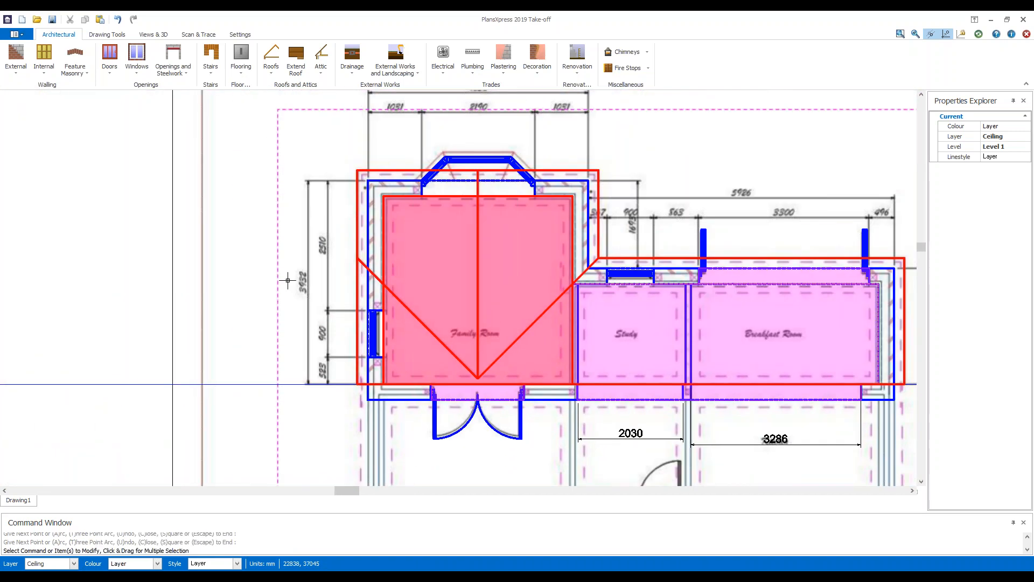
pyautogui.scroll(-4, 479, 250)
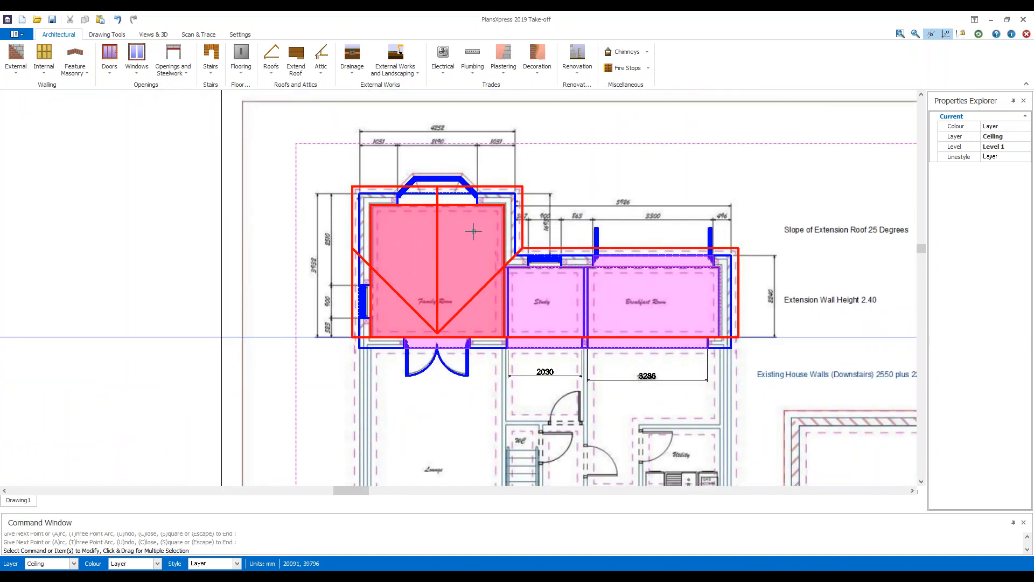
pyautogui.scroll(1, 703, 232)
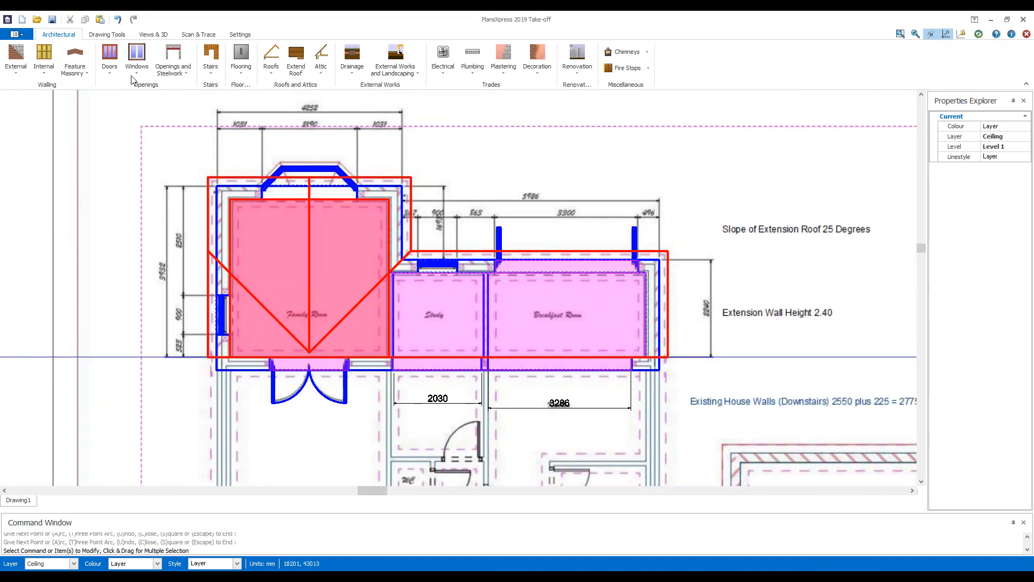
pyautogui.click(271, 61)
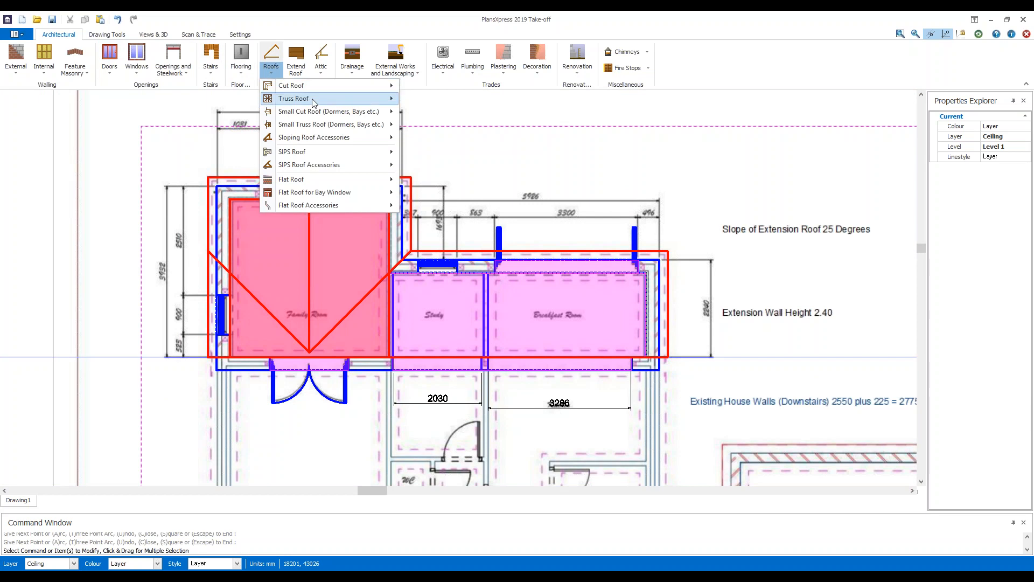
pyautogui.moveTo(350, 139)
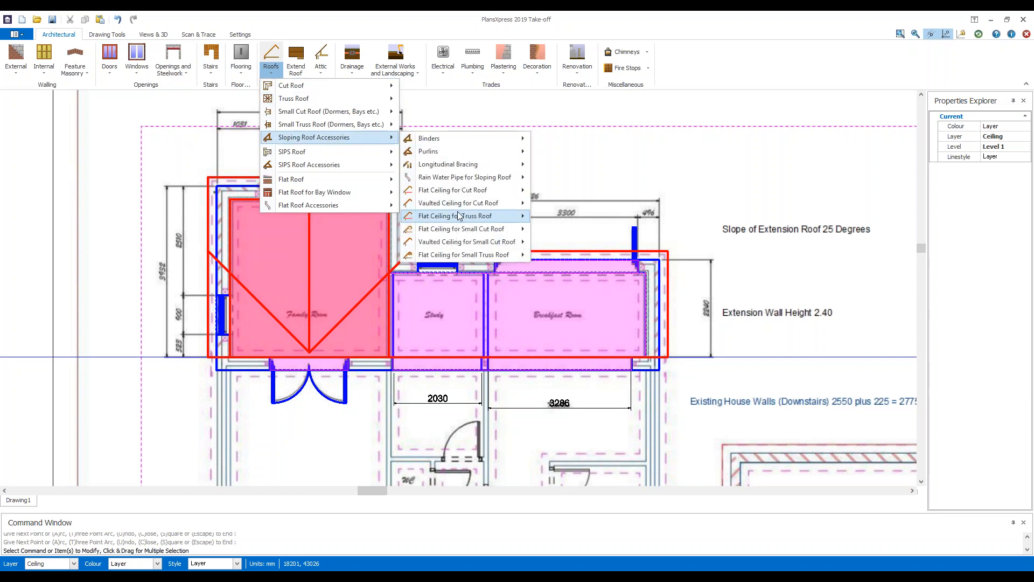
pyautogui.moveTo(474, 209)
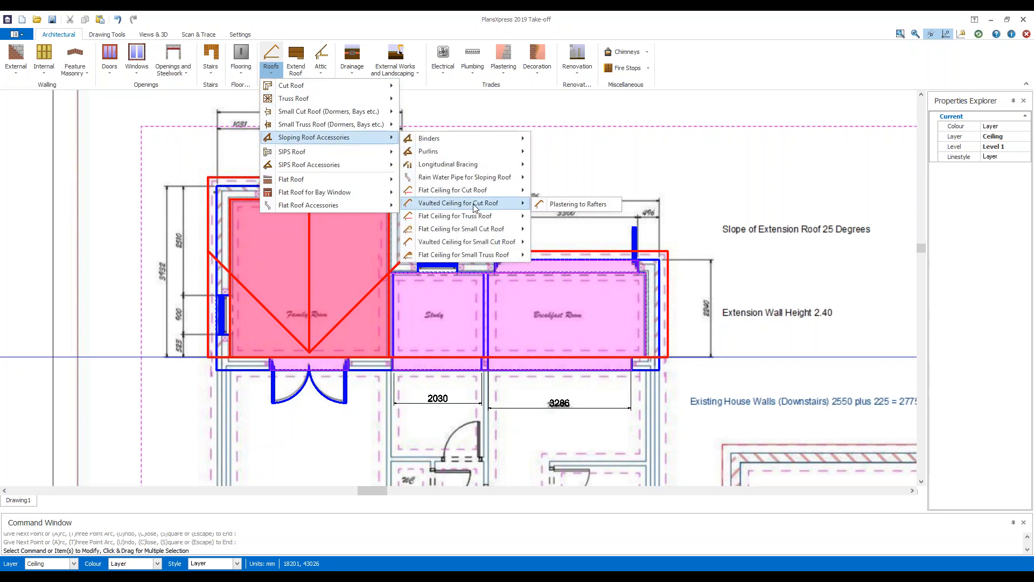
pyautogui.click(563, 204)
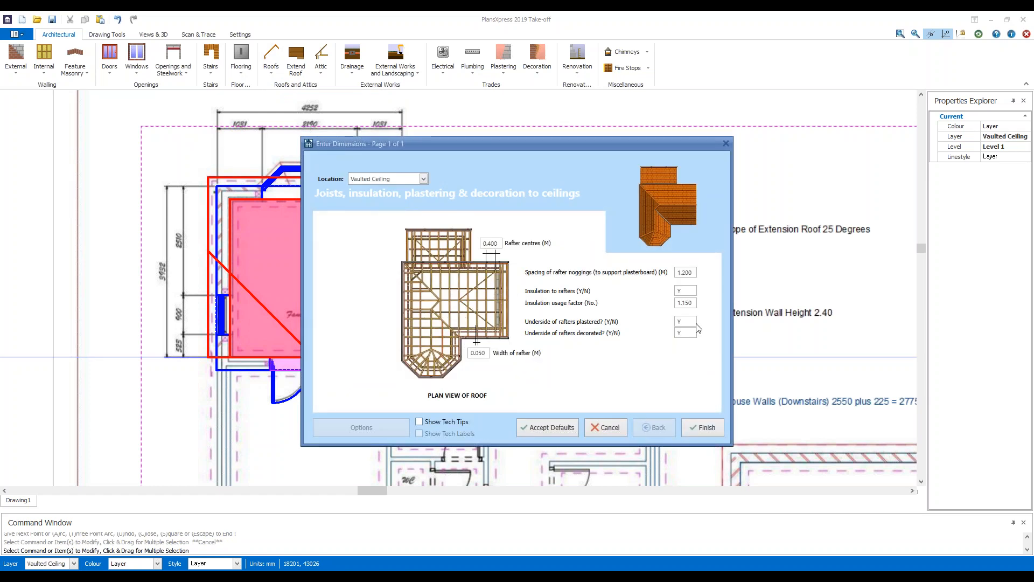
pyautogui.click(705, 428)
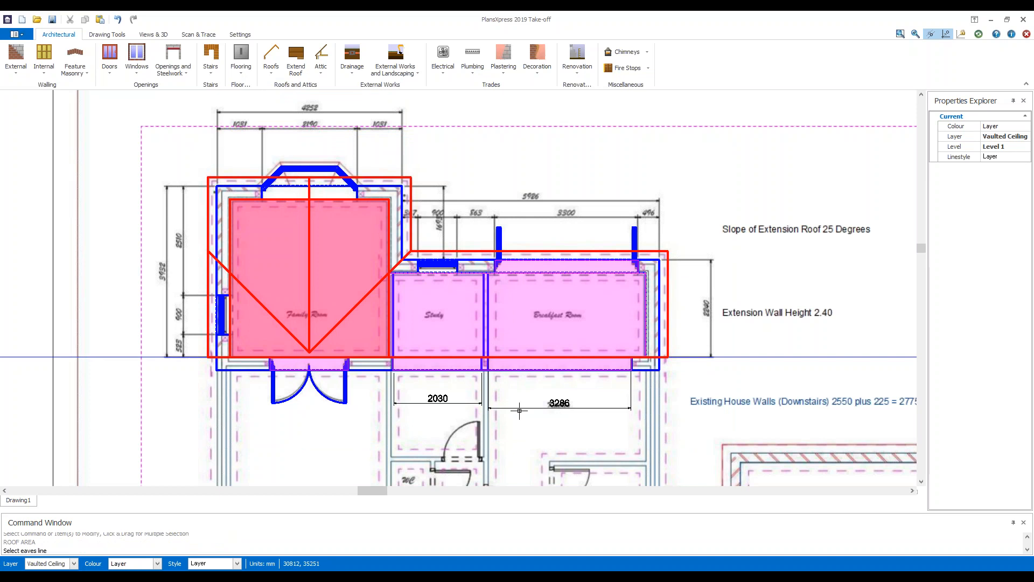
# Pick the lean-to roof's outer edge above the Study window as the vaulted ceiling's eaves line.
pyautogui.scroll(3, 388, 350)
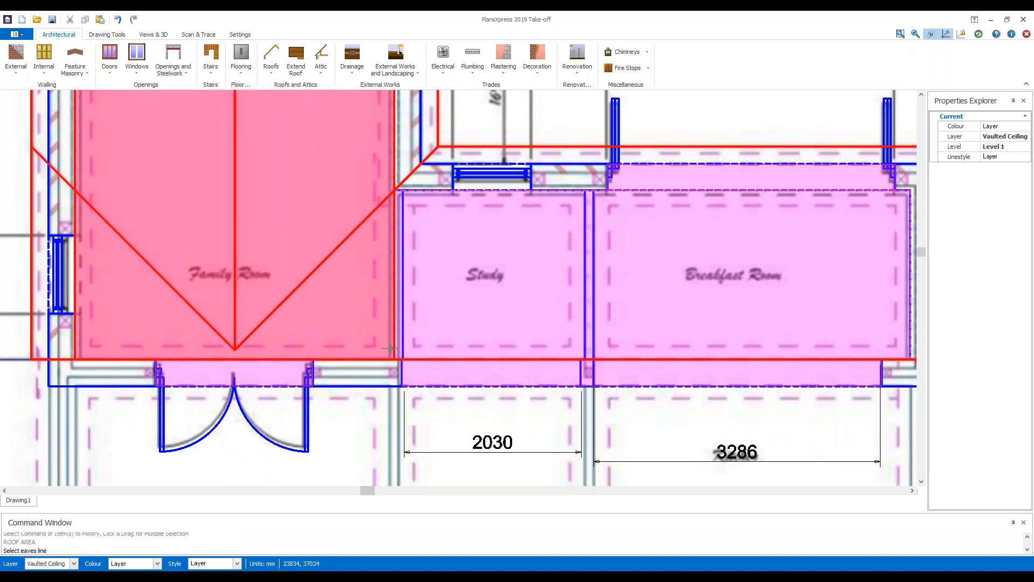
pyautogui.scroll(3, 390, 348)
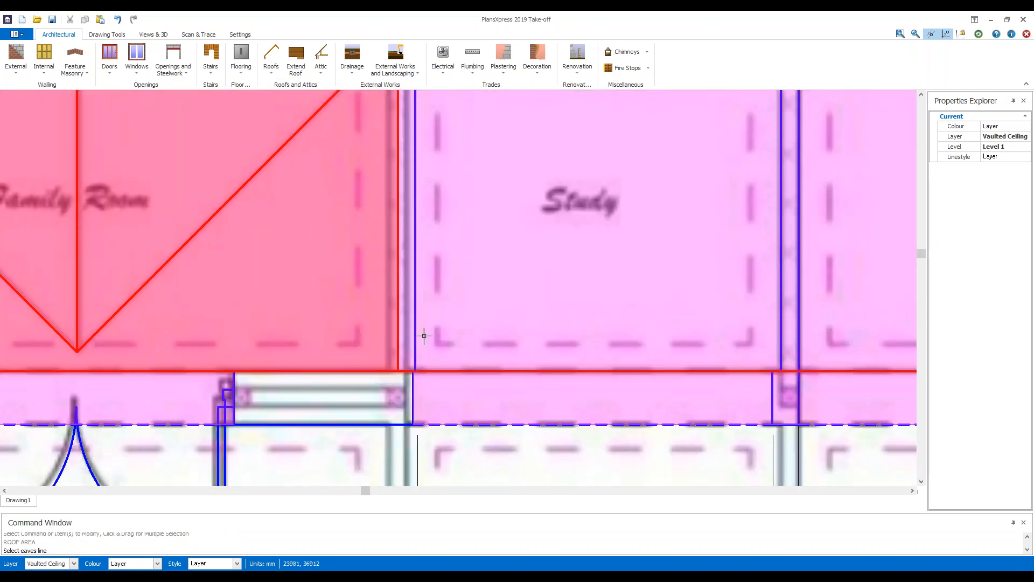
pyautogui.scroll(-4, 419, 364)
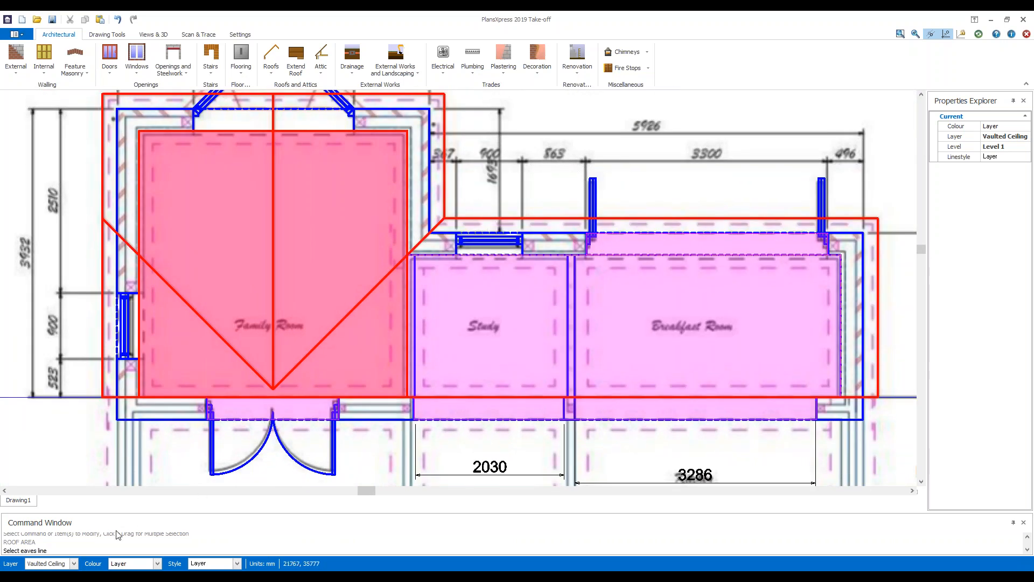
pyautogui.scroll(2, 493, 218)
pyautogui.click(494, 216)
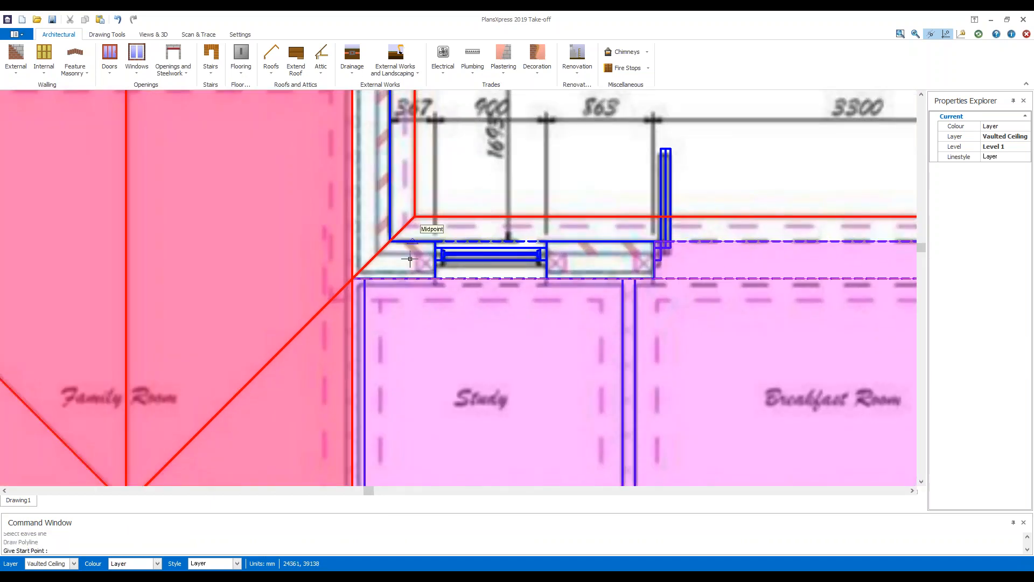
# Outline the vaulted ceiling around the inner walls of the Study and Breakfast Room, squaring it off at the lean-to roof's edge along the existing house.
pyautogui.scroll(-4, 397, 291)
pyautogui.scroll(6, 392, 422)
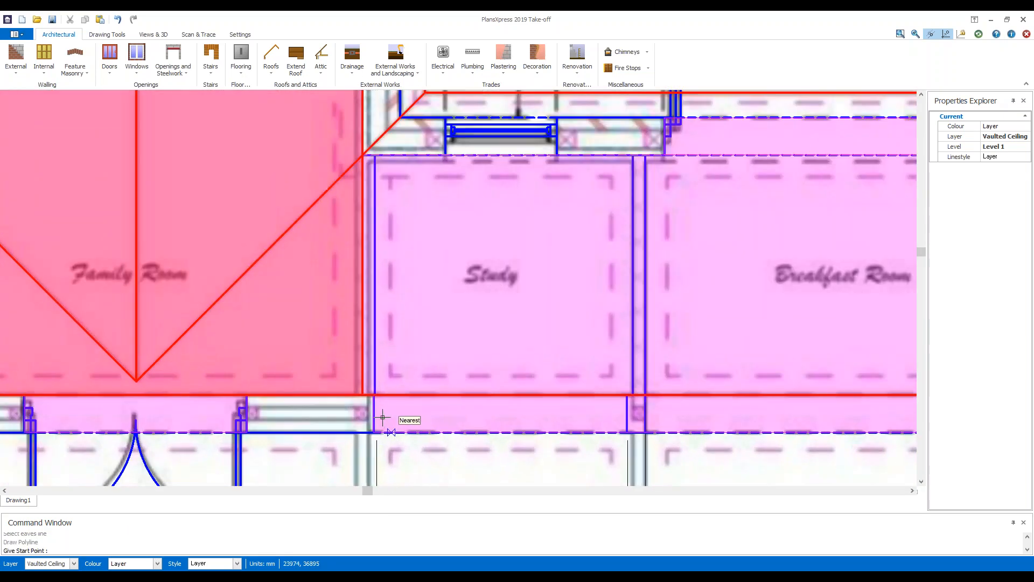
pyautogui.scroll(3, 384, 406)
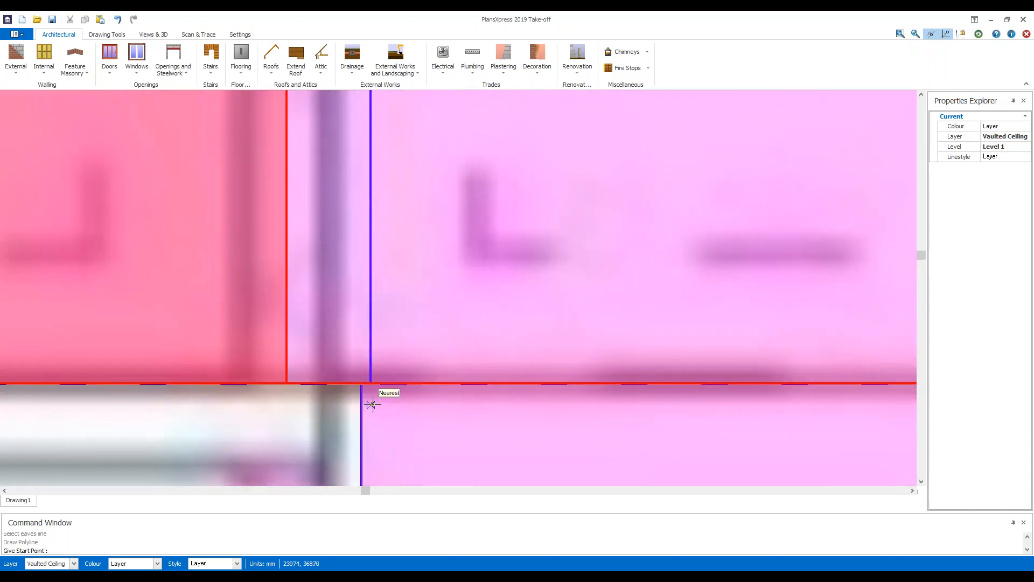
pyautogui.scroll(3, 371, 372)
pyautogui.scroll(1, 365, 393)
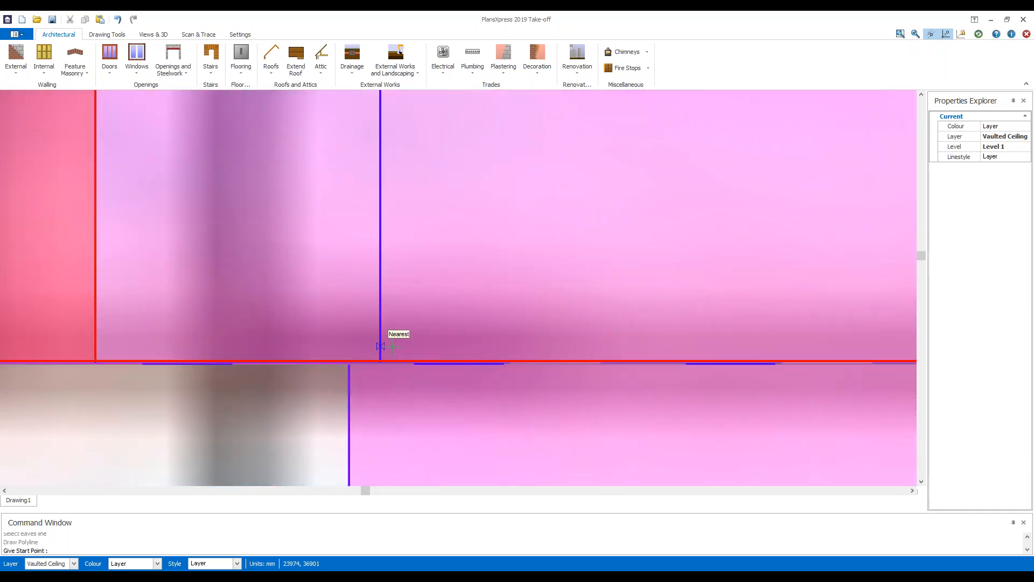
pyautogui.click(382, 362)
pyautogui.scroll(-2, 360, 458)
pyautogui.scroll(-3, 366, 476)
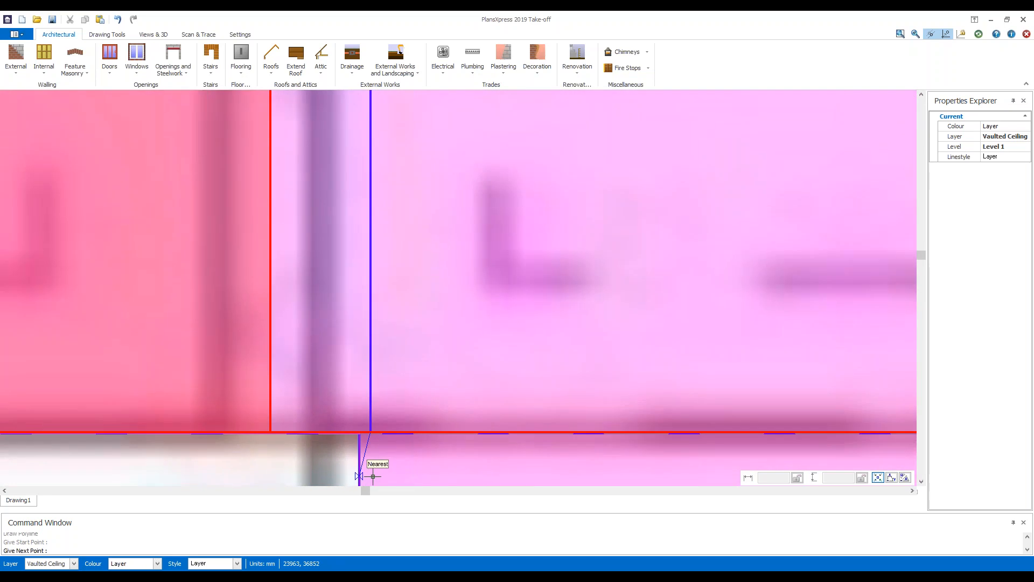
pyautogui.scroll(-3, 381, 464)
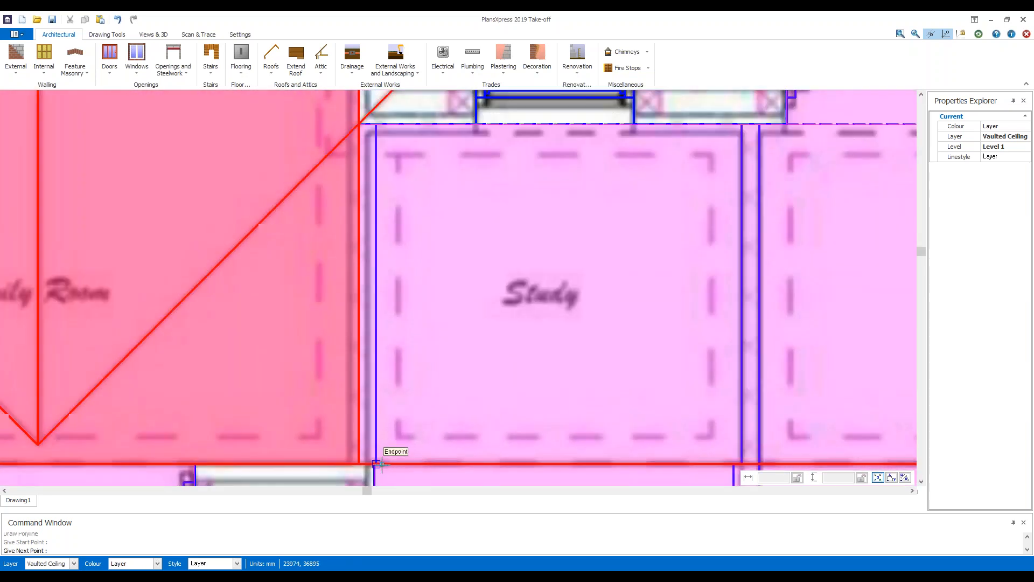
pyautogui.click(379, 236)
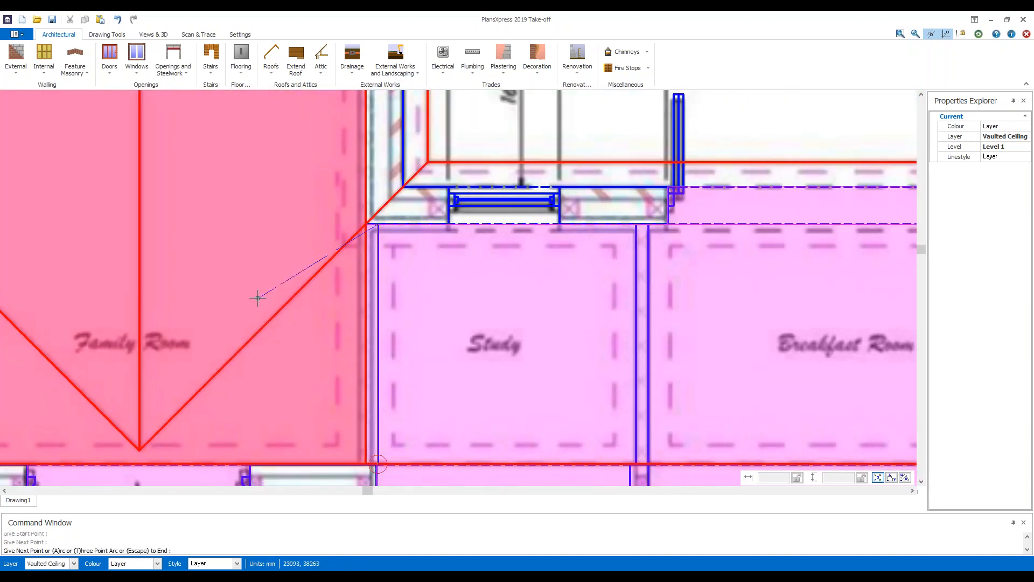
pyautogui.scroll(-2, 432, 323)
pyautogui.scroll(3, 739, 302)
pyautogui.click(767, 240)
pyautogui.press('s')
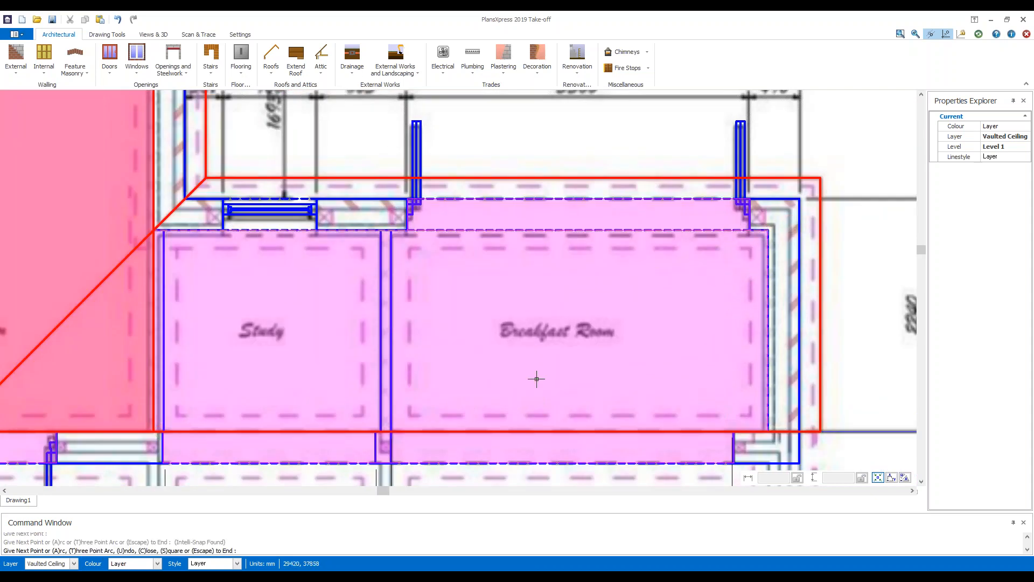
pyautogui.scroll(-3, 533, 380)
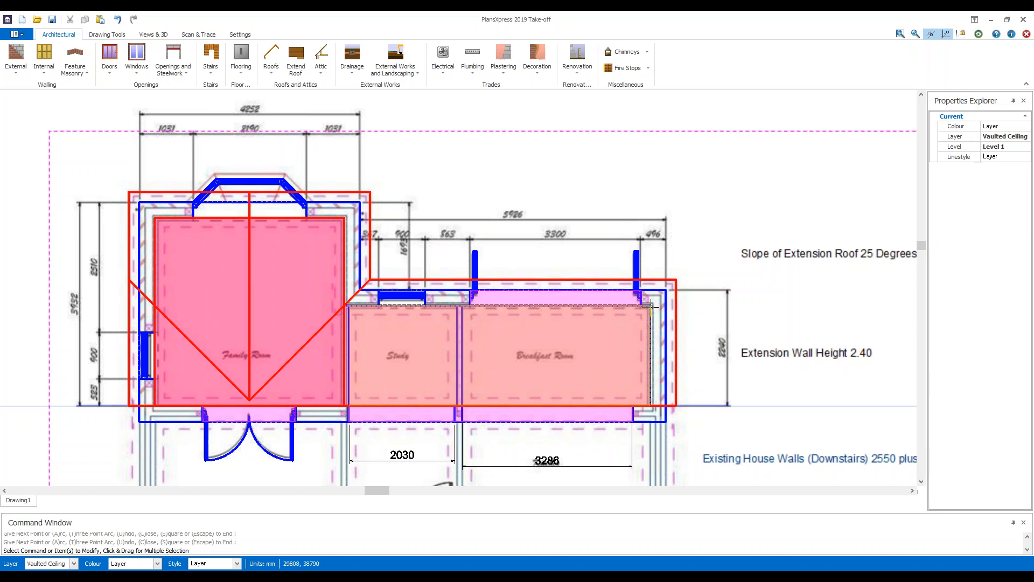
# Inspect the vaulted ceiling and roofs from several angles in the 3D preview, and close the preview.
pyautogui.moveTo(651, 306)
pyautogui.moveTo(582, 366)
pyautogui.scroll(1, 440, 374)
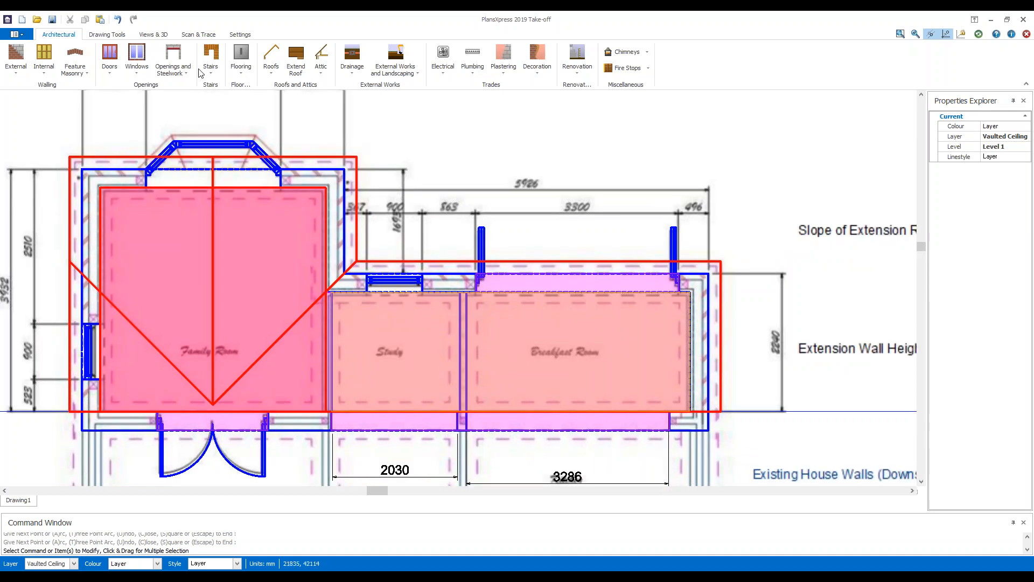
pyautogui.click(203, 35)
pyautogui.click(119, 34)
pyautogui.click(153, 35)
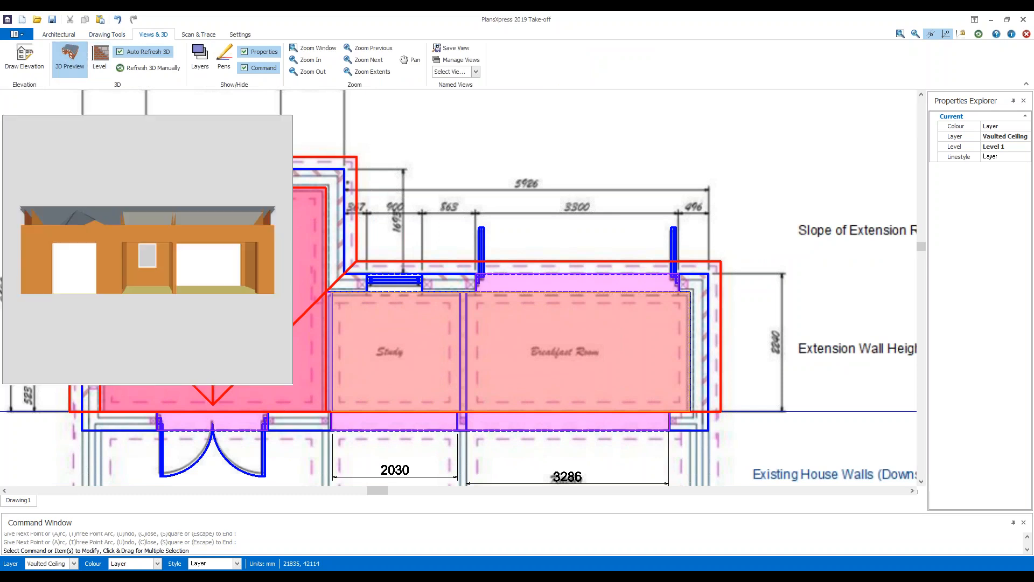
pyautogui.moveTo(153, 285); pyautogui.dragTo(129, 215)
pyautogui.scroll(5, 186, 259)
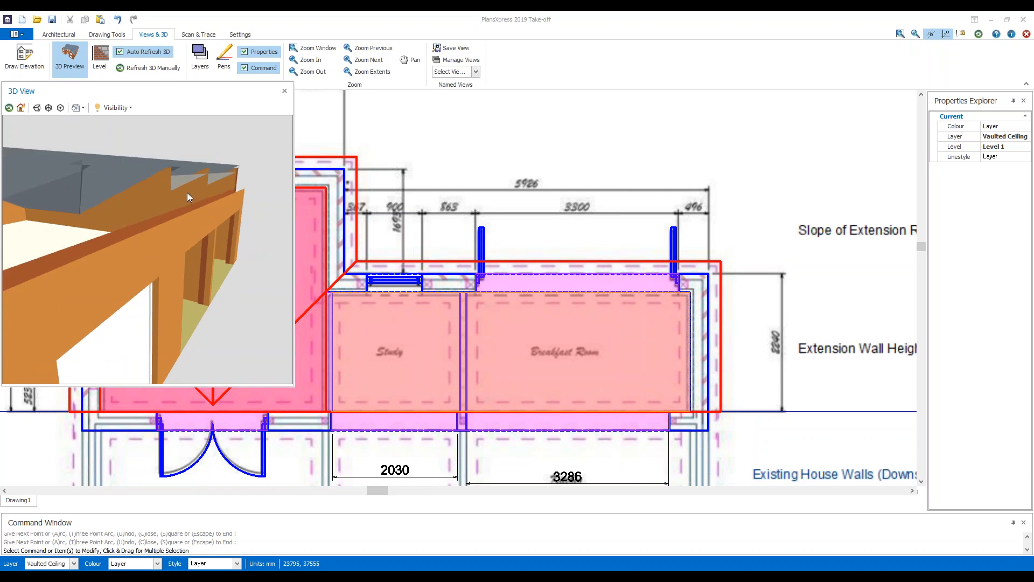
pyautogui.moveTo(206, 180); pyautogui.dragTo(115, 243)
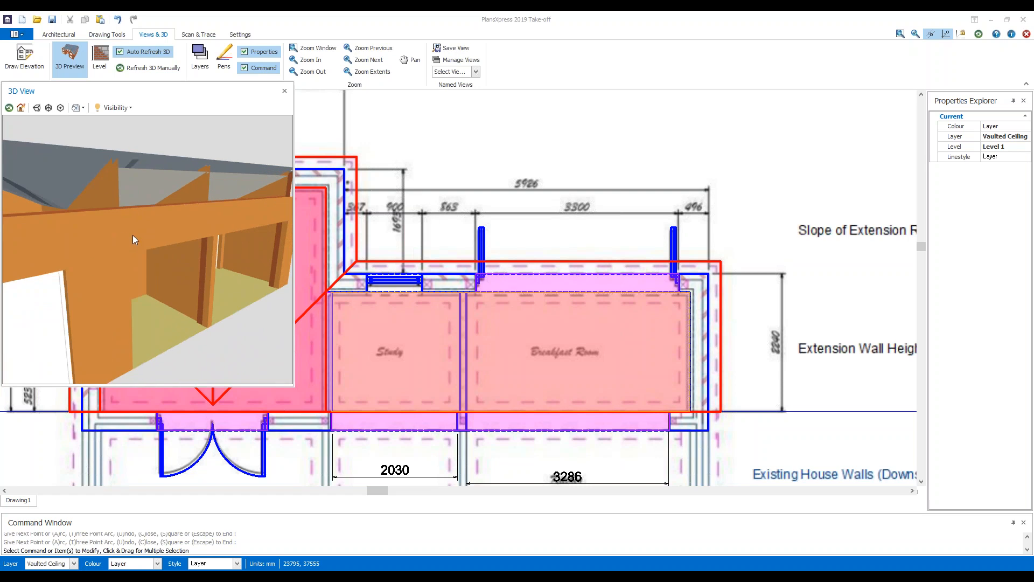
pyautogui.scroll(-5, 133, 235)
pyautogui.moveTo(114, 215); pyautogui.dragTo(141, 216)
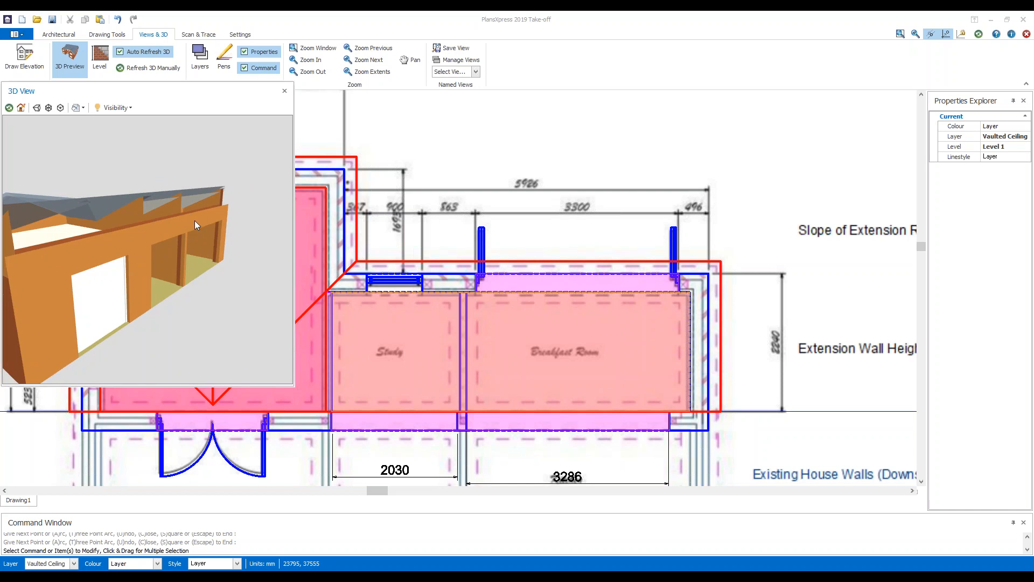
pyautogui.moveTo(191, 220); pyautogui.dragTo(157, 221)
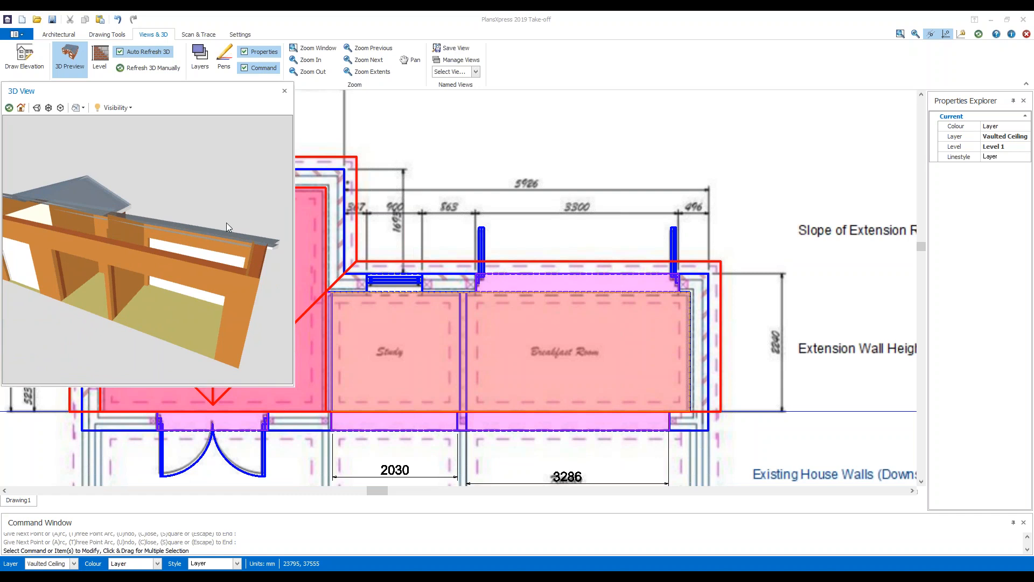
pyautogui.click(284, 91)
# Hide the imported plan behind the take-off and turn off trace mode.
pyautogui.scroll(-3, 196, 266)
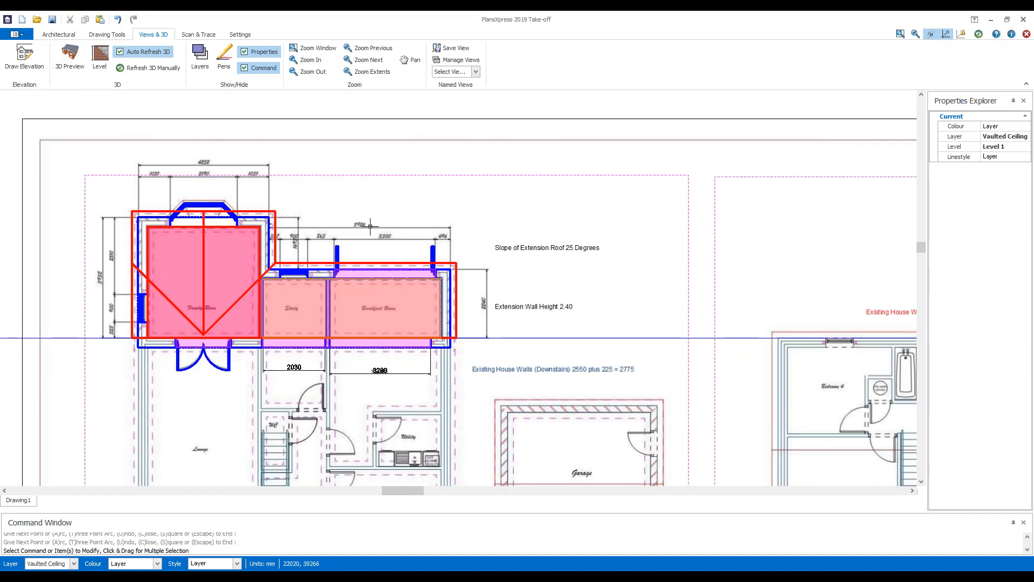
pyautogui.scroll(-2, 395, 237)
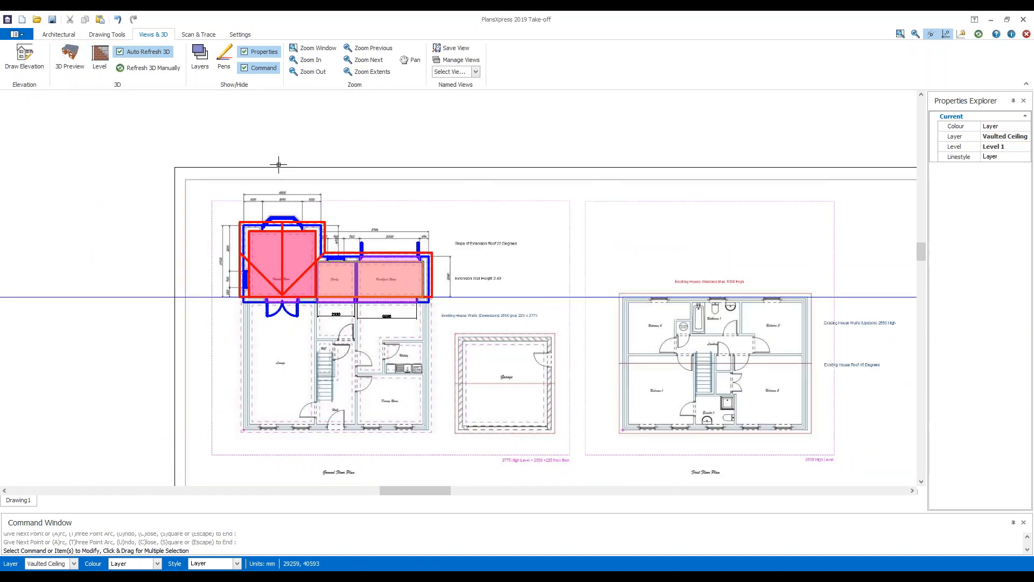
pyautogui.click(198, 35)
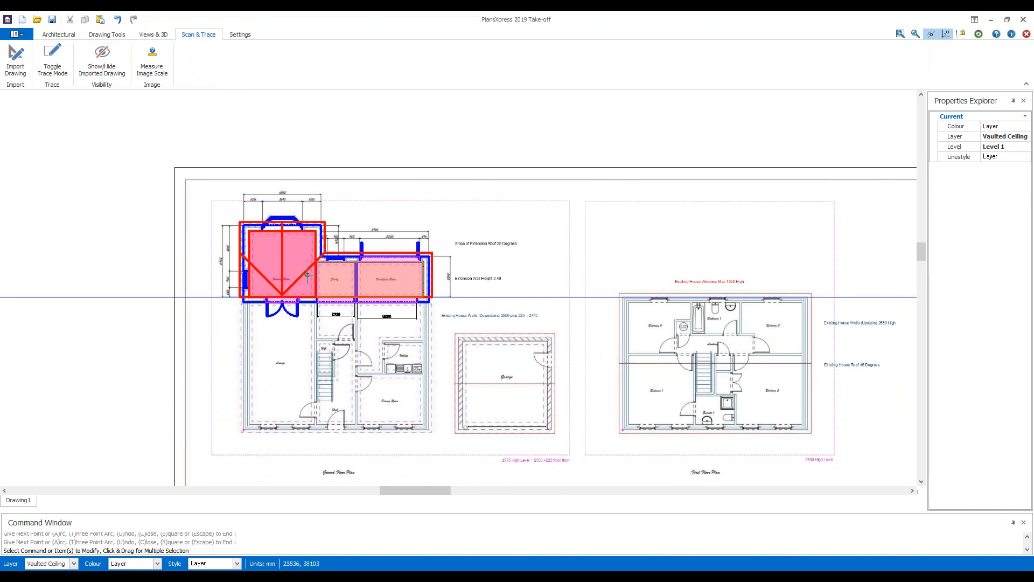
pyautogui.moveTo(241, 230)
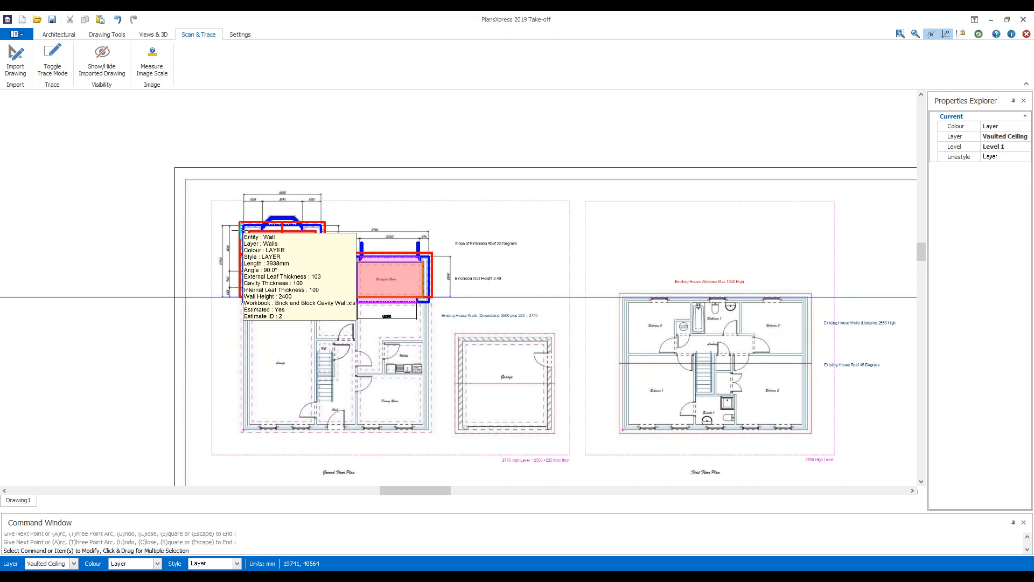
pyautogui.click(241, 230)
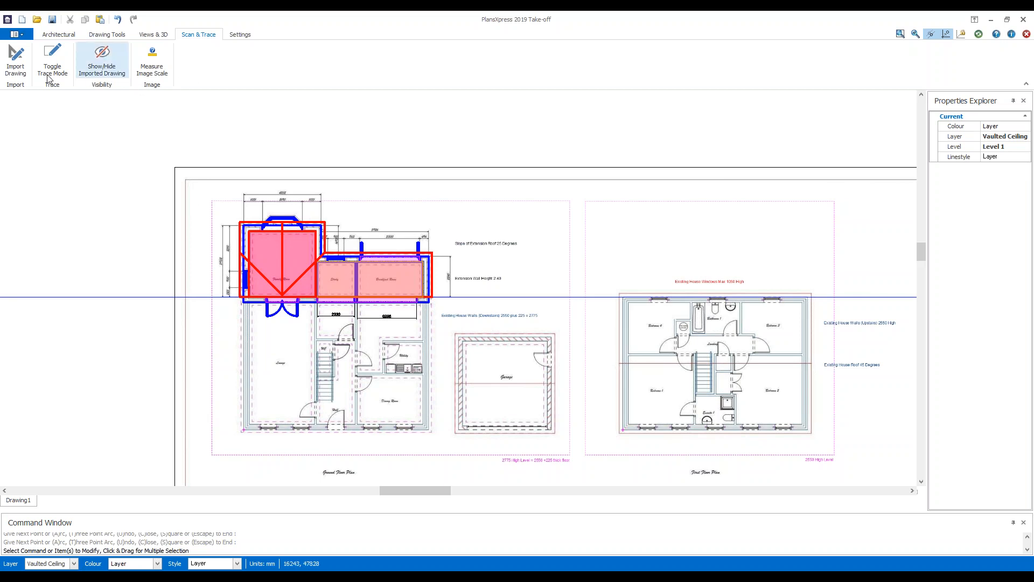
pyautogui.press('Escape')
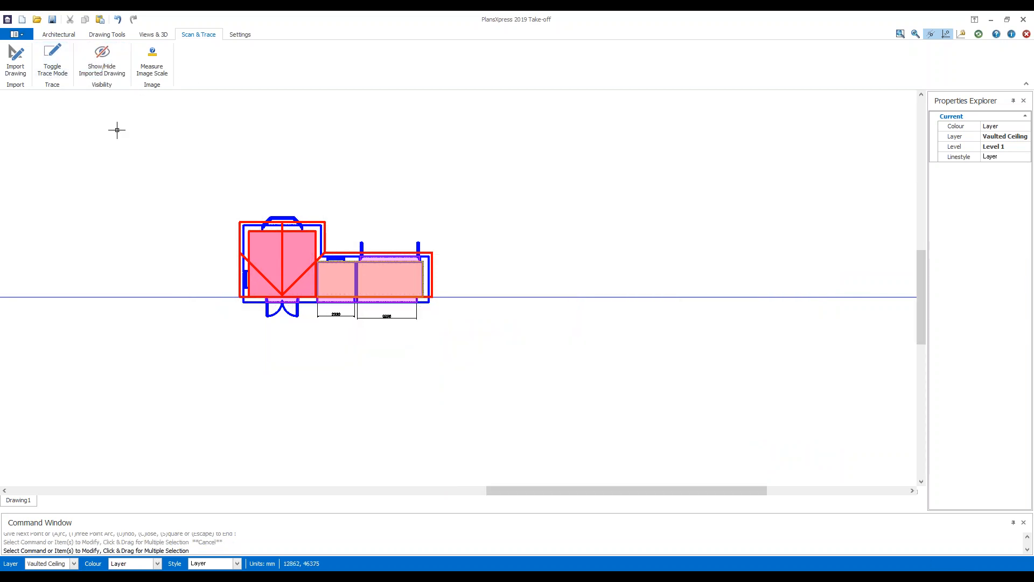
pyautogui.click(52, 61)
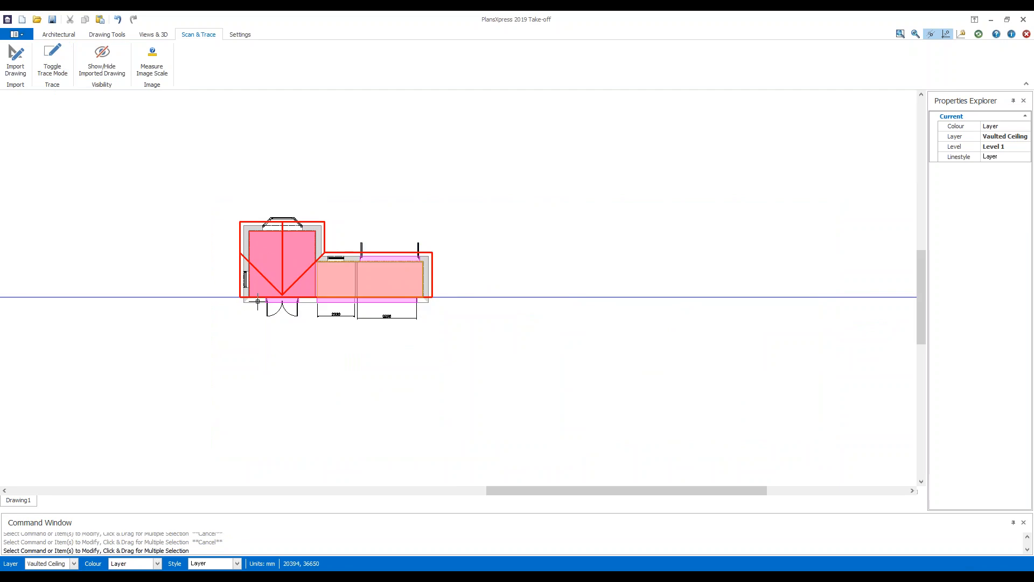
pyautogui.scroll(2, 256, 300)
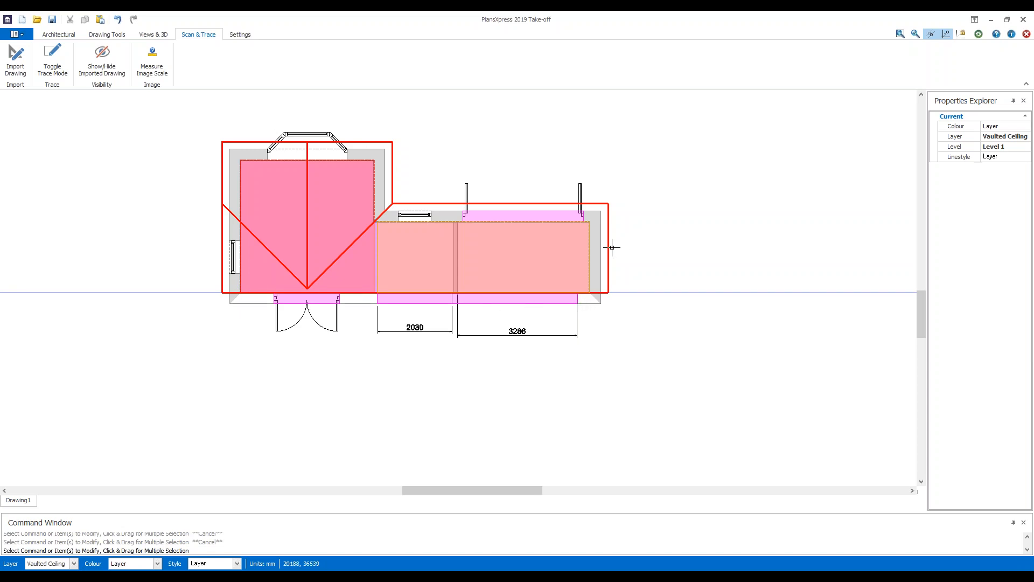
pyautogui.scroll(-2, 184, 207)
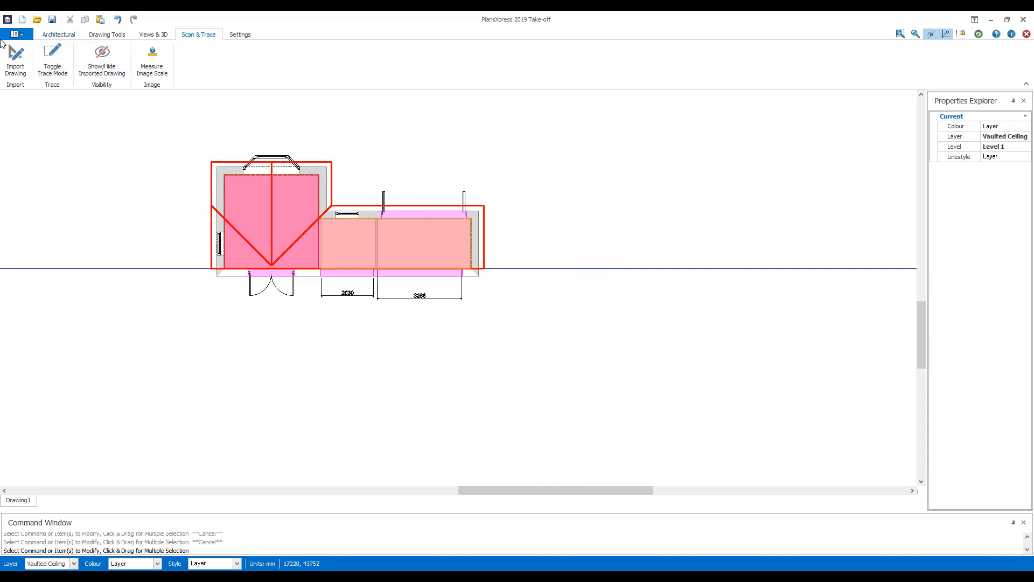
# Save the drawing to the Desktop as Webinar10102018.pxd.
pyautogui.click(15, 34)
pyautogui.moveTo(41, 100)
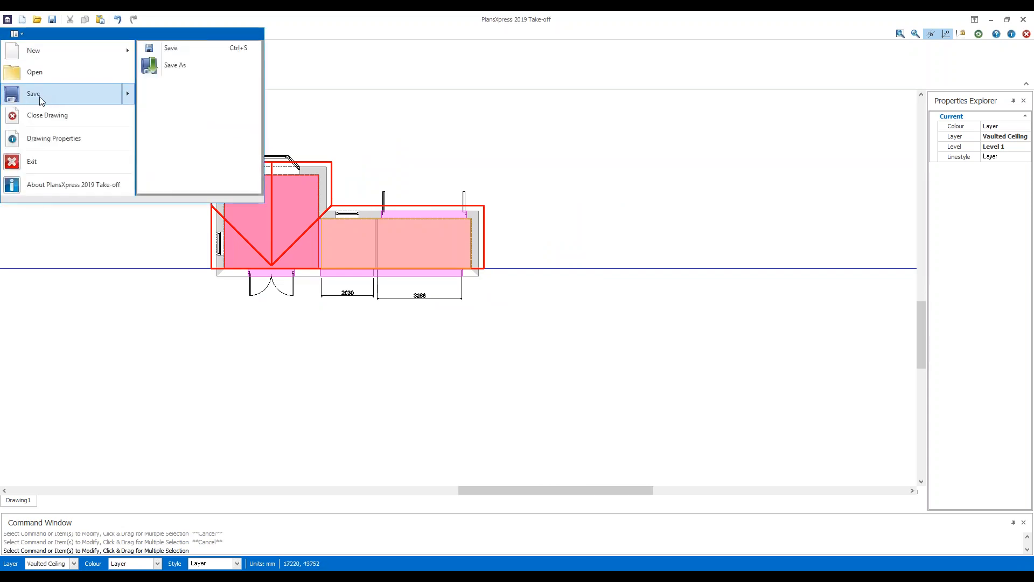
pyautogui.click(189, 67)
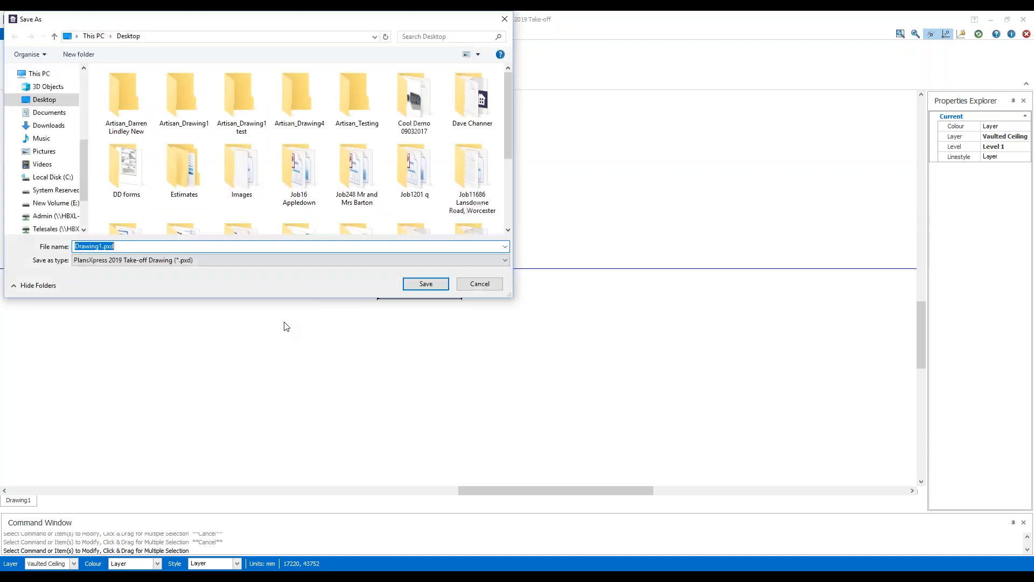
pyautogui.click(104, 246)
pyautogui.hotkey('shift', 'Left')
pyautogui.hotkey('shift', 'Left')
pyautogui.hotkey('shift', 'Left')
pyautogui.hotkey('shift', 'Left')
pyautogui.hotkey('shift', 'Left')
pyautogui.hotkey('shift', 'Left')
pyautogui.hotkey('shift', 'Left')
pyautogui.write('Webinar')
pyautogui.write('10102018')
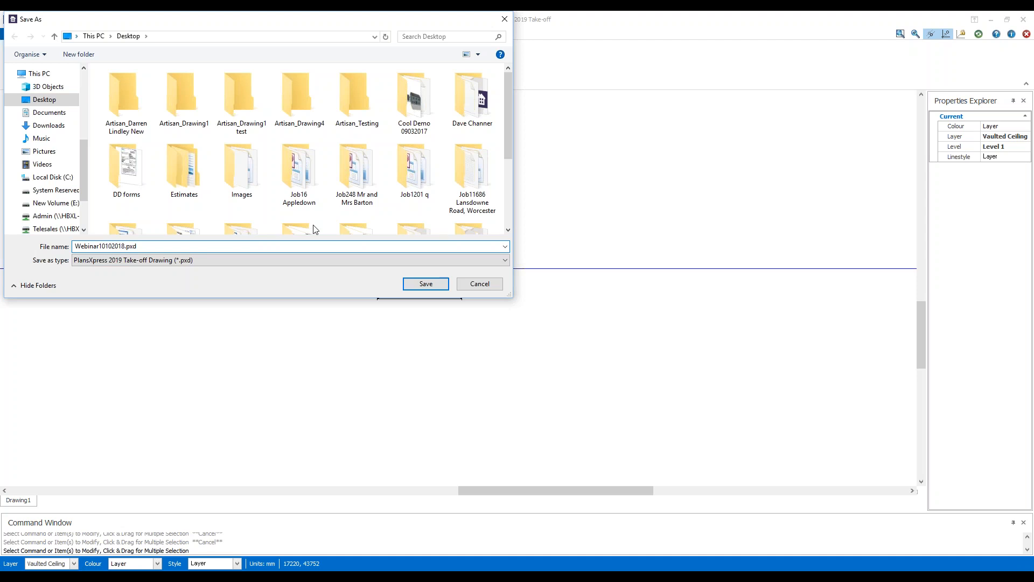
pyautogui.click(425, 283)
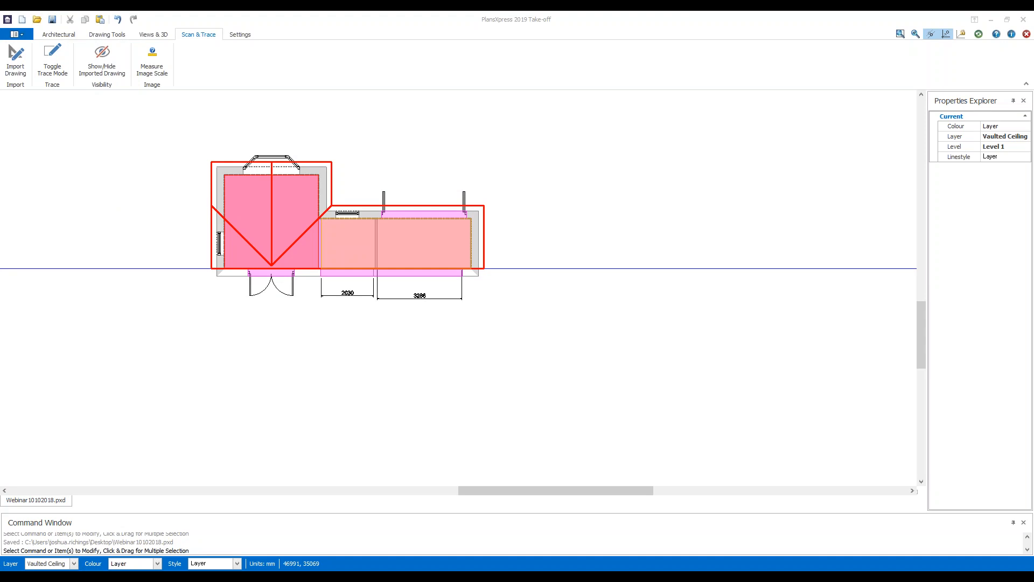
# Switch to EstimatorXpress, open the list of existing estimates, and start a new estimate.
pyautogui.hotkey('alt', 'Tab')
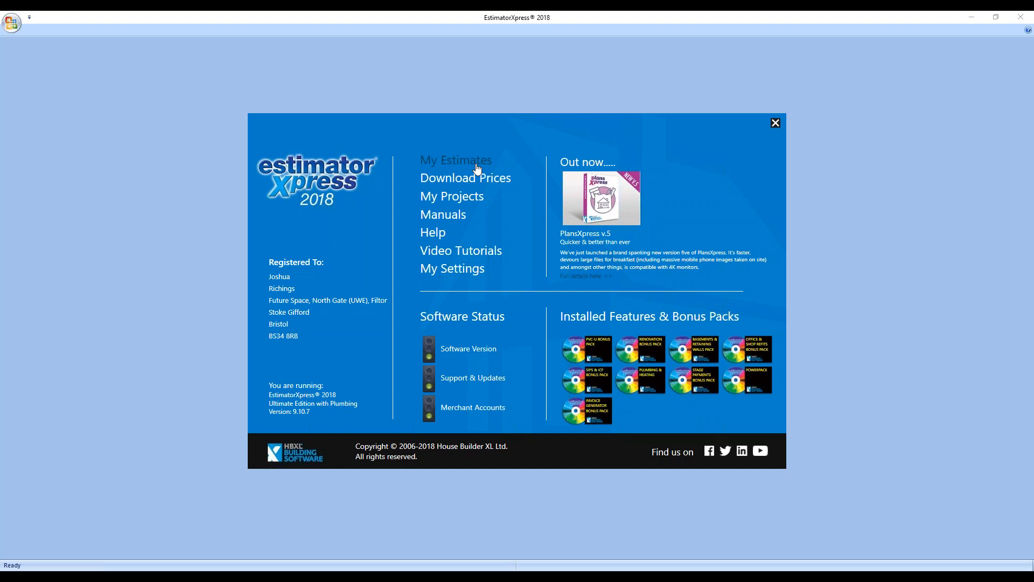
pyautogui.moveTo(471, 184)
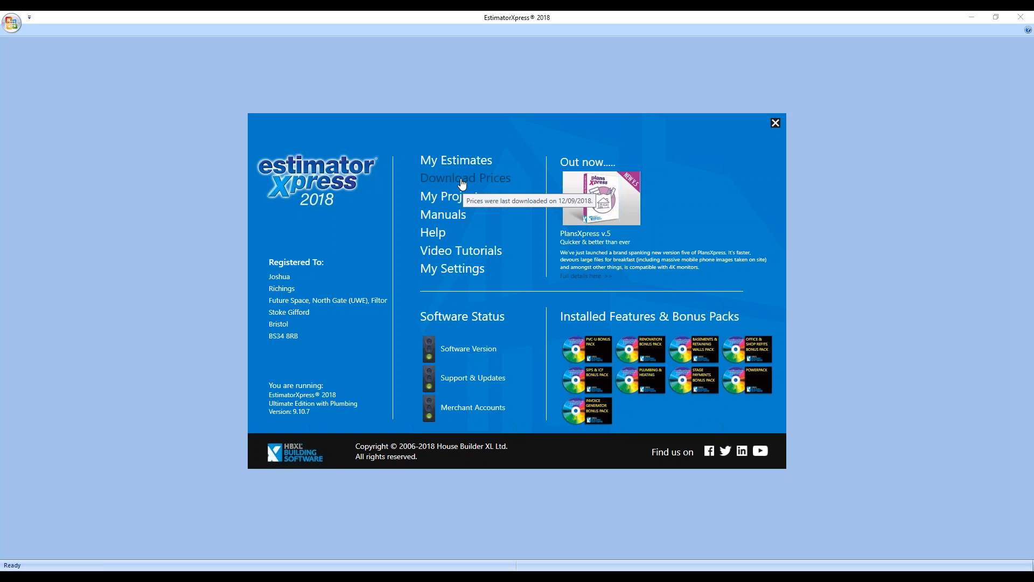
pyautogui.click(457, 163)
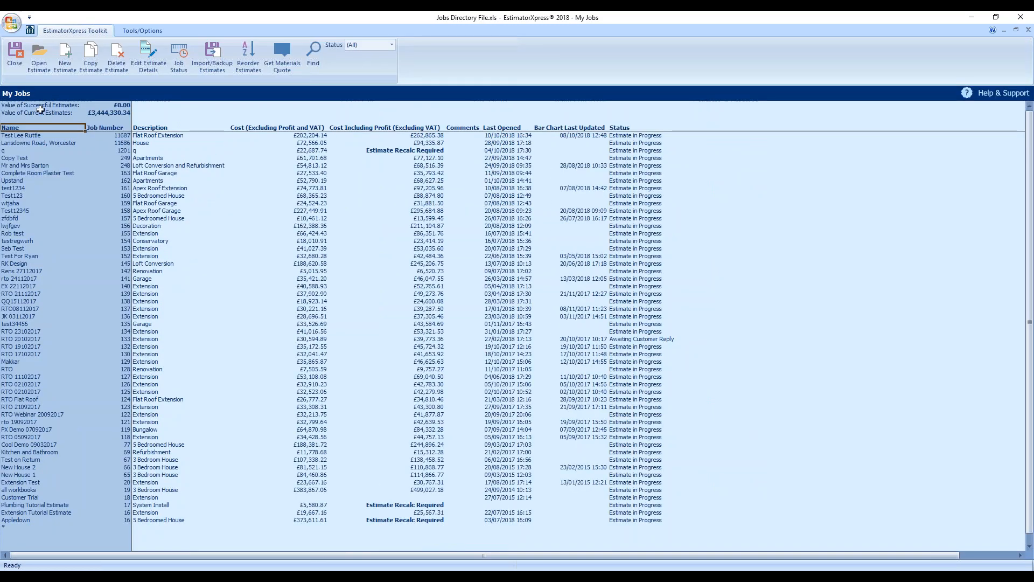
pyautogui.click(64, 62)
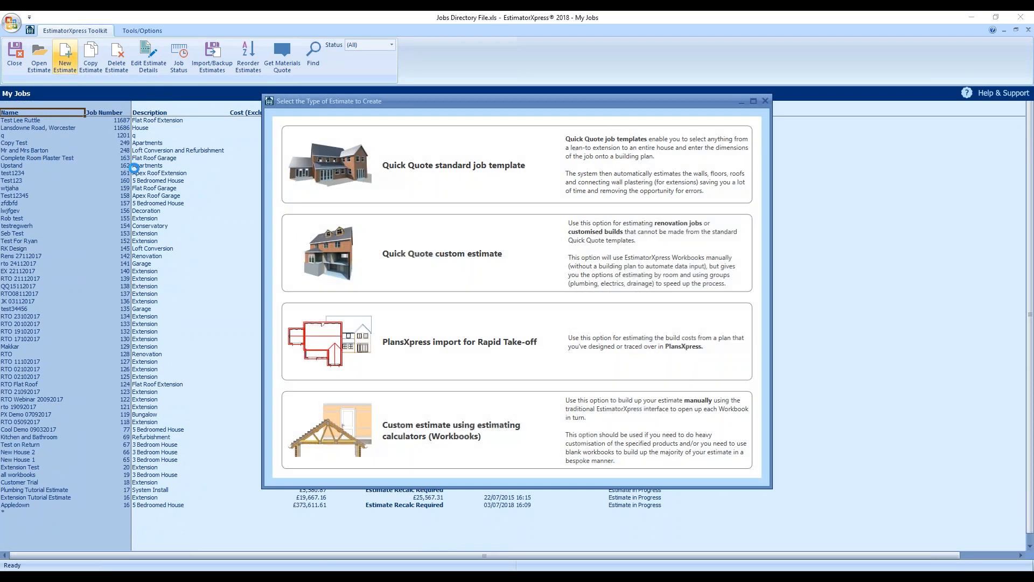
# Choose PlansXpress import for Rapid Take-off as the estimate type and load the drawing Webinar10102018.pxd from the Desktop.
pyautogui.moveTo(334, 101); pyautogui.dragTo(60, 89)
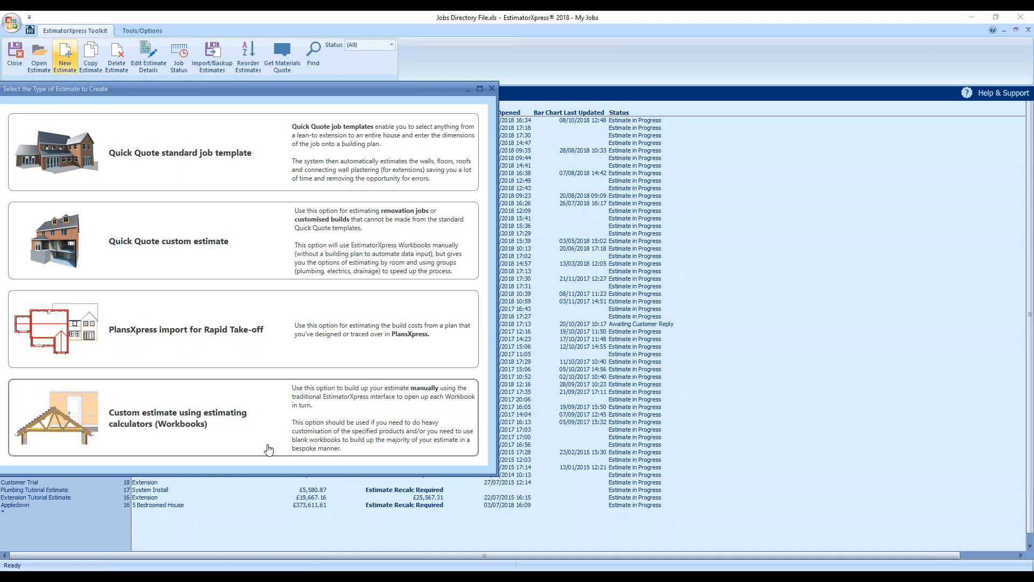
pyautogui.click(208, 326)
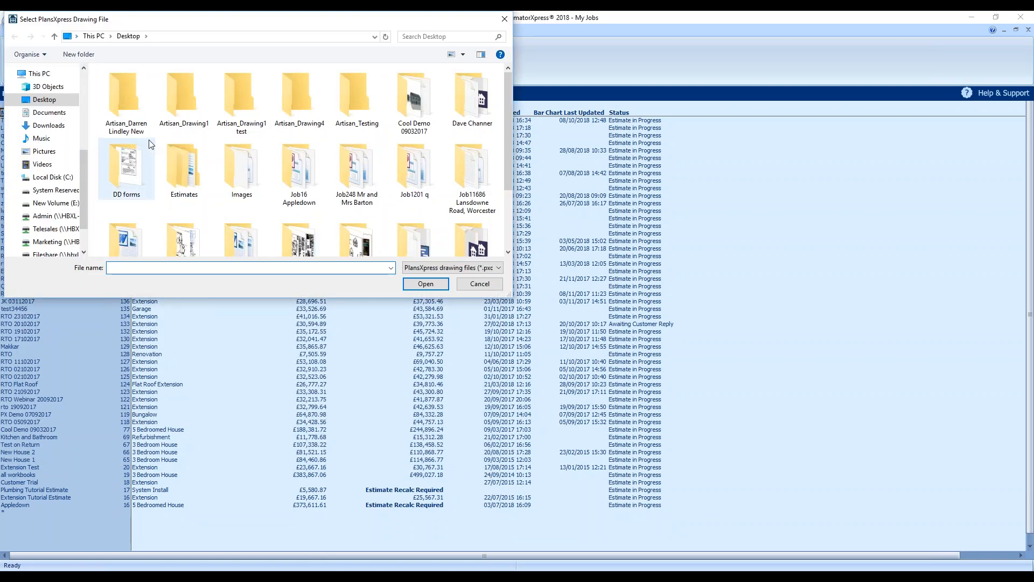
pyautogui.scroll(-2, 259, 172)
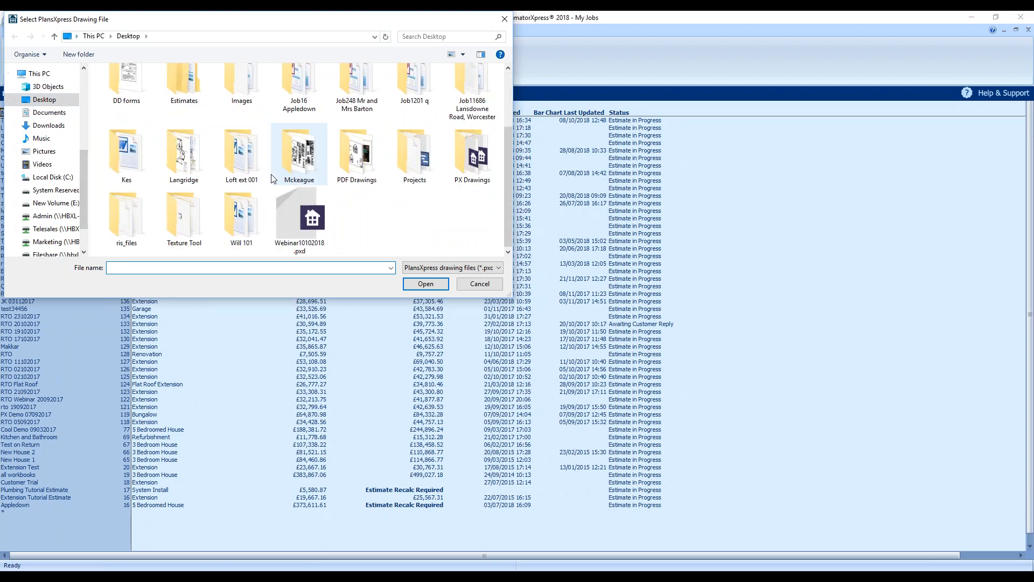
pyautogui.click(299, 219)
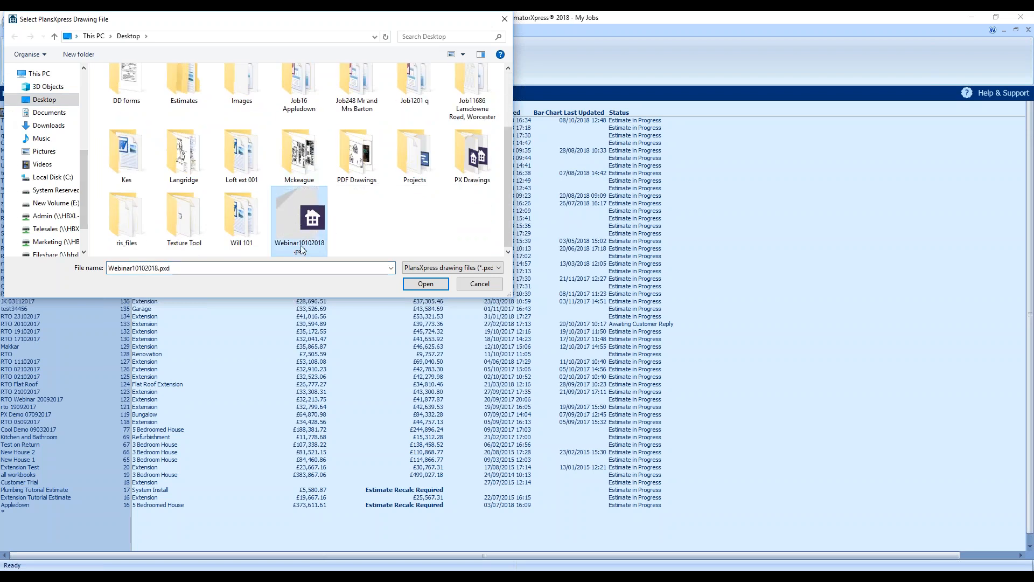
pyautogui.click(435, 286)
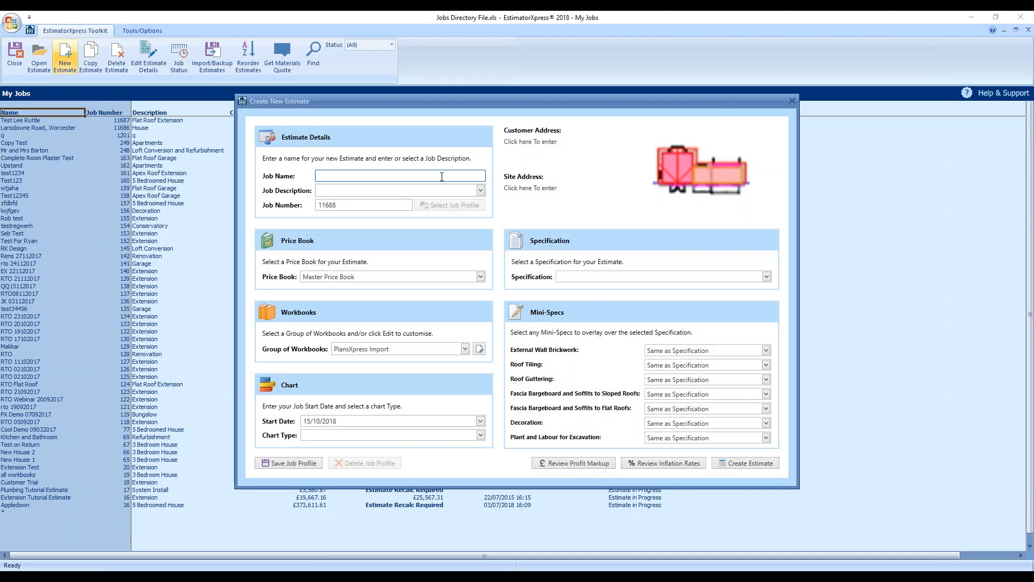
# Name the job Webinar10102018 and set its job description to Extension.
pyautogui.write('Webinar10102018')
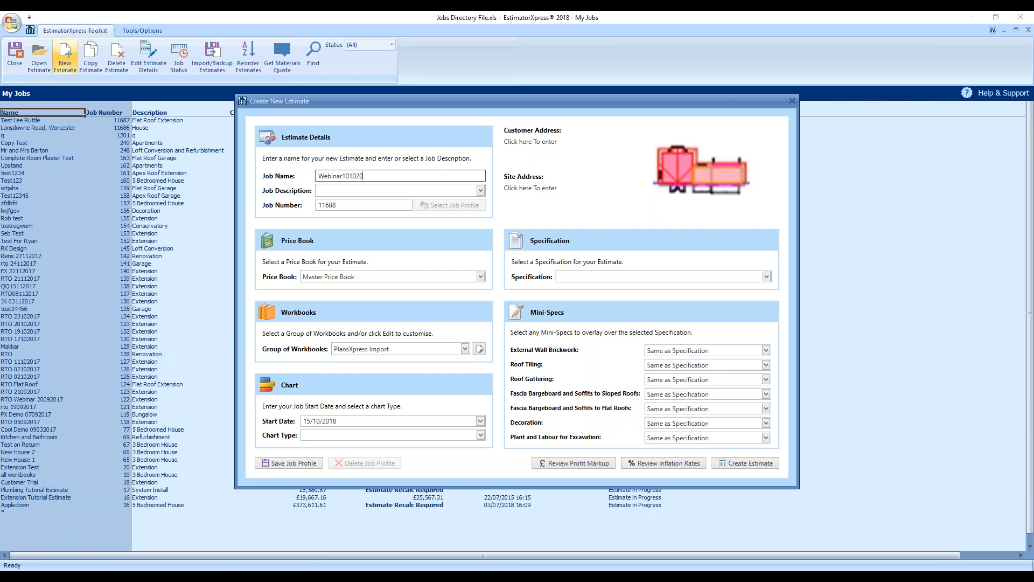
pyautogui.click(479, 190)
pyautogui.click(342, 310)
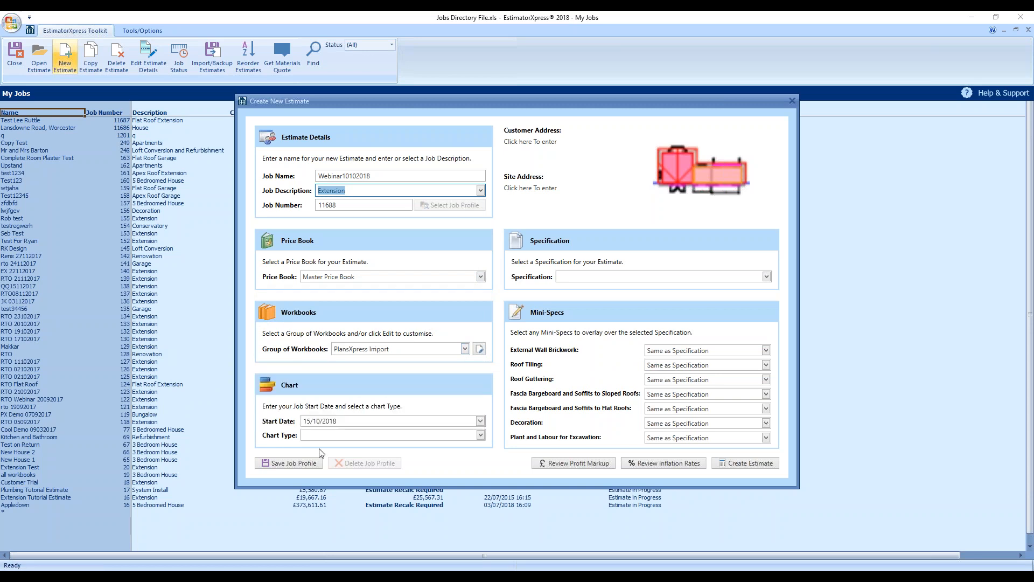
# Set the chart type to Small Extension and the job start date to 29/10/2018.
pyautogui.click(338, 436)
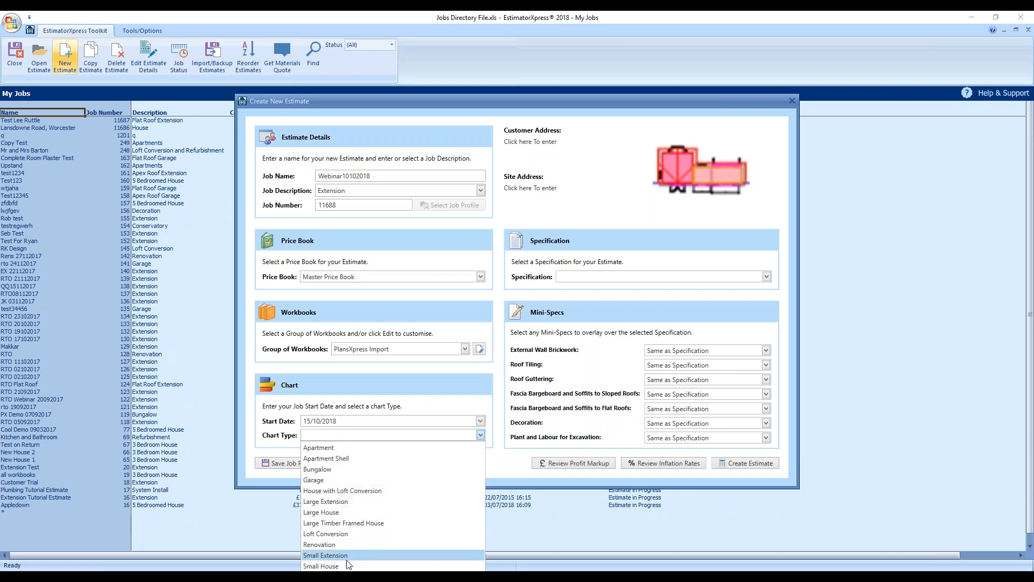
pyautogui.click(344, 555)
pyautogui.click(352, 420)
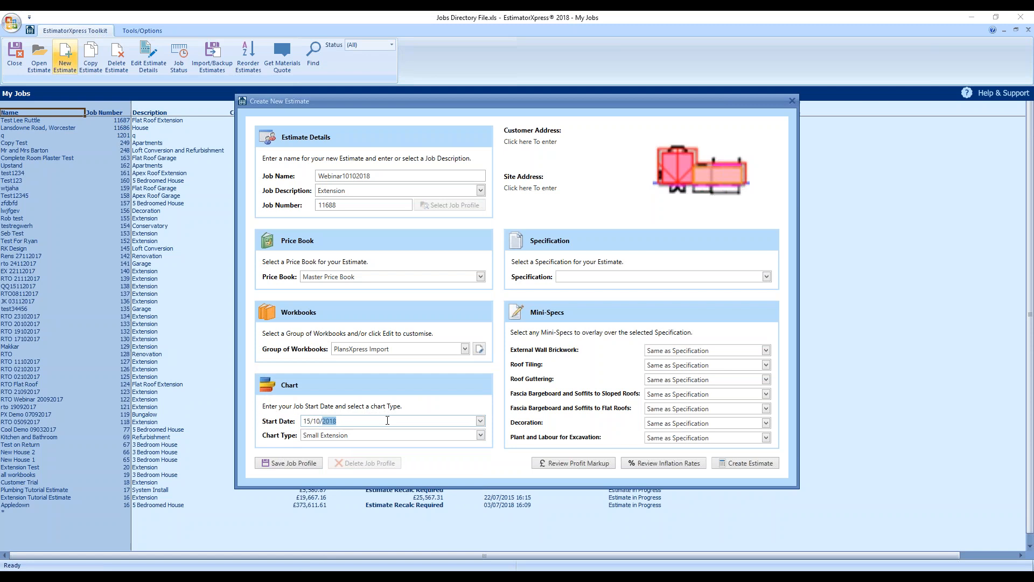
pyautogui.click(480, 421)
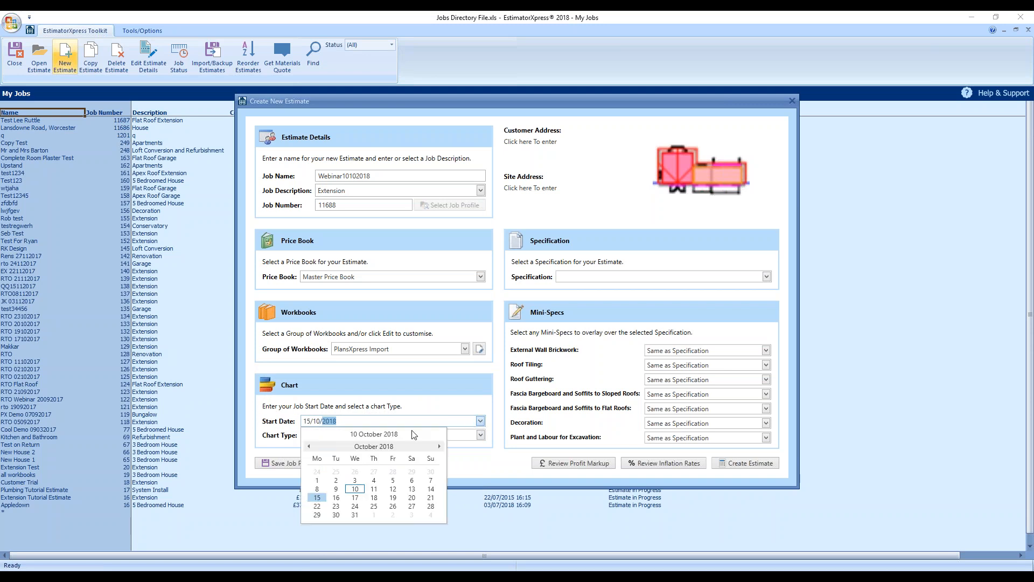
pyautogui.click(318, 515)
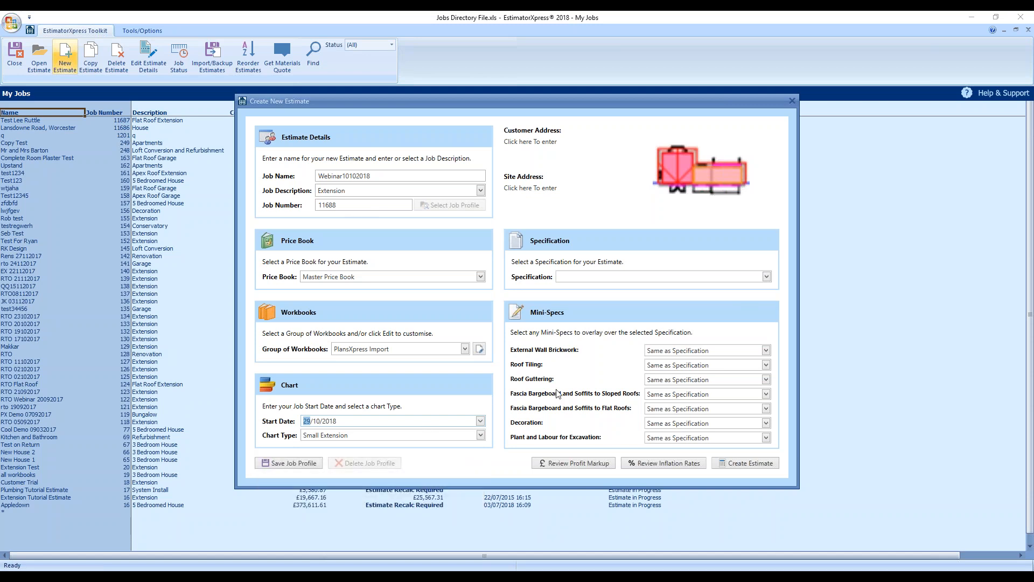
# Choose Extension Specification and set the external wall brickwork mini-spec to 70p Facing Brick for Extension or Renovation.
pyautogui.click(623, 276)
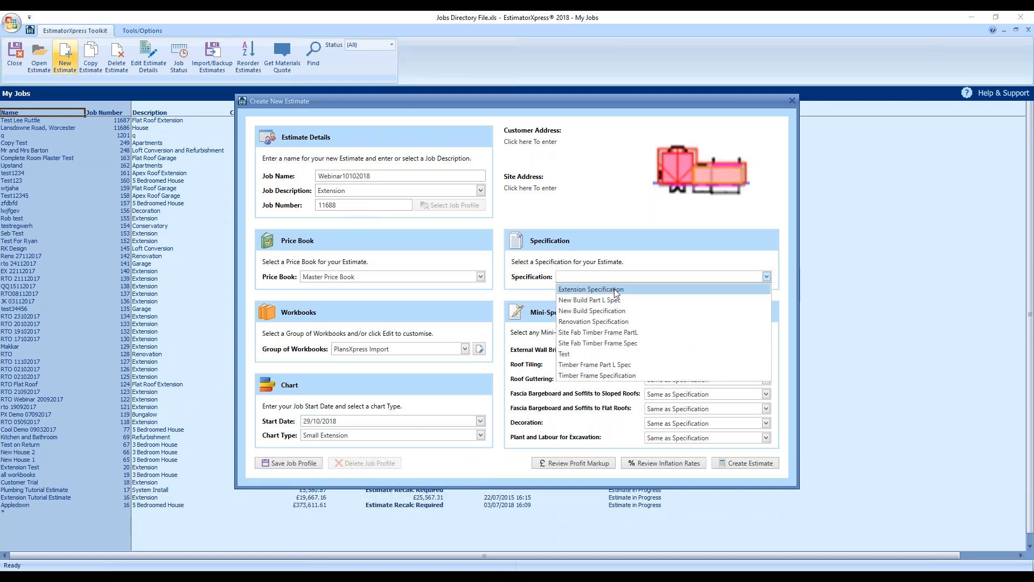
pyautogui.click(620, 291)
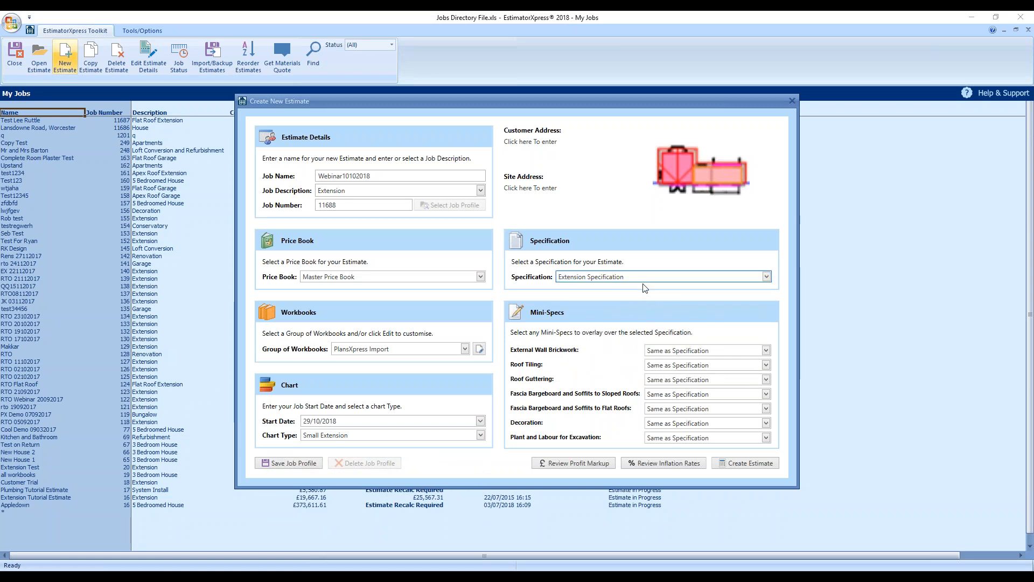
pyautogui.click(752, 352)
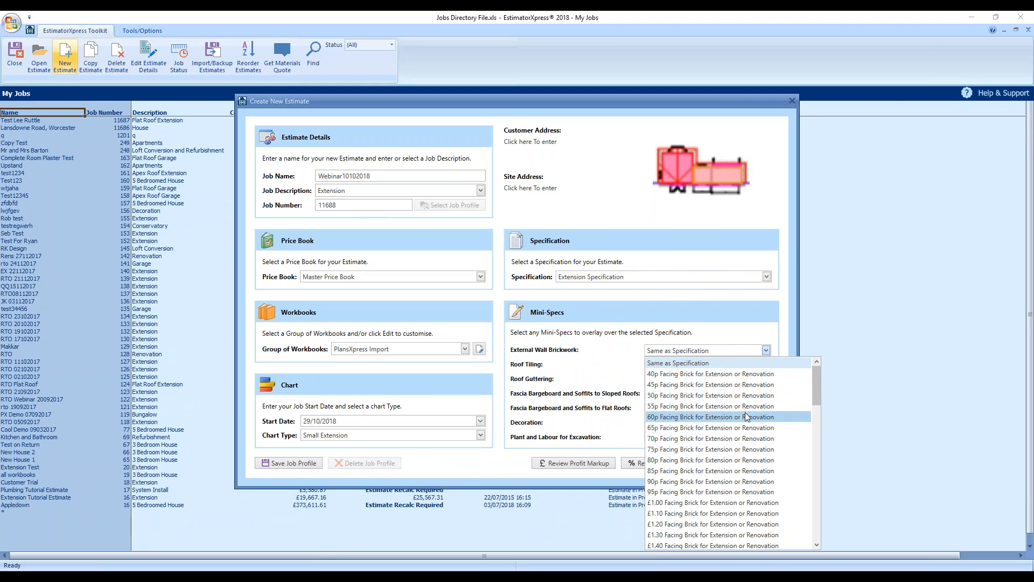
pyautogui.scroll(-8, 738, 452)
pyautogui.scroll(-3, 732, 457)
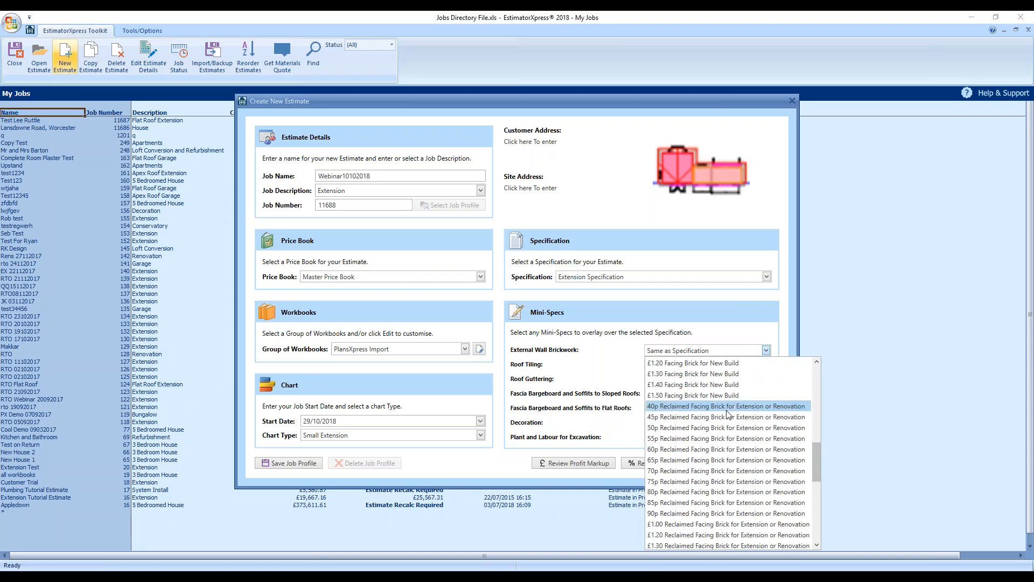
pyautogui.scroll(11, 724, 443)
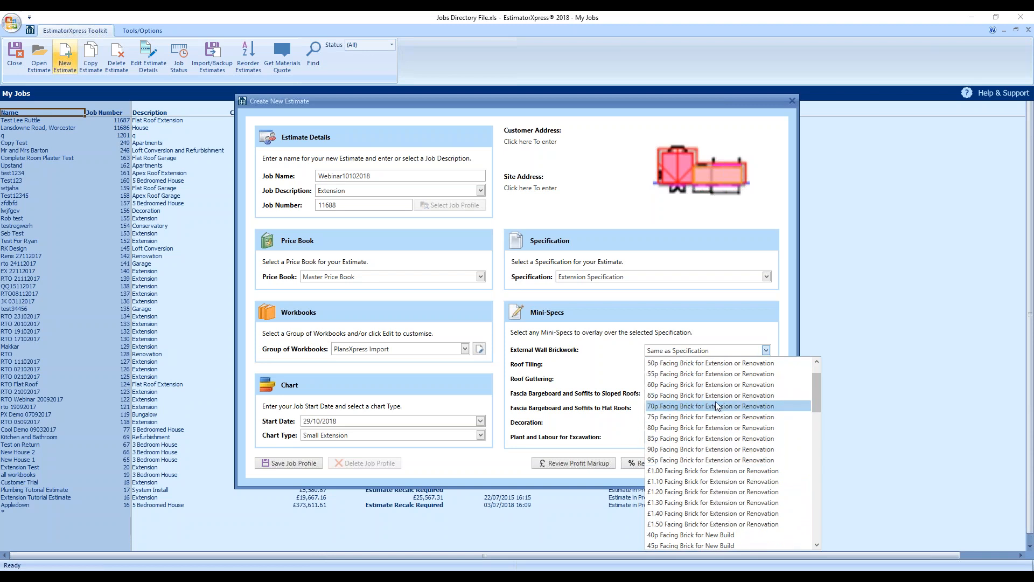
pyautogui.click(719, 383)
# Set roof tiling to Plain Tile for New Build and roof guttering to Plastic Half Round Gutter 112mm to 68mm Downpipe.
pyautogui.click(742, 366)
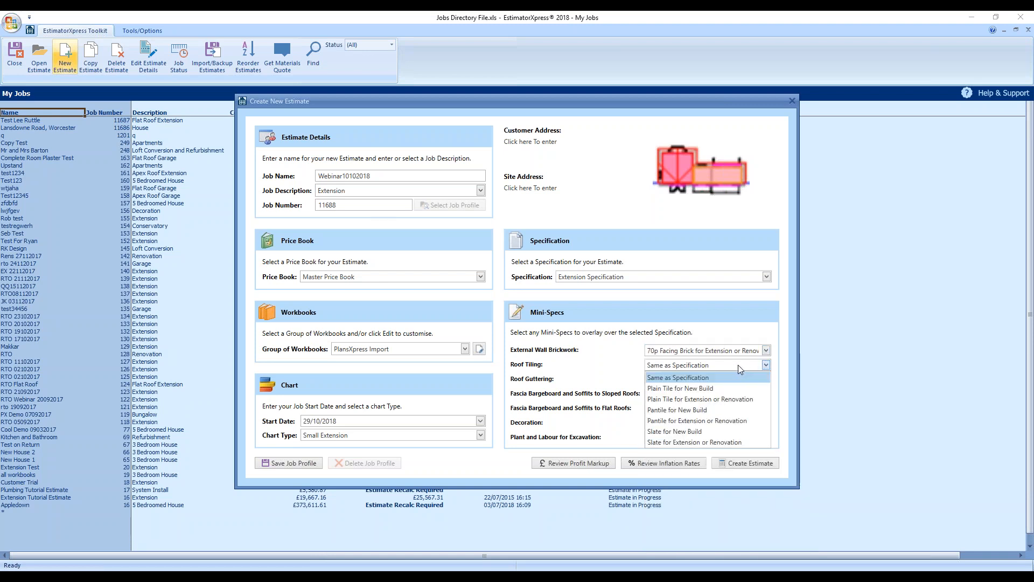
pyautogui.click(701, 388)
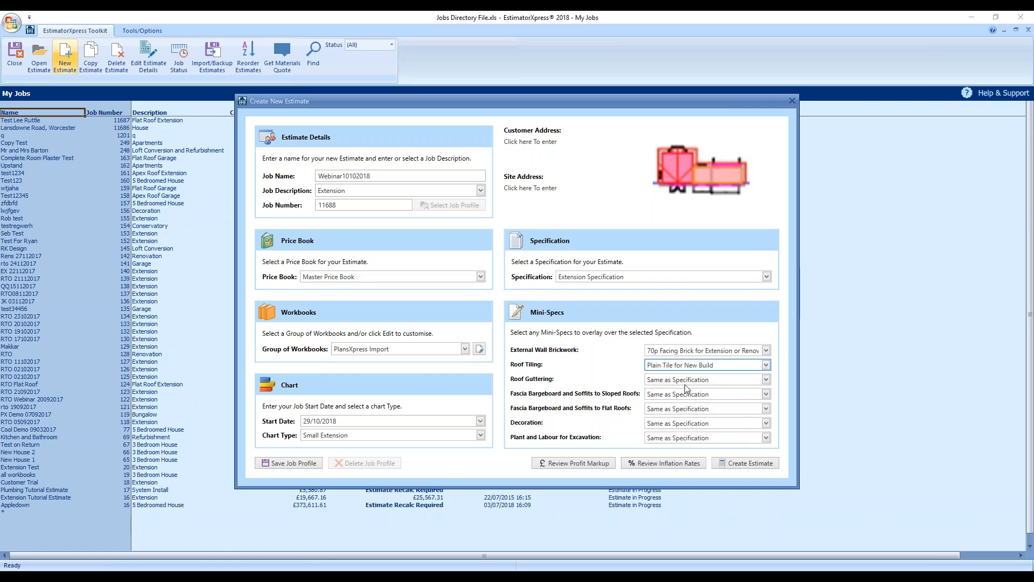
pyautogui.click(690, 381)
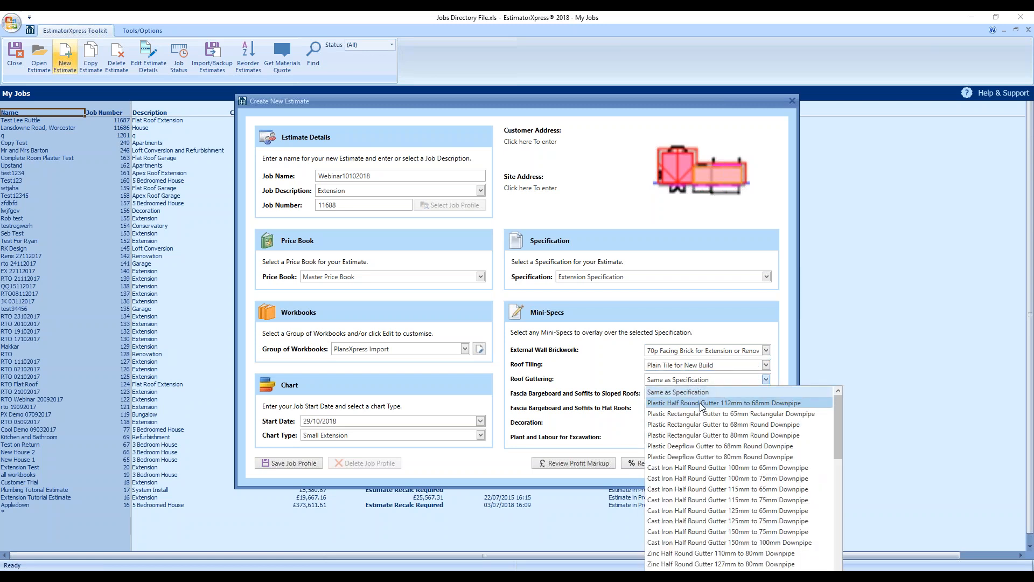
pyautogui.click(684, 399)
# Set the fascia, bargeboard and soffit mini-specs for both sloped and flat roofs to uPVC Fascia Bargeboard and Soffits.
pyautogui.click(682, 397)
pyautogui.click(686, 413)
pyautogui.click(690, 408)
pyautogui.click(691, 430)
# Set decoration to HBXL Default Decoration Extension/Renovation and excavation plant and labour to Excavation using Mini Digger & Driver.
pyautogui.click(690, 424)
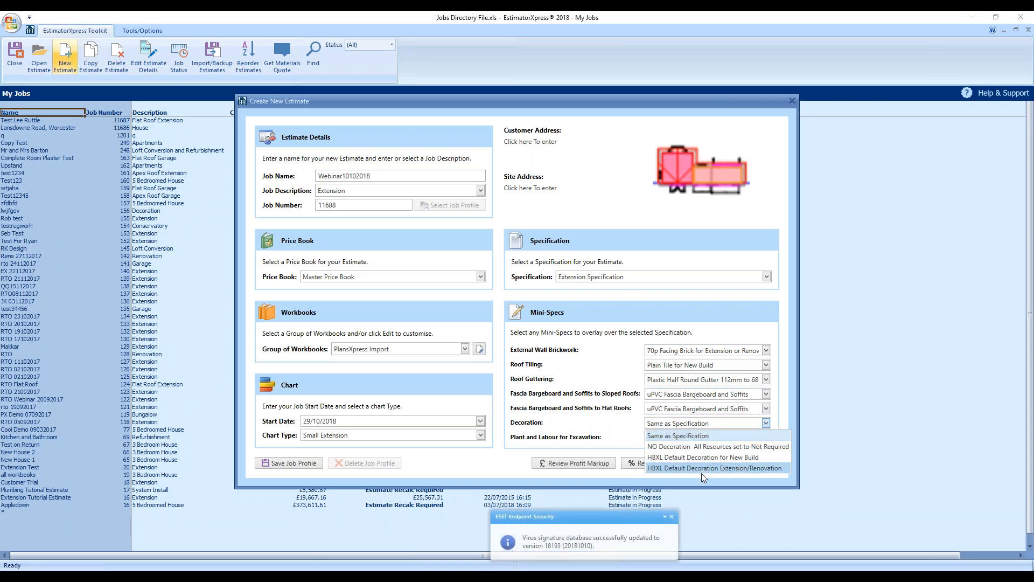
pyautogui.click(683, 468)
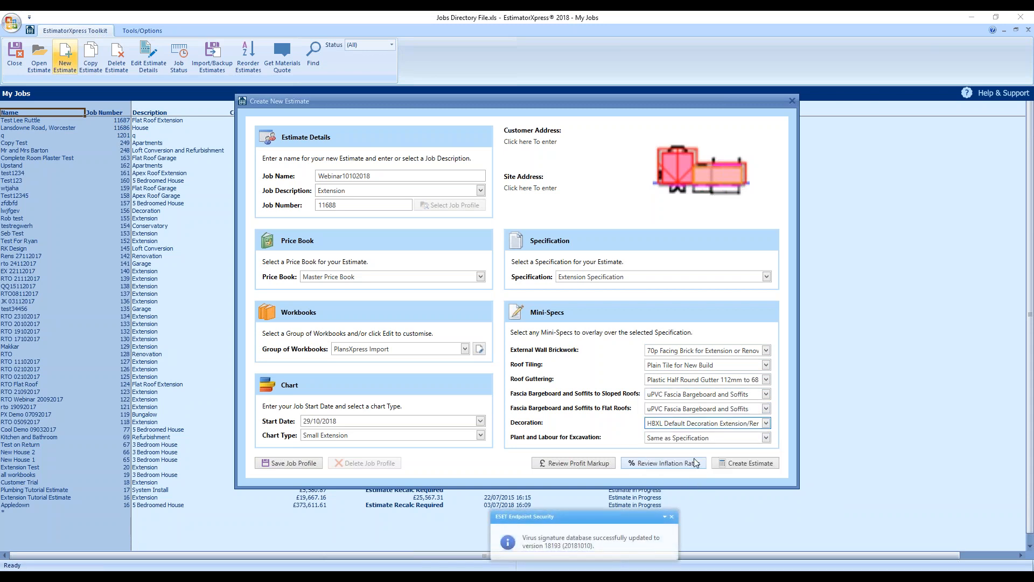
pyautogui.click(666, 438)
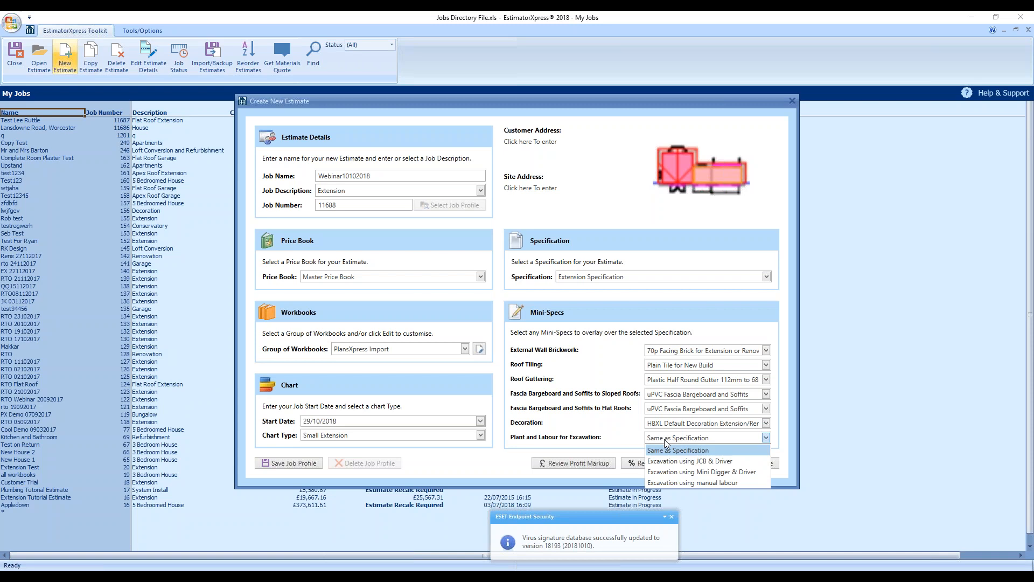
pyautogui.click(684, 472)
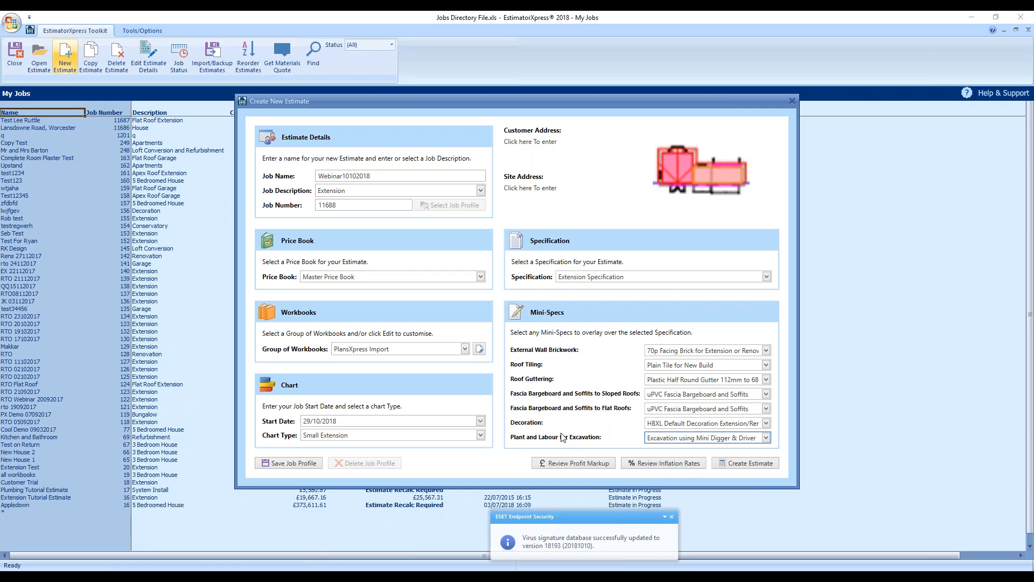
# Create the estimate, acknowledge the import summary, and decline reviewing the lintels and cavity closers.
pyautogui.click(752, 465)
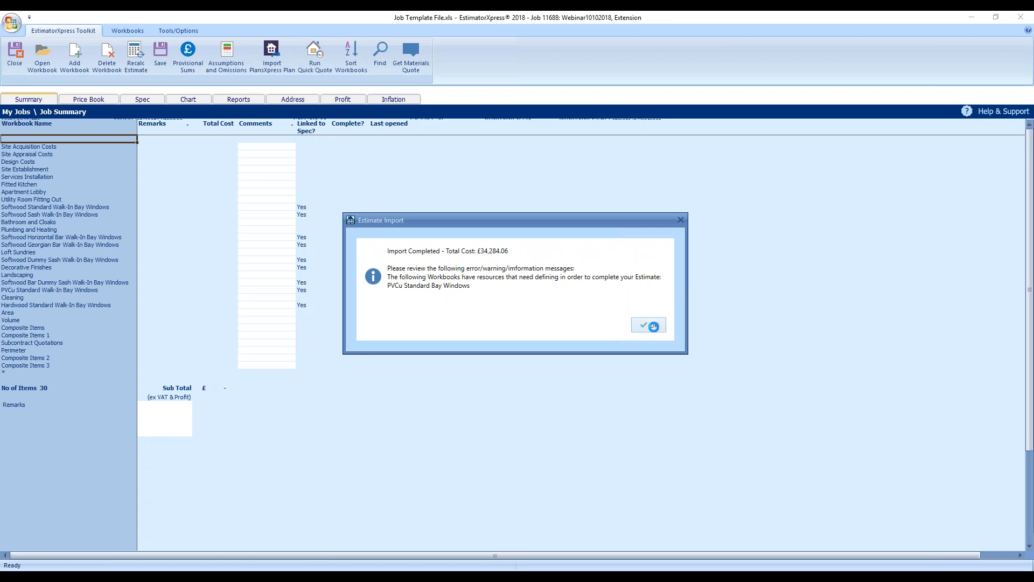
pyautogui.click(651, 324)
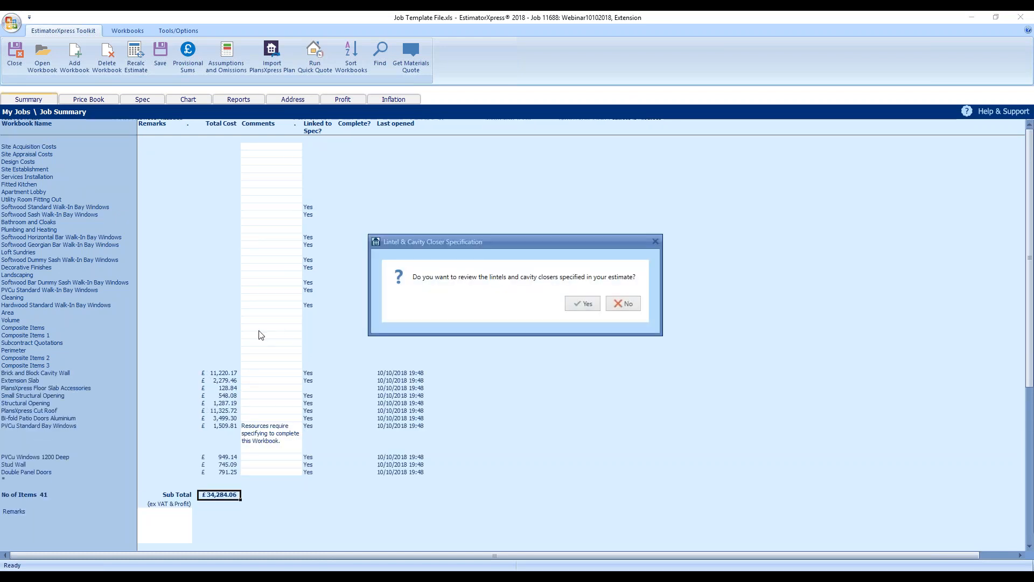
pyautogui.click(620, 304)
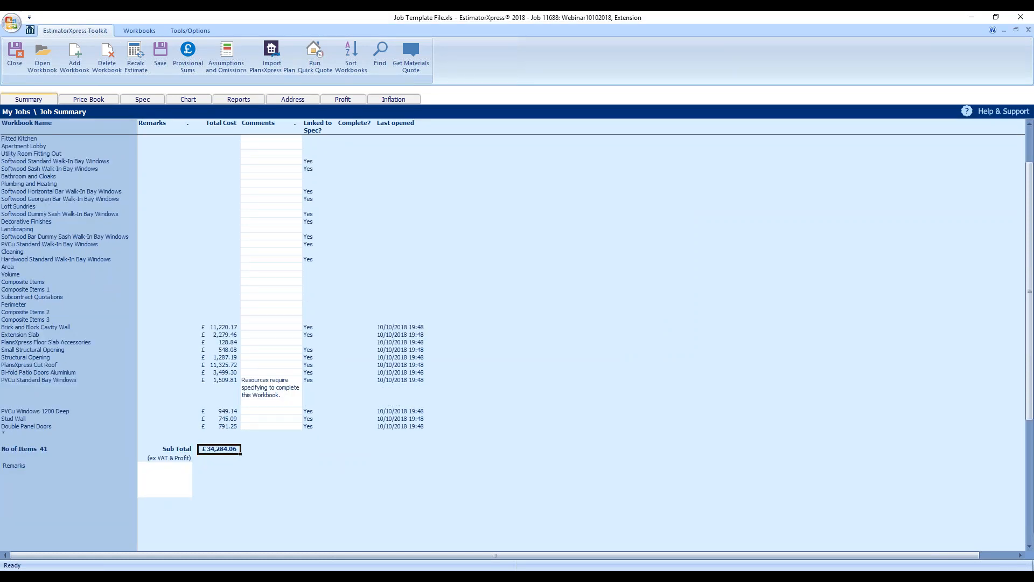
# Look over the job's reports and customer quote options, and view the planning bar chart with its editing dialog closed.
pyautogui.scroll(2, 225, 452)
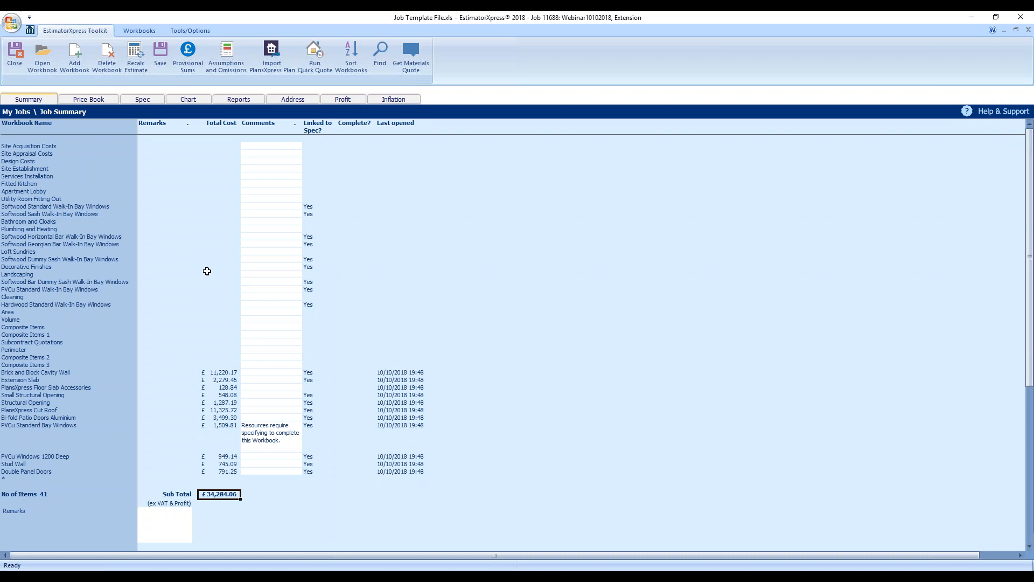
pyautogui.click(242, 101)
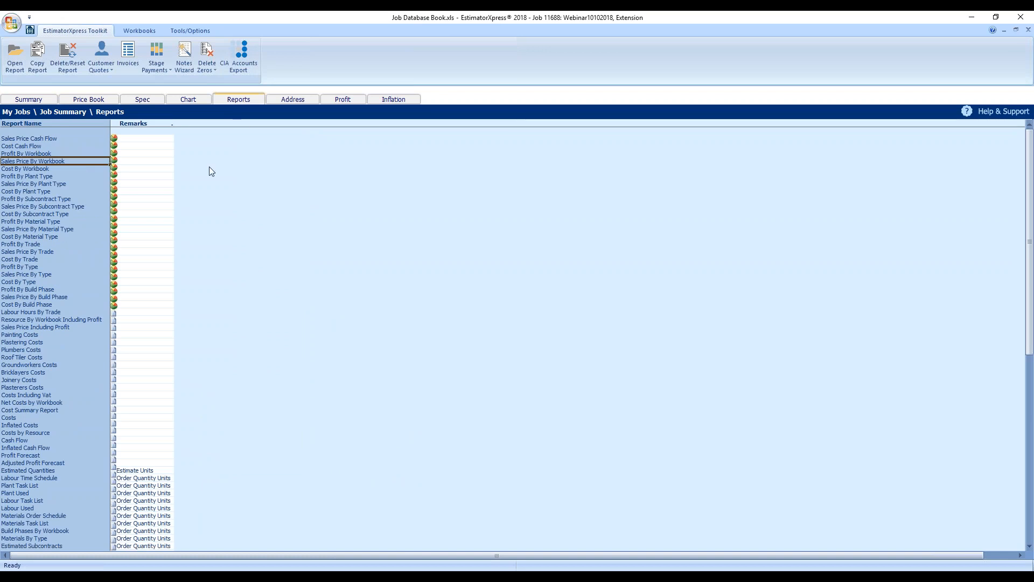
pyautogui.click(105, 67)
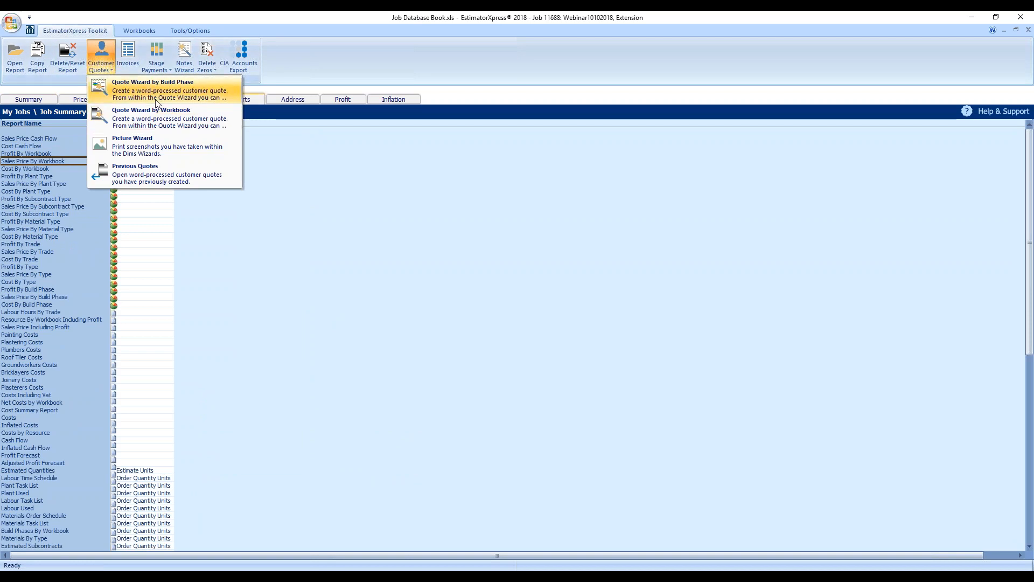
pyautogui.click(200, 120)
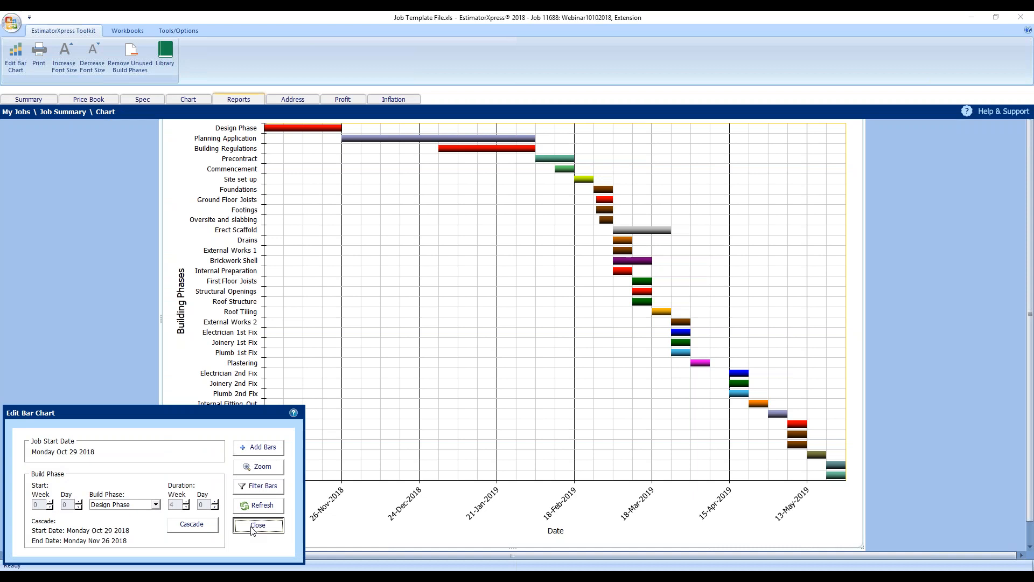
pyautogui.click(255, 525)
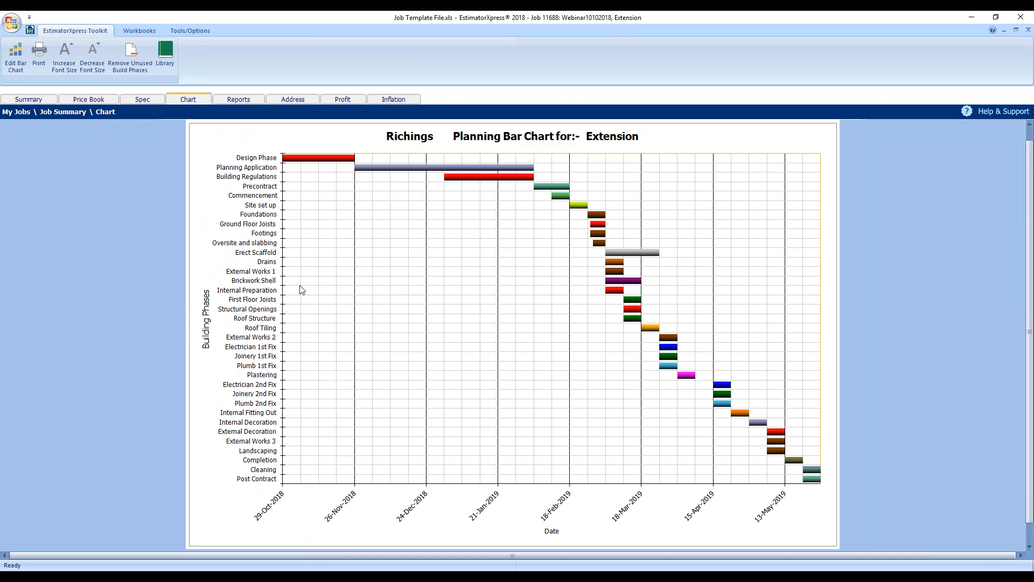
# Remove the unused build phases from the planning bar chart and confirm the removal.
pyautogui.click(126, 66)
pyautogui.click(486, 396)
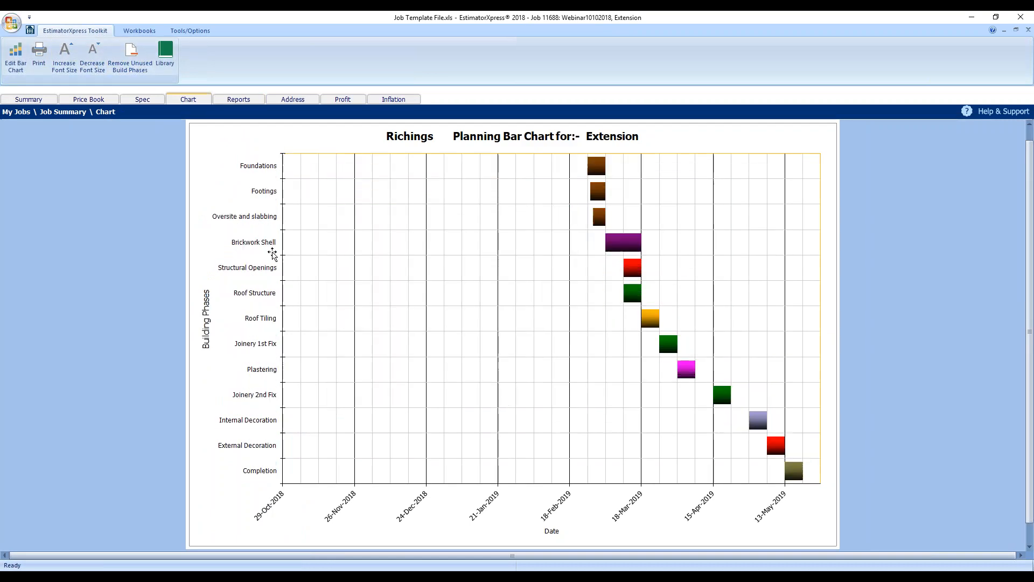
# Set the Foundations phase to start at week 0, cascade the shift to the other phases, and refresh the bar chart.
pyautogui.click(16, 57)
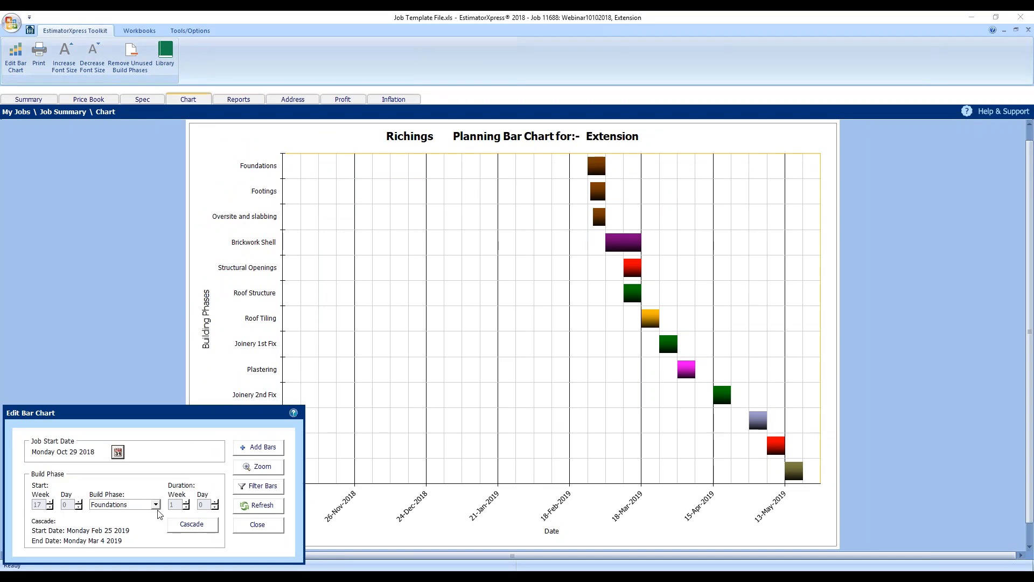
pyautogui.click(153, 506)
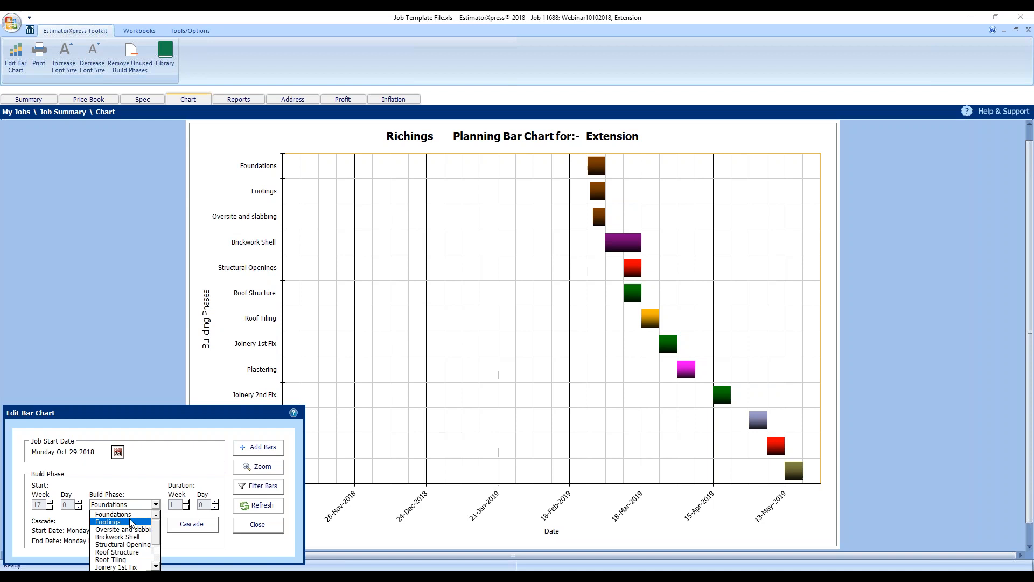
pyautogui.click(102, 515)
pyautogui.moveTo(49, 506); pyautogui.dragTo(50, 507)
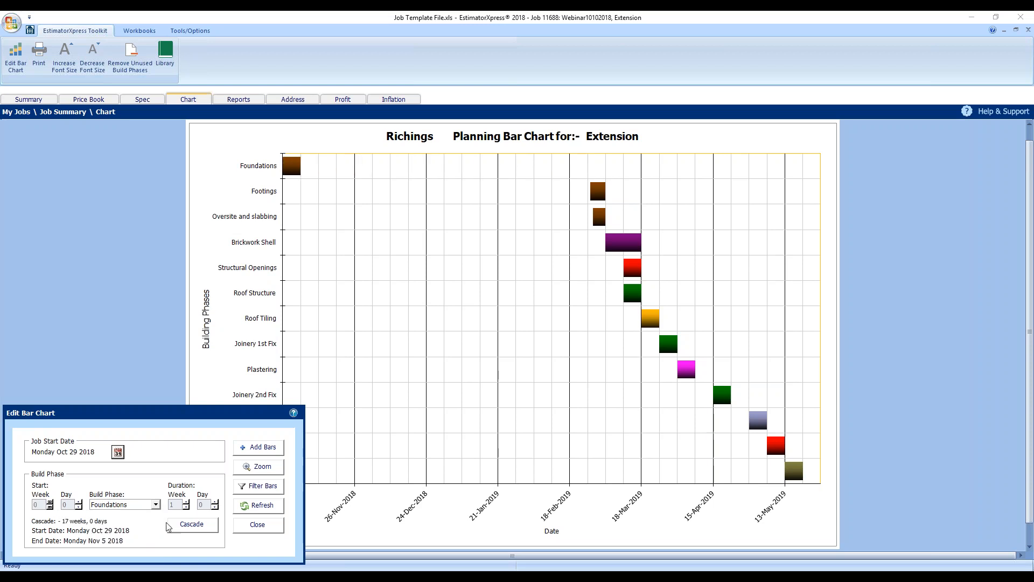
pyautogui.click(192, 524)
pyautogui.click(257, 506)
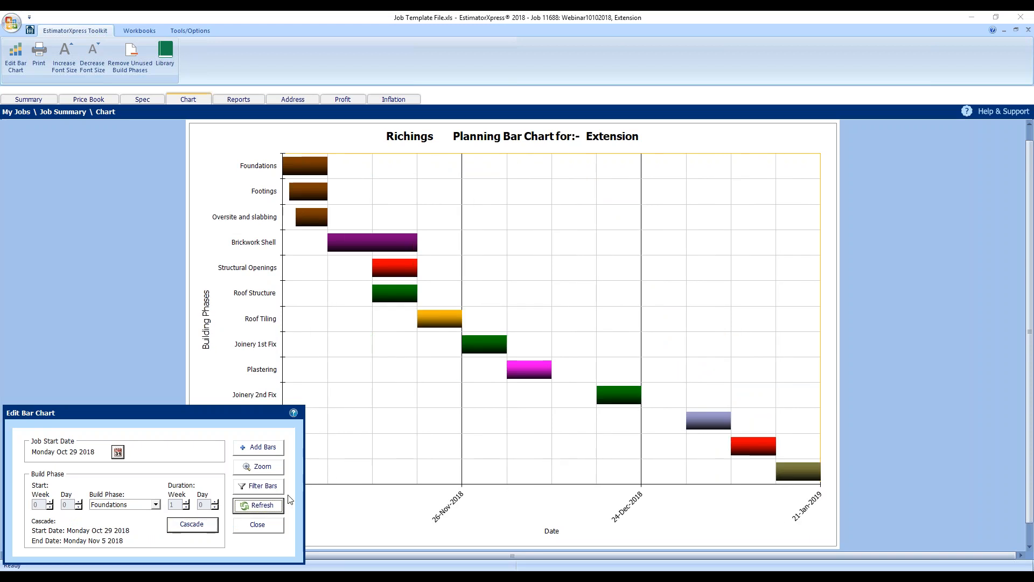
pyautogui.click(257, 524)
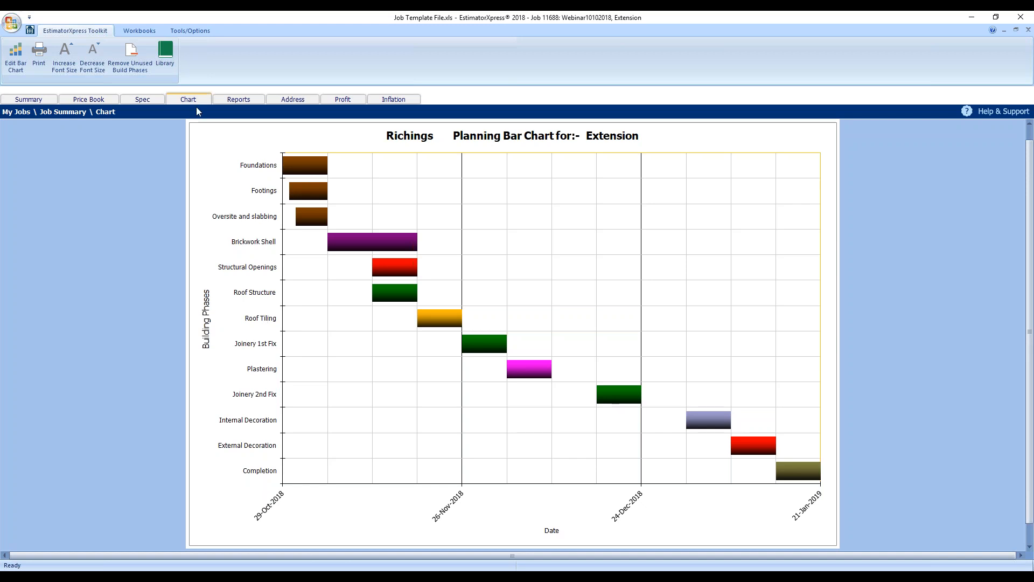
# Open the job's reports.
pyautogui.click(232, 101)
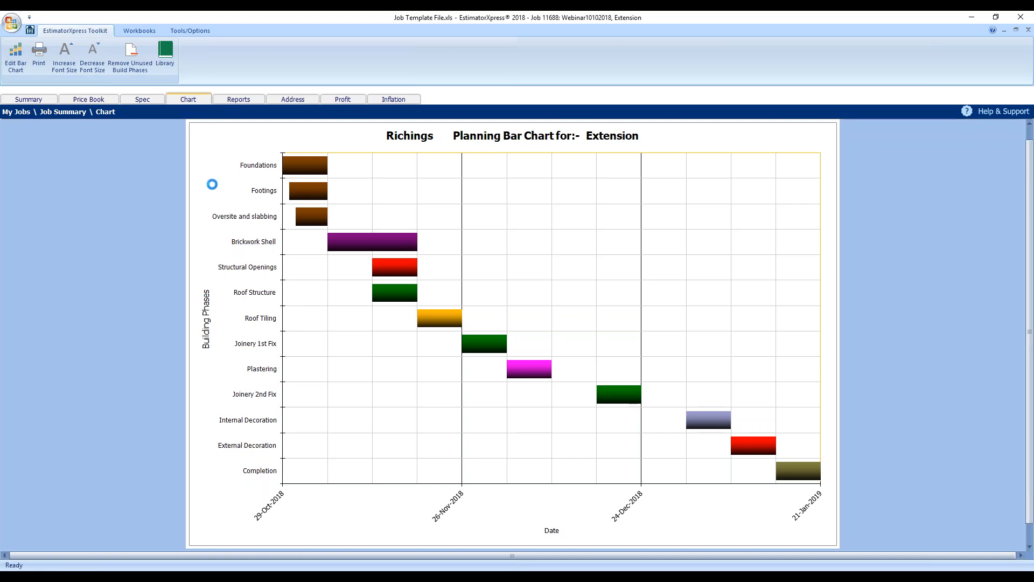